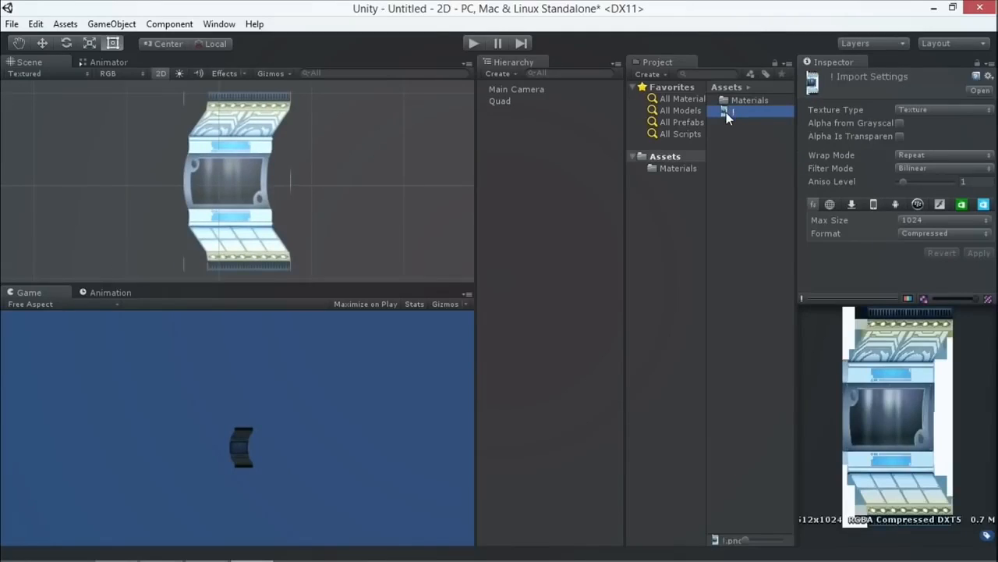
Duplicate the ! texture asset and apply the Sprite (2D and UI) texture type to the copy
key(ctrl+d)
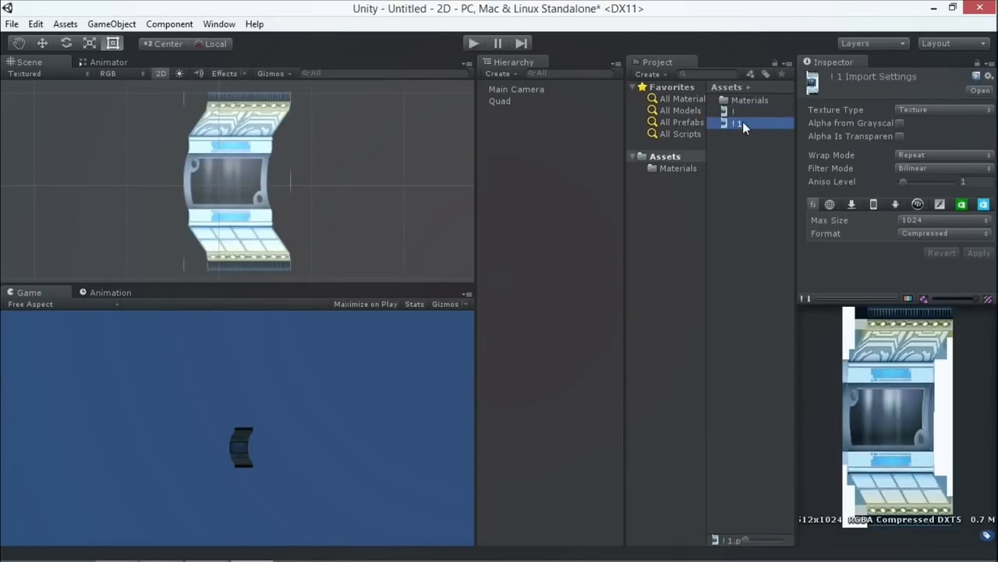
click(922, 108)
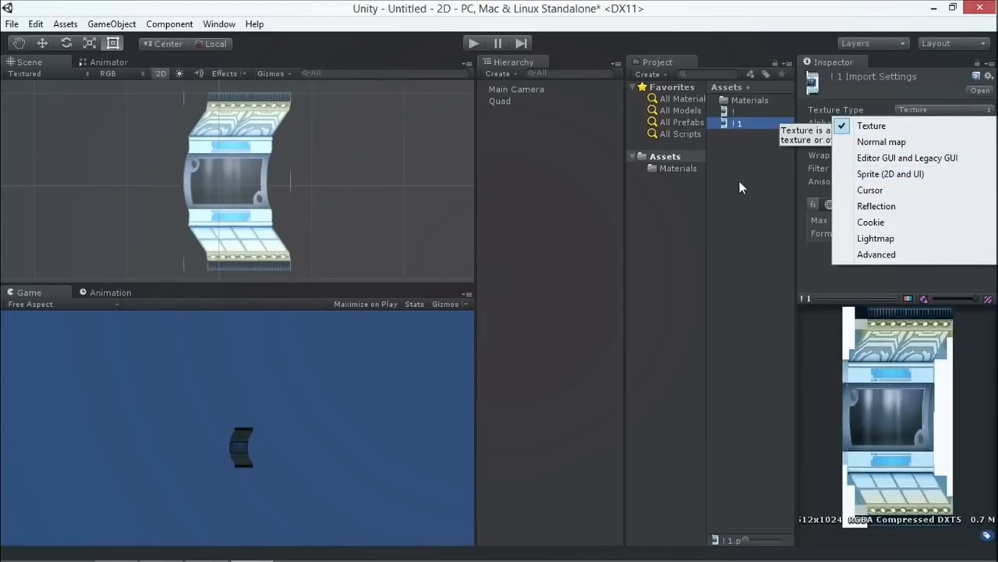
click(781, 190)
click(727, 123)
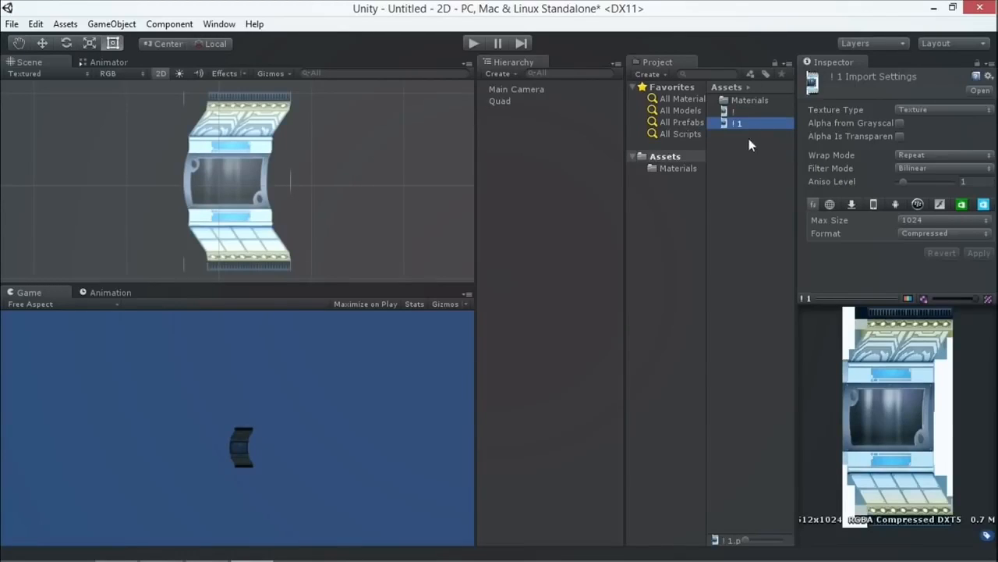
click(935, 109)
click(907, 178)
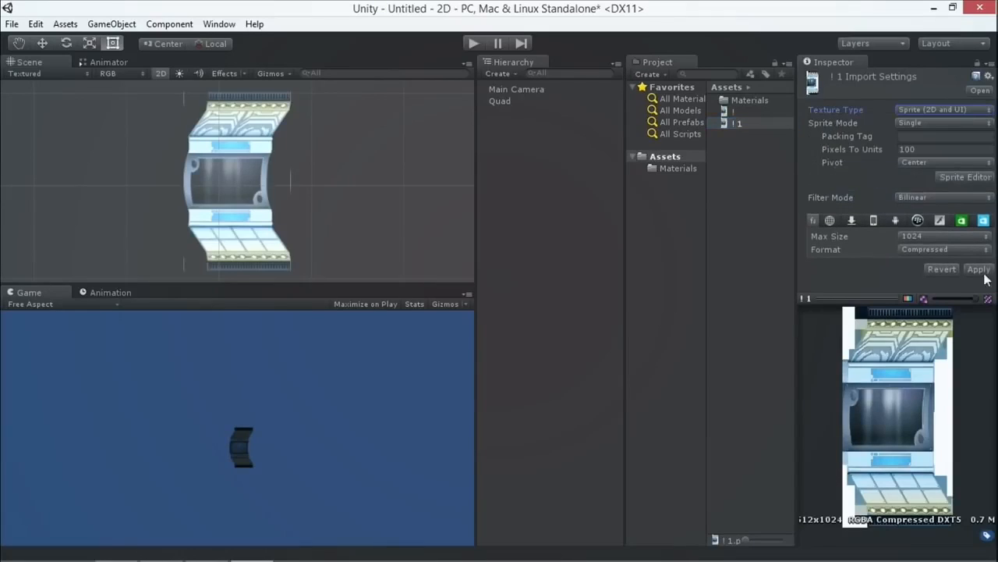
click(979, 268)
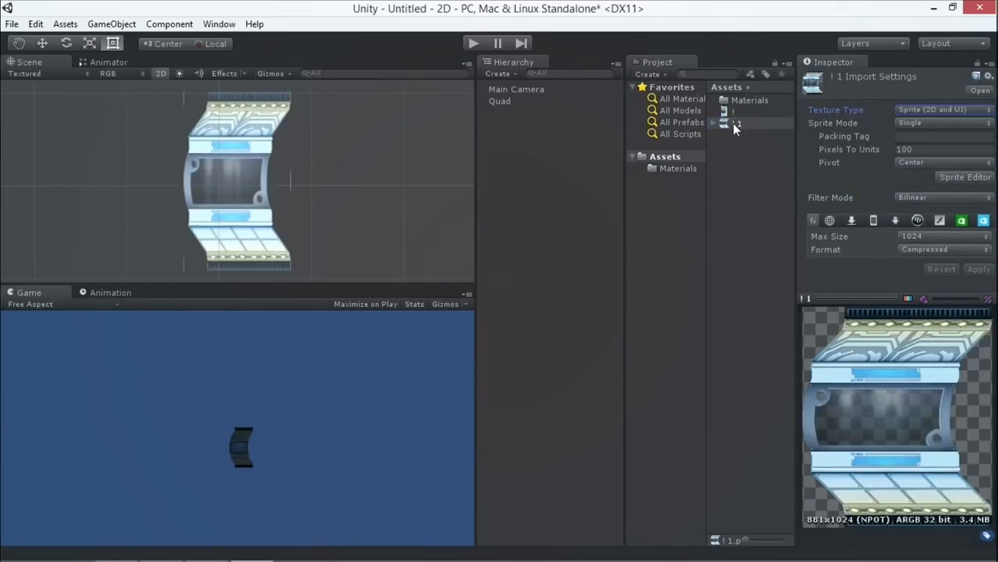
Place sprite ! 1 in the scene beside the quad, scaled to about 0.11 × 0.14 at about X 3.47, Y -0.33
drag(722, 129, 338, 183)
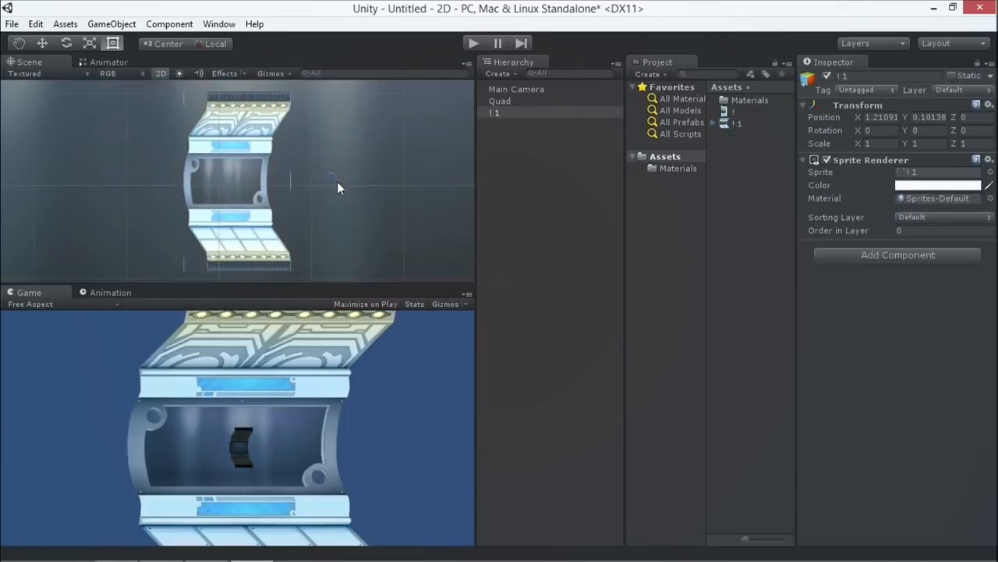
scroll(351, 206, down, 5)
scroll(335, 207, down, 5)
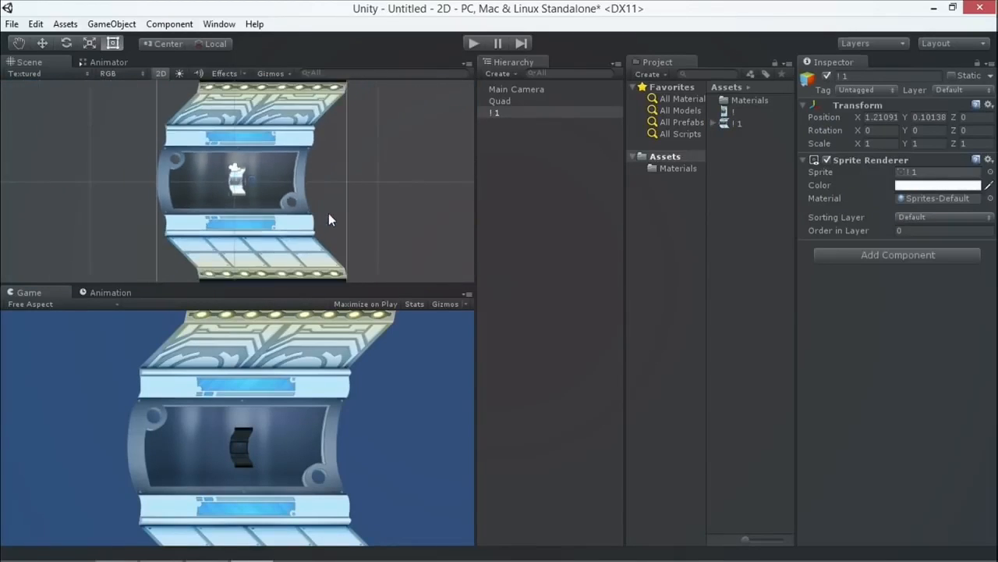
drag(326, 92, 259, 176)
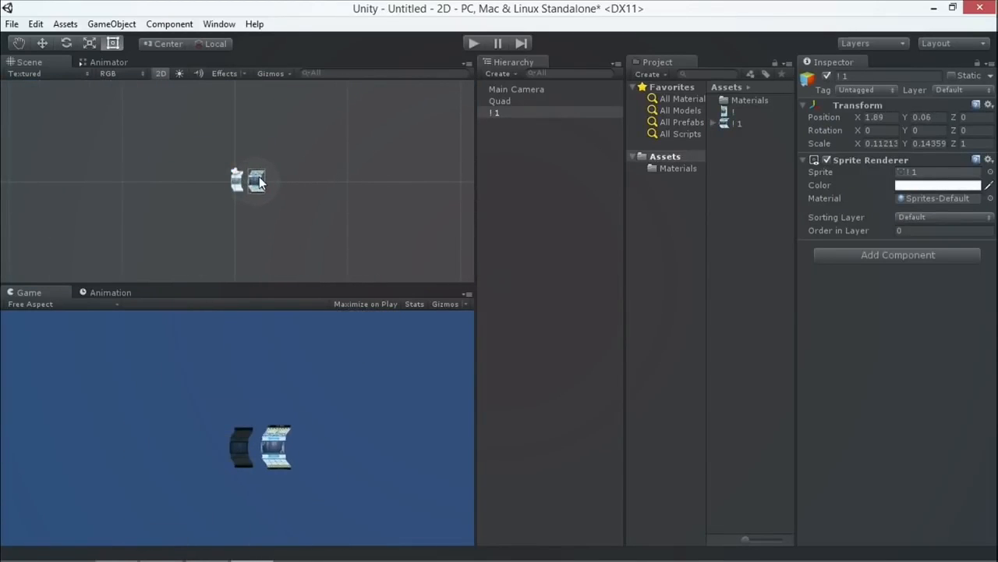
key(f)
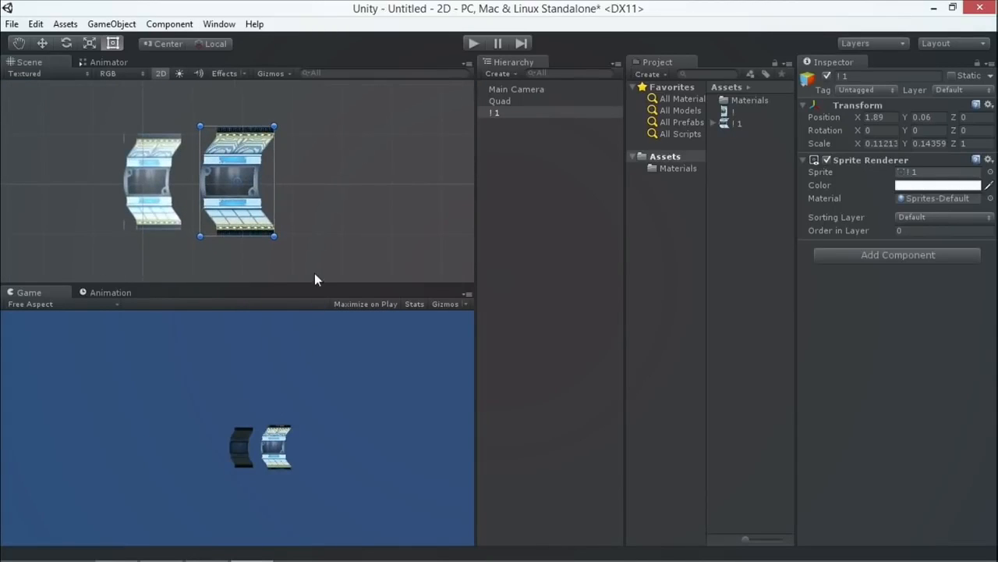
drag(316, 281, 317, 383)
drag(222, 223, 319, 247)
Compare the components of the quad and the sprite, and enlarge the quad to a scale of about 1.59 × 2.52
click(128, 213)
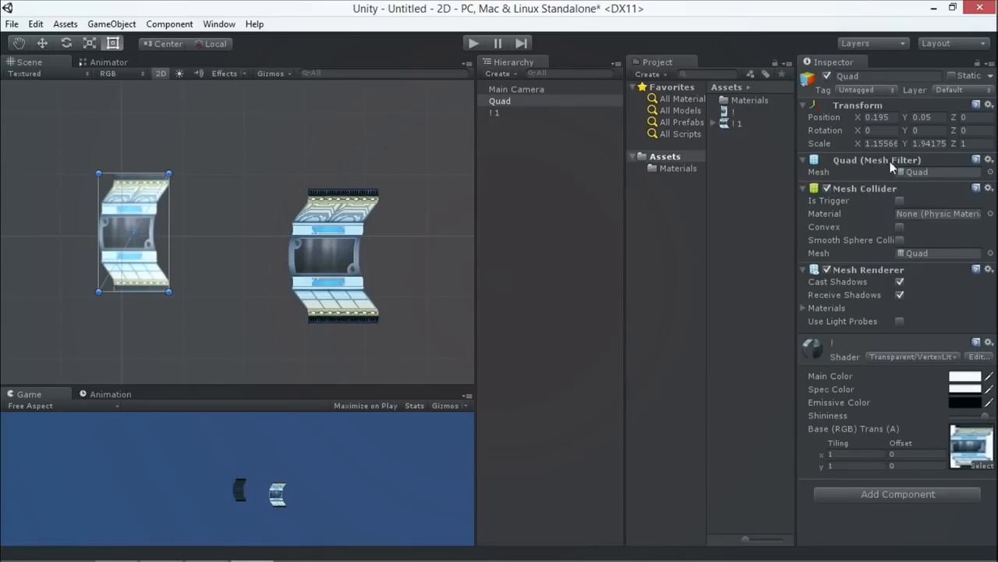
click(325, 227)
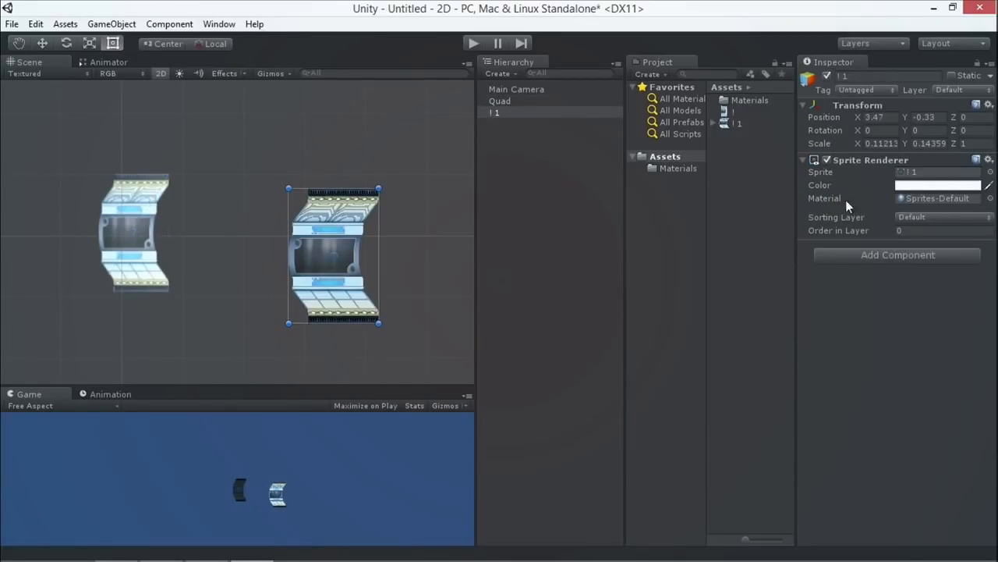
click(119, 249)
drag(168, 296, 195, 326)
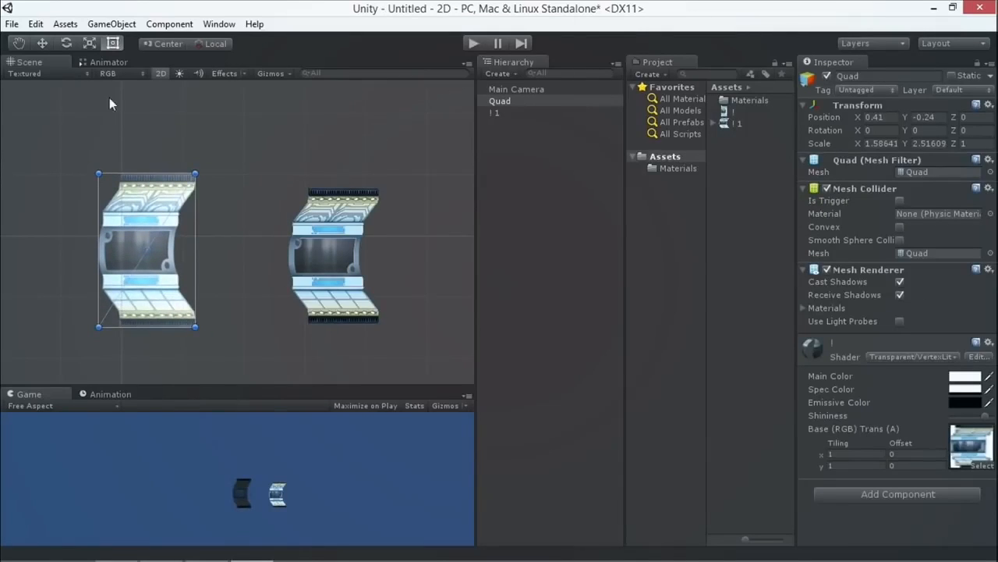
Show the scene in Overdraw mode and compare the filled areas of the quad and the sprite
click(123, 73)
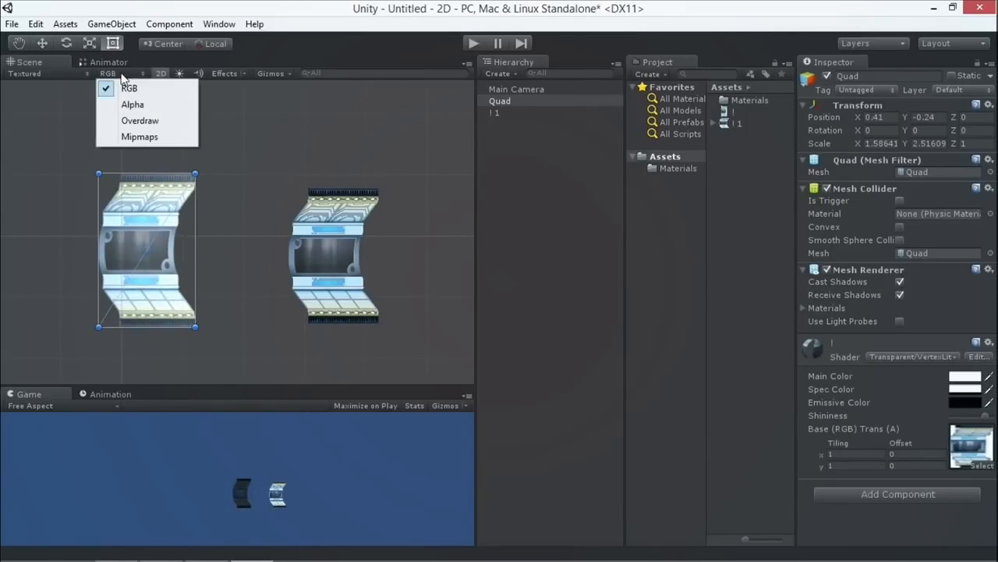
click(149, 121)
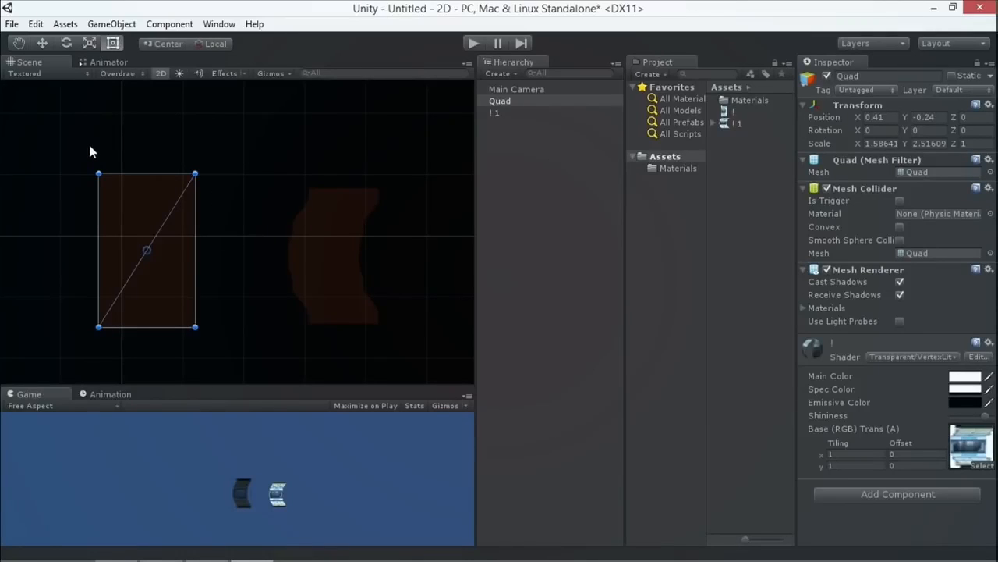
scroll(122, 236, up, 1)
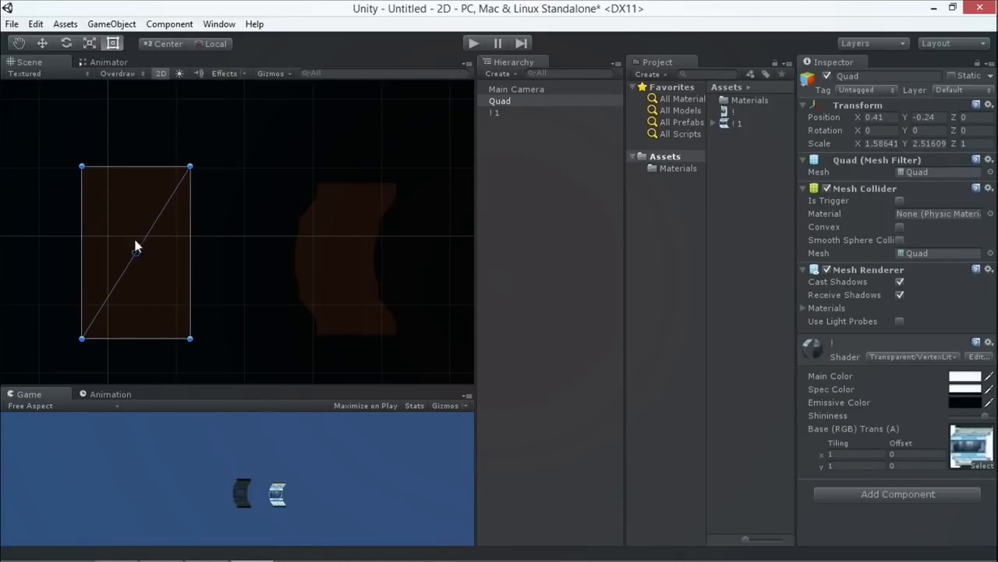
click(350, 297)
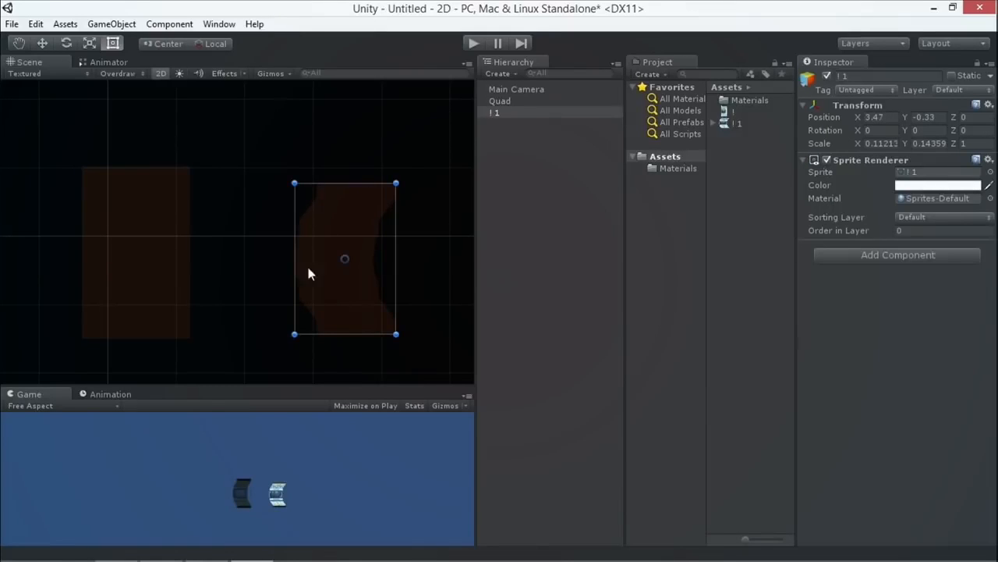
Return the scene to RGB display and set its draw mode to Textured Wire to show both meshes
click(125, 73)
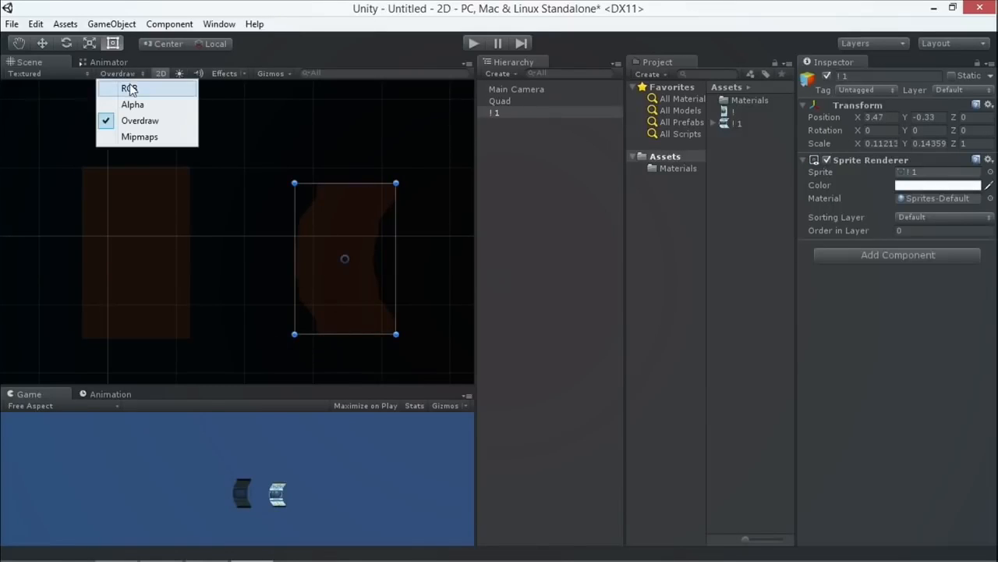
click(130, 87)
click(115, 75)
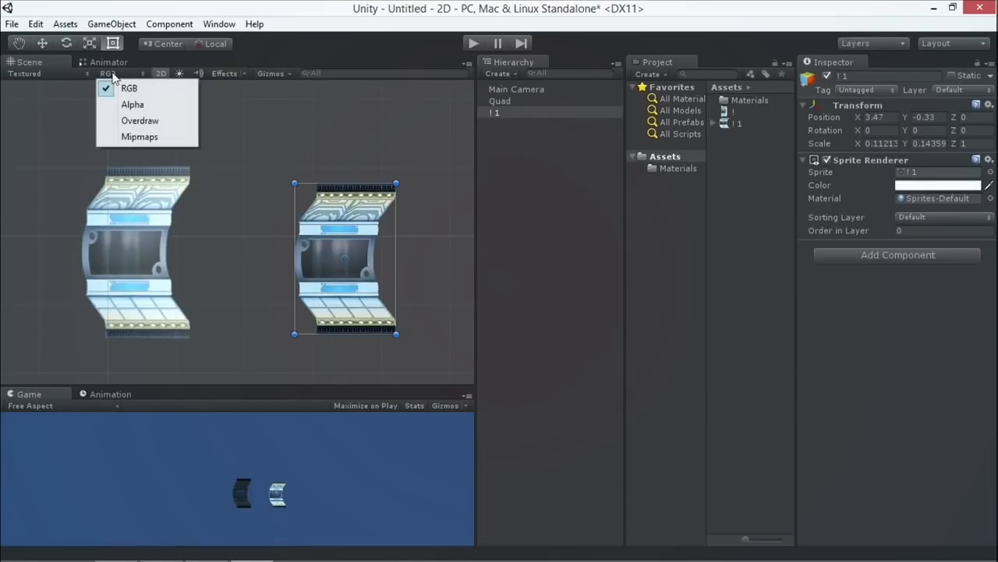
click(317, 244)
click(48, 74)
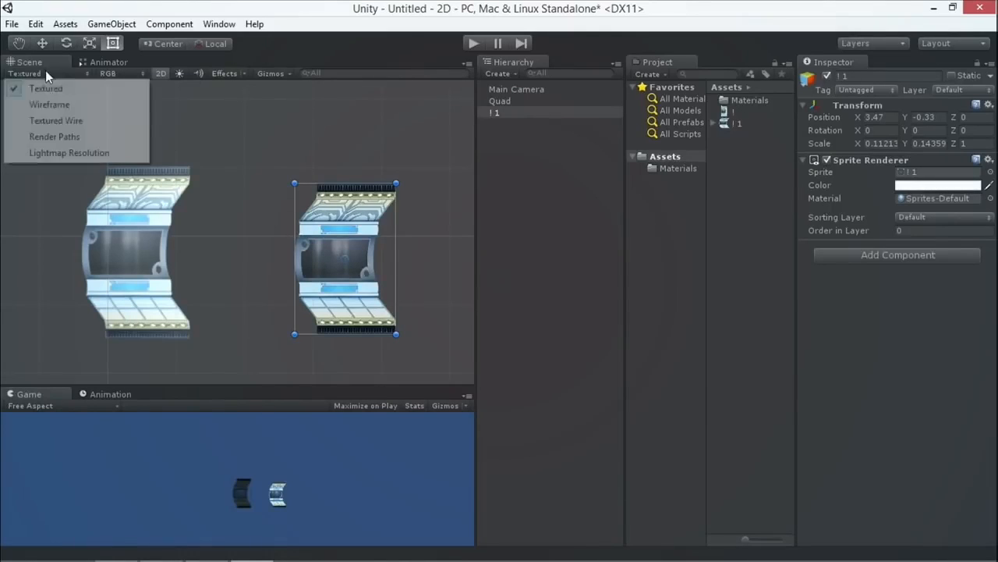
click(72, 121)
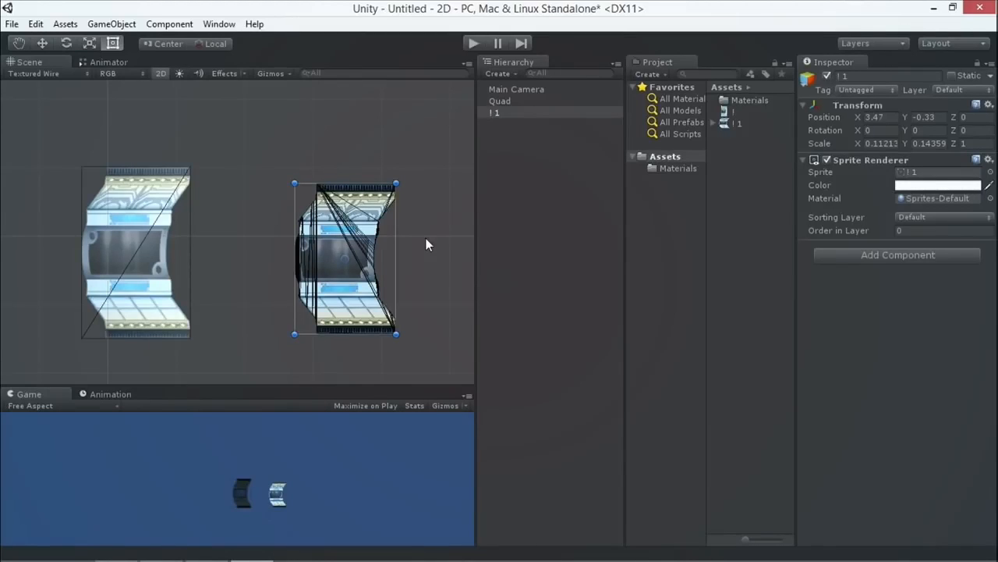
Delete the ! 1 sprite object from the scene
click(500, 101)
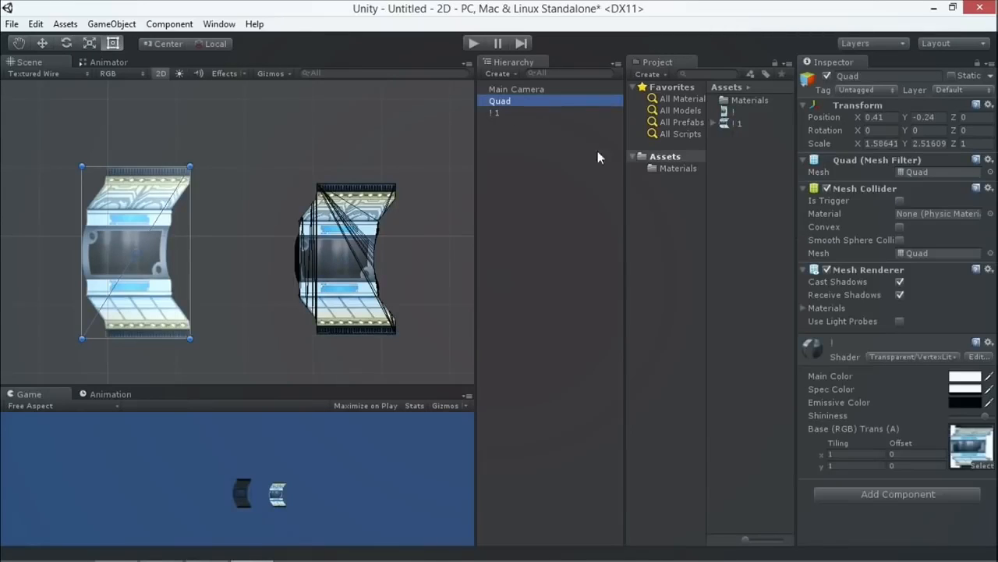
right_click(500, 112)
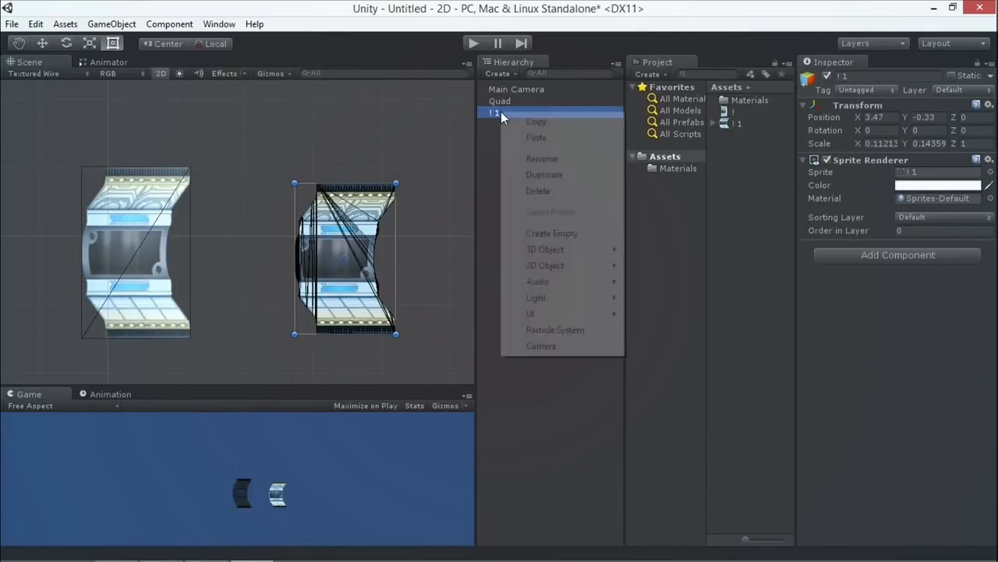
click(550, 190)
Delete both texture assets, ! and ! 1, from the Assets folder
click(730, 114)
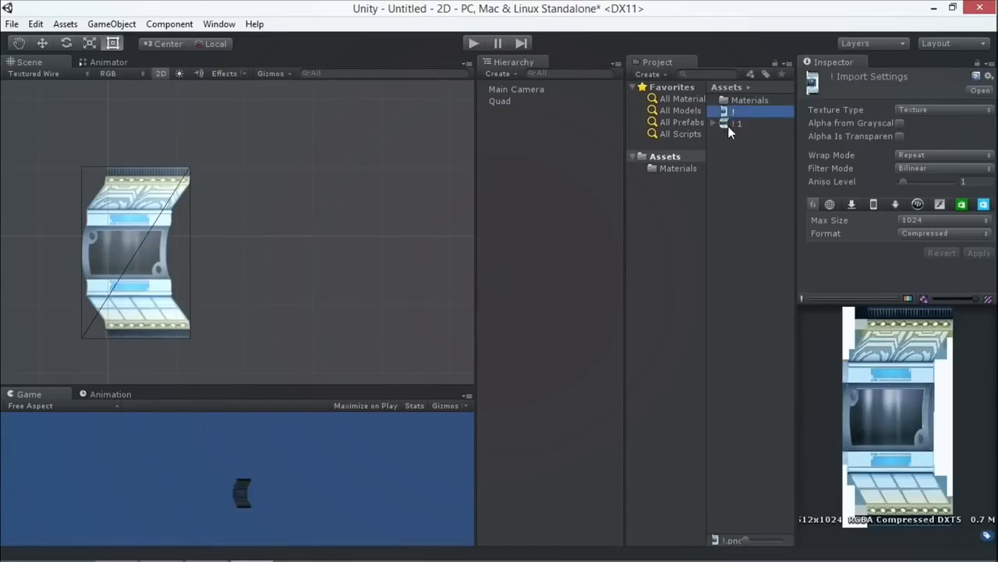
click(730, 124)
ctrl+click(730, 113)
right_click(738, 124)
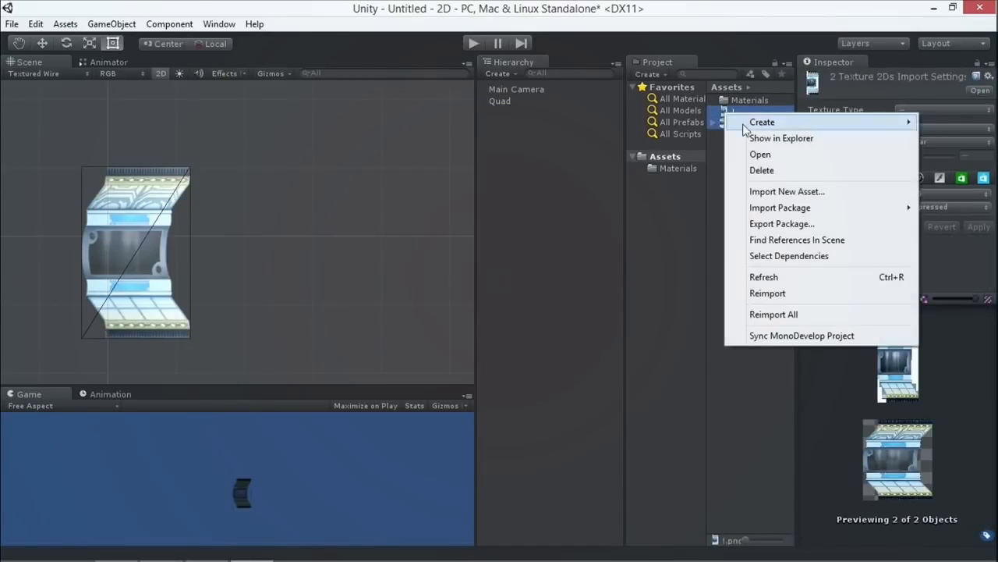
click(762, 170)
click(502, 324)
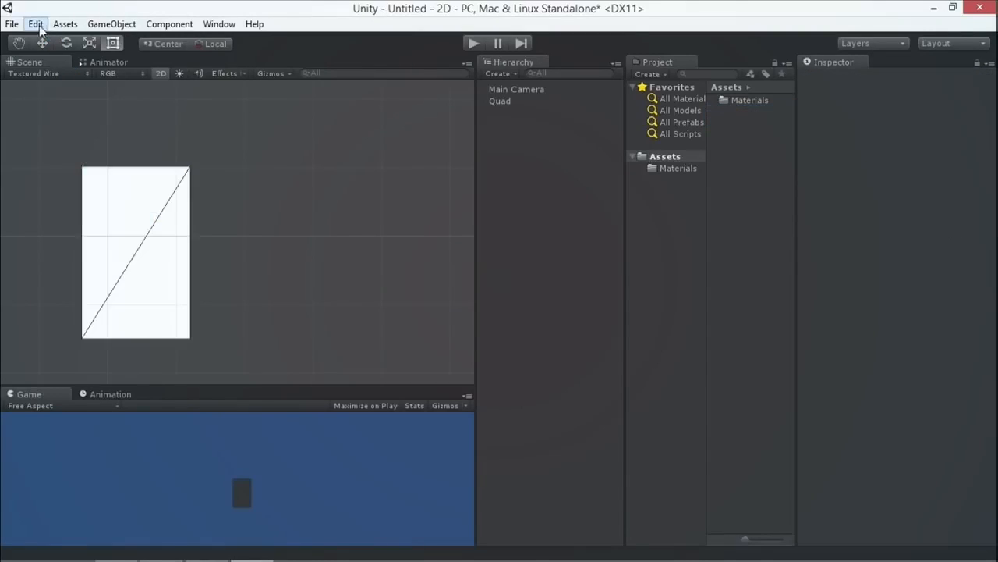
Delete the Quad object from the scene
click(498, 102)
right_click(498, 100)
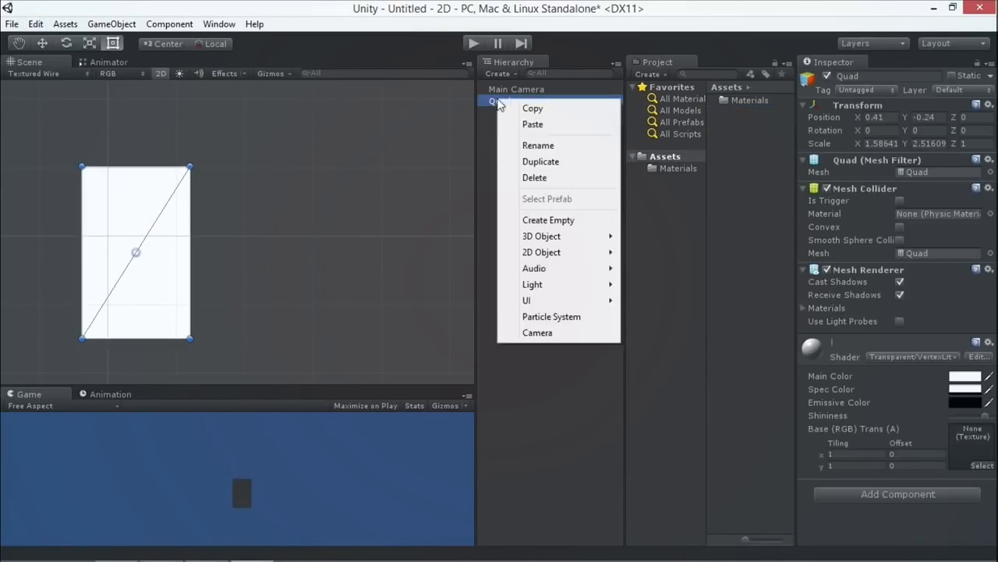
click(546, 178)
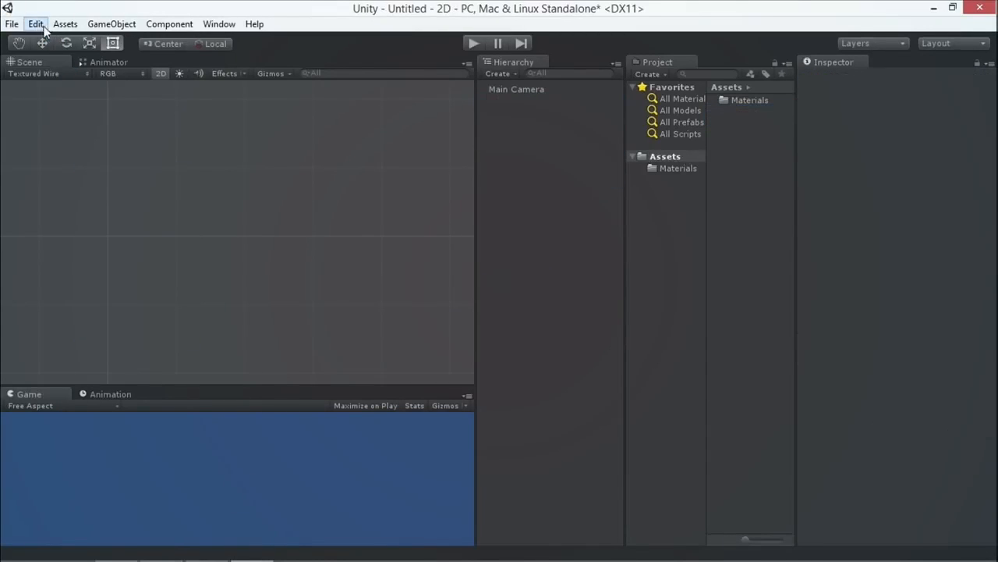
Set the default behavior mode to 2D in the project's editor settings
click(36, 23)
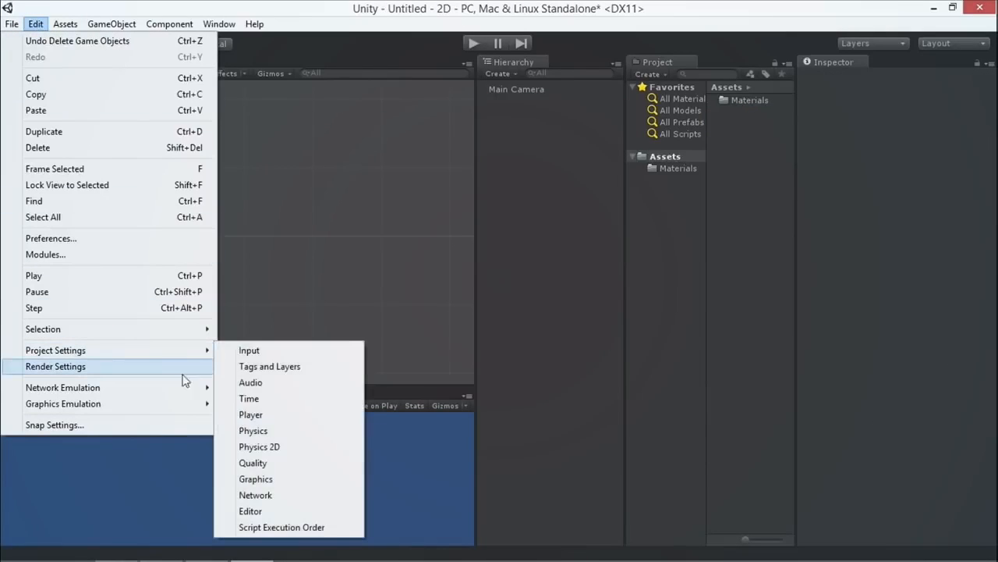
mouse_move(207, 351)
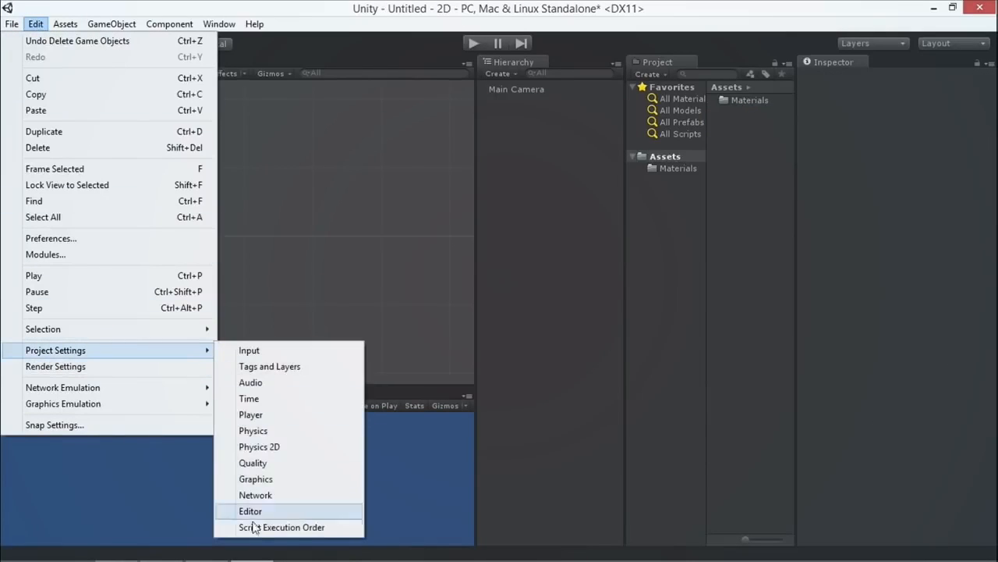
click(272, 512)
click(915, 273)
click(923, 307)
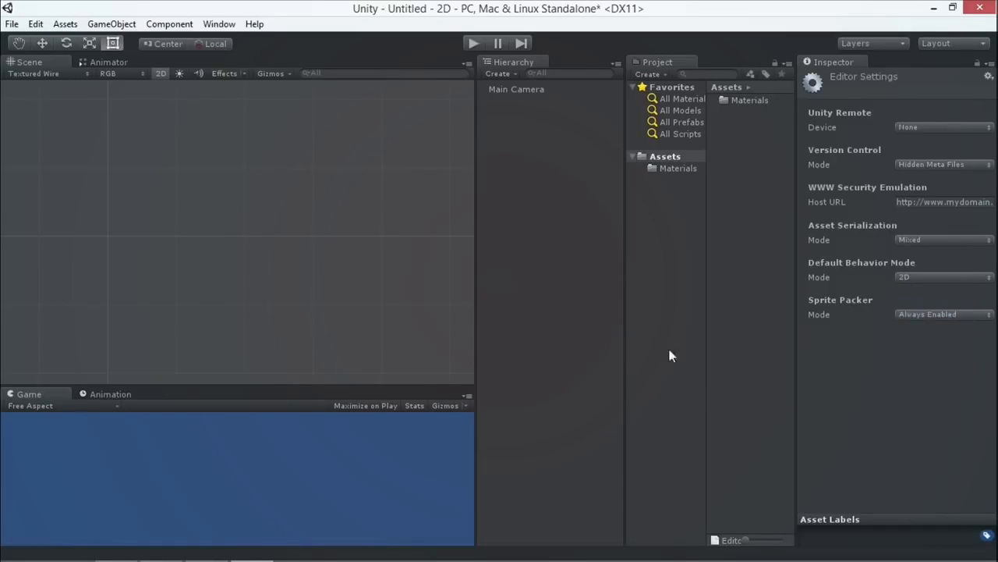
Open the project's editor settings again
mouse_move(92, 553)
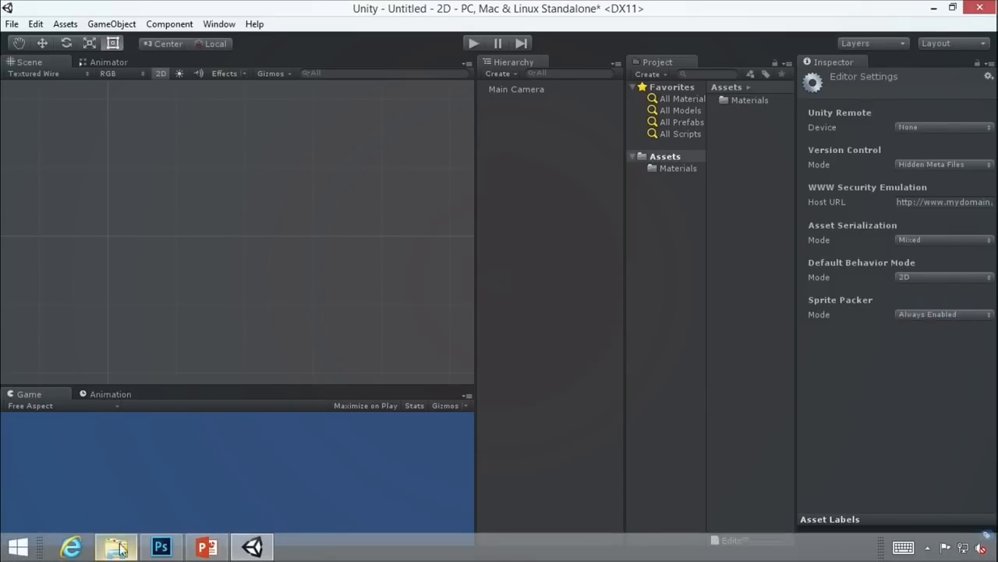
click(35, 23)
mouse_move(103, 355)
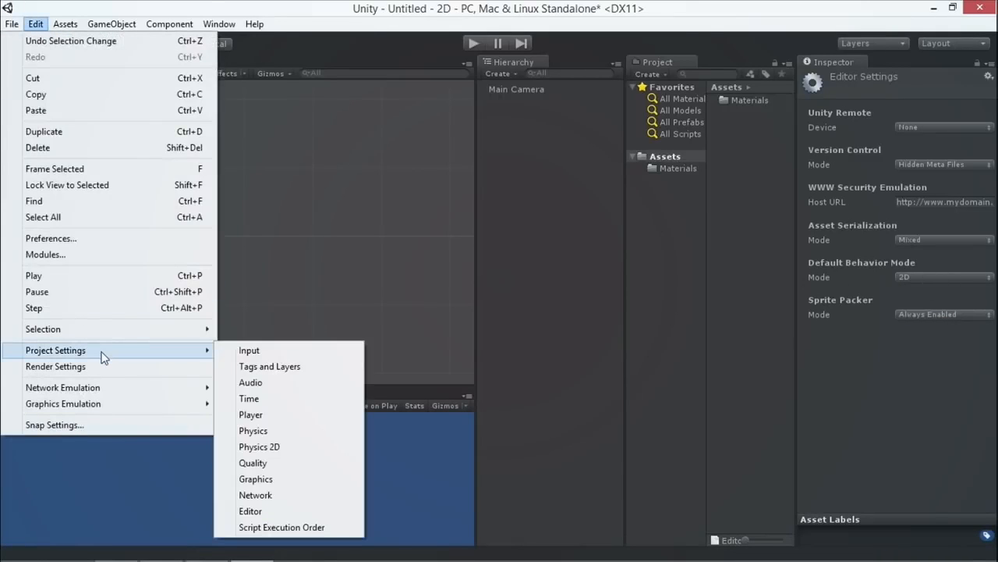
click(251, 512)
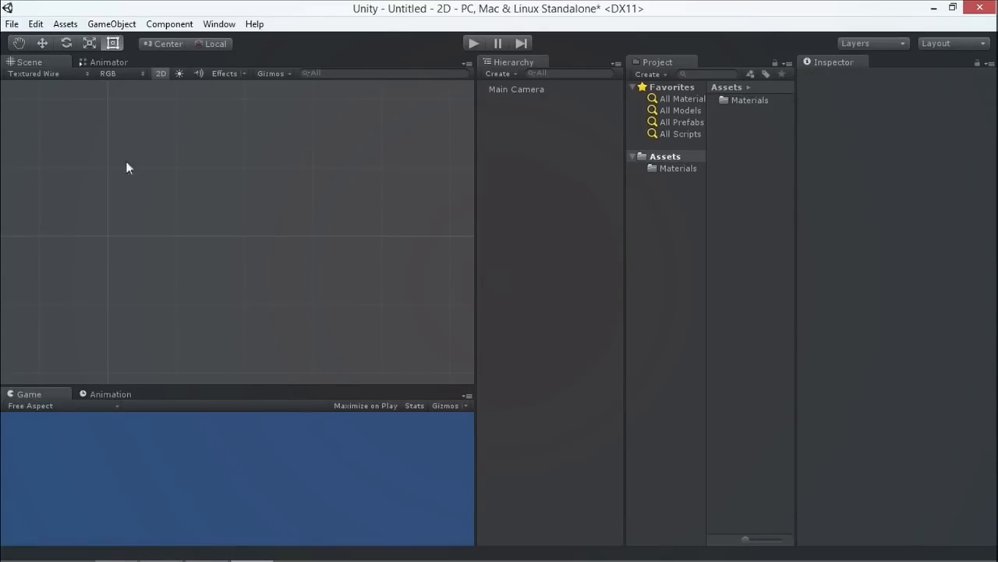
Switch to File Explorer and go back to the Assets folder of the 2D_test project
click(116, 551)
drag(150, 262, 121, 150)
click(33, 190)
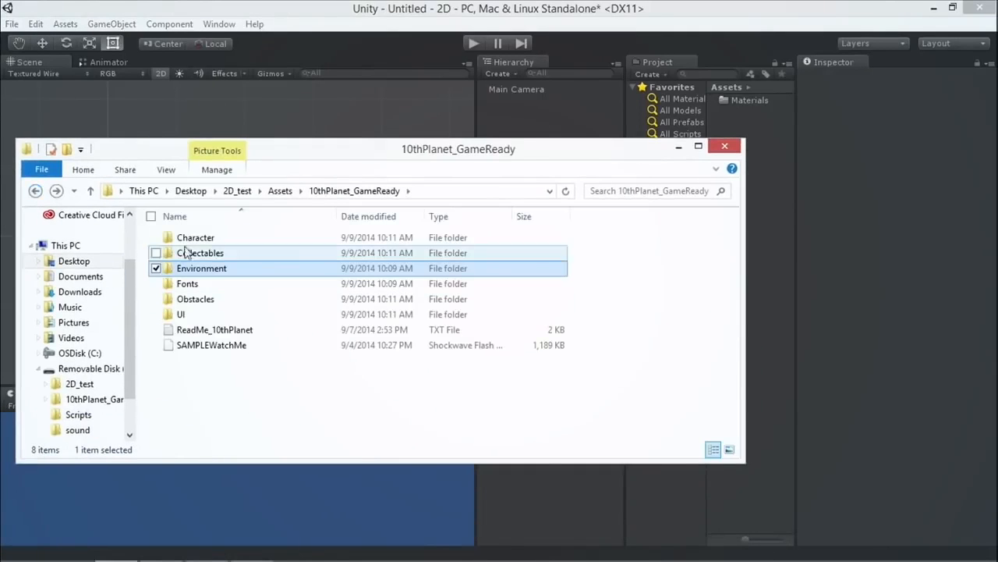
click(34, 190)
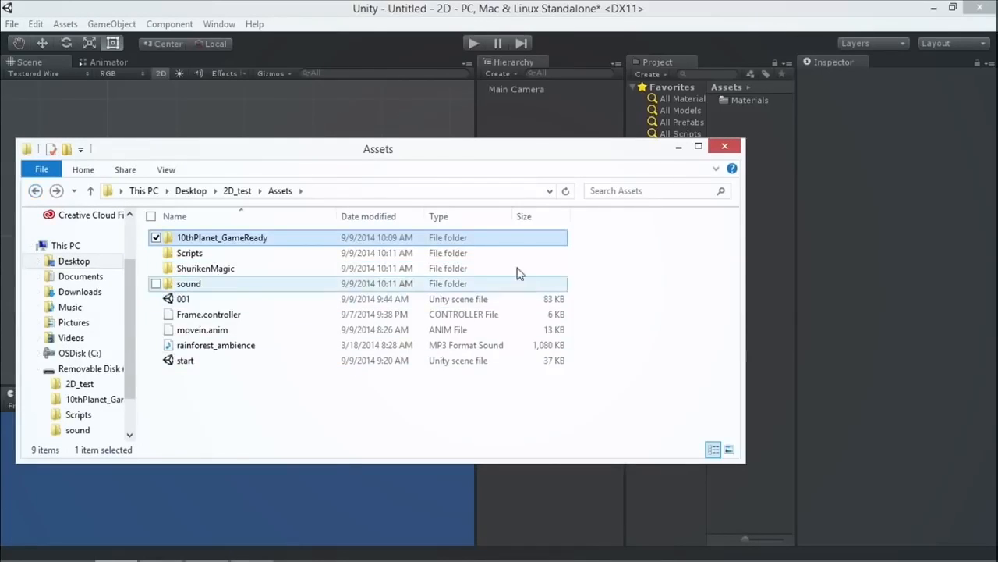
Import the 10thPlanet_GameReady folder from File Explorer into the Unity project's Assets folder
drag(473, 152, 470, 336)
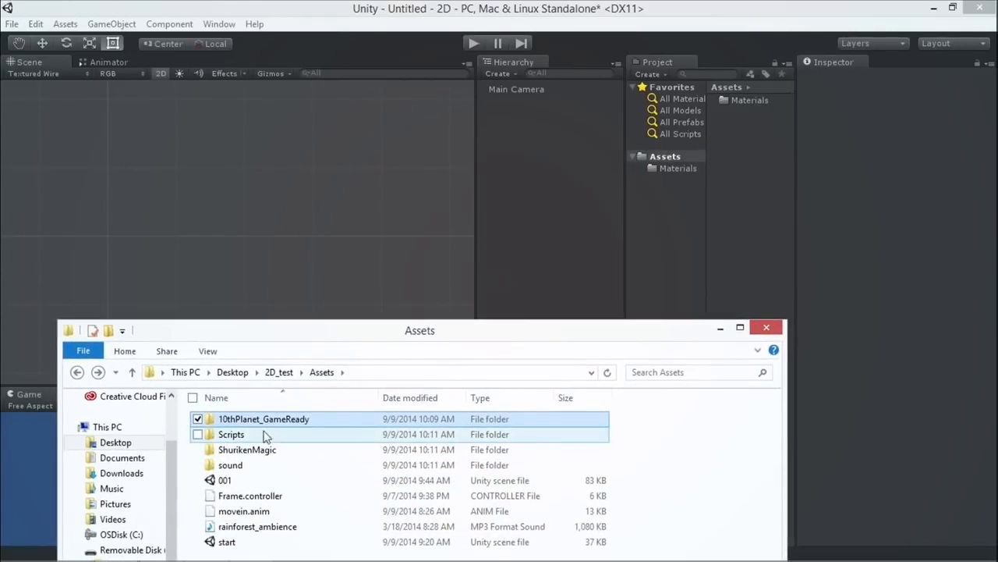
drag(234, 421, 669, 156)
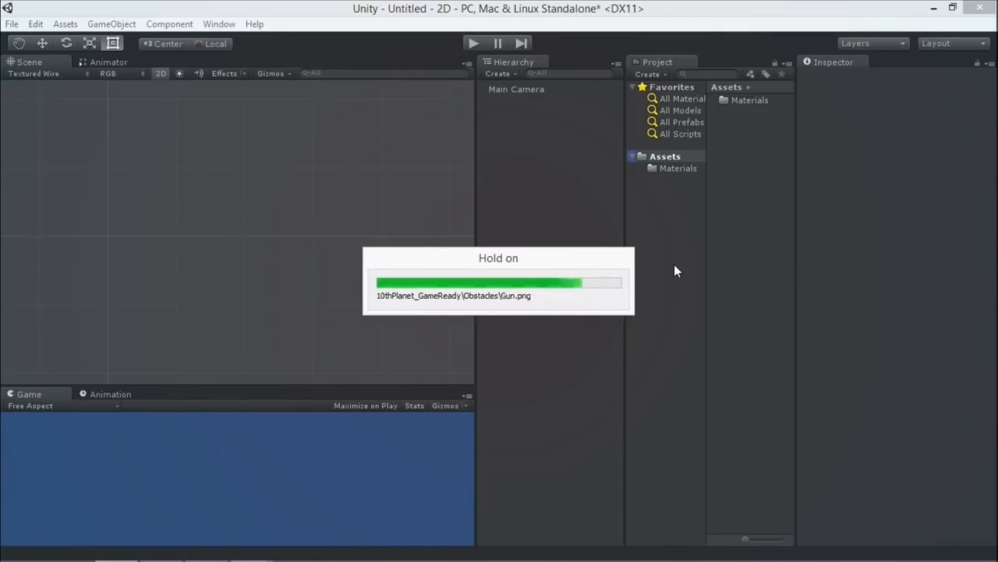
Open the Environment folder inside the imported 10thPlanet assets and preview the Enviro2, Obj_LightsOut and Enviro1 sprites
click(691, 169)
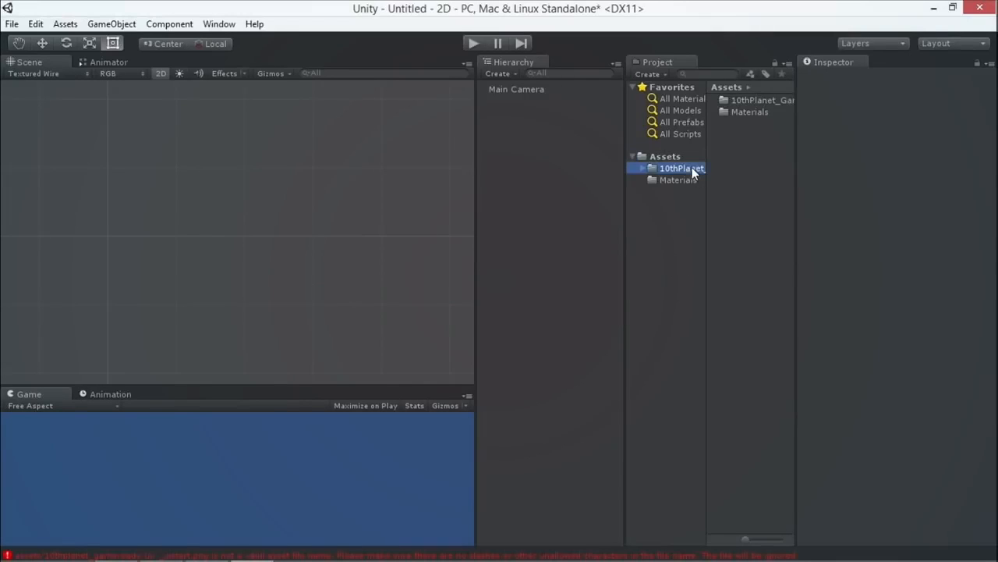
click(747, 100)
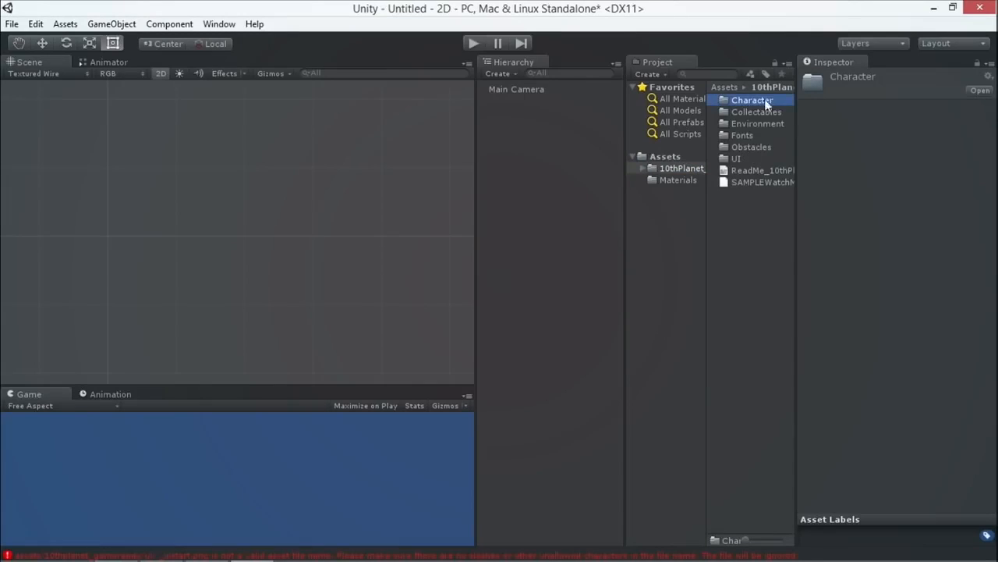
double_click(748, 124)
click(735, 100)
click(747, 123)
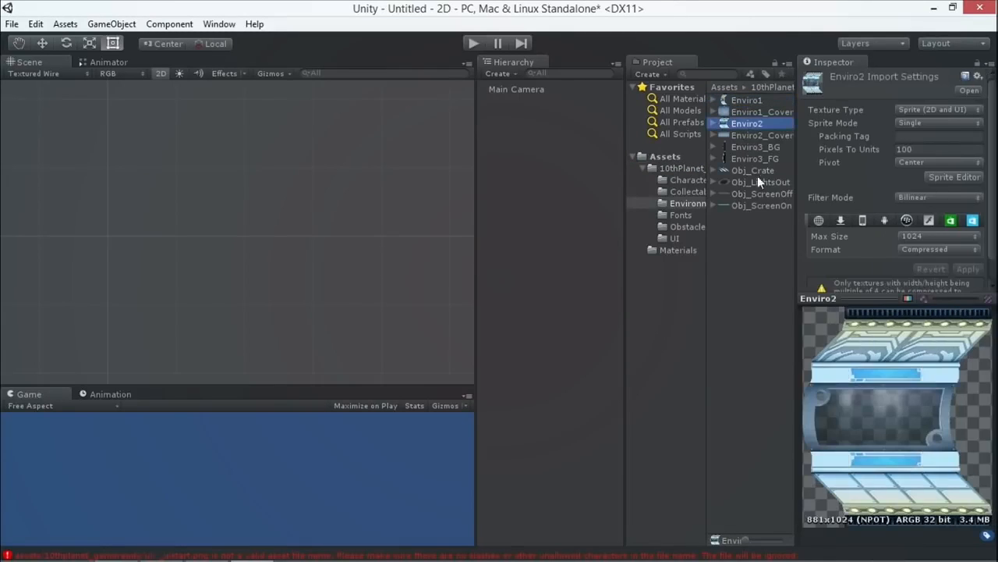
click(747, 182)
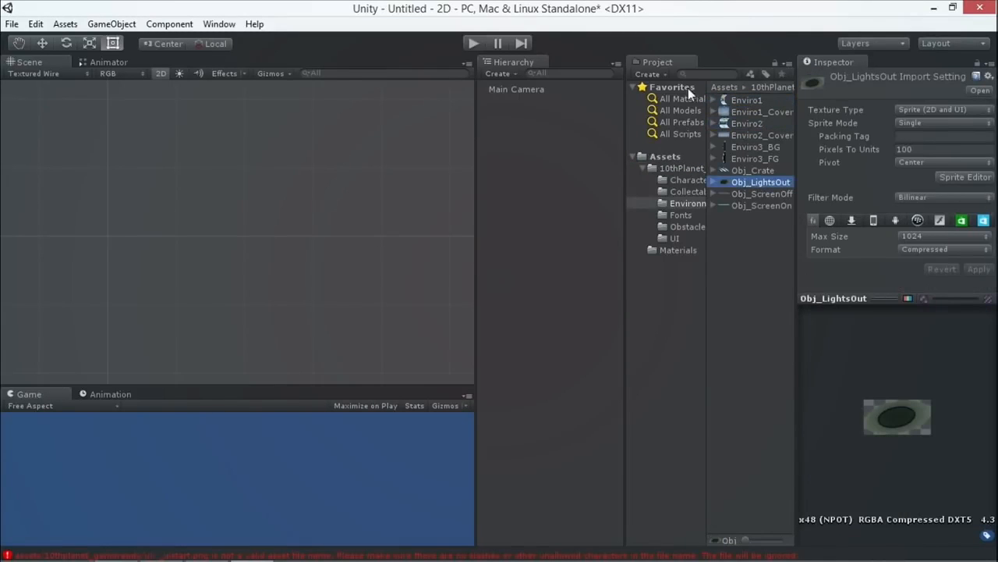
click(733, 102)
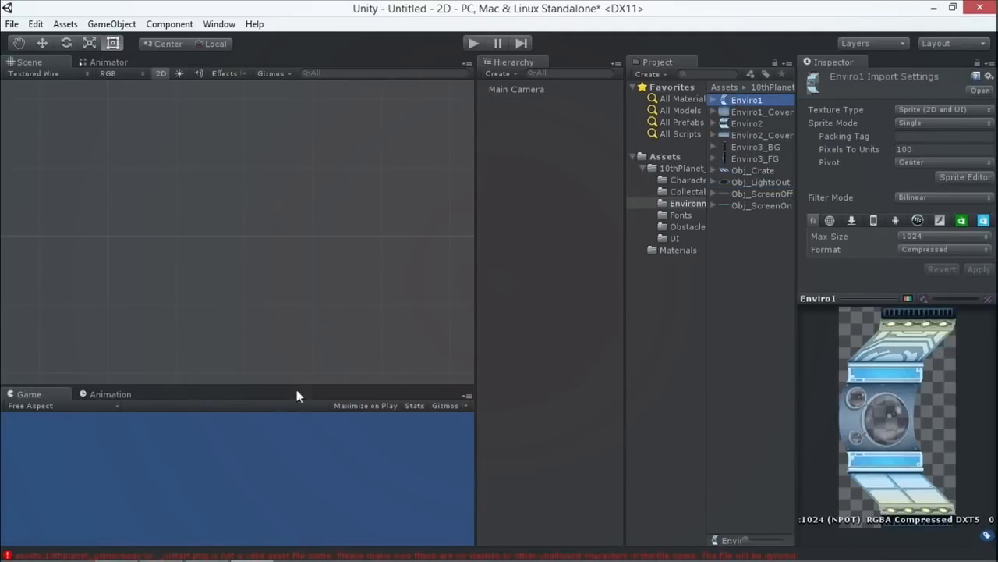
Enlarge the Game view and place the Enviro1 sprite in the scene
drag(243, 387, 242, 308)
drag(737, 100, 201, 163)
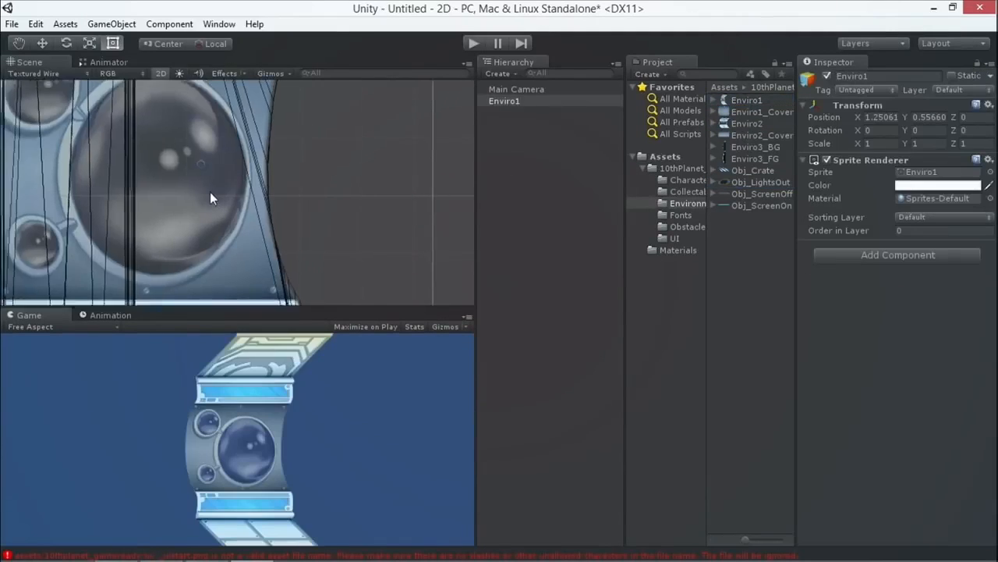
key(f)
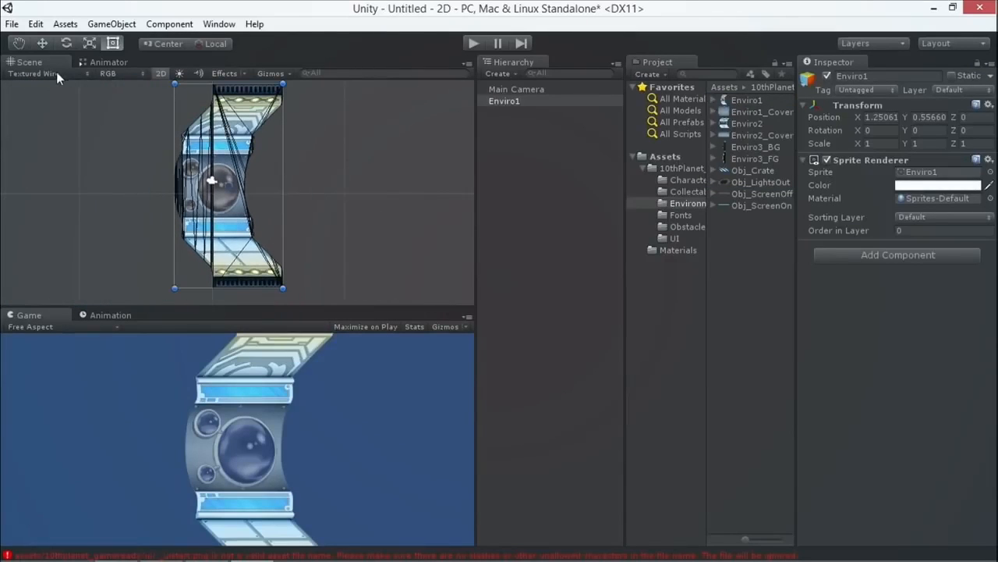
Set the scene's render mode to Textured and move Enviro1 to about X 2.21, Y -0.29
click(57, 76)
click(44, 91)
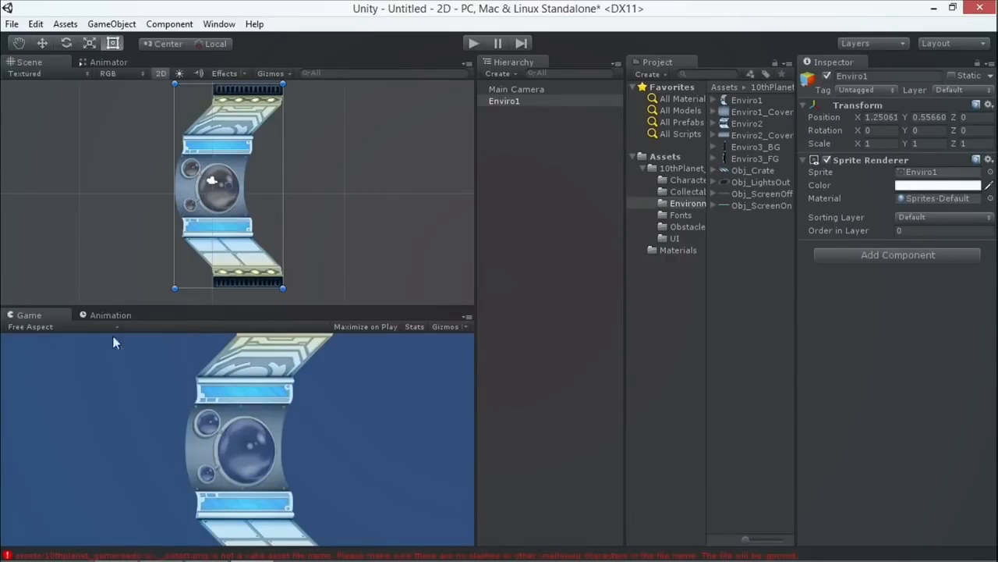
drag(287, 303, 297, 293)
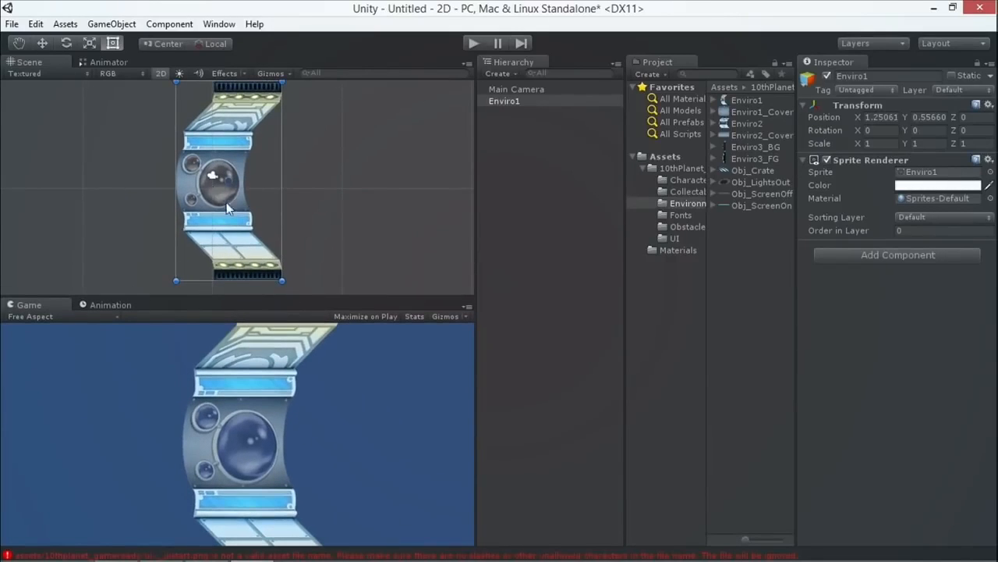
mouse_move(234, 220)
mouse_down()
mouse_move(209, 217)
mouse_move(245, 231)
mouse_up()
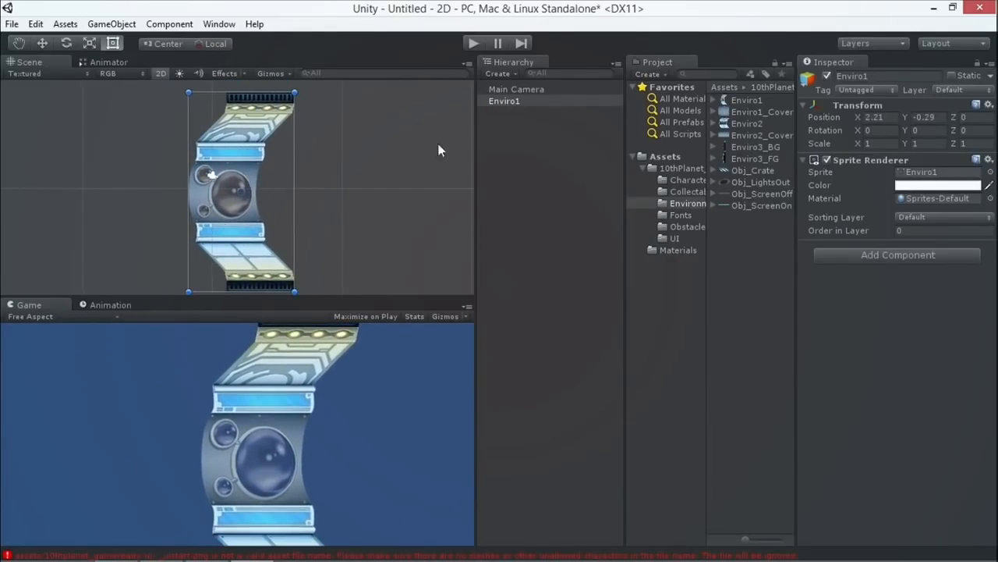
Add Enviro3_BG at about X -4.62, Y -0.11 and Enviro3_FG at about X -8.45, Y 0.17 to the scene
click(742, 207)
click(733, 148)
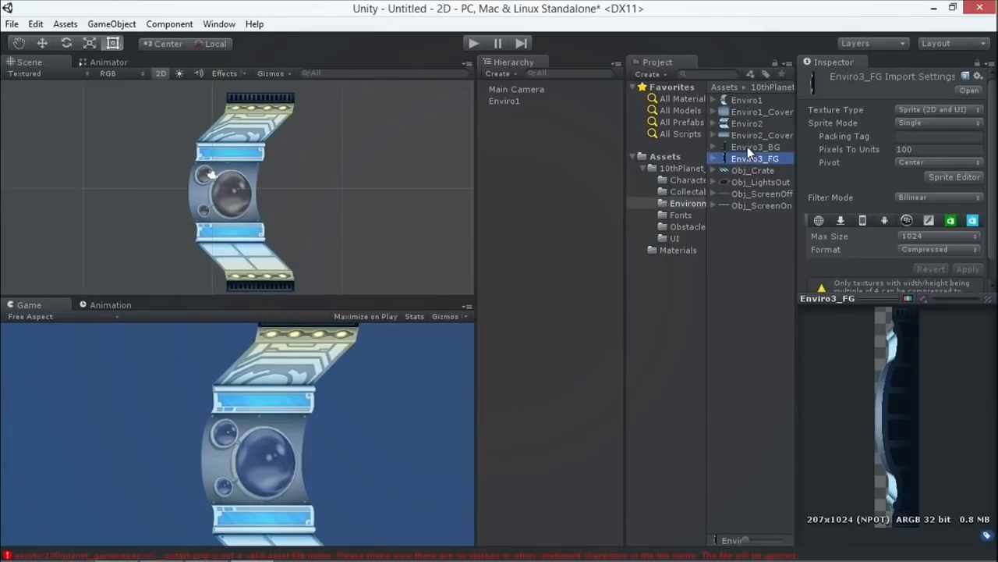
drag(745, 146, 159, 197)
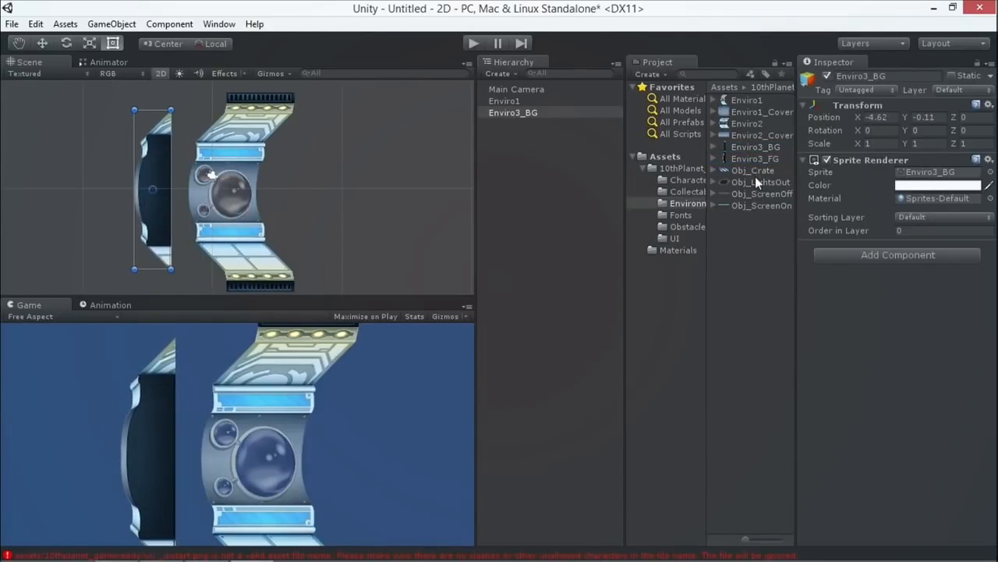
click(747, 155)
drag(748, 156, 102, 184)
Mirror Enviro1 horizontally with an X scale of -1 and shift it to about X 2.13
click(234, 213)
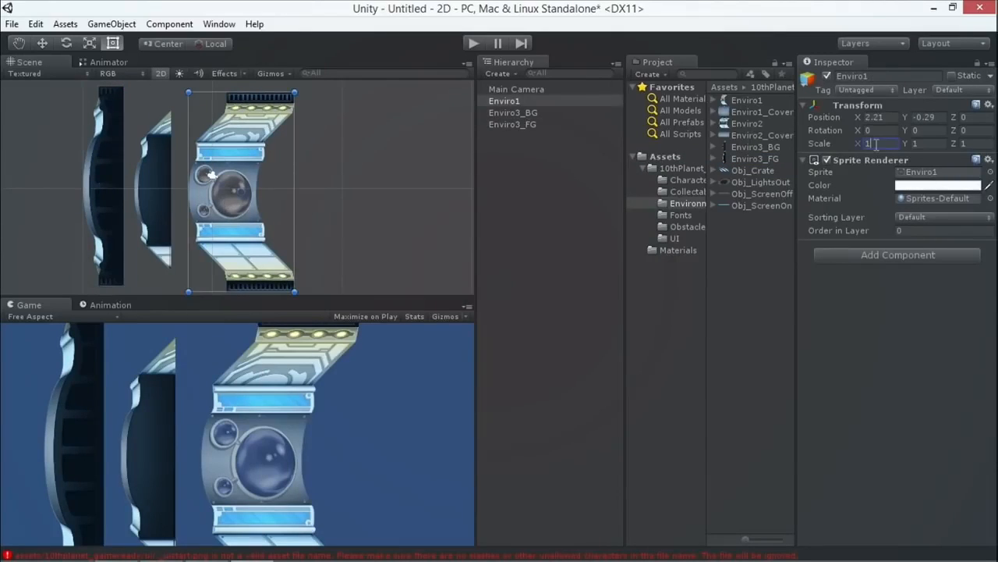
key(BackSpace)
text(1)
key(BackSpace)
text(-1)
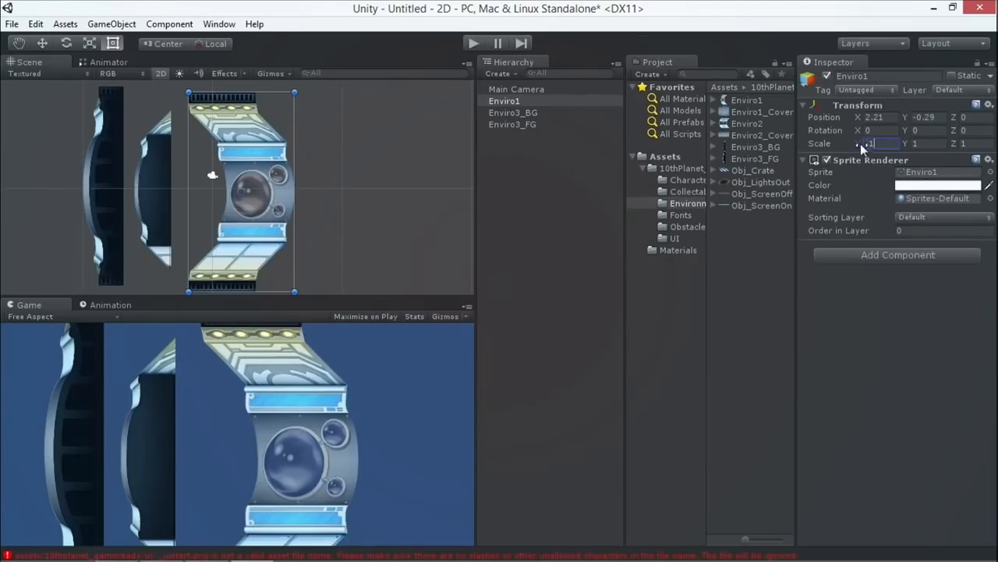
mouse_move(296, 199)
mouse_down()
mouse_move(137, 200)
mouse_move(293, 202)
mouse_up()
click(882, 144)
text(-1)
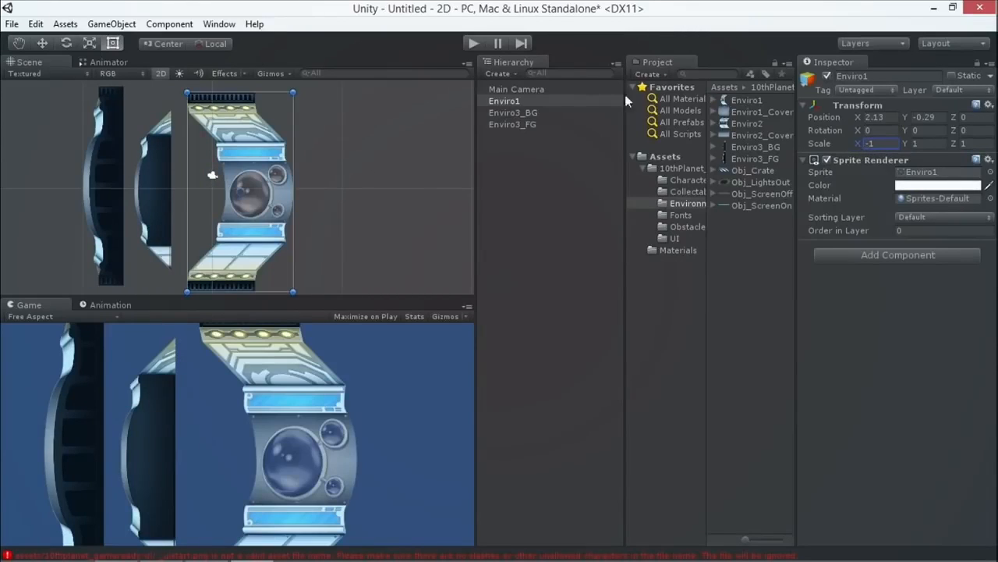
Review the shared import settings of all the Environment textures and preview individual ones such as Enviro2_Cover and Enviro1
click(521, 124)
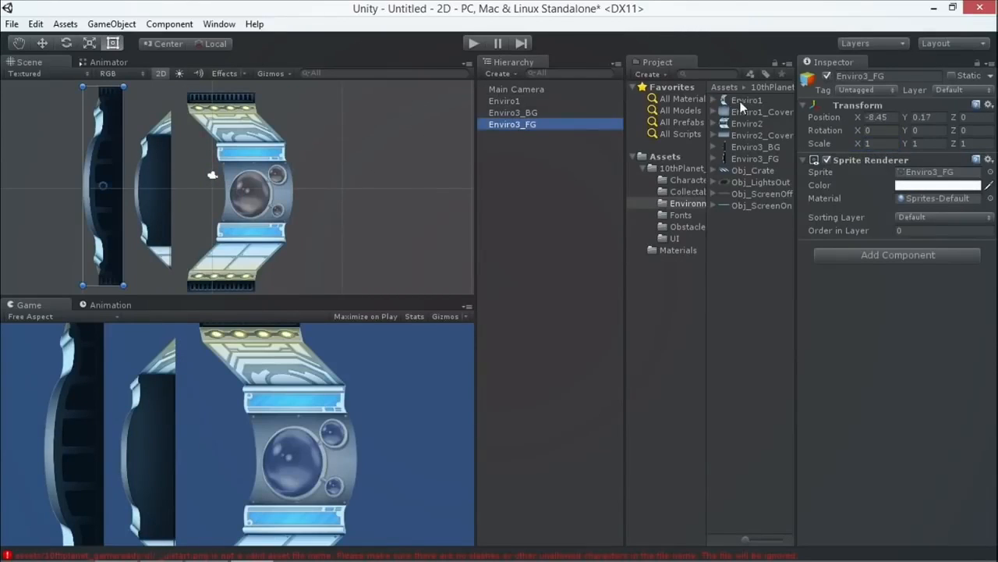
shift+click(507, 101)
click(747, 101)
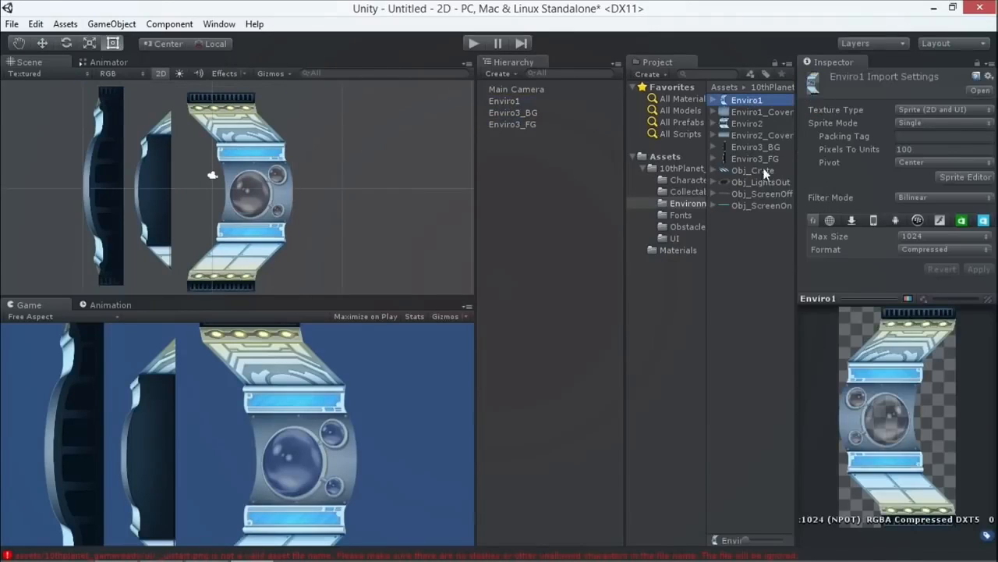
shift+click(754, 205)
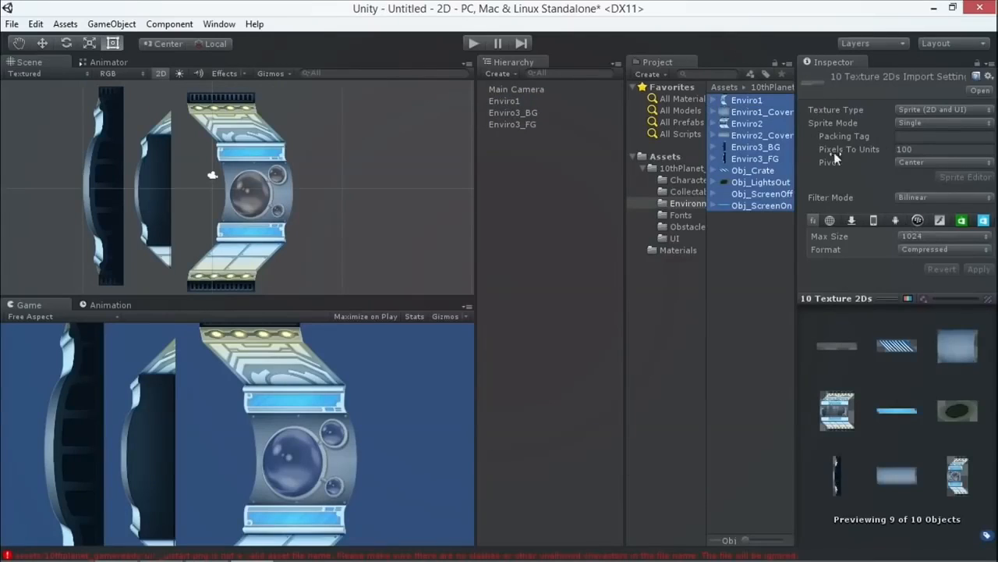
click(752, 134)
click(744, 146)
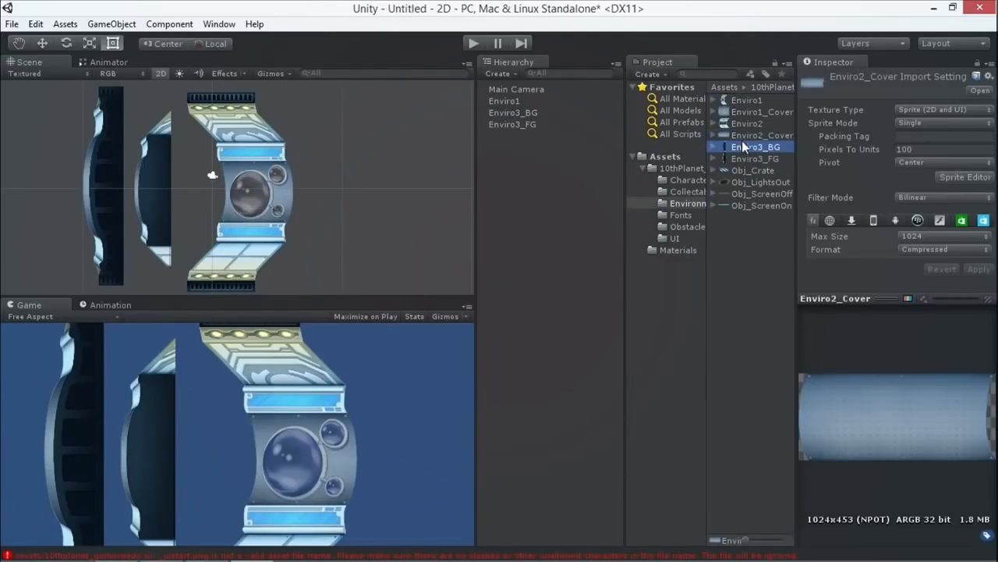
click(748, 102)
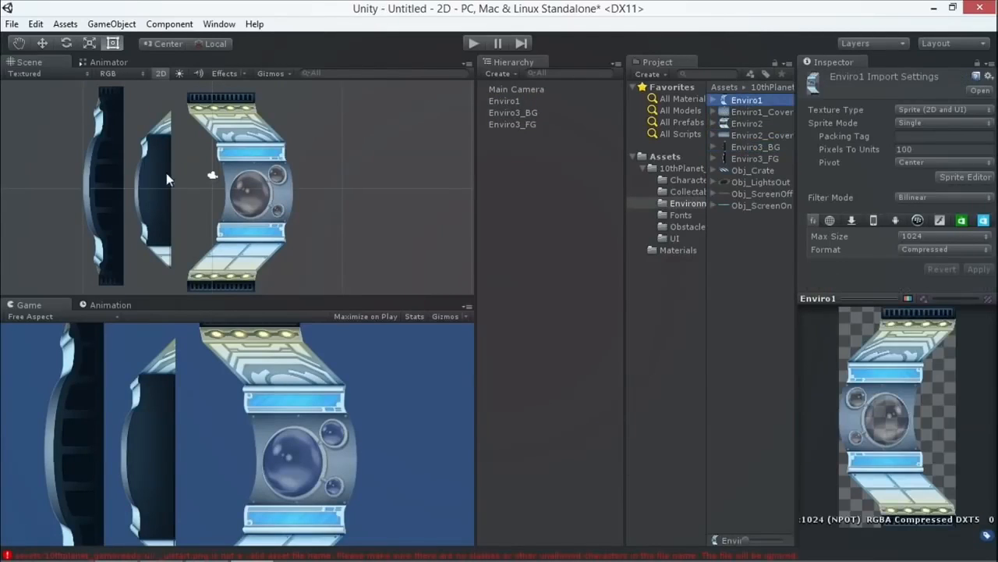
Set the X scale of Enviro1, Enviro3_BG and Enviro3_FG together to -1
click(259, 190)
shift+click(504, 123)
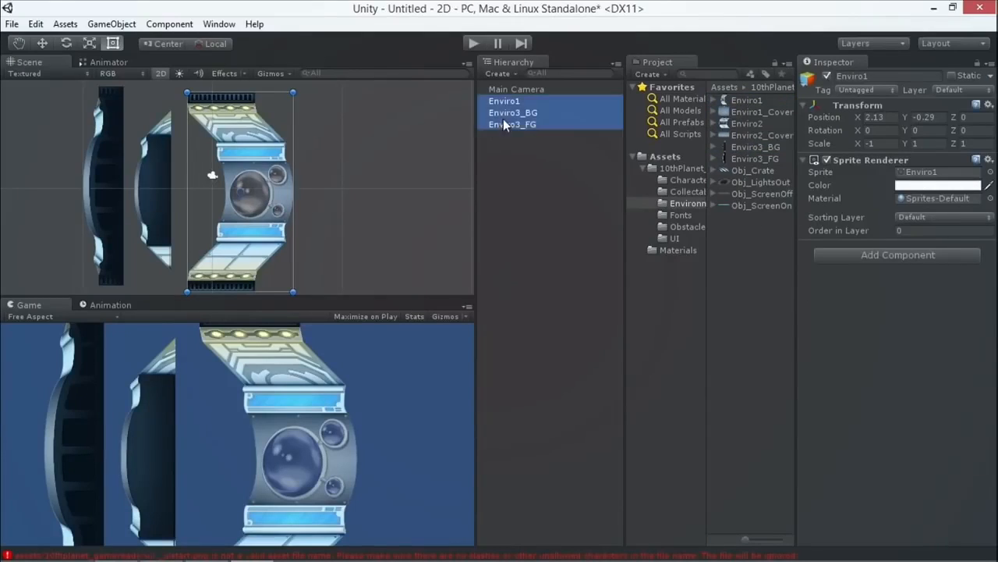
click(873, 143)
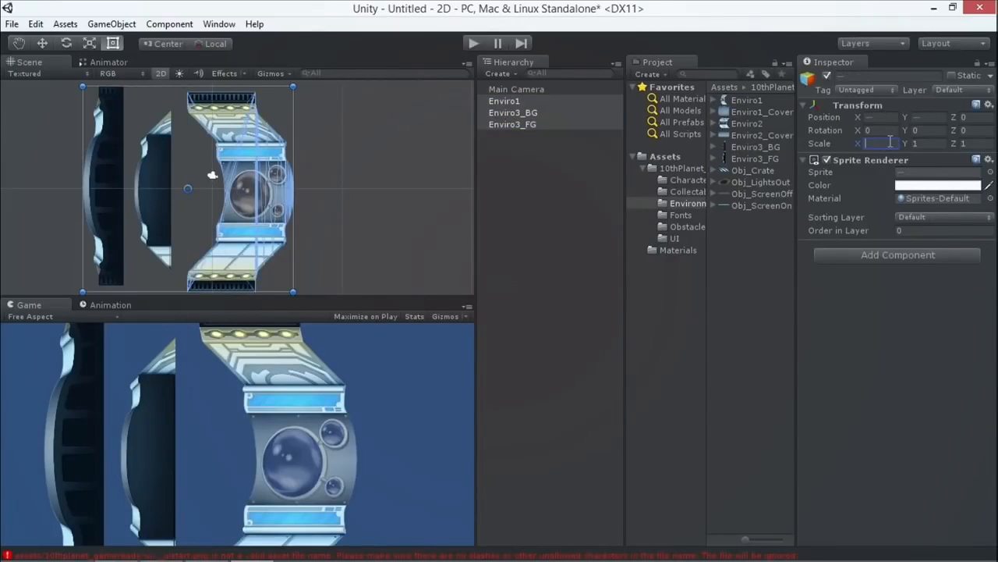
text(-1)
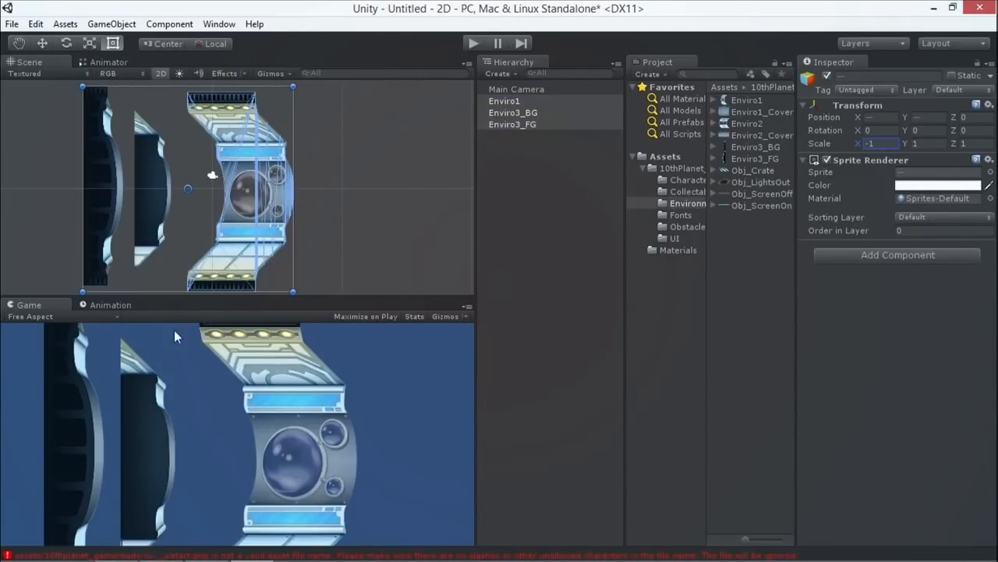
Fit the other environment pieces against Enviro1: Enviro3_BG at about X -0.28, Y -0.28 and Enviro3_FG at about X -2.14, Y -0.28
click(354, 220)
click(153, 200)
drag(153, 201, 206, 203)
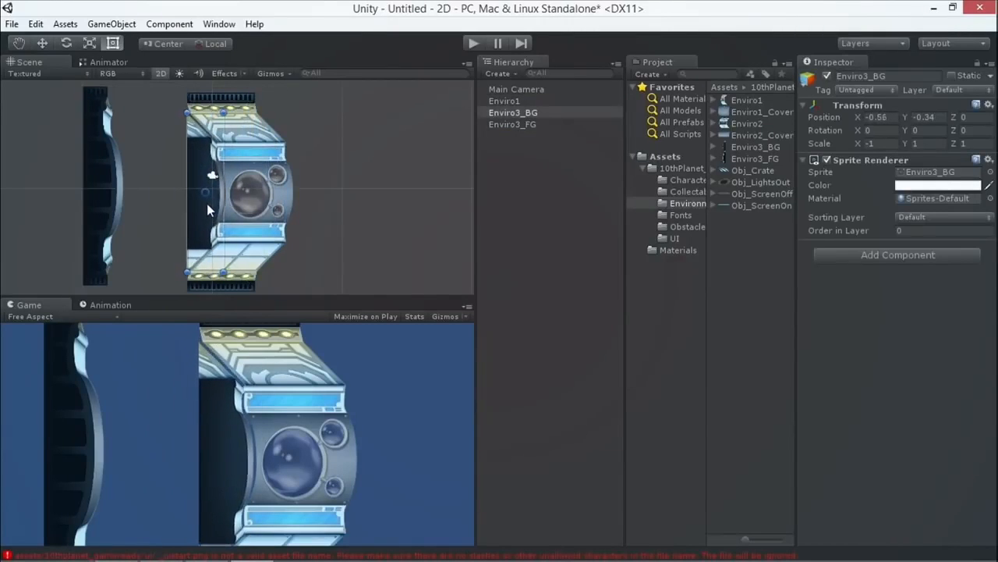
drag(88, 203, 186, 211)
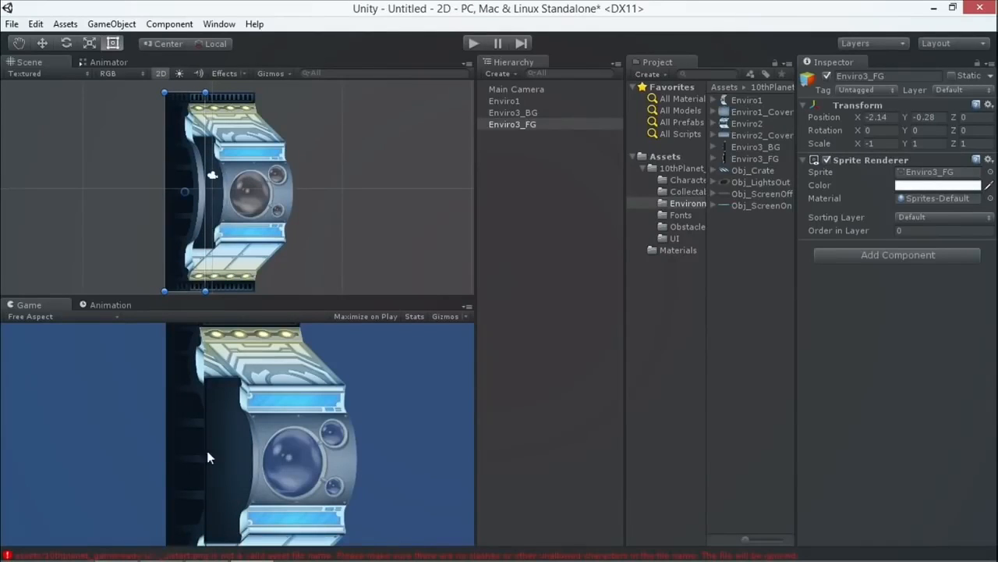
click(215, 179)
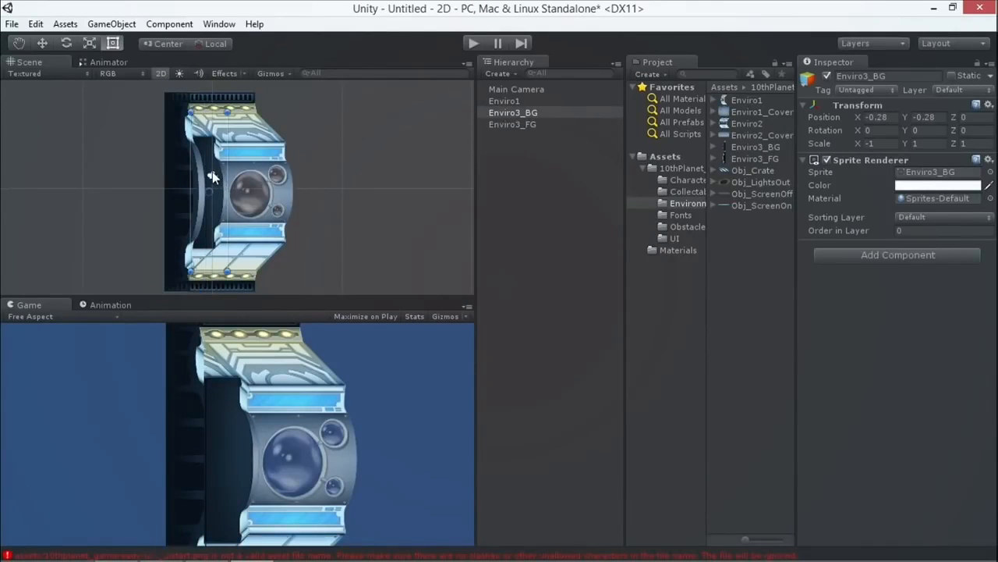
scroll(258, 203, up, 3)
scroll(265, 206, down, 4)
scroll(271, 211, up, 2)
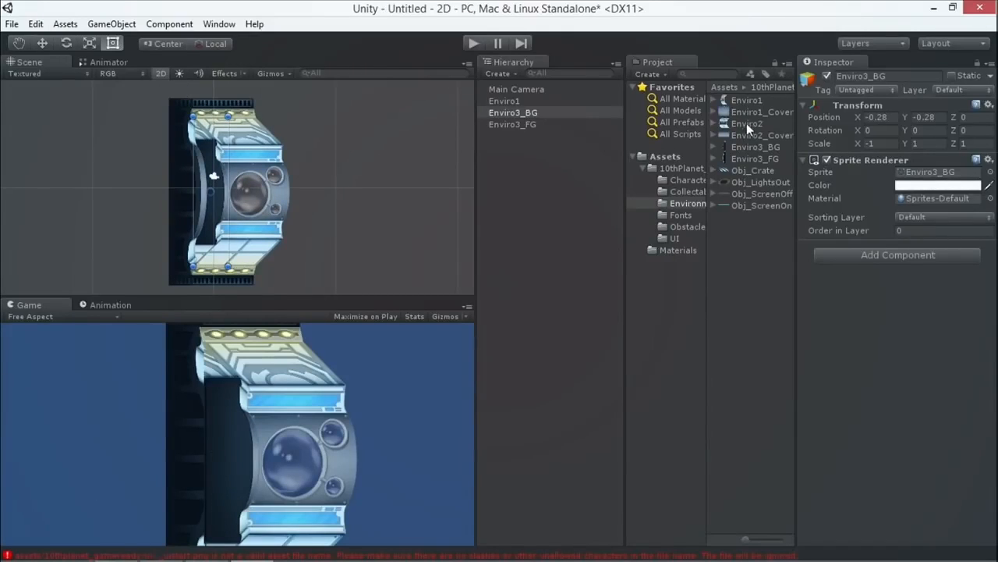
Add the Render_Fall0001 sprite from the Character folder to the scene at about X -3.36, Y 1.74
click(680, 168)
click(686, 179)
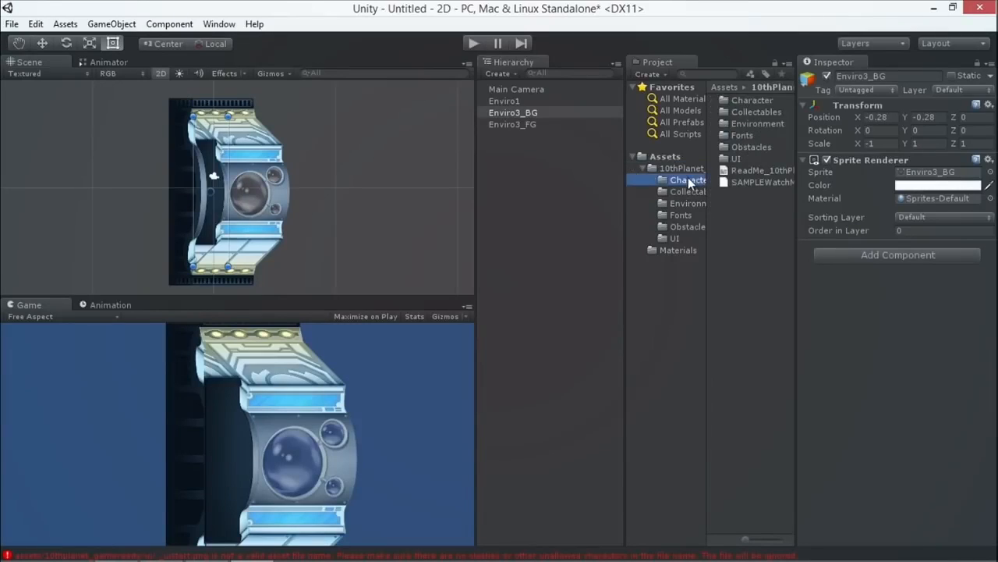
click(754, 127)
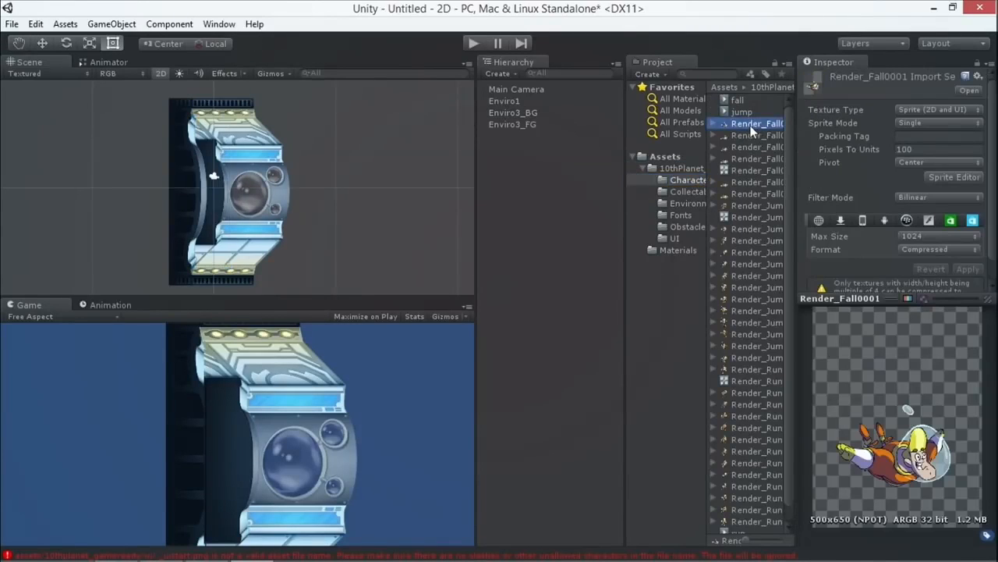
drag(750, 124, 273, 458)
drag(747, 129, 203, 186)
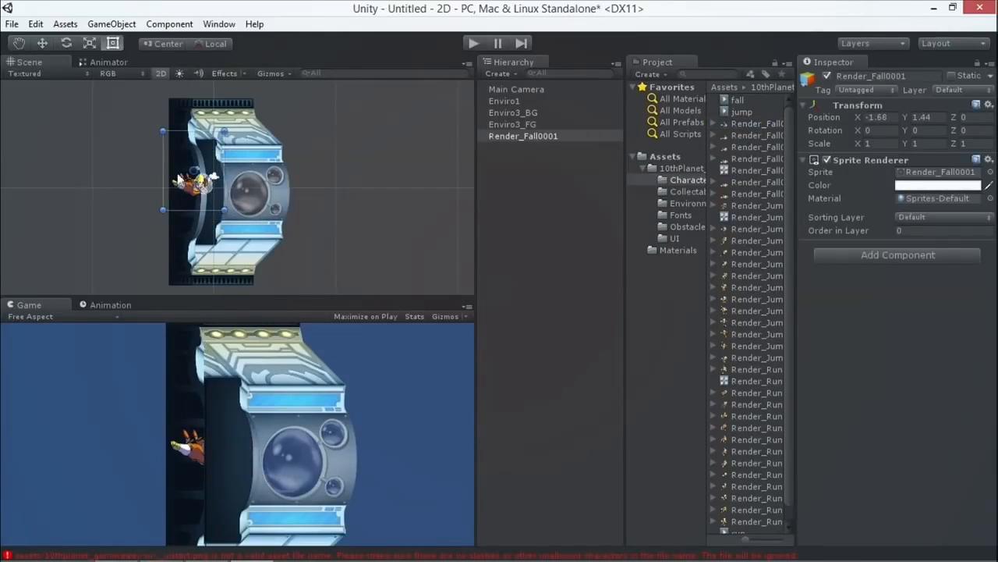
drag(190, 204, 175, 179)
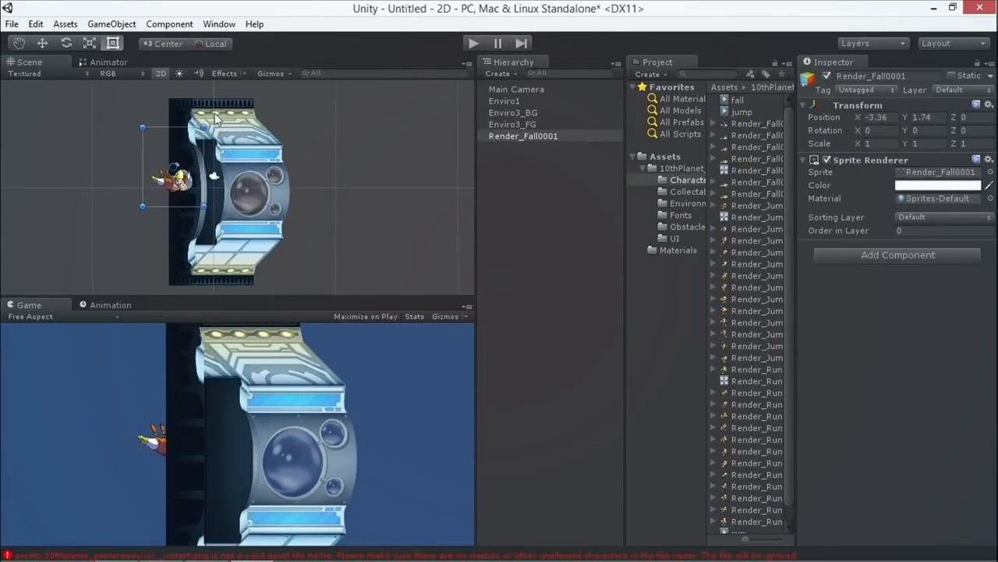
Turn off the scene's 2D mode and examine the sprites' depth arrangement in perspective
click(160, 72)
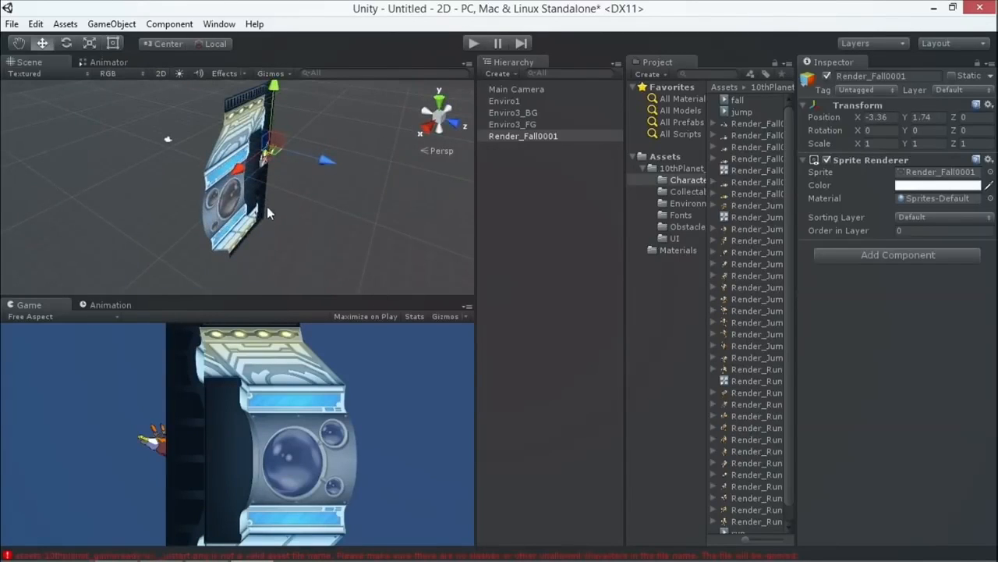
alt+drag(222, 185, 466, 177)
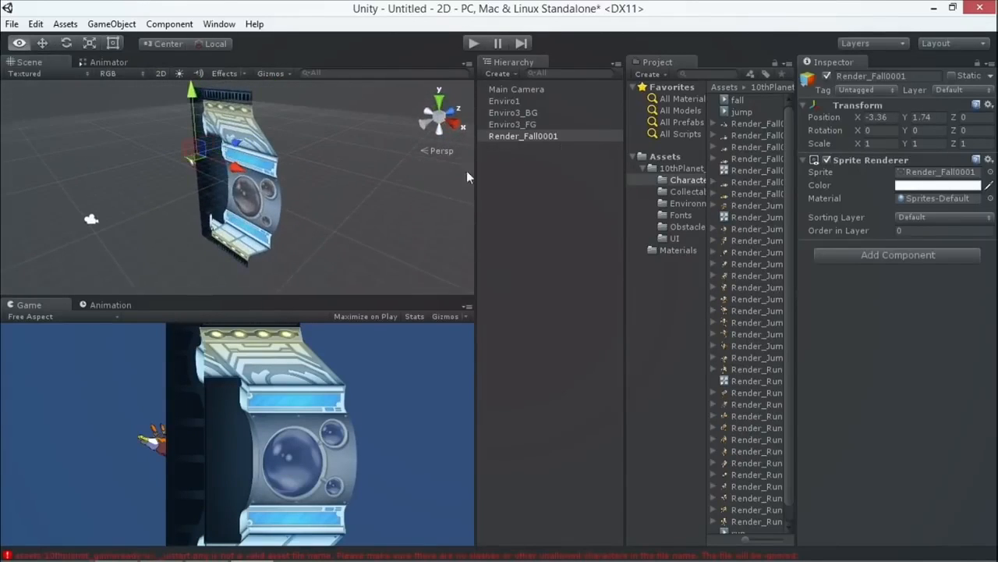
Move the Render_Fall0001 sprite in depth in front of the environment, to about Z -2.1
alt+drag(205, 165, 348, 165)
drag(191, 144, 179, 152)
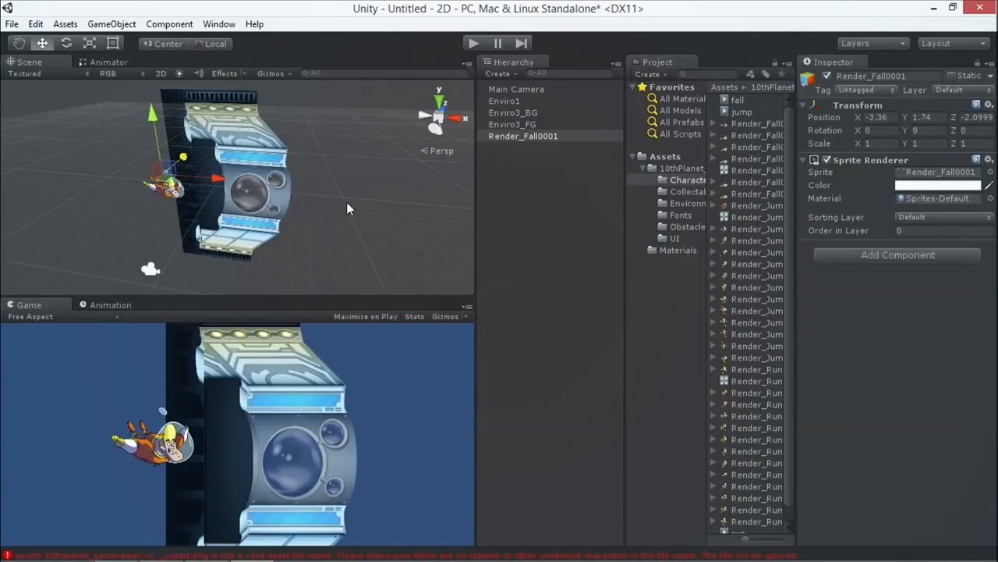
Delete Render_Fall0001 from the scene and return the scene view to 2D mode
click(513, 139)
right_click(509, 136)
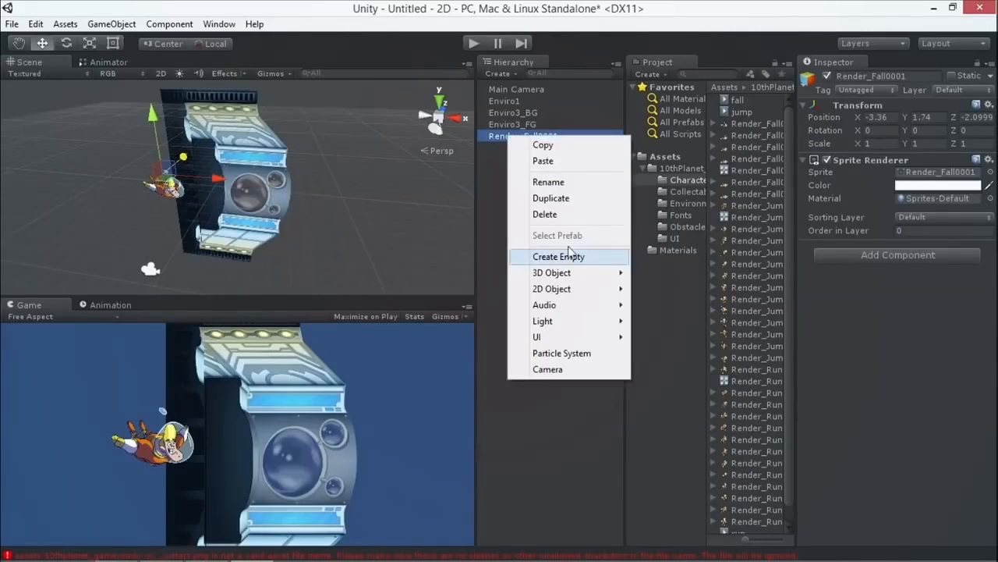
click(554, 222)
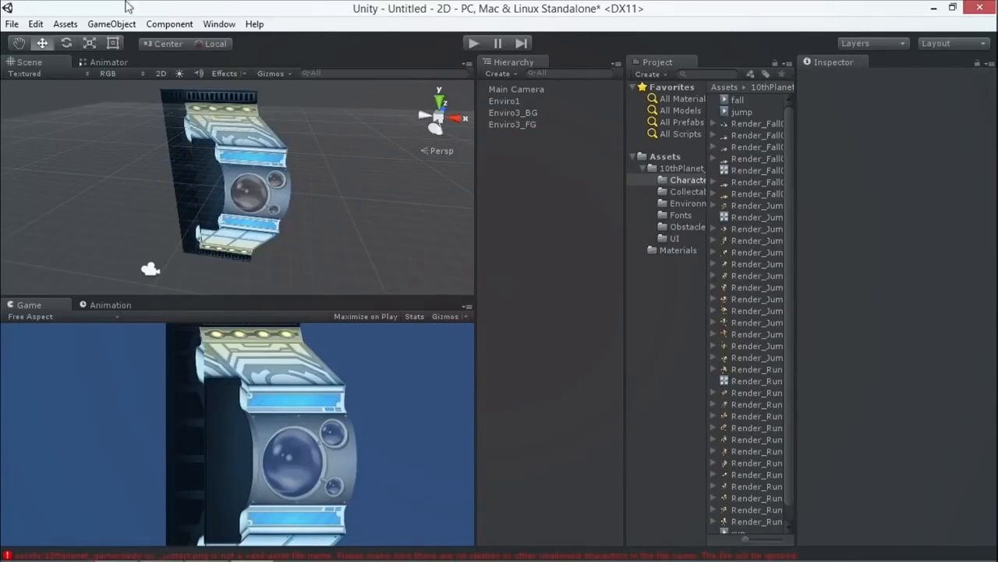
click(161, 73)
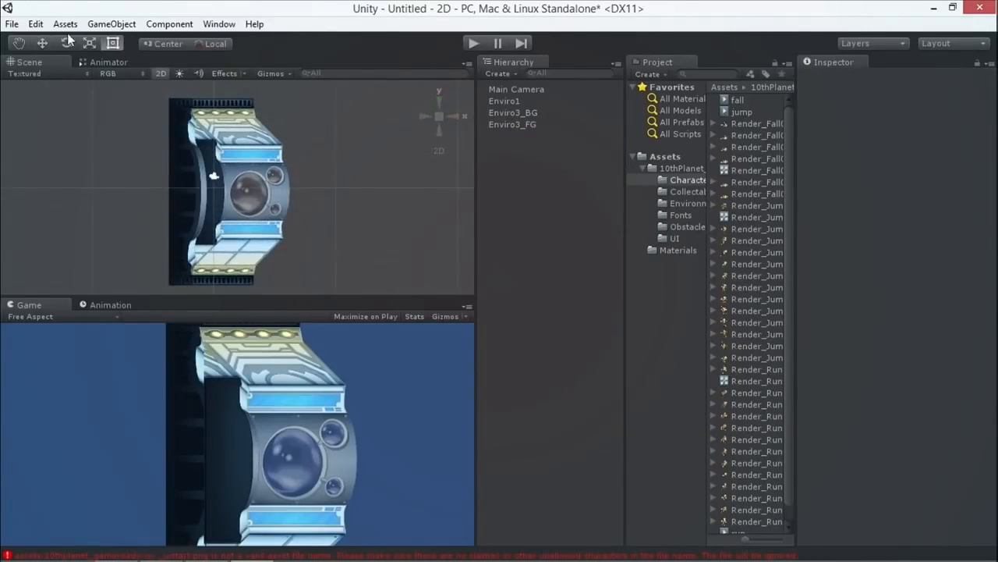
Add the Render_Fall0002 sprite at about X 1.11, Y 0.21 and enlarge it to a scale of about 1.54 by 1.77
drag(753, 135, 489, 149)
drag(249, 184, 293, 225)
drag(358, 244, 272, 256)
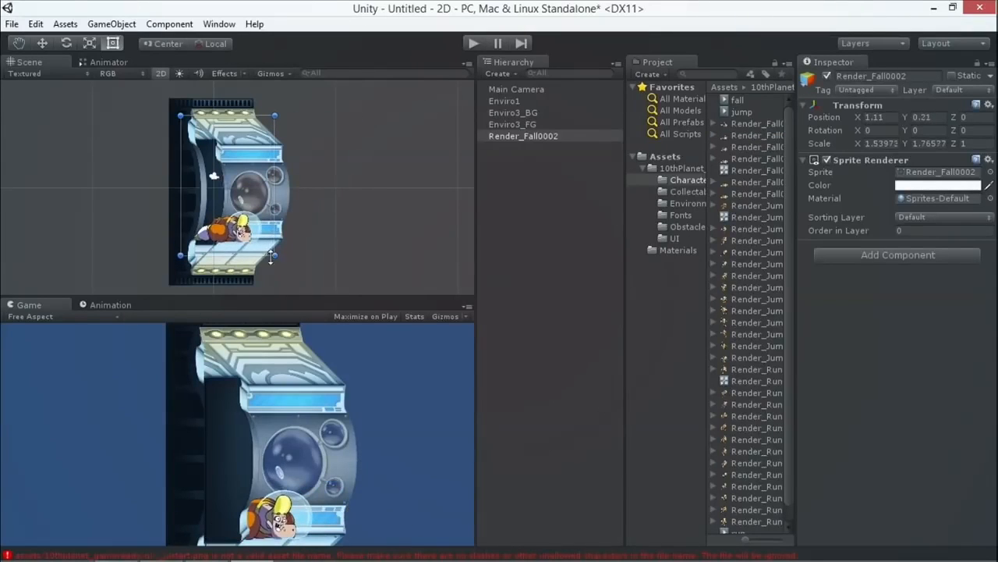
Open the project's Tags and Layers settings and expand Sorting Layers instead of the Layers list
click(36, 23)
mouse_move(96, 352)
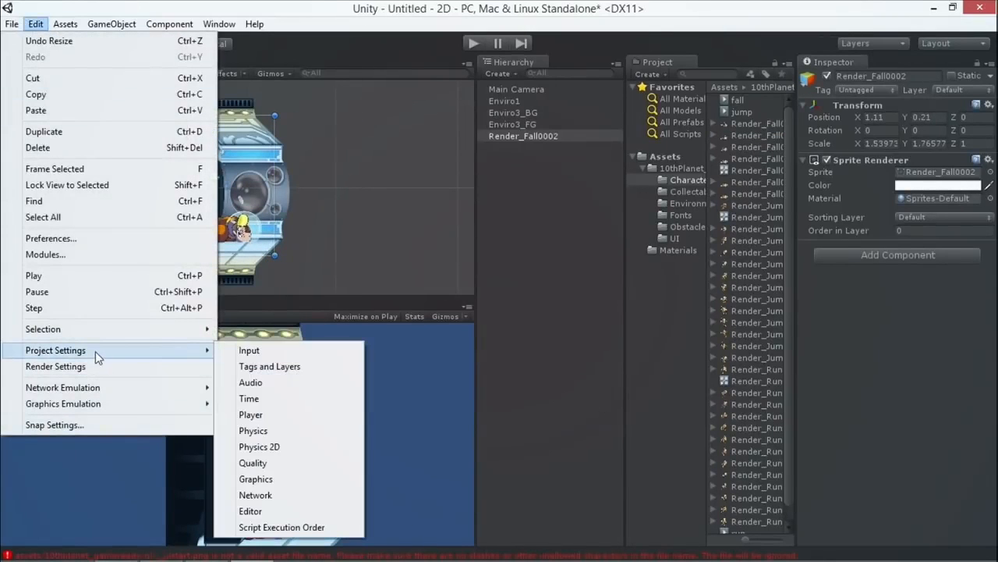
click(283, 367)
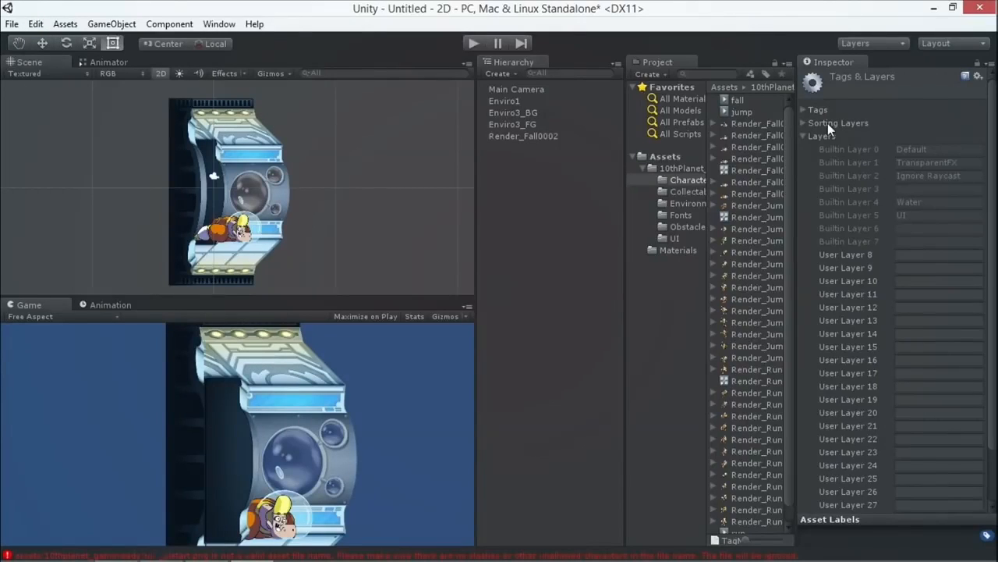
click(803, 136)
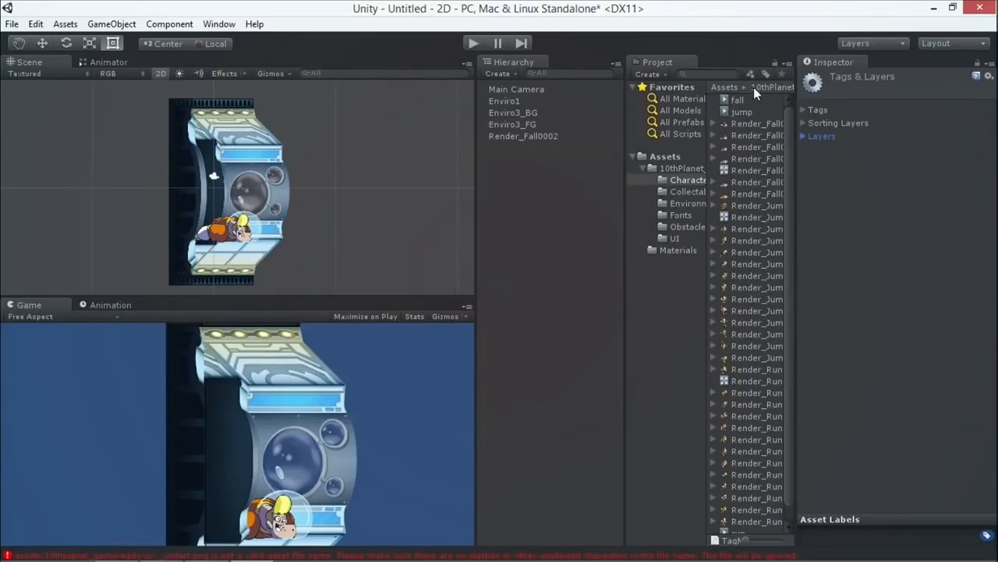
click(804, 135)
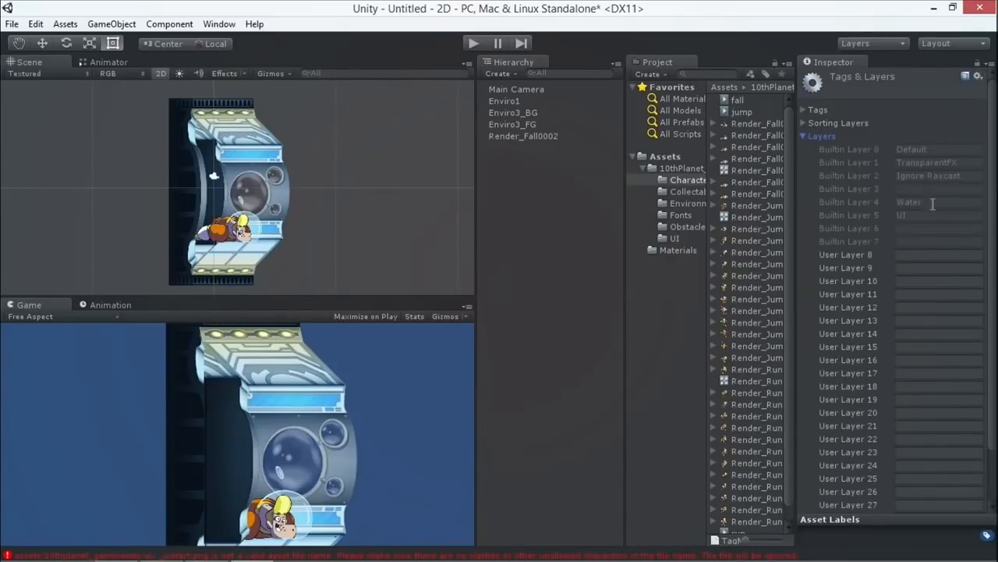
click(802, 136)
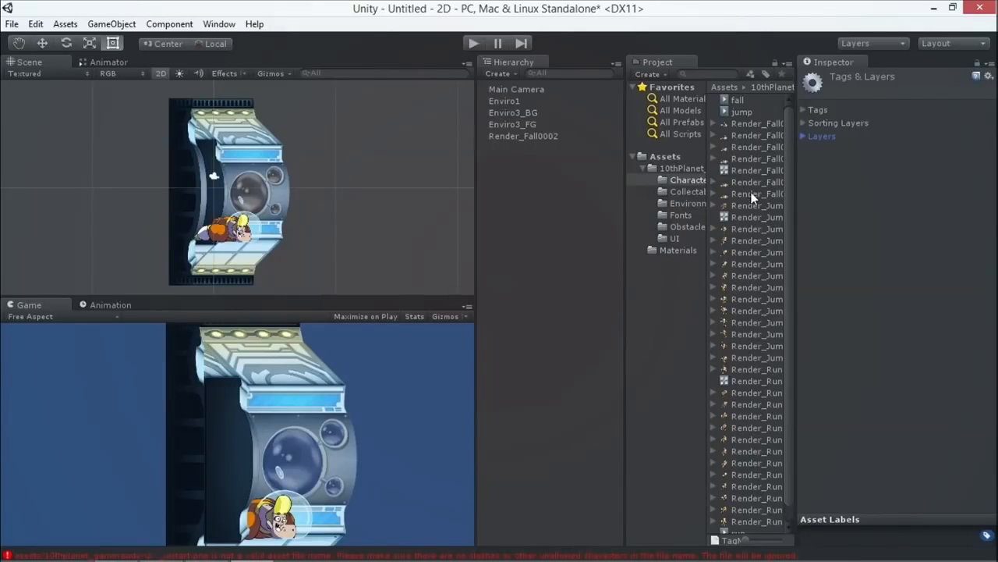
click(804, 123)
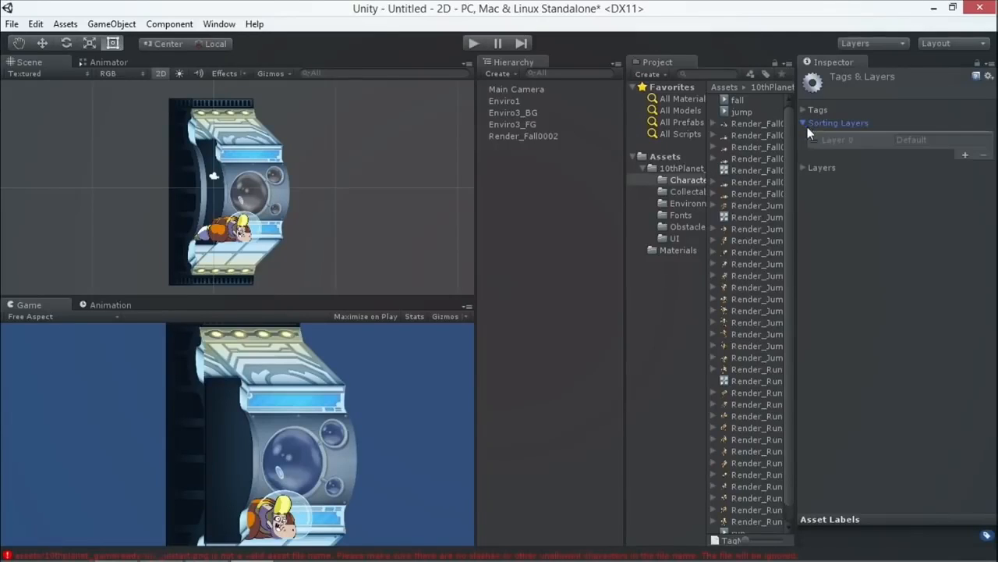
Add two sorting layers below Default, named level and foreground
click(965, 154)
click(965, 168)
click(946, 154)
drag(957, 155, 857, 137)
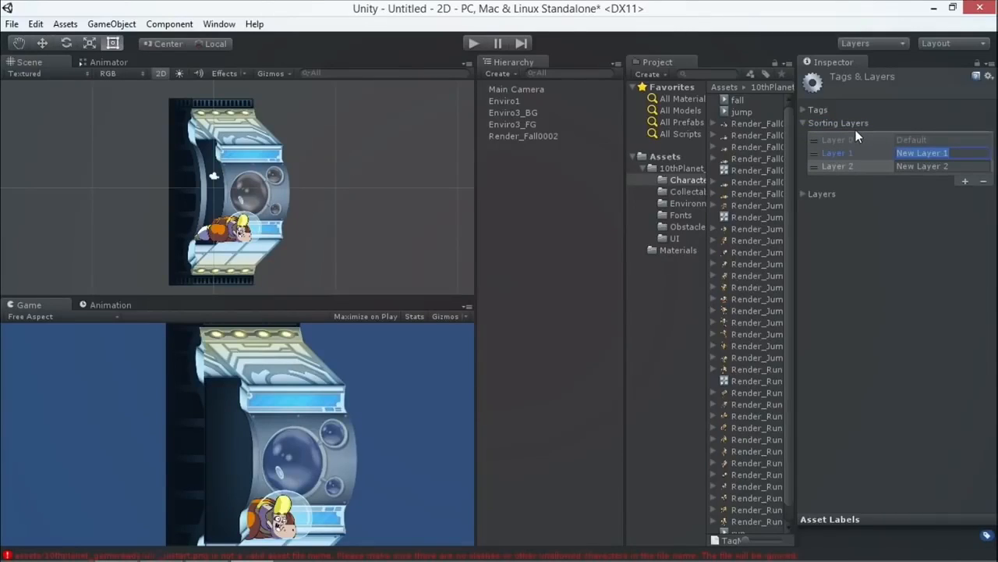
text(level)
click(958, 166)
text(foreground)
click(918, 153)
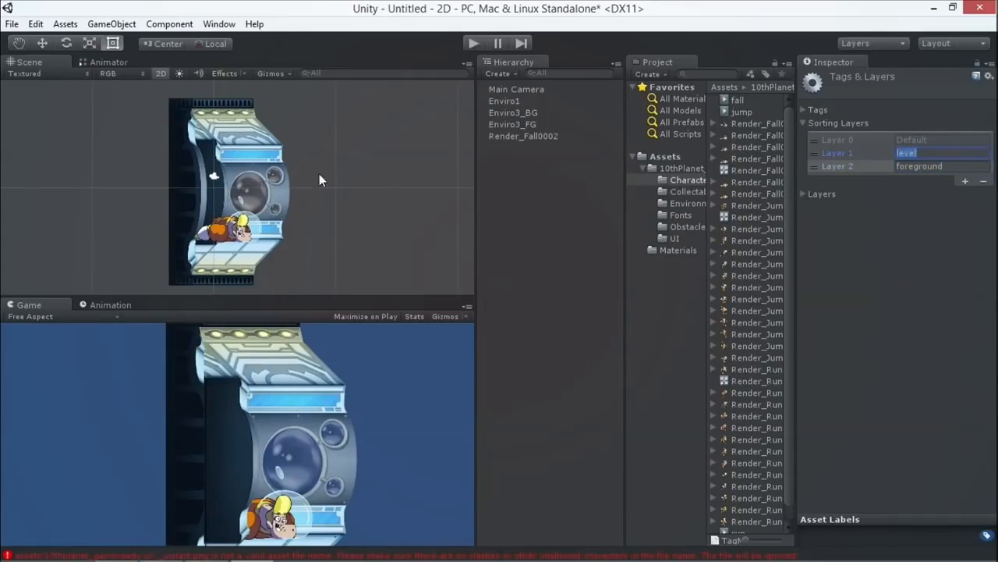
Assign the Render_Fall0002 sprite to the foreground sorting layer
click(513, 135)
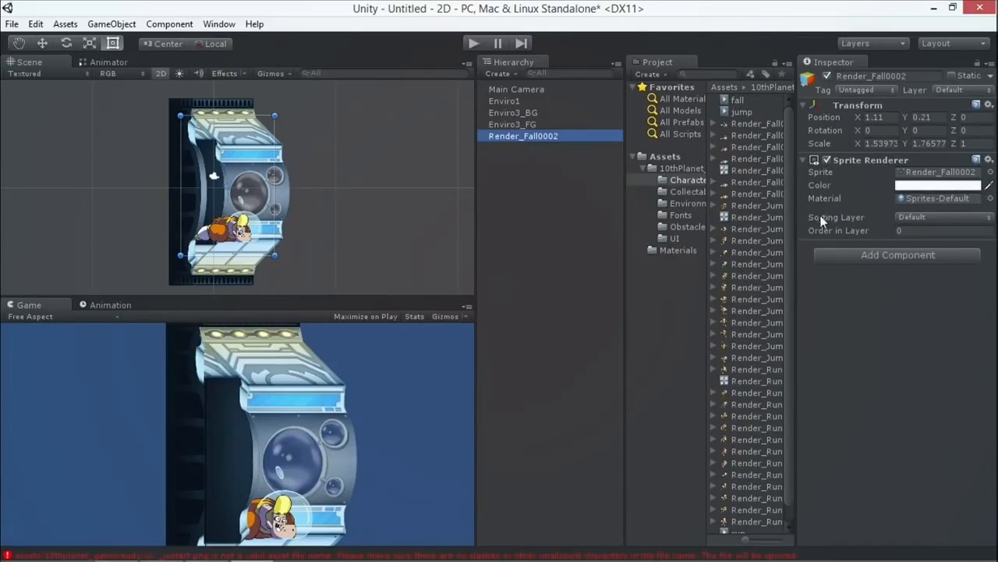
click(918, 218)
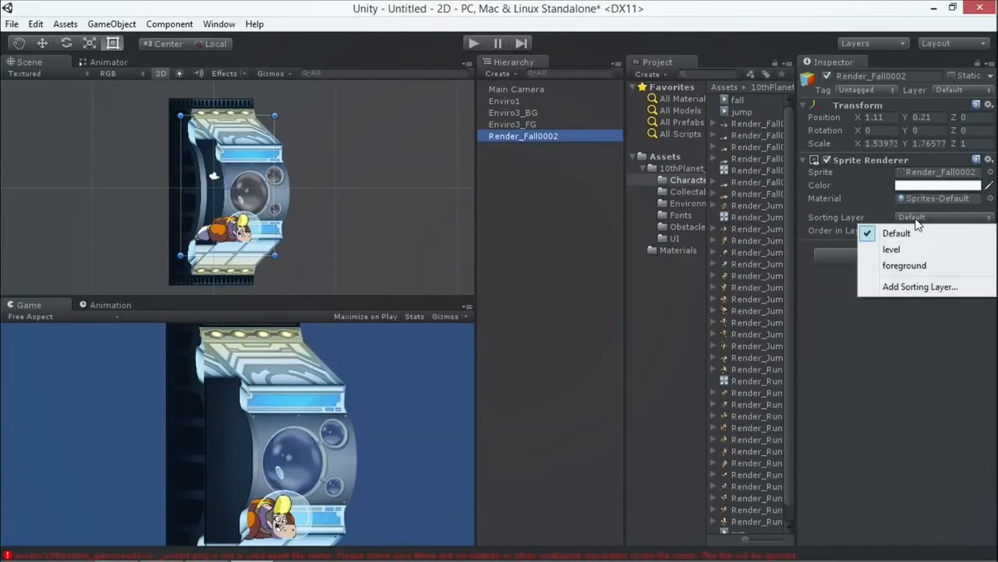
click(917, 264)
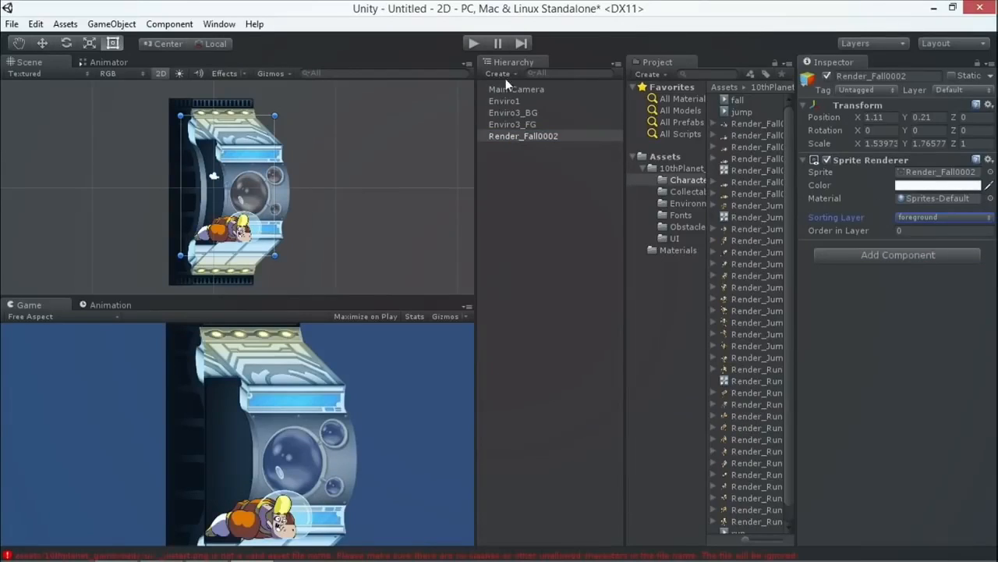
Assign Enviro1, Enviro3_BG and Enviro3_FG together to the level sorting layer
click(514, 123)
shift+click(504, 99)
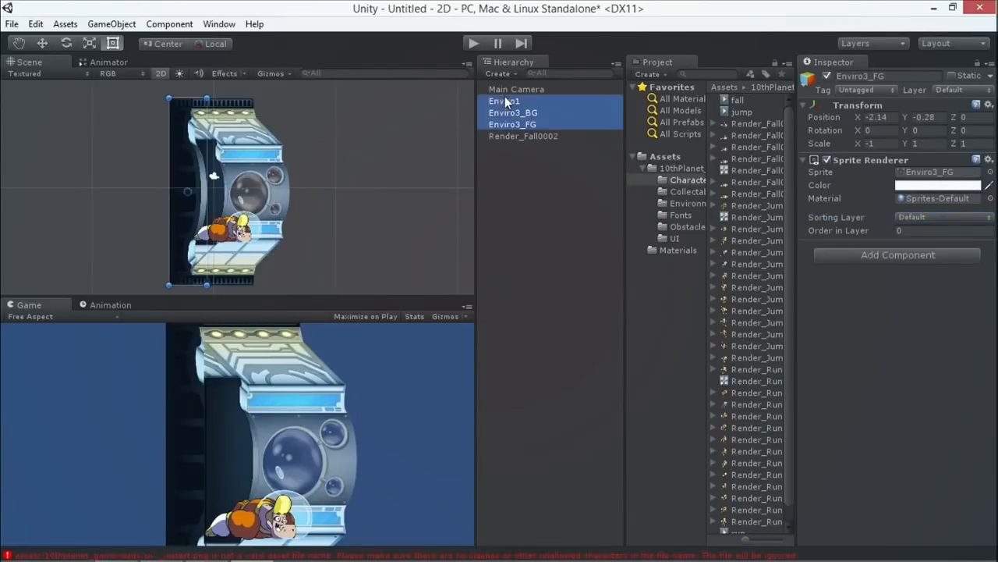
click(910, 218)
click(908, 252)
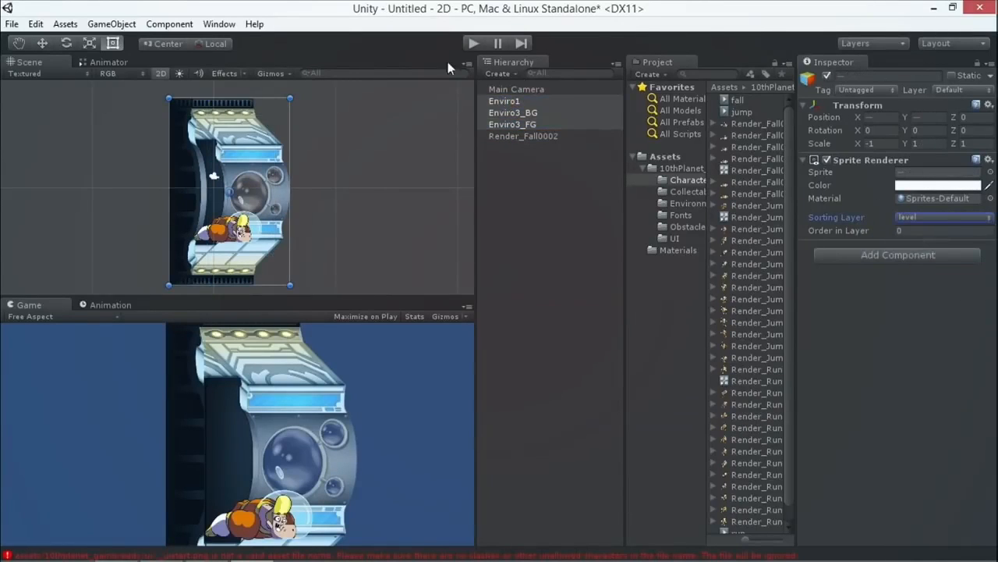
click(508, 173)
Move Render_Fall0002 onto the environment's window area at about X 3.63, Y 1.95
click(509, 136)
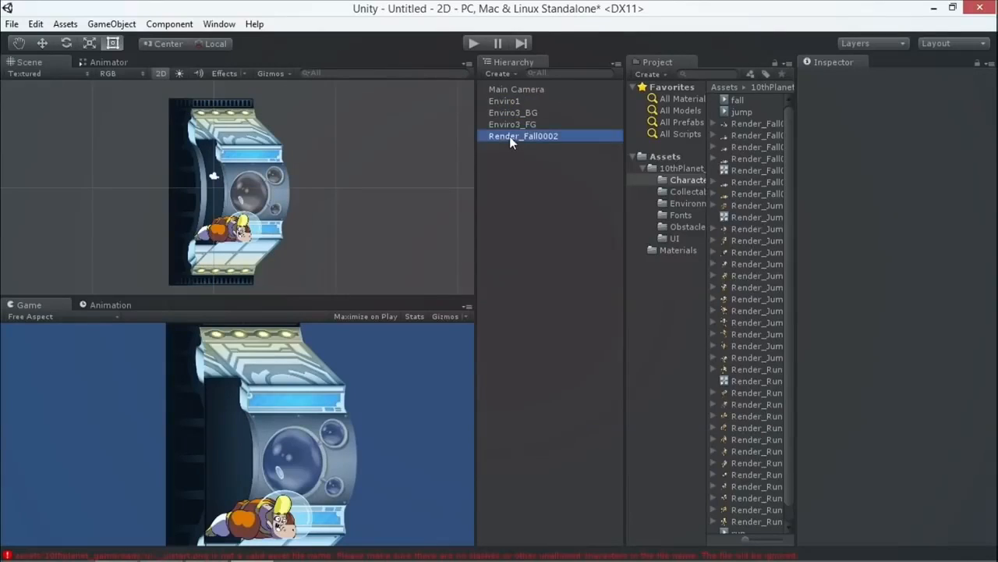
click(42, 43)
drag(226, 205, 273, 162)
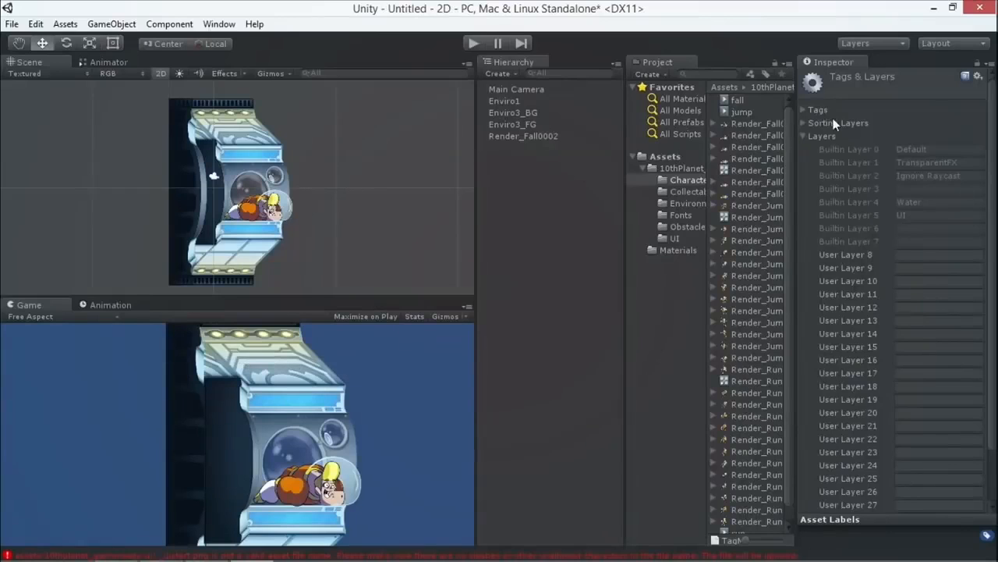
Reorder the sorting layers in Tags and Layers so that Default comes last, below foreground
click(803, 124)
click(926, 164)
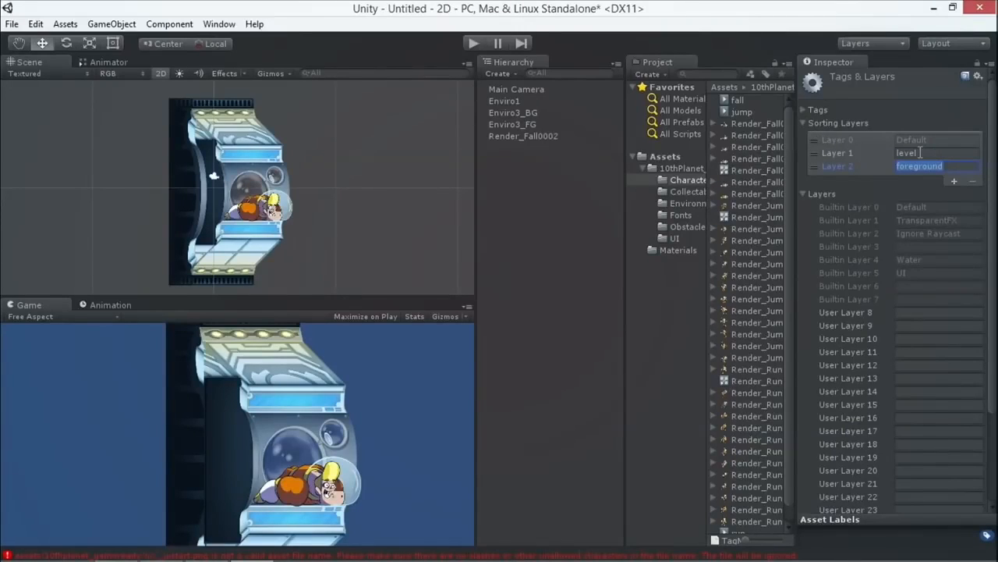
click(842, 141)
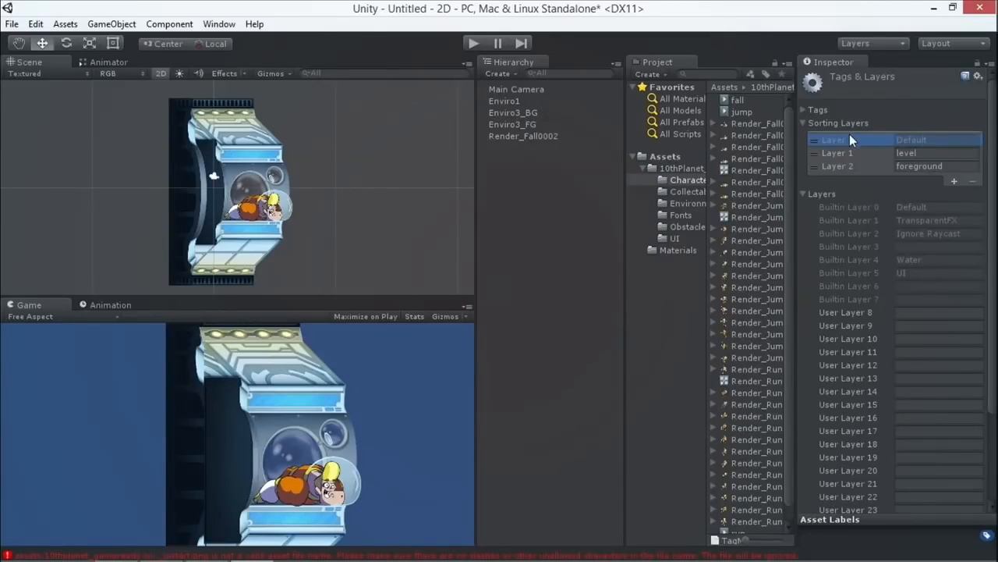
drag(845, 140, 857, 171)
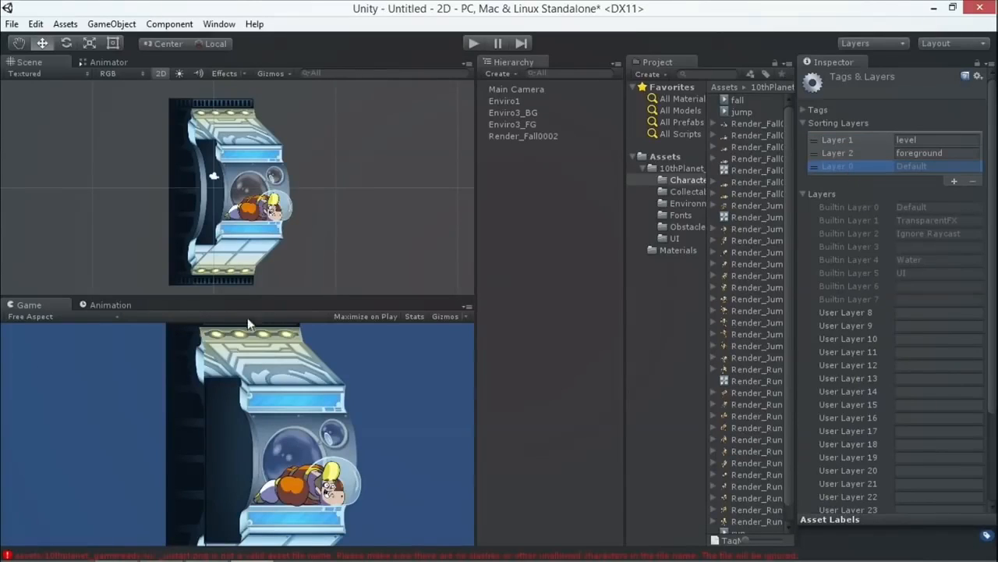
Try moving Enviro3_FG across Enviro1 behind the character to about X 2.06, and undo the move
click(264, 168)
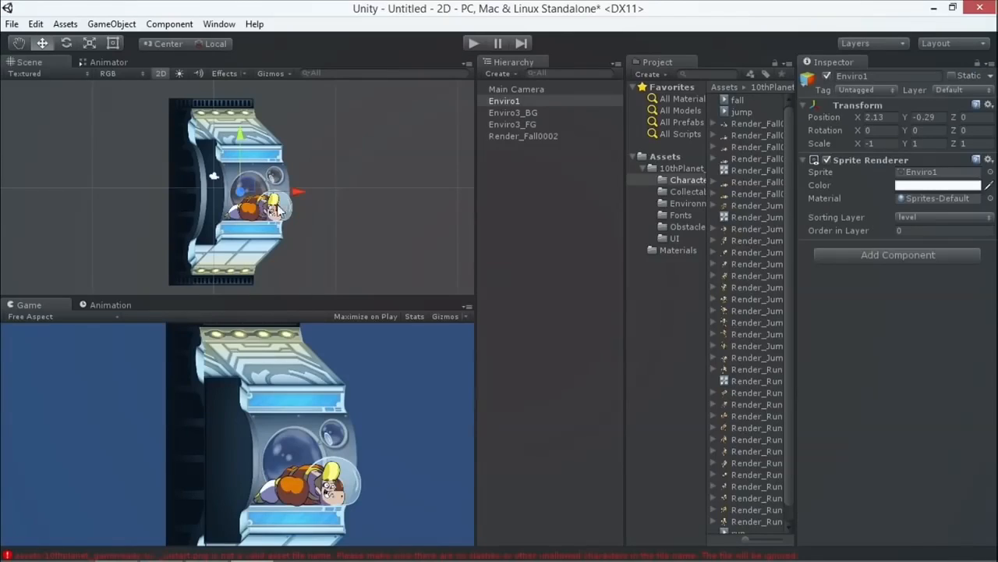
click(184, 179)
click(183, 179)
drag(194, 193, 242, 186)
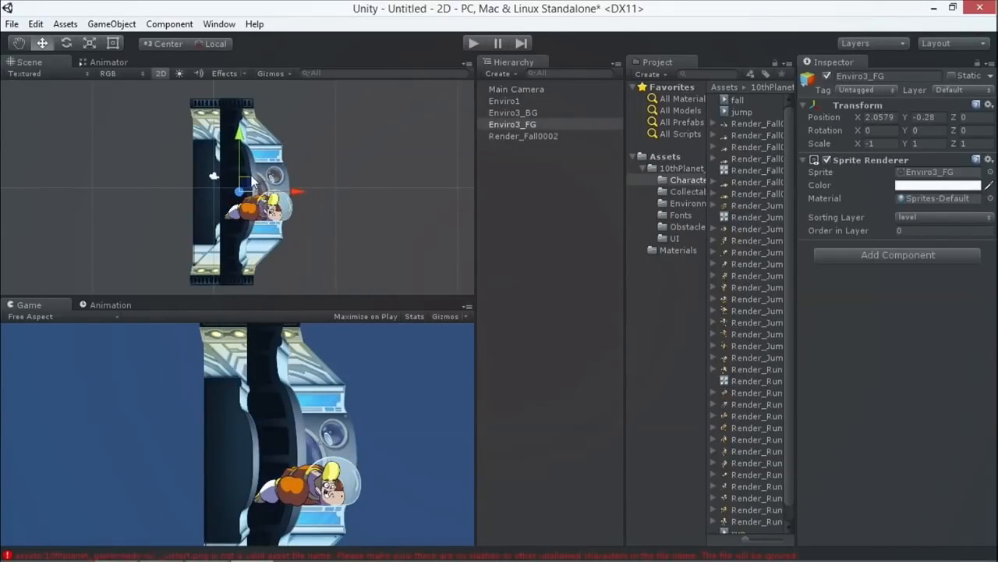
key(ctrl+z)
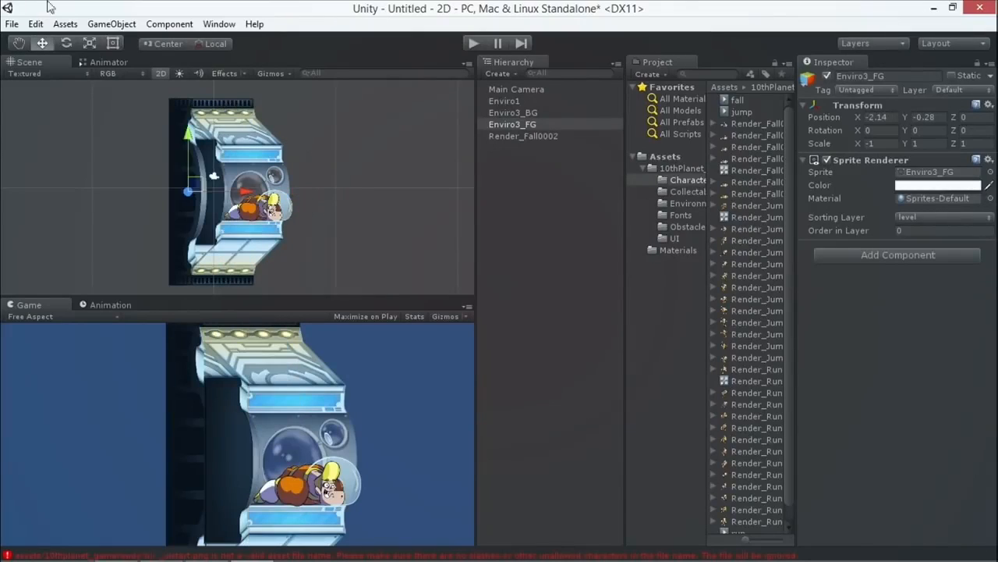
Reopen the Tags and Layers project settings and show the sorting layers
click(35, 23)
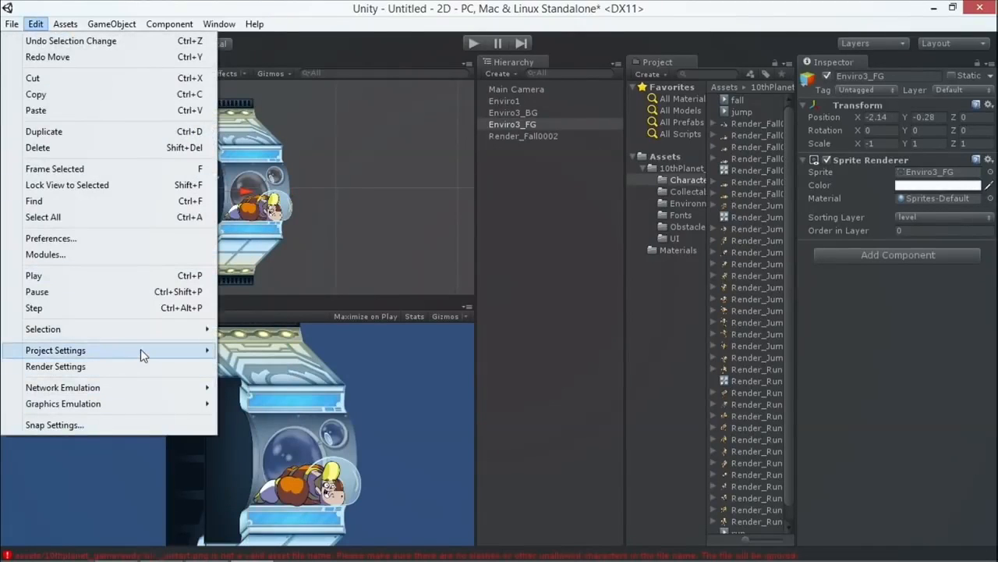
mouse_move(163, 353)
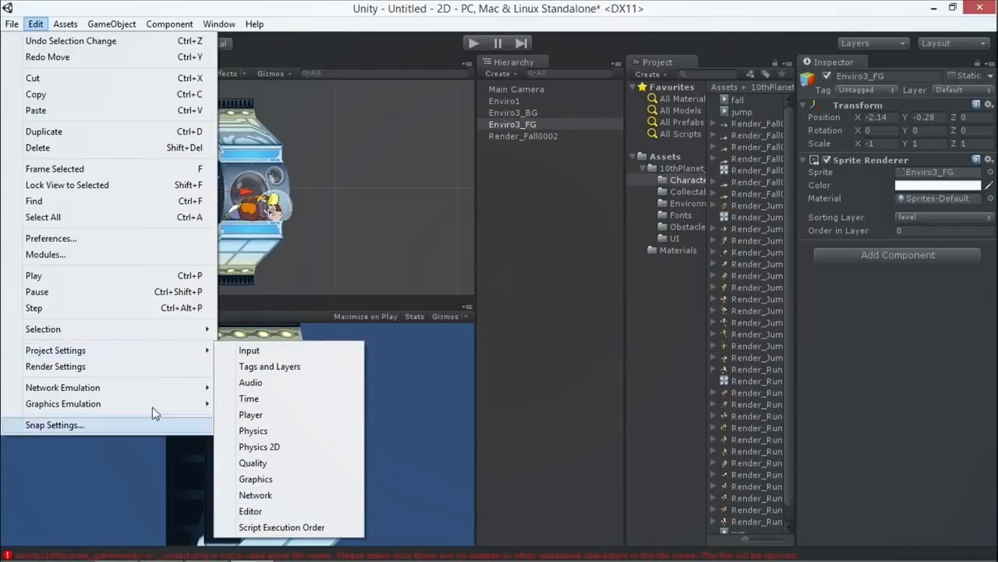
mouse_move(201, 351)
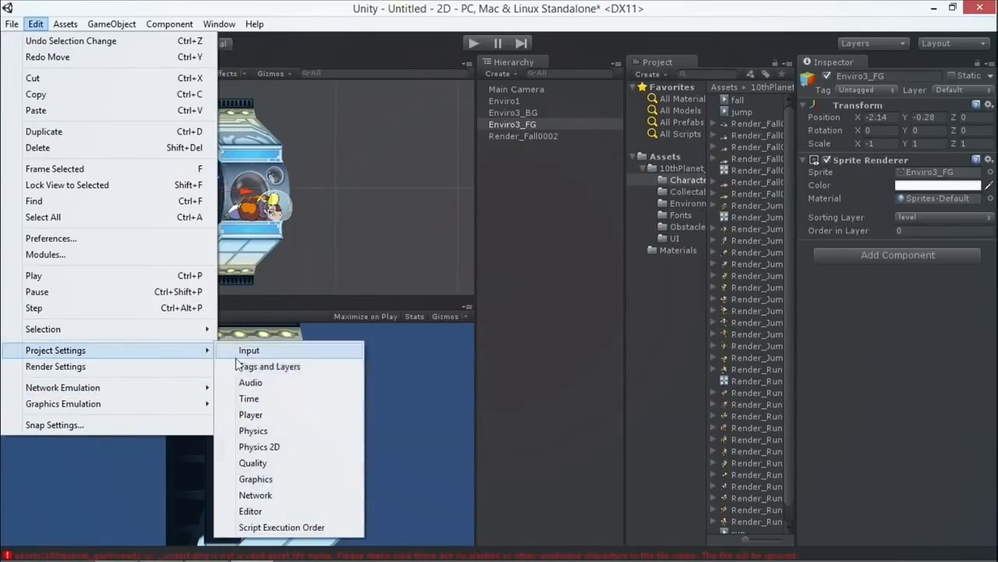
click(234, 382)
click(36, 25)
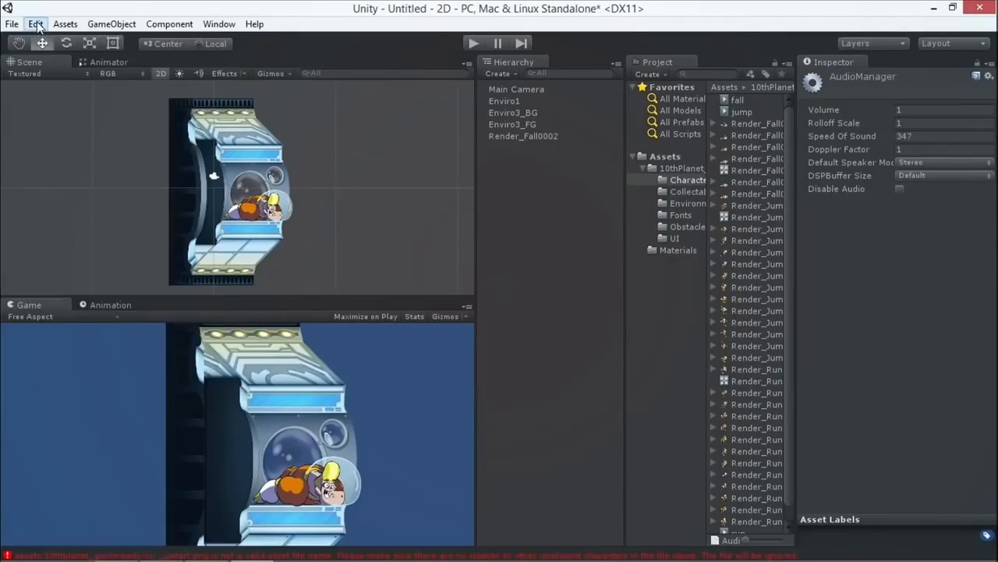
mouse_move(149, 352)
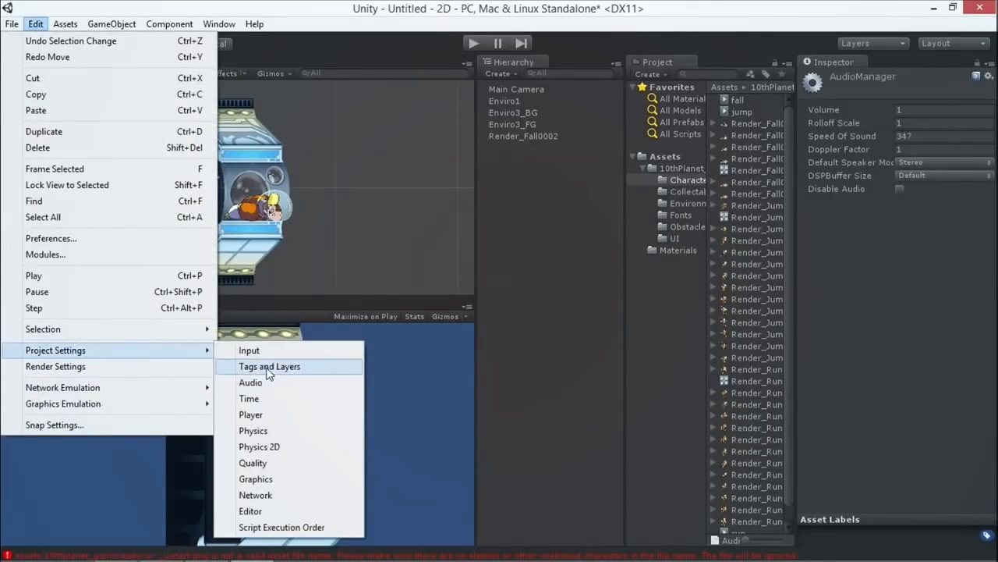
click(265, 365)
click(804, 124)
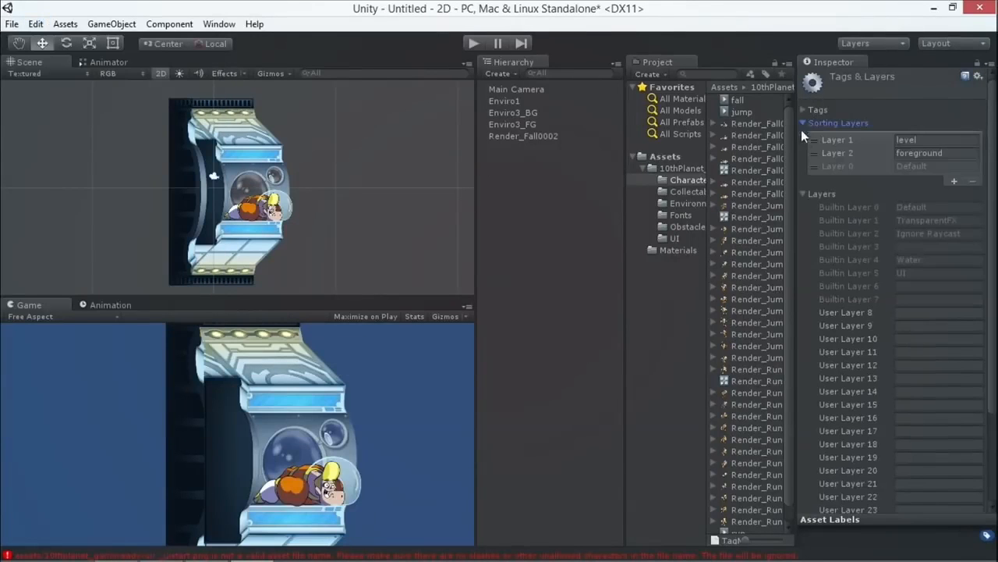
Rename the foreground sorting layer to character and add a new foreground layer between it and Default
click(961, 181)
click(952, 153)
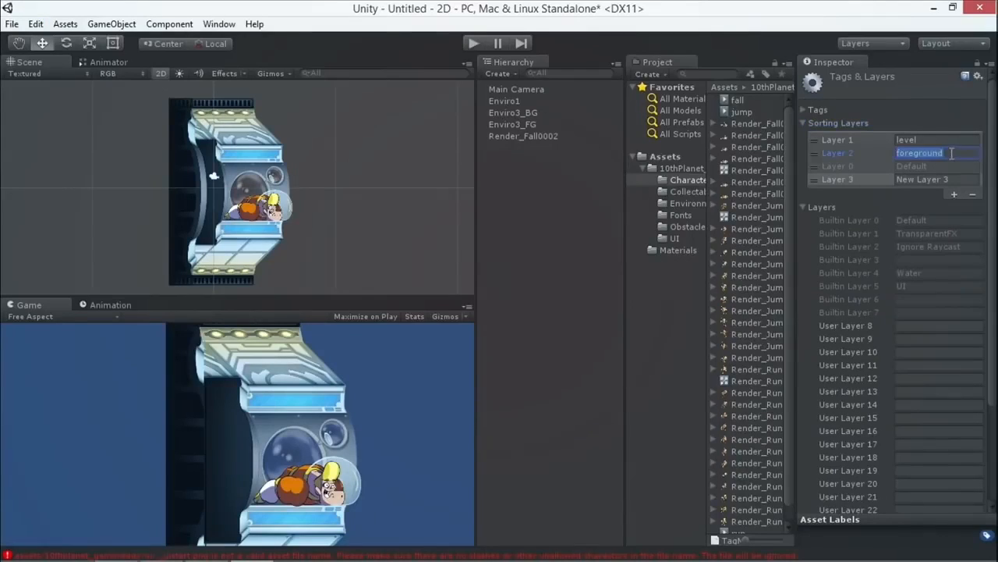
text(cahrac)
drag(811, 162, 853, 179)
click(920, 166)
text(foreground)
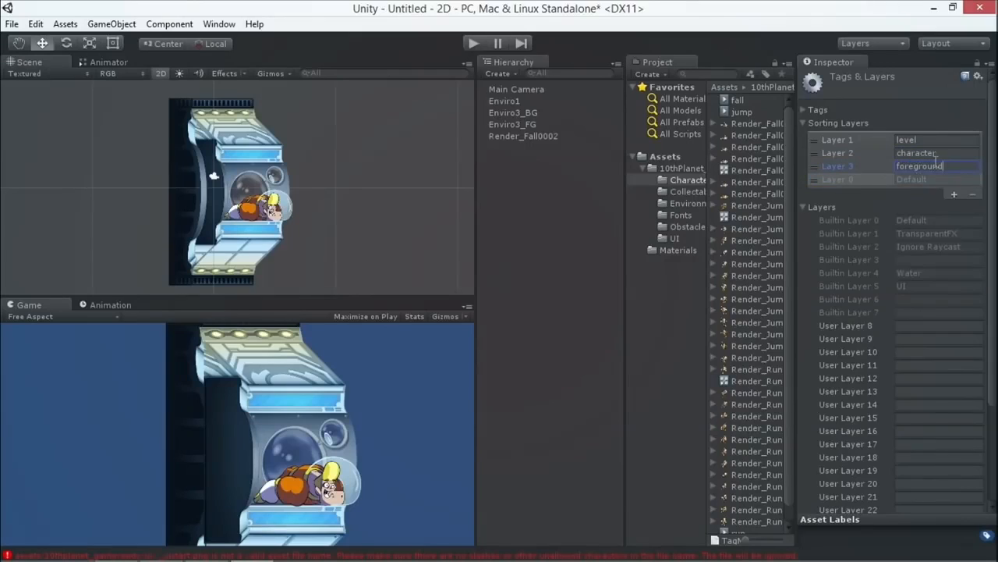
Select the Render_Fall0002 sprite in the scene and check its sorting layer
click(817, 110)
click(255, 201)
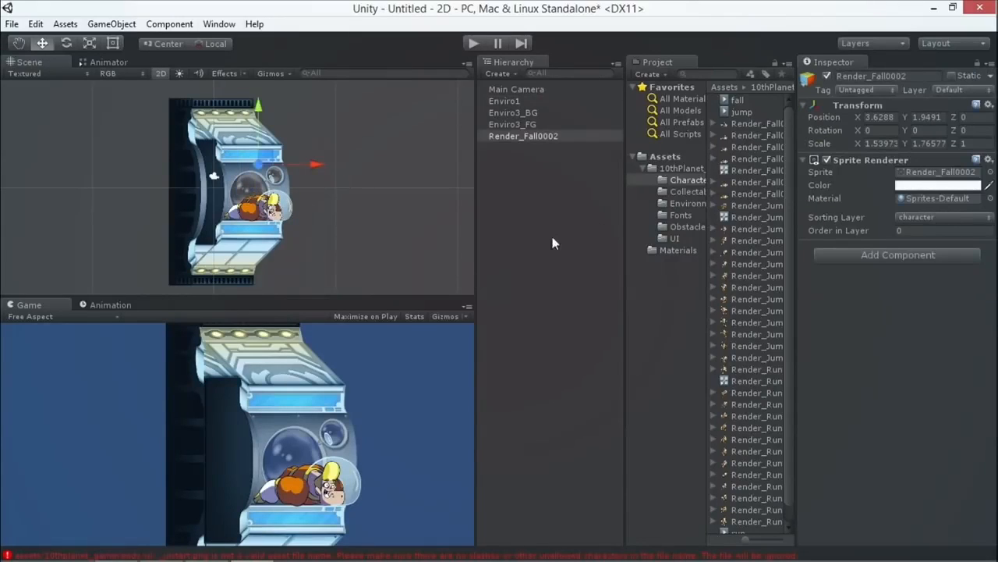
Assign Enviro3_FG to the foreground sorting layer and lower the Render_Fall0002 sprite to about X 3.69, Y 0.81
click(214, 197)
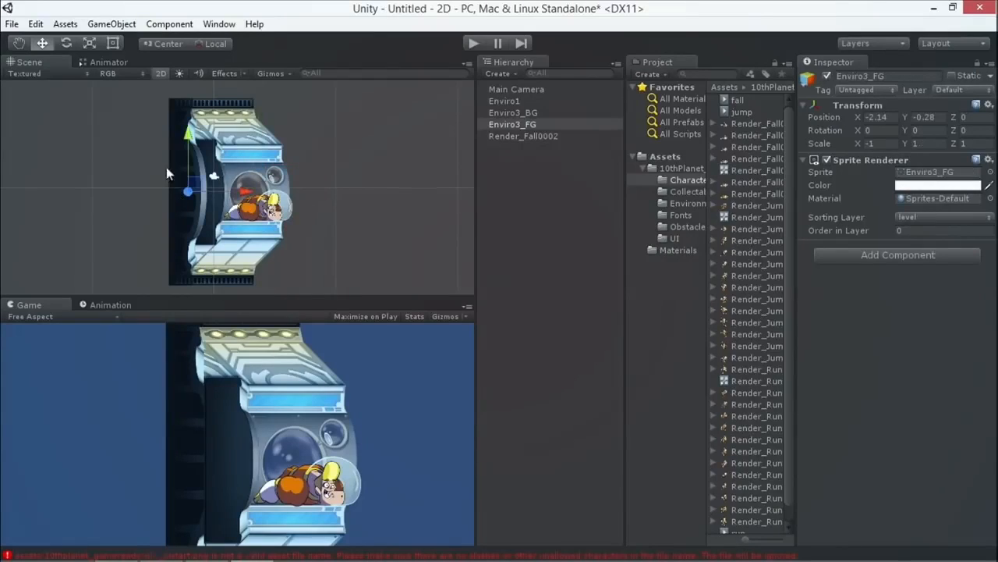
click(916, 221)
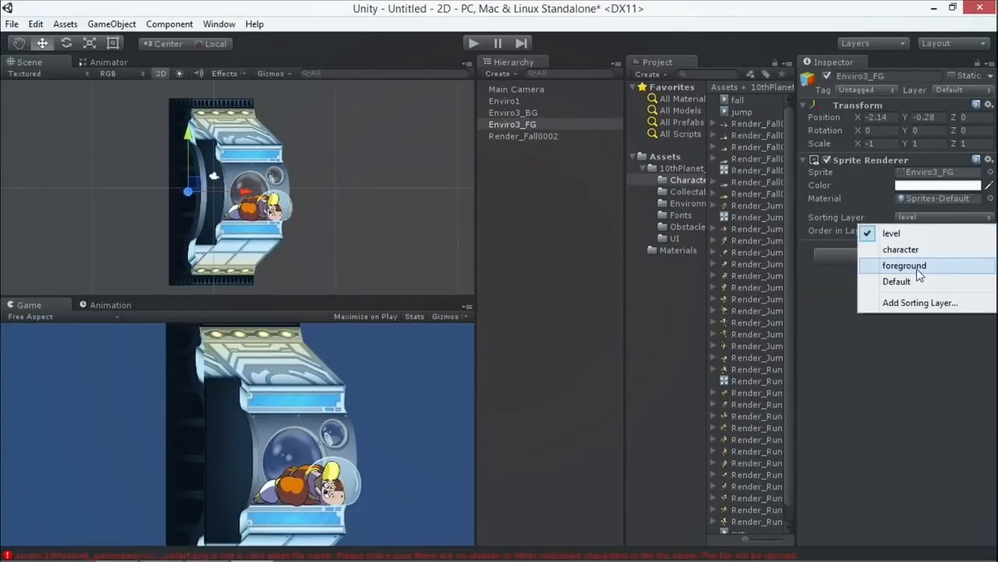
click(916, 265)
click(290, 222)
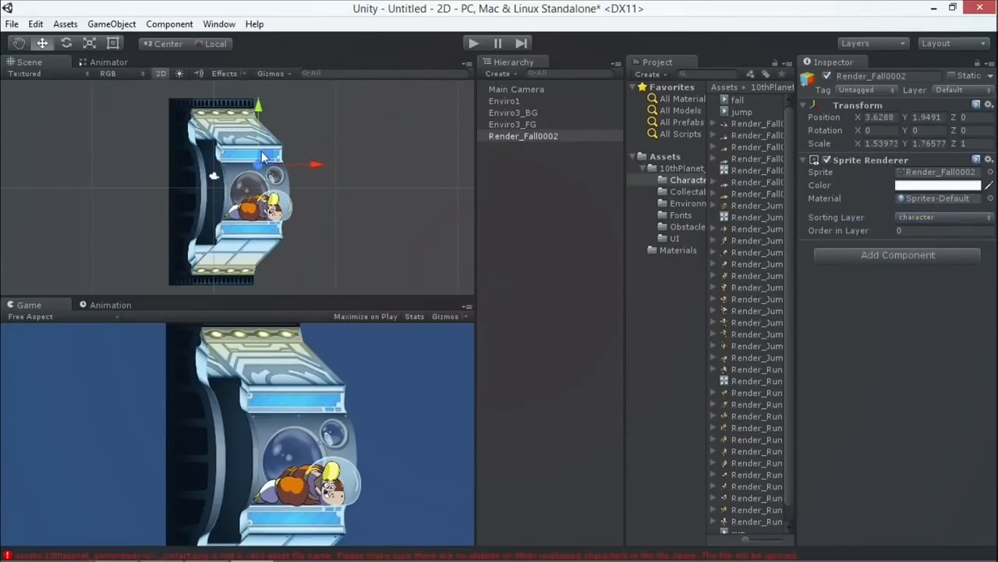
drag(254, 143, 263, 176)
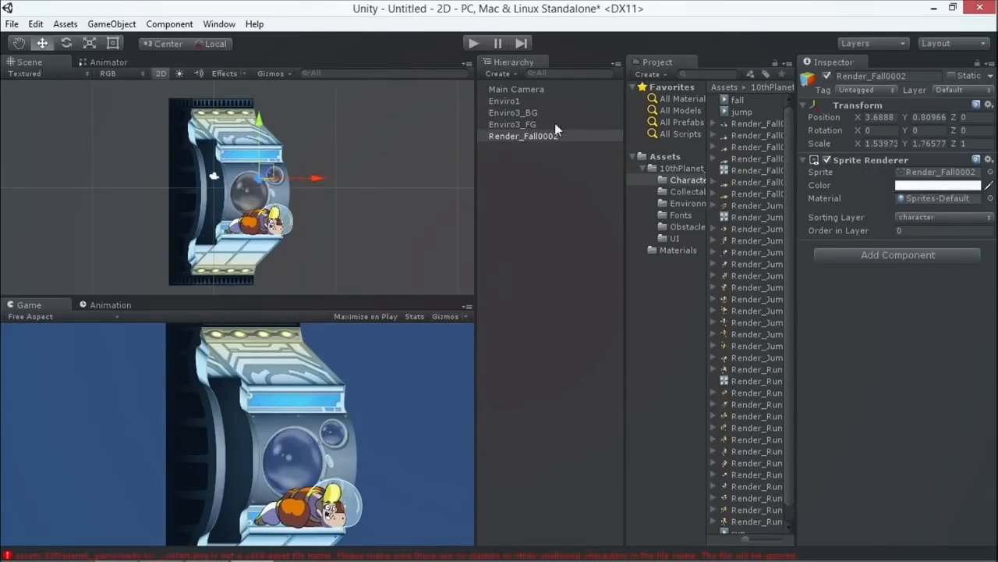
Add the Enviro2 sprite from the environment assets to the scene, just right of Enviro1
click(687, 191)
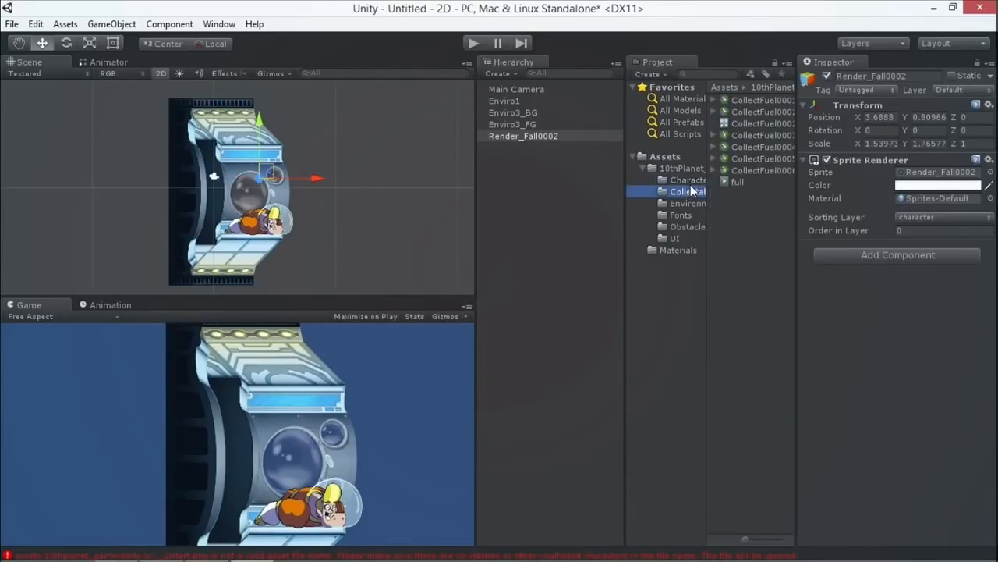
click(686, 202)
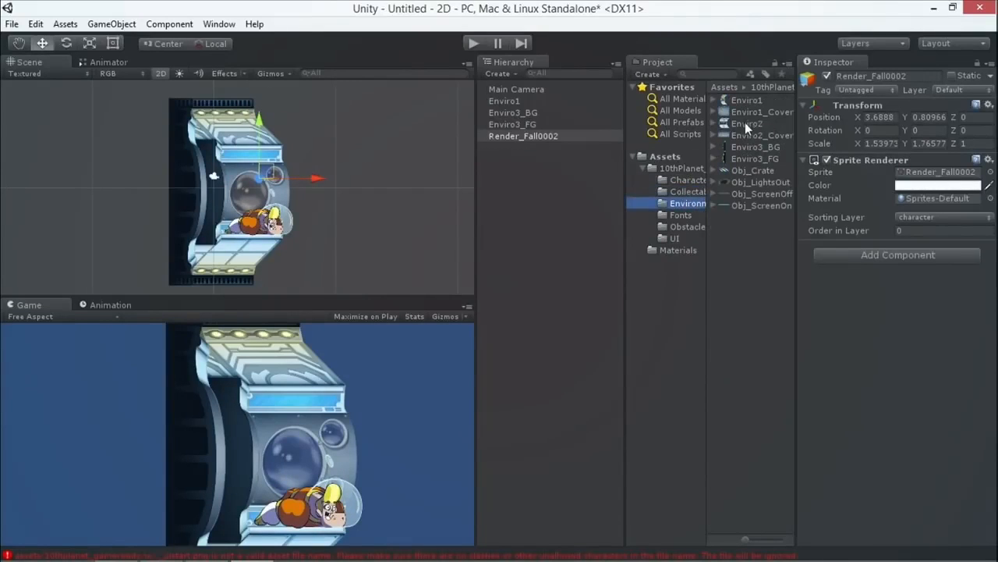
click(741, 128)
mouse_move(741, 128)
mouse_down()
mouse_move(315, 156)
mouse_move(358, 201)
mouse_up()
Mirror Enviro2 with an X scale of -1 and fit it against Enviro1 at about X 9.78, Y -0.36
click(885, 142)
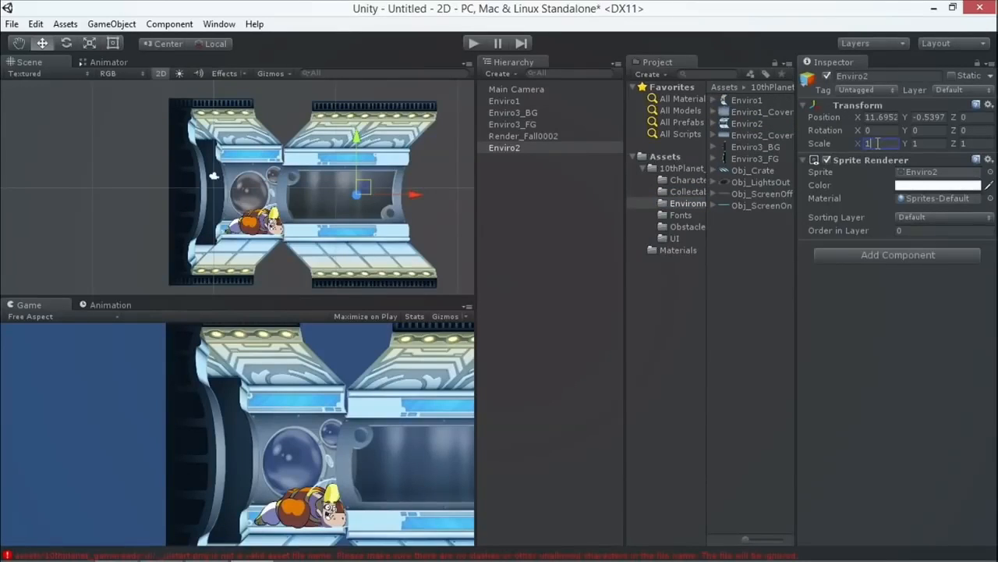
key(BackSpace)
text(-1)
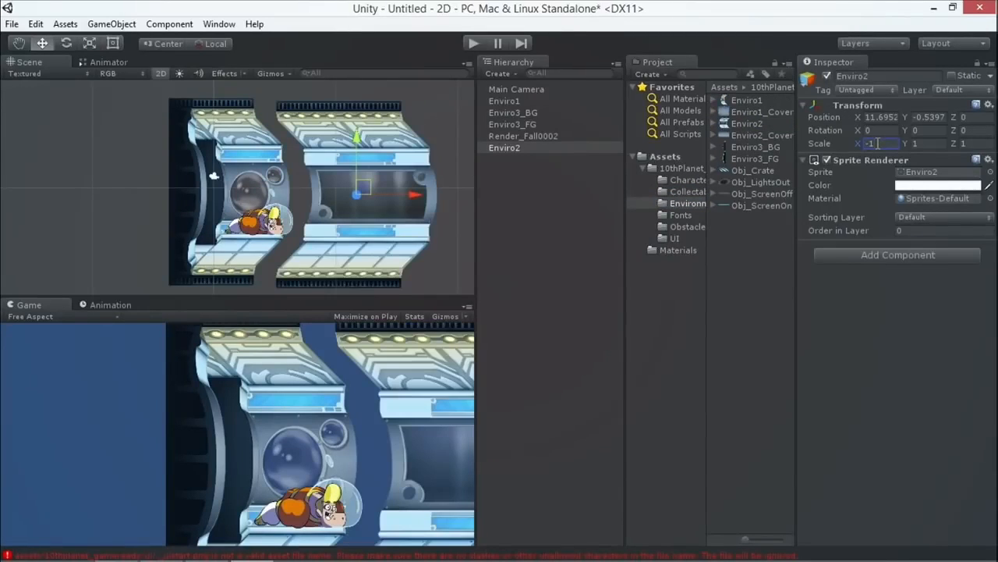
drag(355, 187, 347, 181)
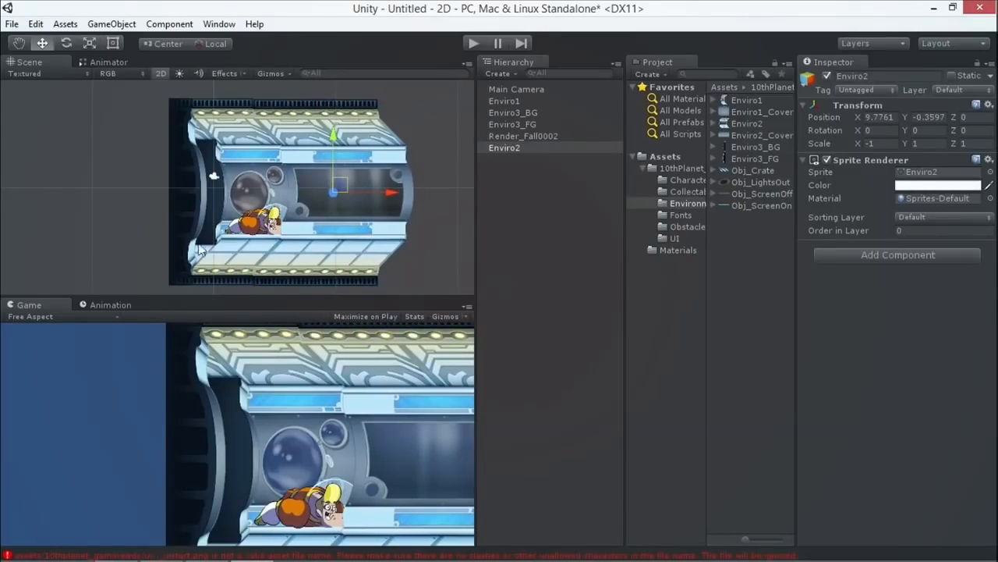
Assign Enviro2 to the level sorting layer and nudge it into line with Enviro1
click(964, 218)
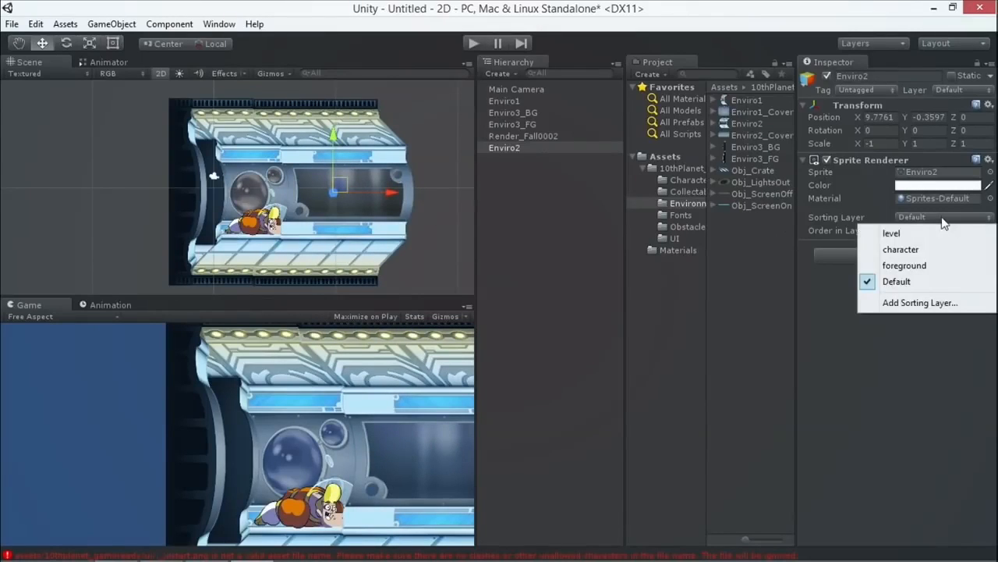
click(897, 234)
mouse_move(341, 185)
mouse_down()
mouse_move(326, 193)
mouse_move(347, 191)
mouse_move(328, 187)
mouse_move(334, 193)
mouse_move(339, 180)
mouse_up()
Shift Enviro3_BG to about X -0.40 and Enviro1 to X 2.19 to adjust how the sections meet
click(225, 188)
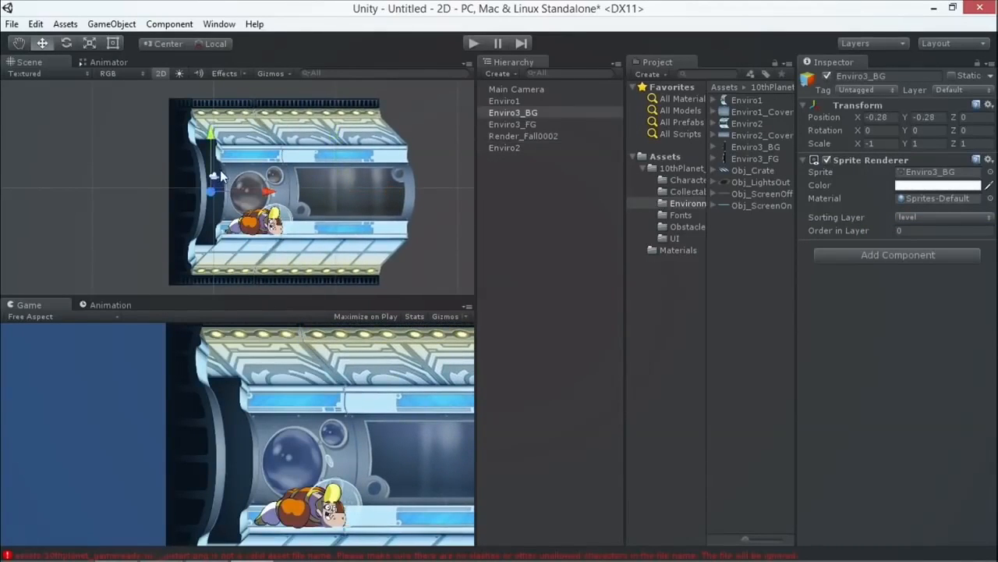
mouse_move(221, 187)
mouse_down()
mouse_move(254, 183)
mouse_move(214, 193)
mouse_up()
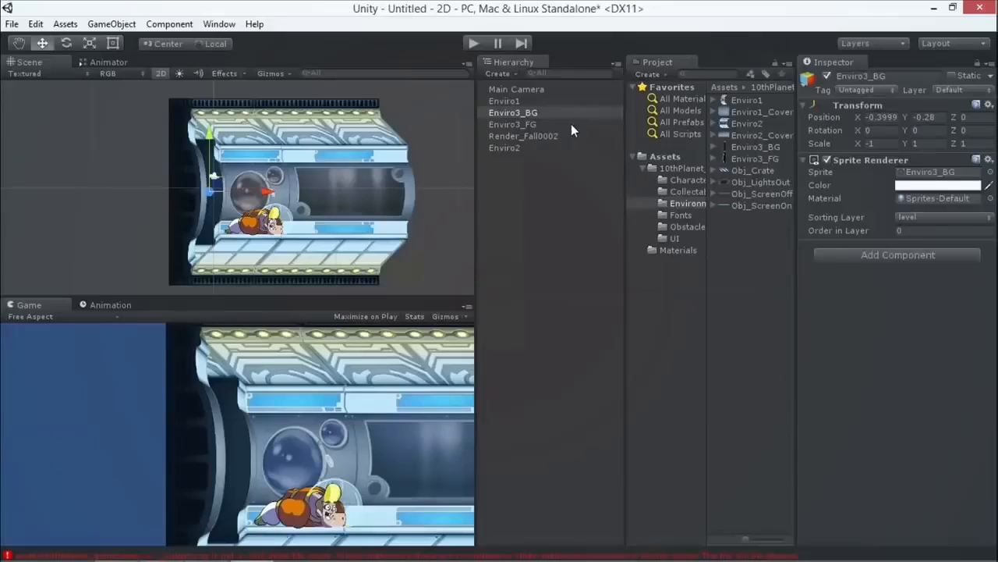
click(259, 152)
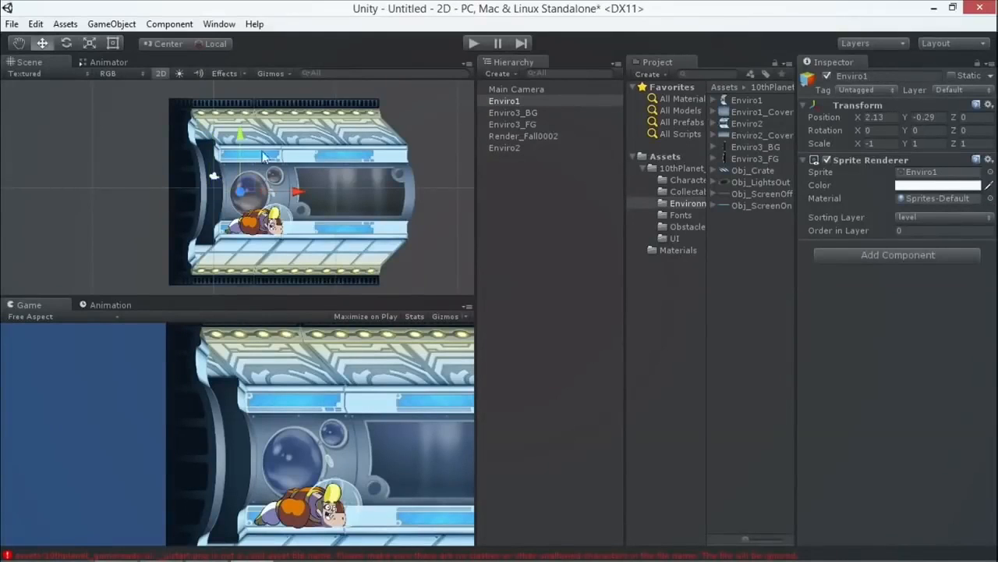
drag(250, 191, 251, 187)
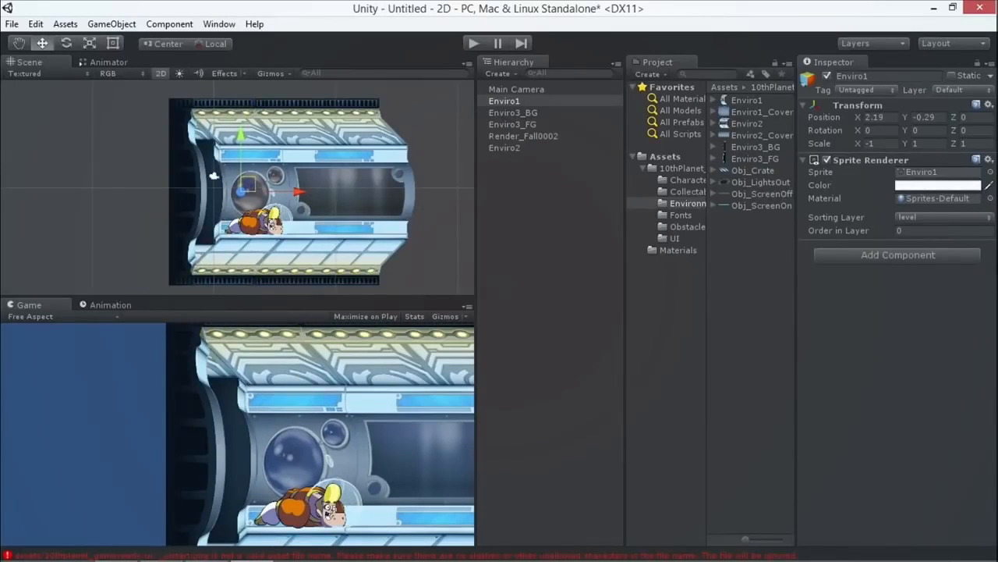
Set the order in layer of Enviro3_BG to 1
click(912, 229)
click(209, 156)
click(897, 232)
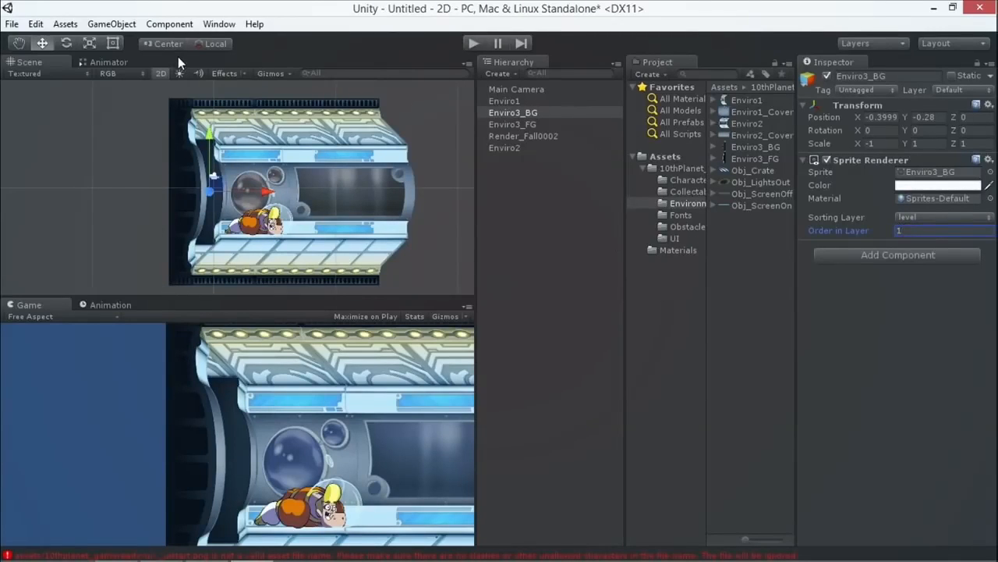
Nudge Enviro3_BG to about X -0.28 and Enviro3_FG to about Y -0.22
mouse_move(221, 189)
mouse_down()
mouse_move(273, 180)
mouse_move(209, 181)
mouse_move(220, 187)
mouse_up()
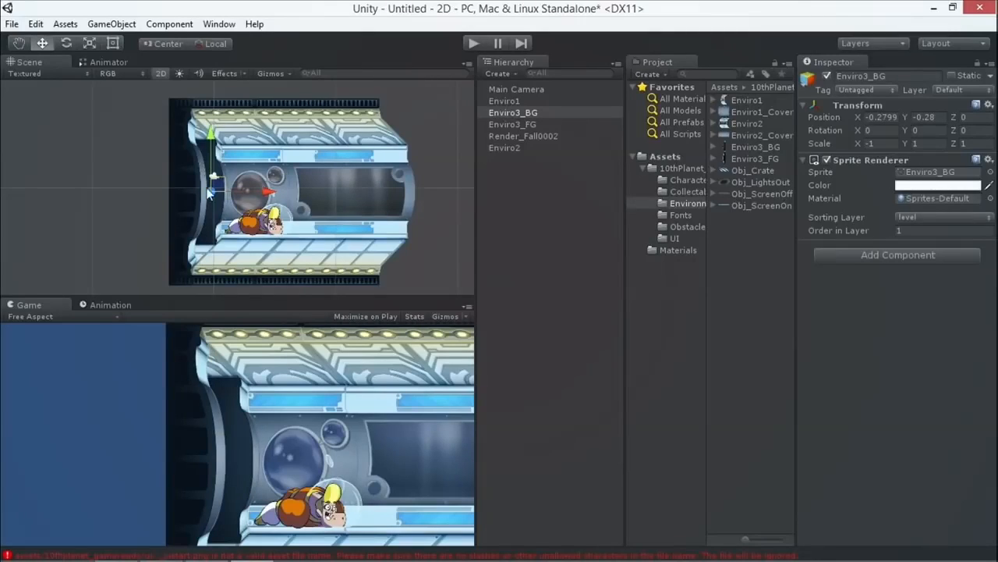
click(191, 202)
mouse_move(194, 184)
mouse_down()
mouse_move(226, 184)
mouse_move(192, 181)
mouse_up()
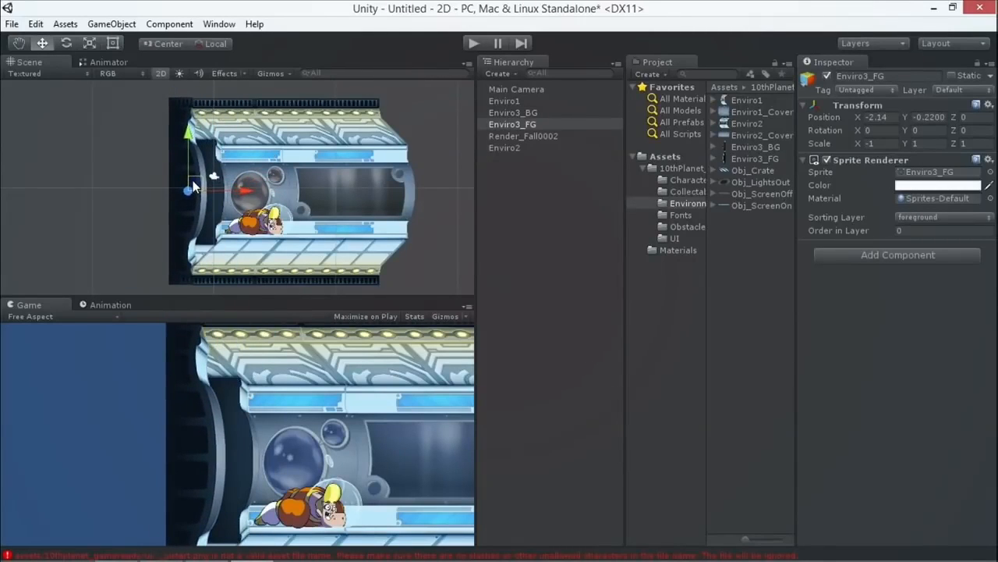
Add a second Enviro2 sprite from the environment assets at the corridor's right end, at about X 19.2, Y -0.12
scroll(262, 182, down, 2)
scroll(244, 188, down, 1)
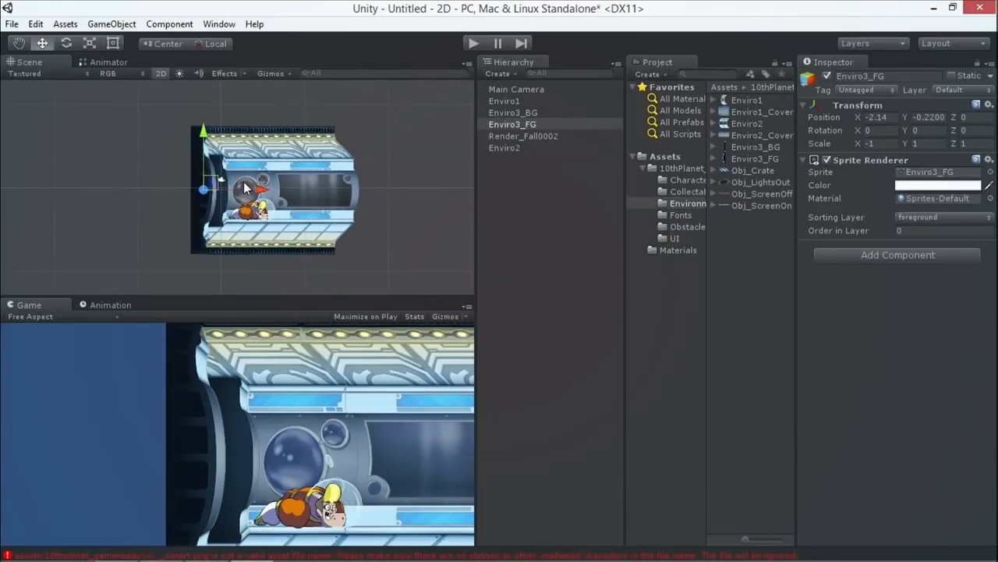
click(686, 180)
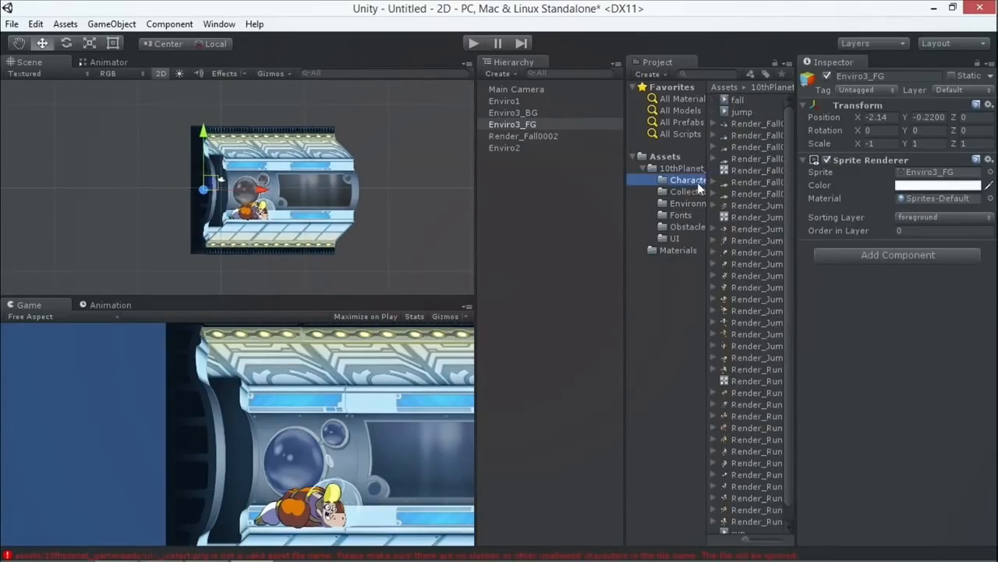
click(686, 202)
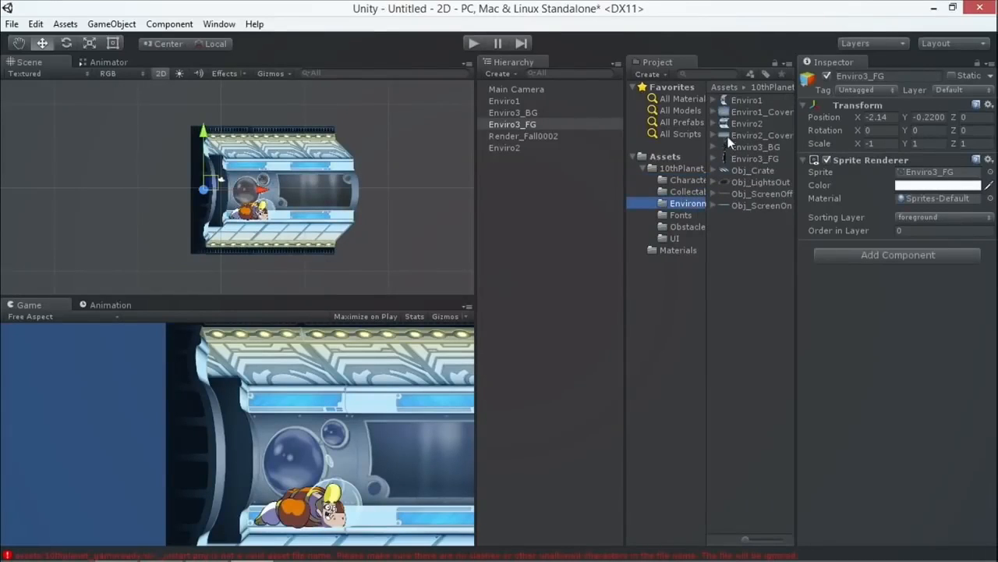
click(742, 112)
click(745, 126)
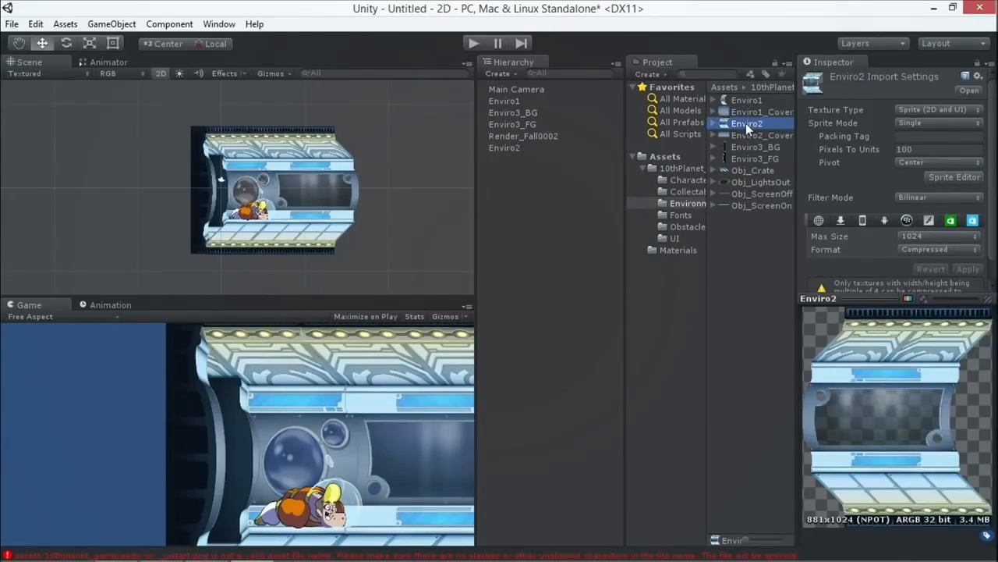
drag(747, 126, 460, 188)
drag(381, 188, 382, 188)
Mirror the second Enviro2 with an X scale of -1 and join it to the first at about X 20.08, Y -0.29
click(867, 143)
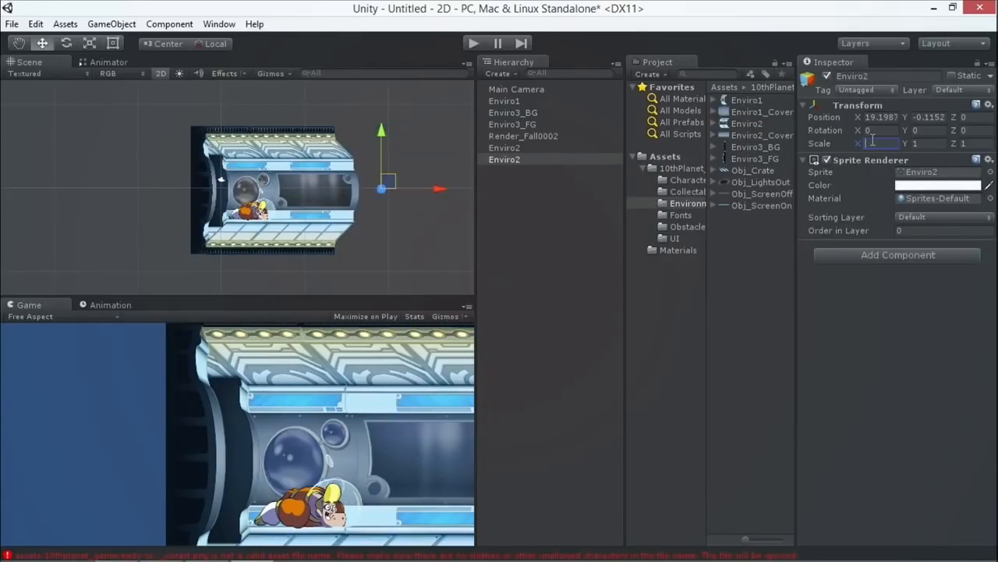
text(2)
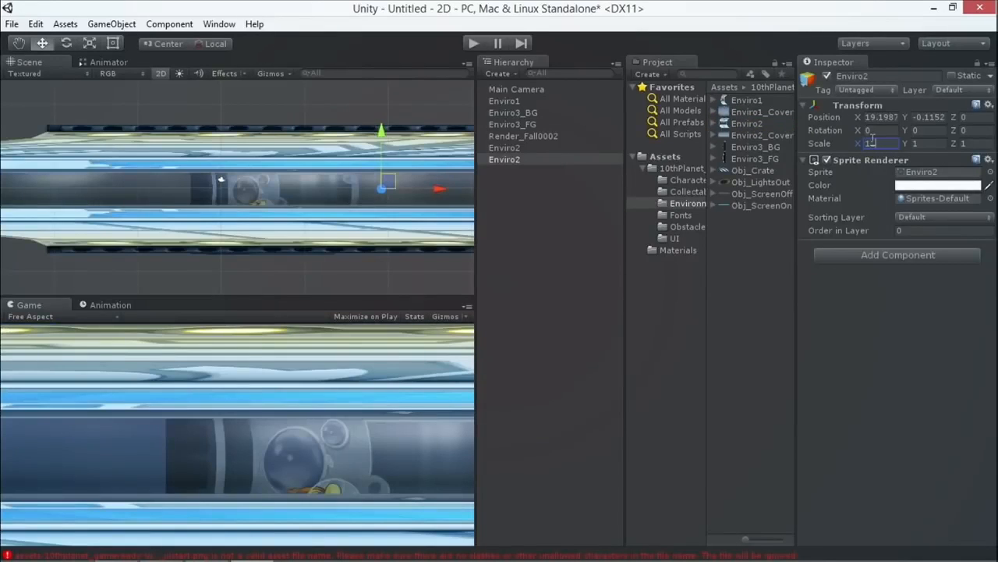
key(BackSpace)
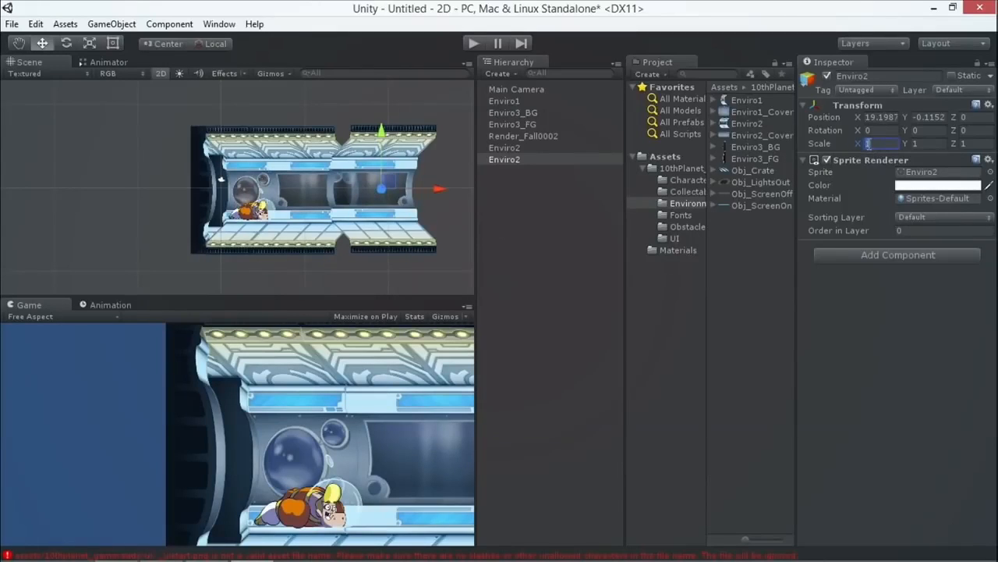
text(-)
drag(391, 180, 393, 180)
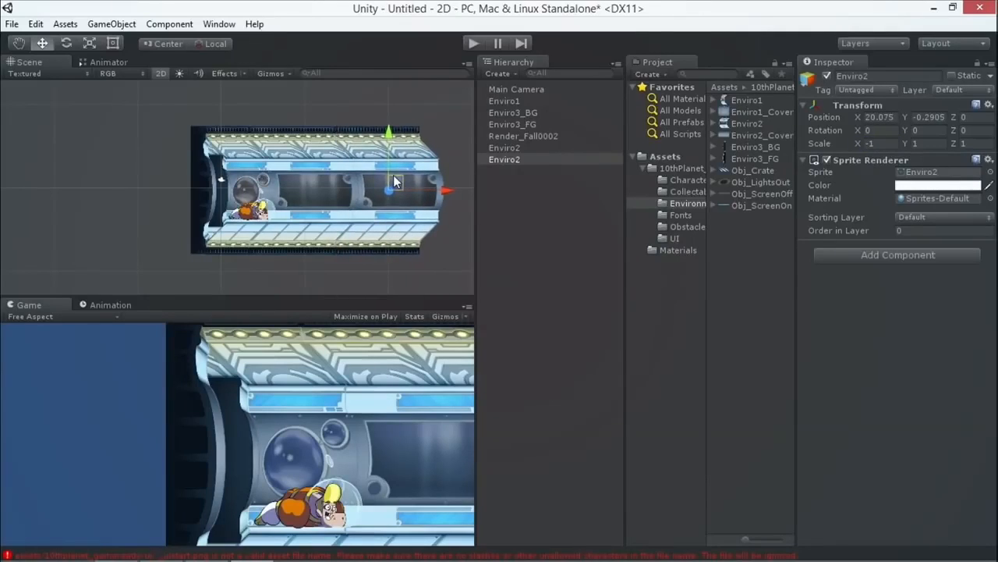
Add the Enviro1_Cover and Enviro2_Cover sprites to the scene near the second Enviro2 section
click(745, 112)
drag(748, 112, 401, 183)
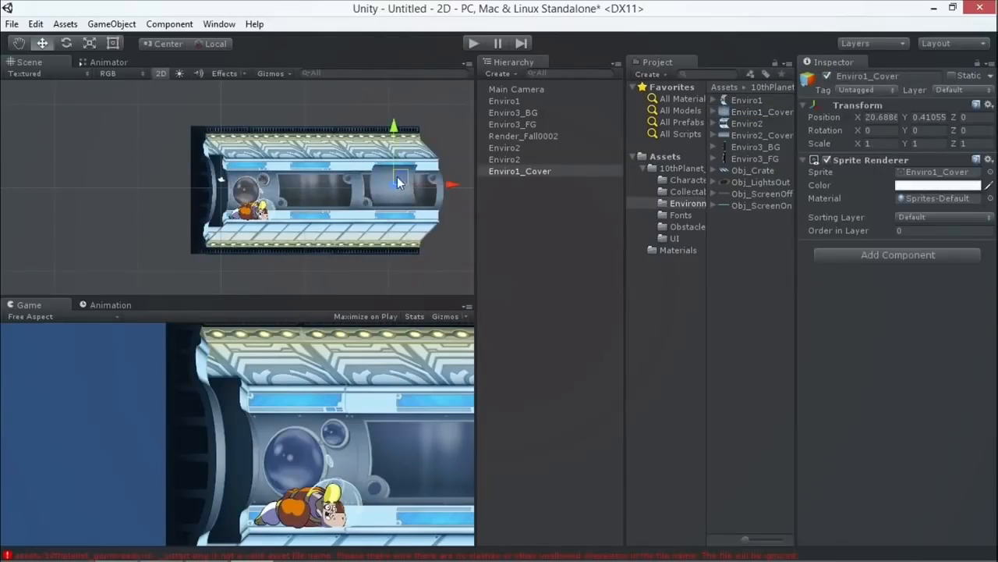
click(755, 136)
drag(753, 150, 397, 170)
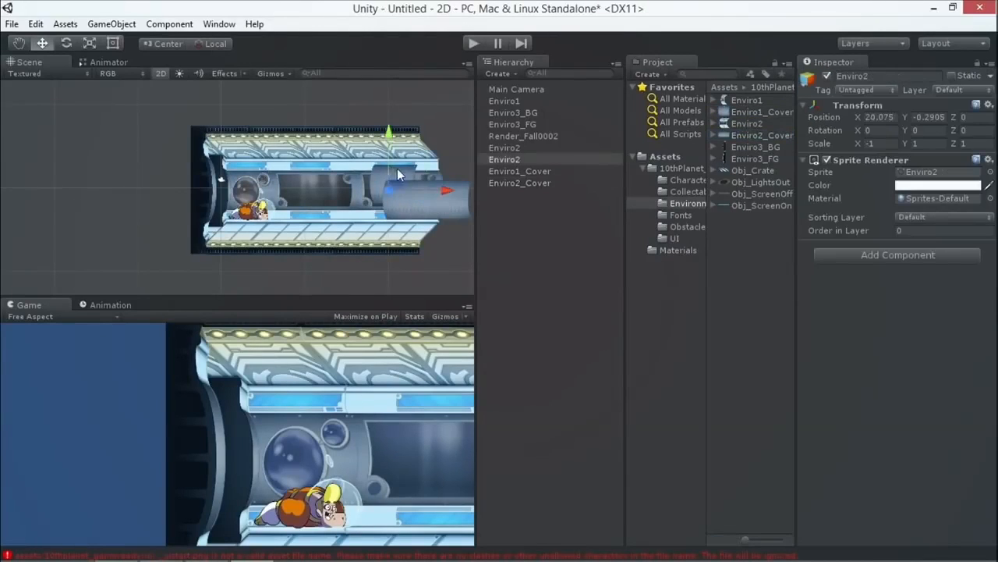
Move Enviro2_Cover down onto the corridor floor and delete Enviro1_Cover from the scene
click(429, 201)
click(439, 224)
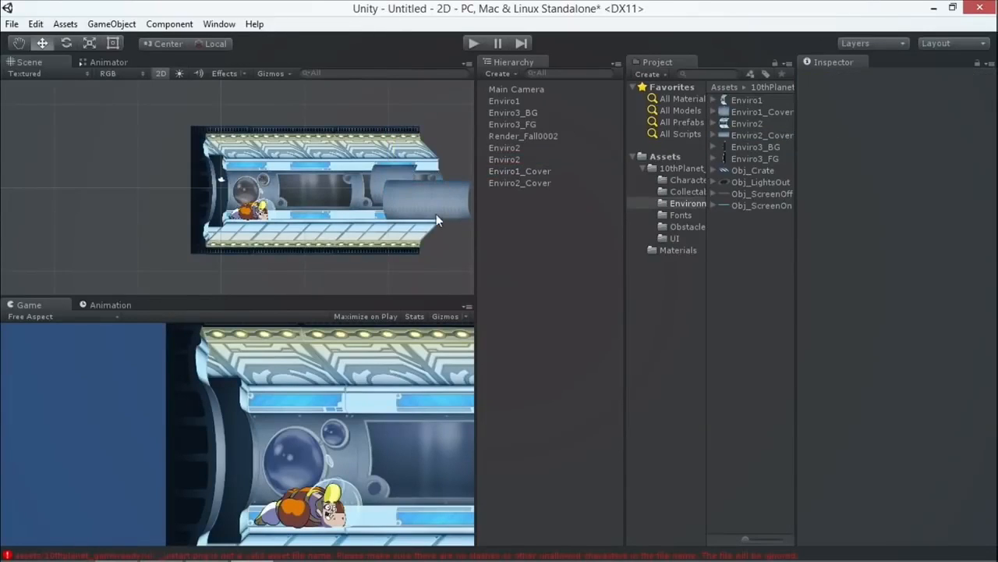
click(440, 202)
drag(439, 202, 416, 226)
click(394, 188)
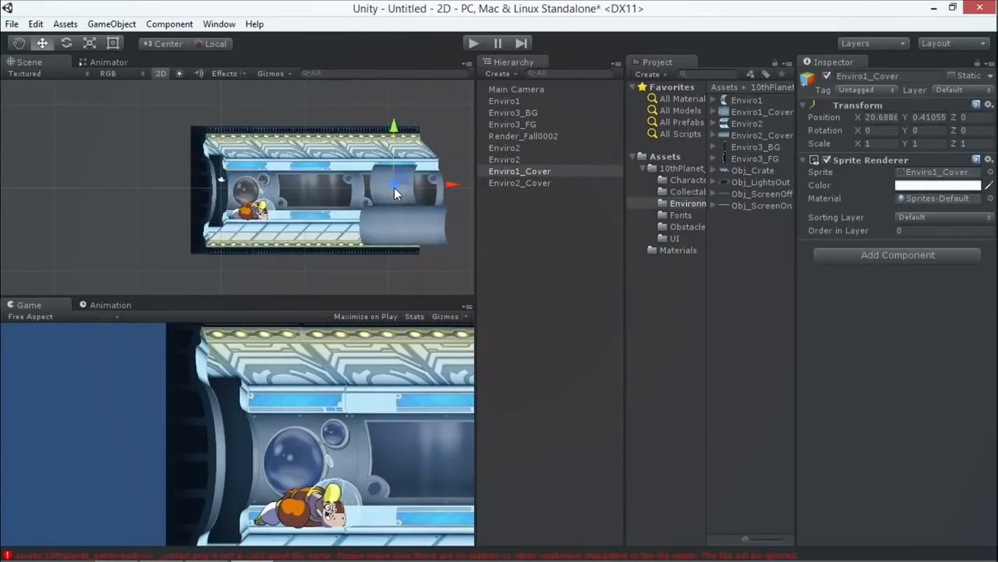
key(Delete)
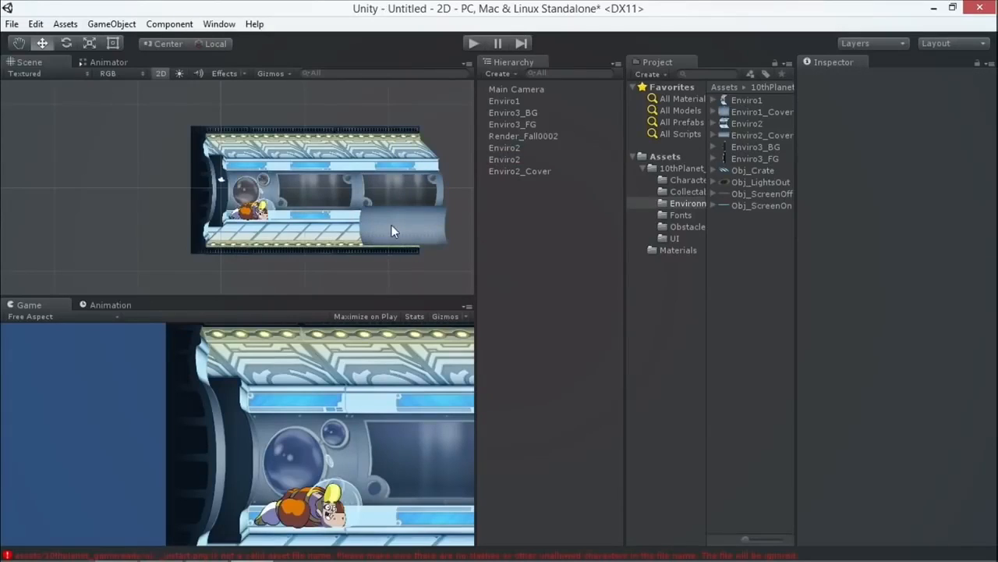
Mirror Enviro2_Cover with an X scale of -1 and fit it over the second Enviro2's window at about X 21.2, Y -0.20
click(392, 224)
click(874, 144)
text(-1)
drag(413, 222, 406, 181)
Assign both Enviro2 sprites and Enviro2_Cover together to the level sorting layer
scroll(406, 136, down, 2)
scroll(405, 135, down, 1)
click(499, 172)
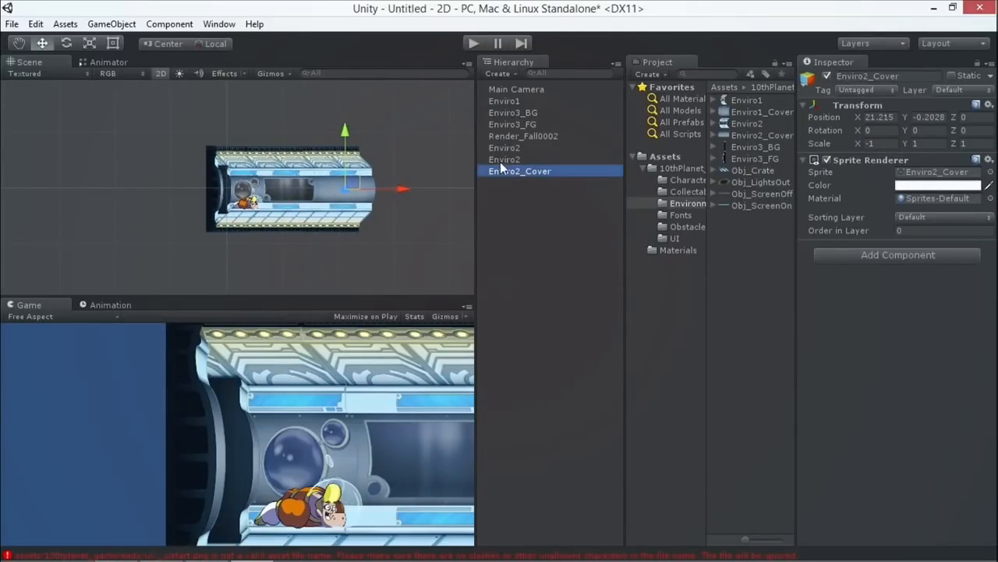
ctrl+click(501, 161)
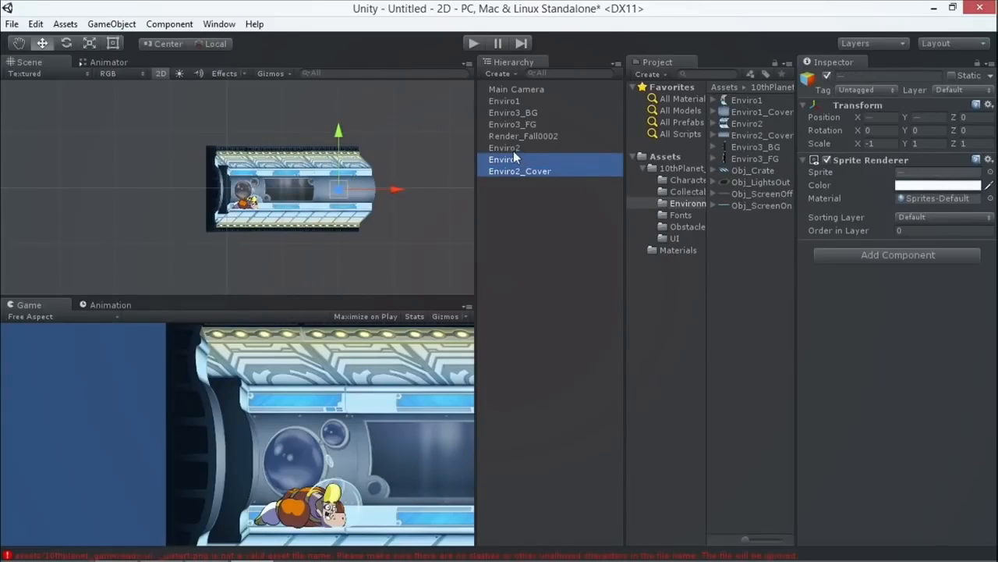
ctrl+click(504, 148)
drag(340, 187, 311, 190)
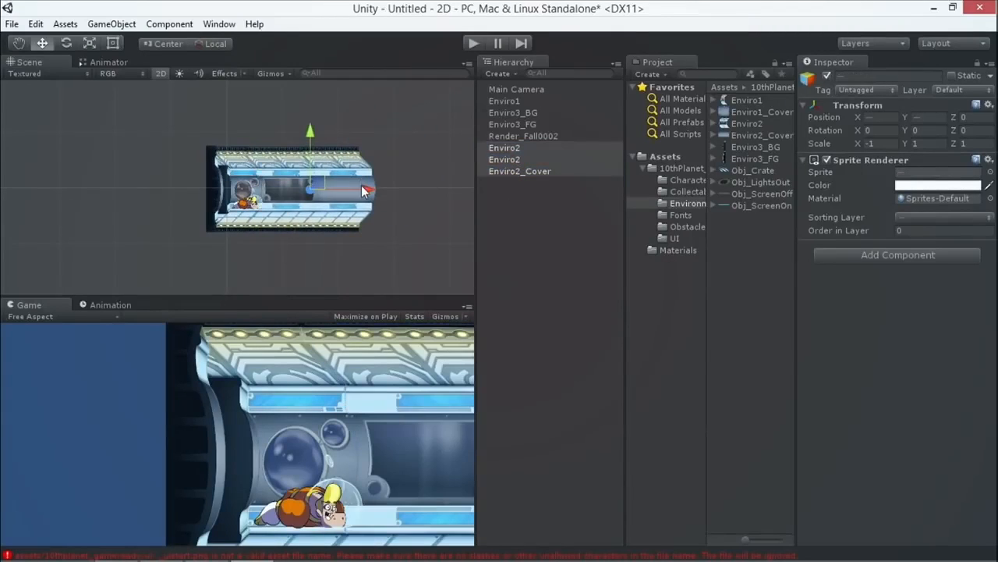
click(916, 217)
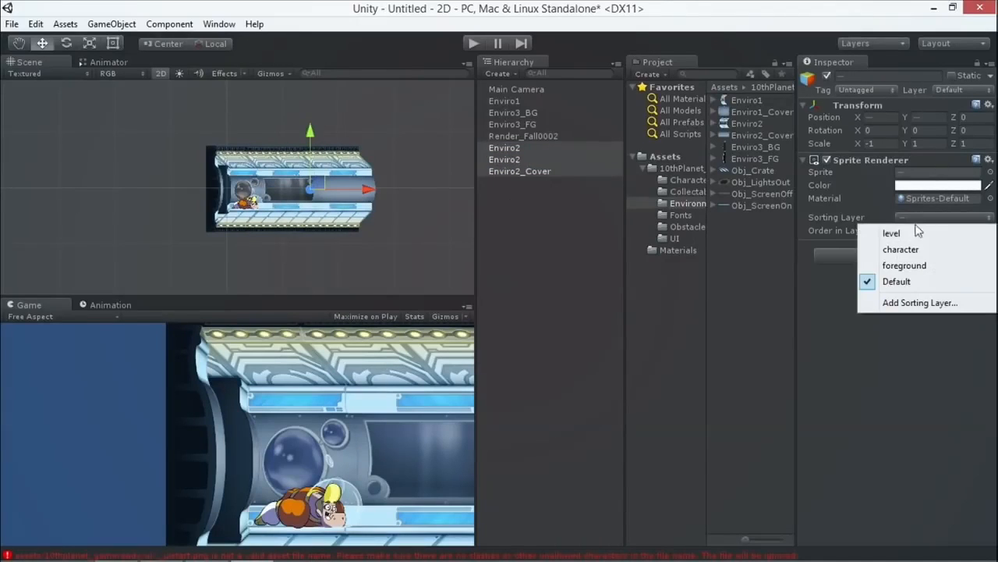
click(891, 234)
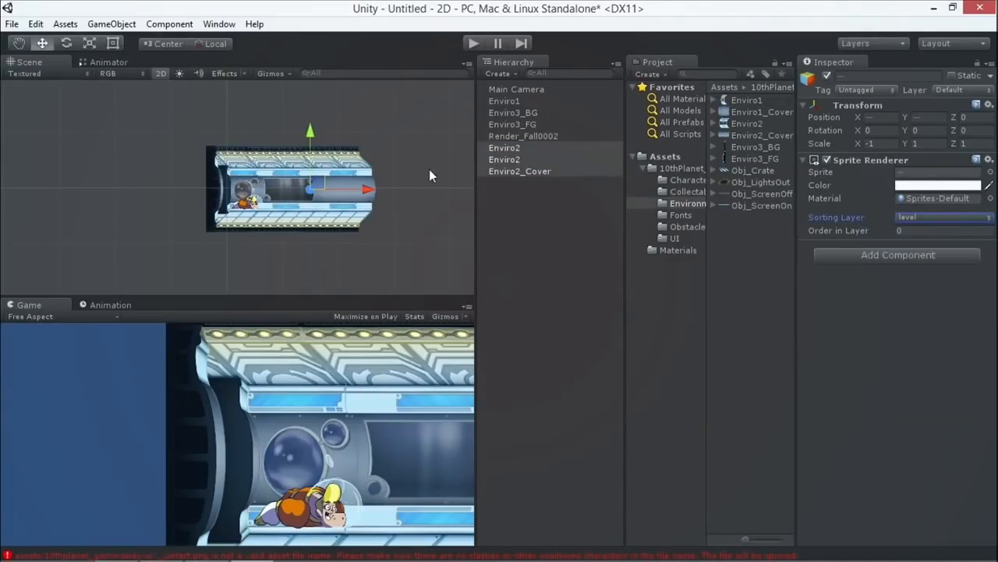
Set the order in layer of Enviro2_Cover to 1
click(520, 171)
click(909, 229)
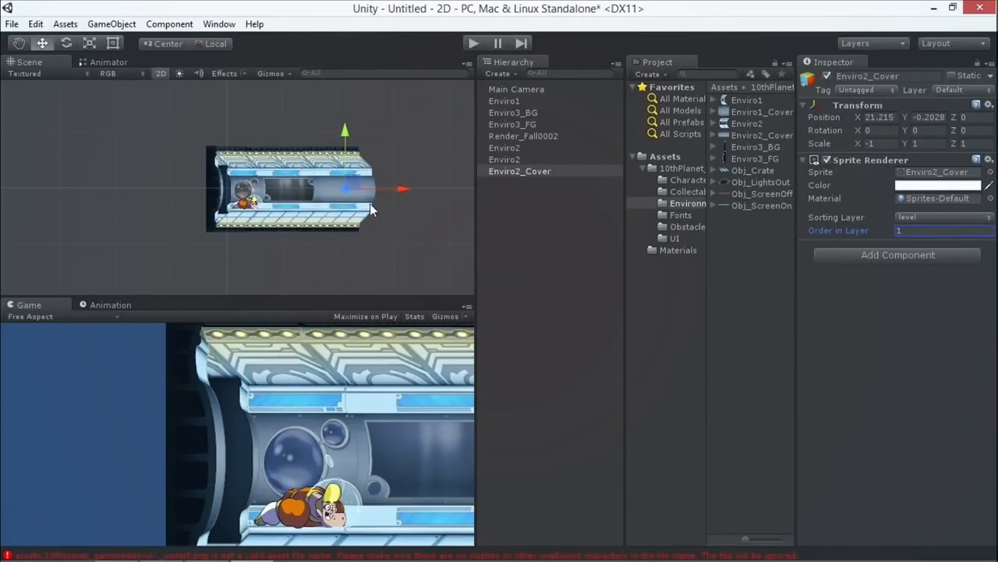
scroll(368, 207, up, 2)
Duplicate both Enviro2 sprites and Enviro2_Cover together and line the copies up with the corridor's right end to extend it
click(503, 171)
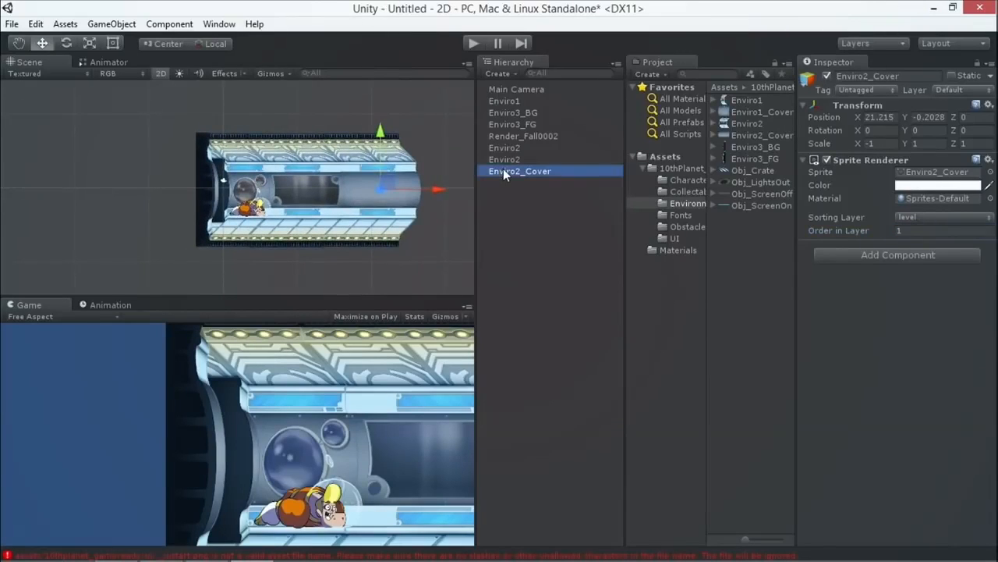
ctrl+click(500, 159)
ctrl+click(498, 147)
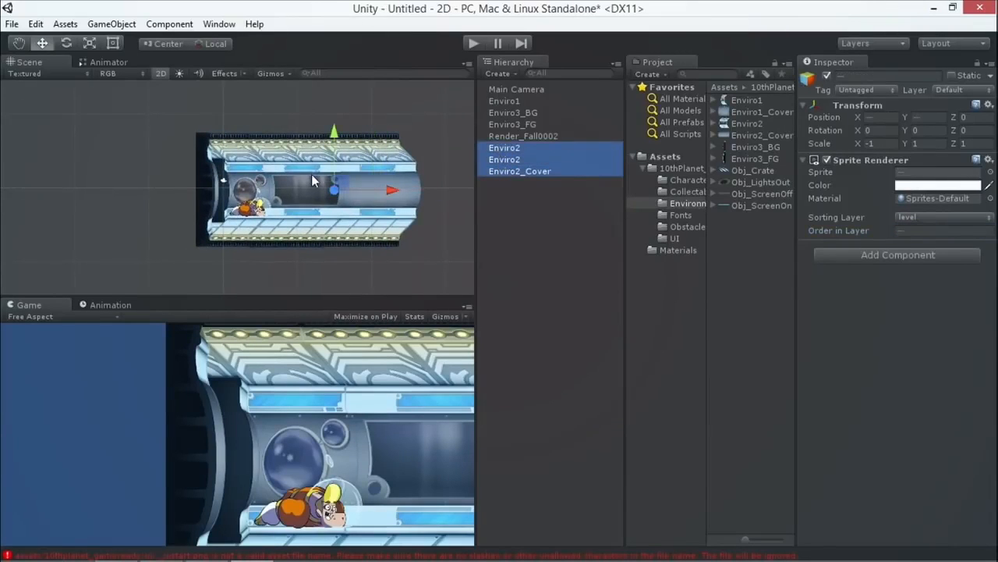
key(ctrl+d)
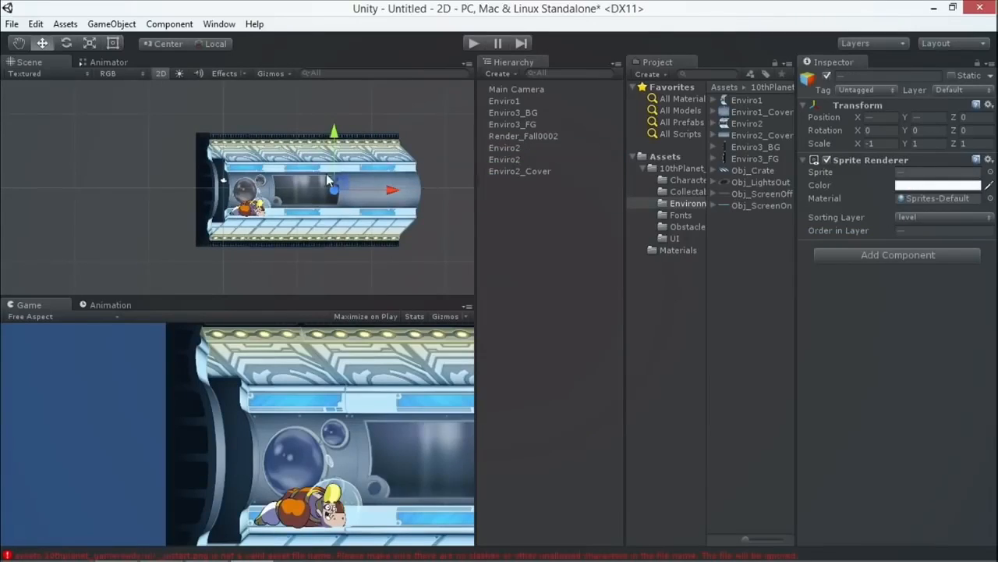
drag(342, 179, 493, 179)
scroll(345, 176, down, 2)
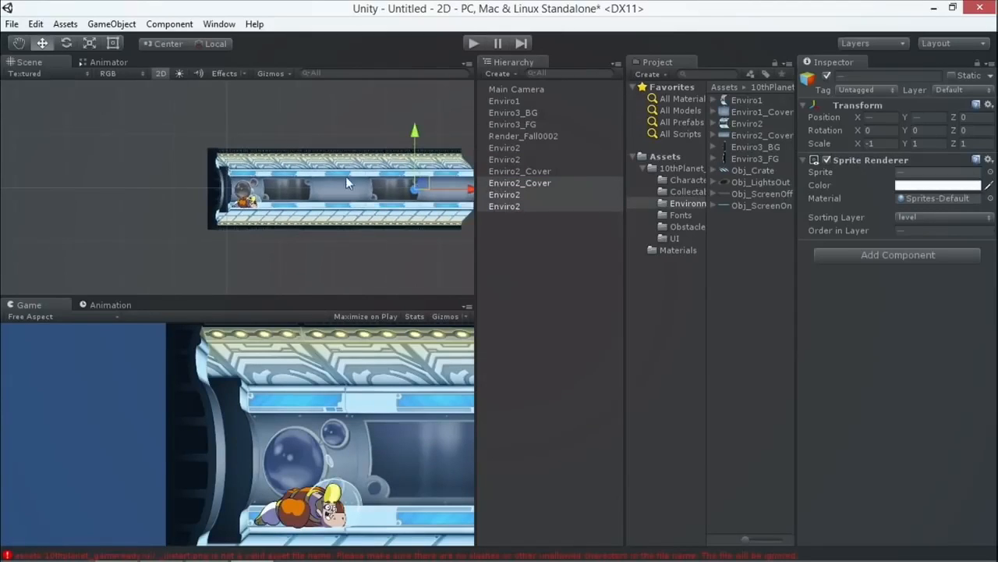
click(19, 44)
drag(366, 127, 250, 149)
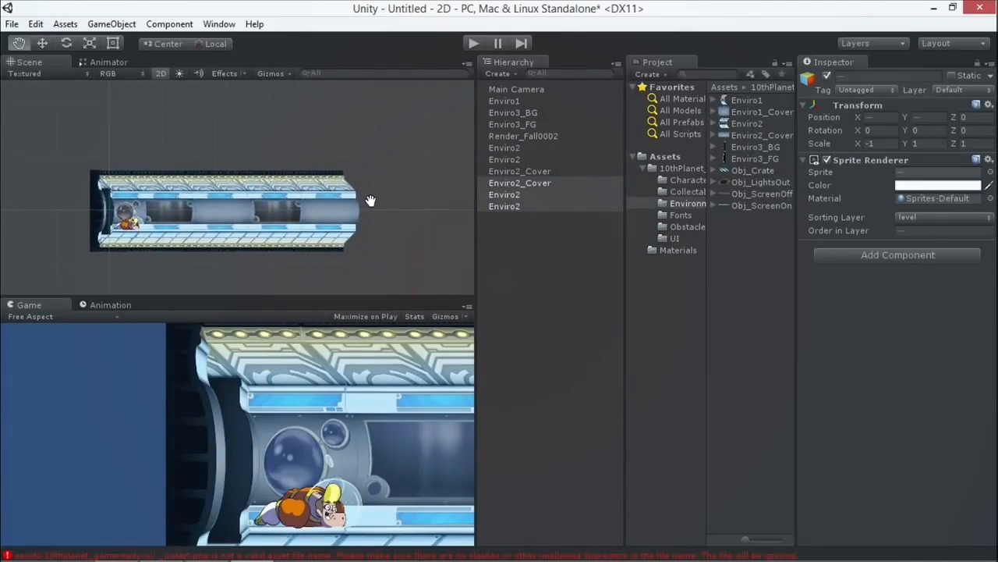
scroll(207, 213, up, 1)
drag(208, 213, 223, 200)
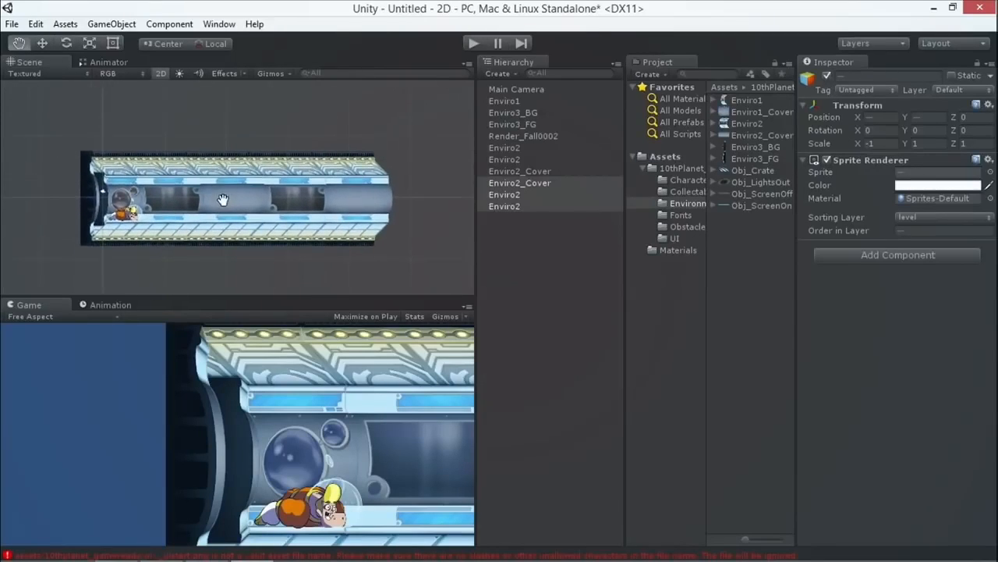
Save the scene as 001 in the project's Assets folder
click(11, 24)
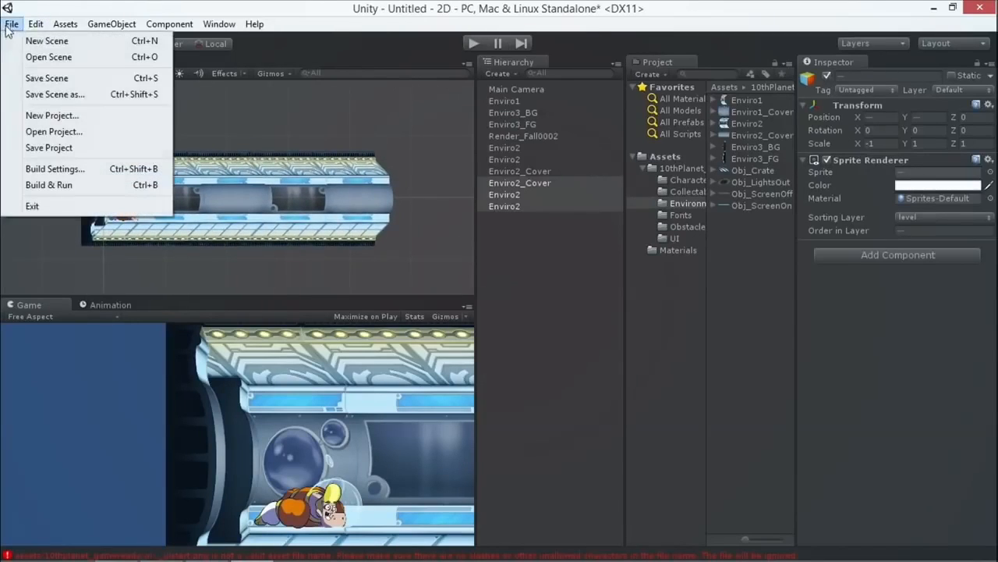
click(70, 102)
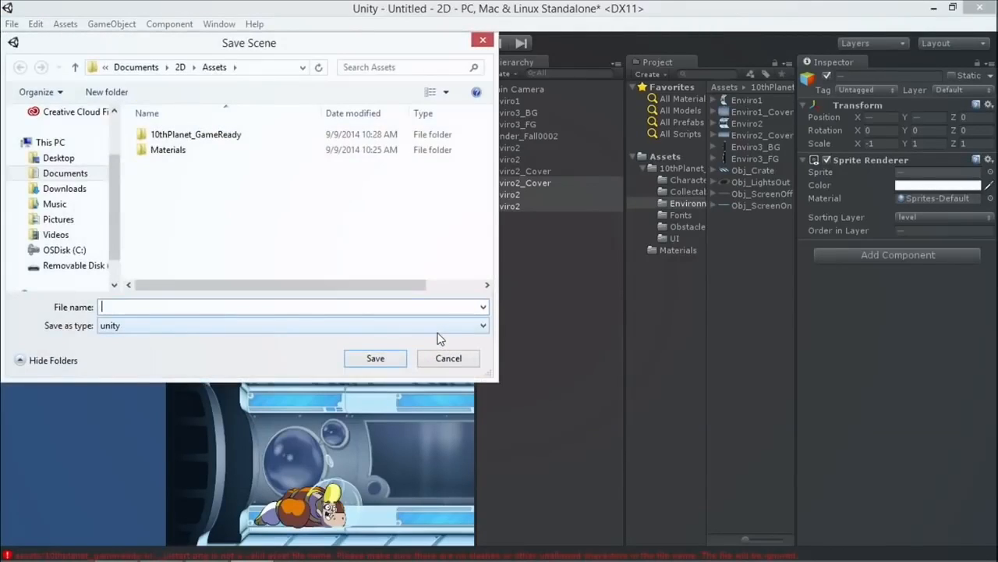
text(001)
key(Return)
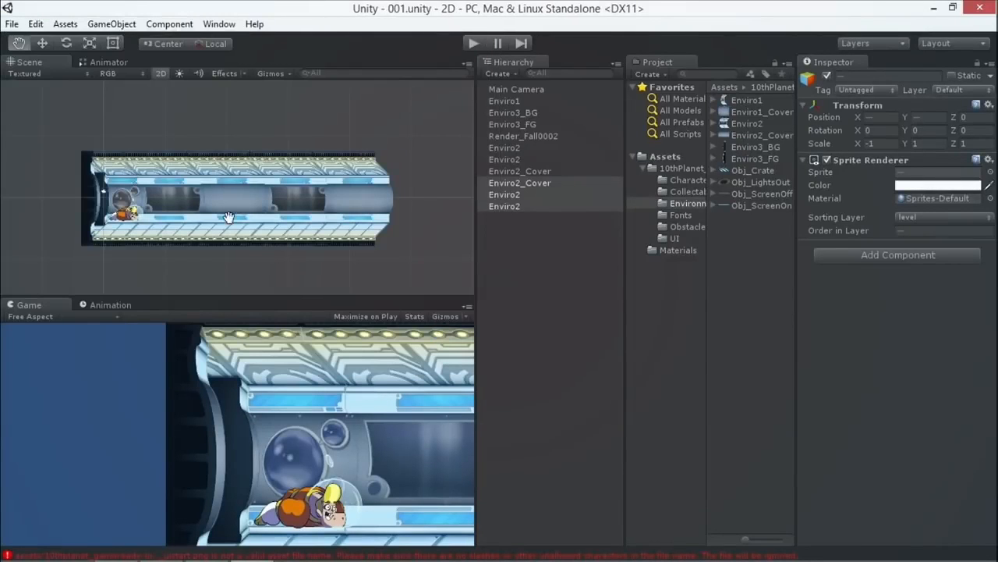
scroll(238, 186, up, 3)
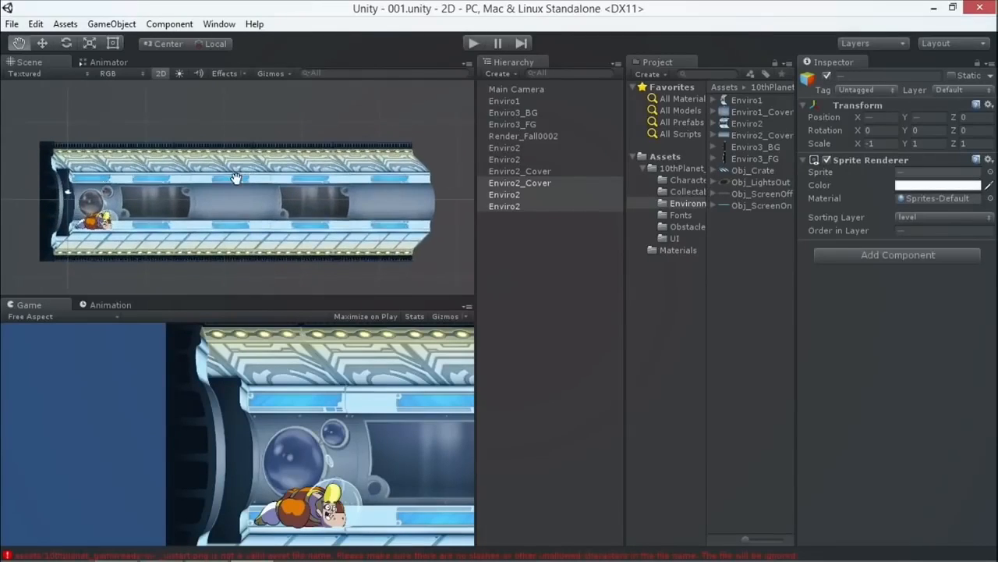
drag(225, 191, 238, 180)
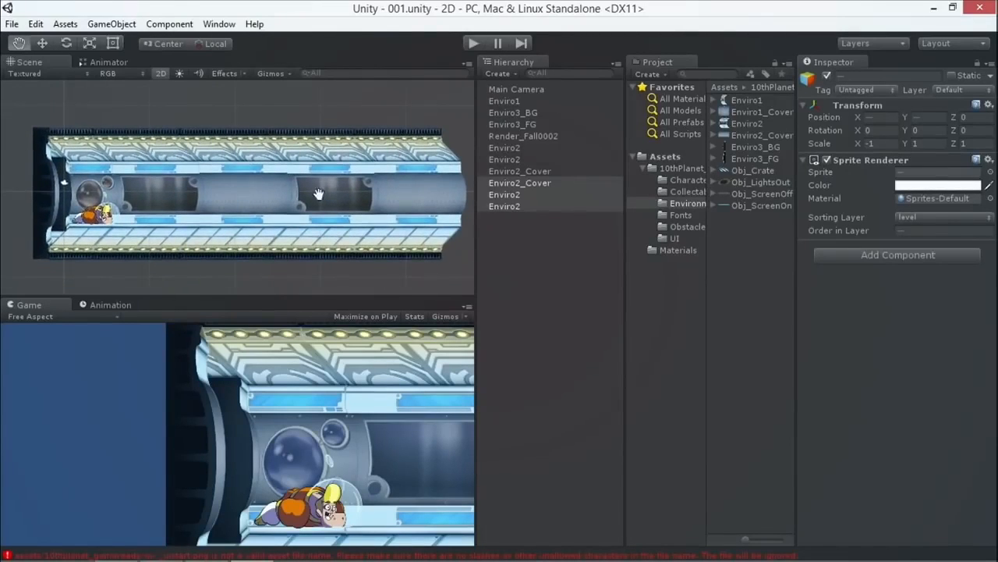
scroll(367, 225, down, 3)
click(514, 230)
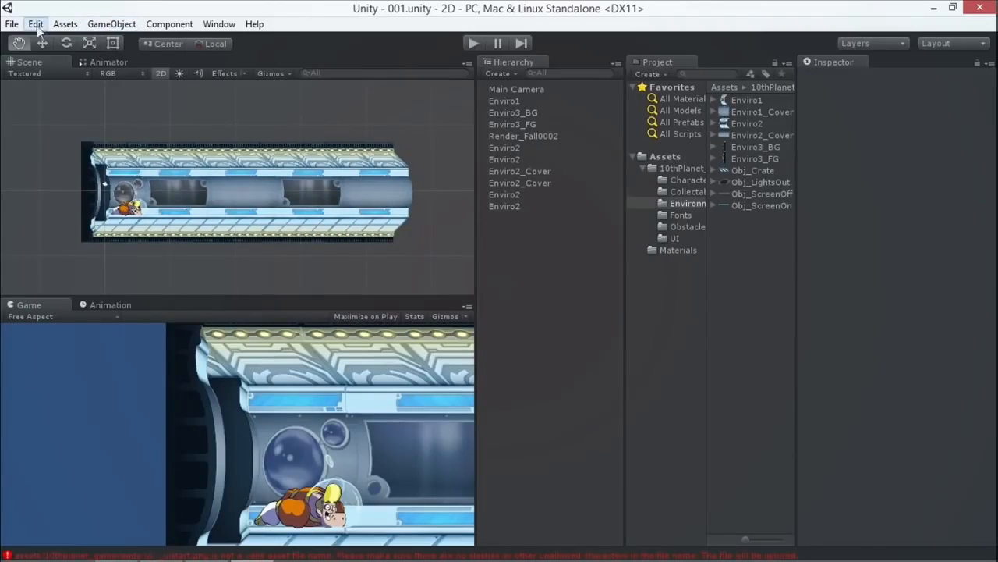
click(114, 161)
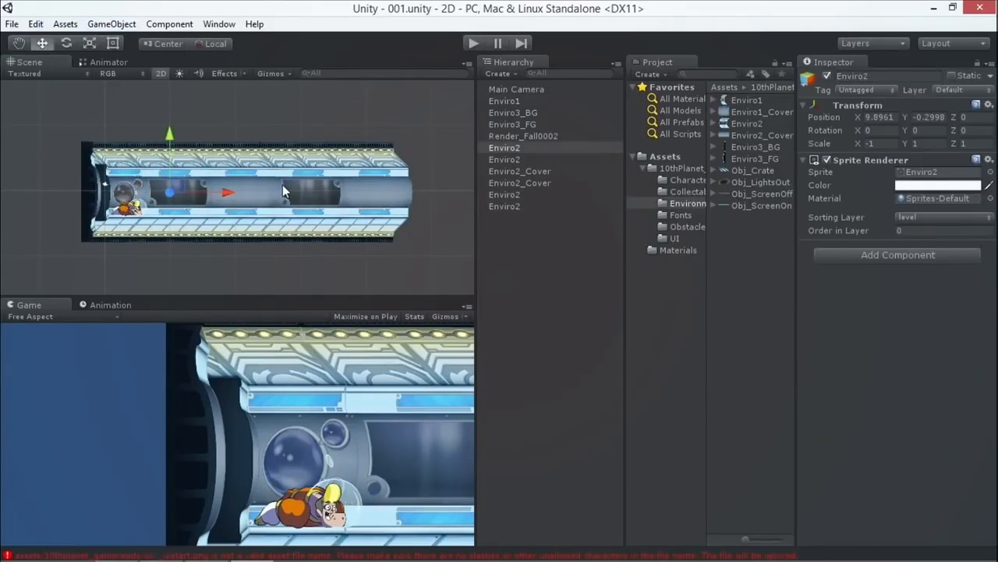
Create an empty game object in the scene to act as the parent for the level sprites
click(122, 23)
click(55, 41)
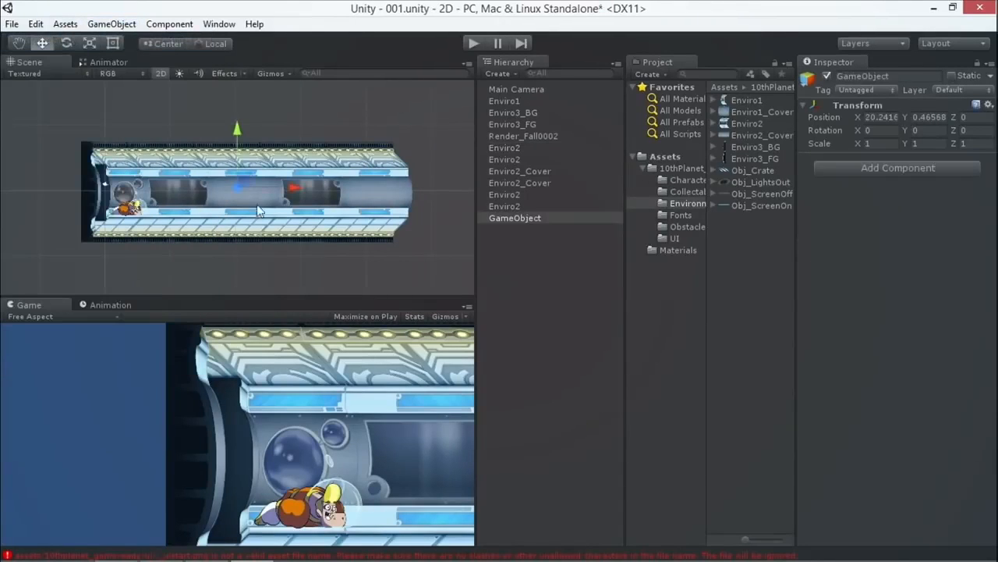
click(897, 75)
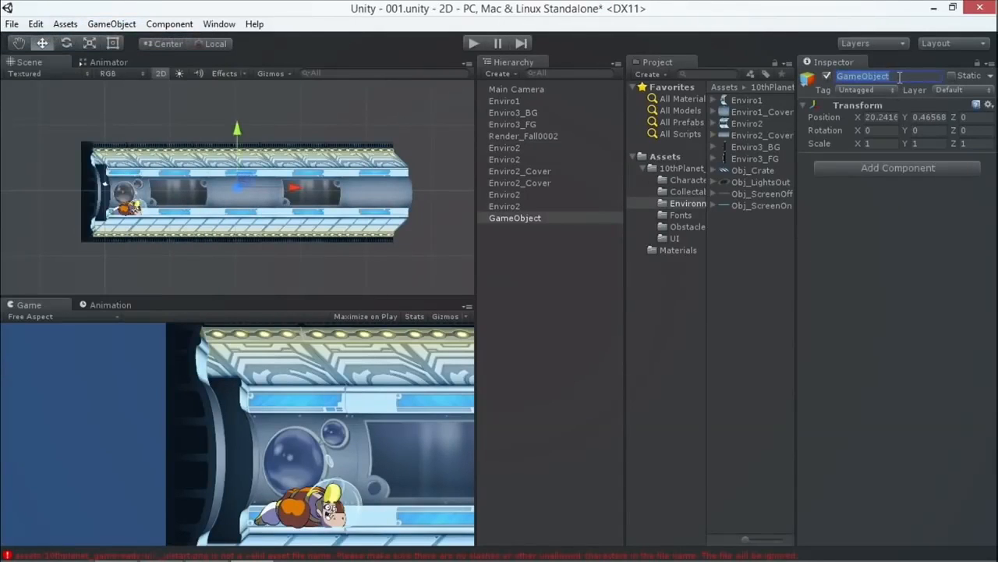
click(502, 215)
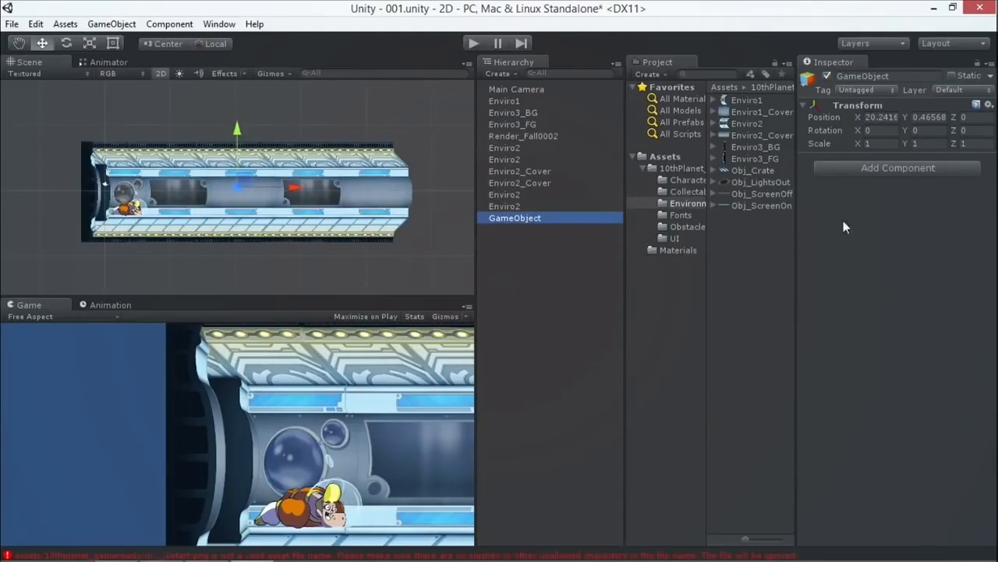
Make all level and character sprites children of the empty GameObject and shift the whole group to about X 18.9, Y 1.81
click(503, 204)
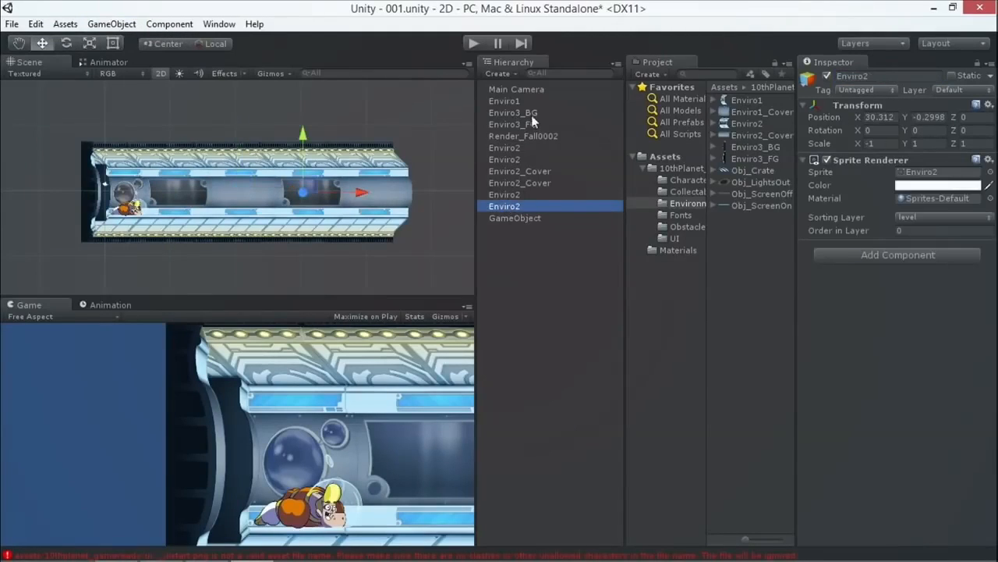
shift+click(503, 102)
drag(502, 128, 529, 221)
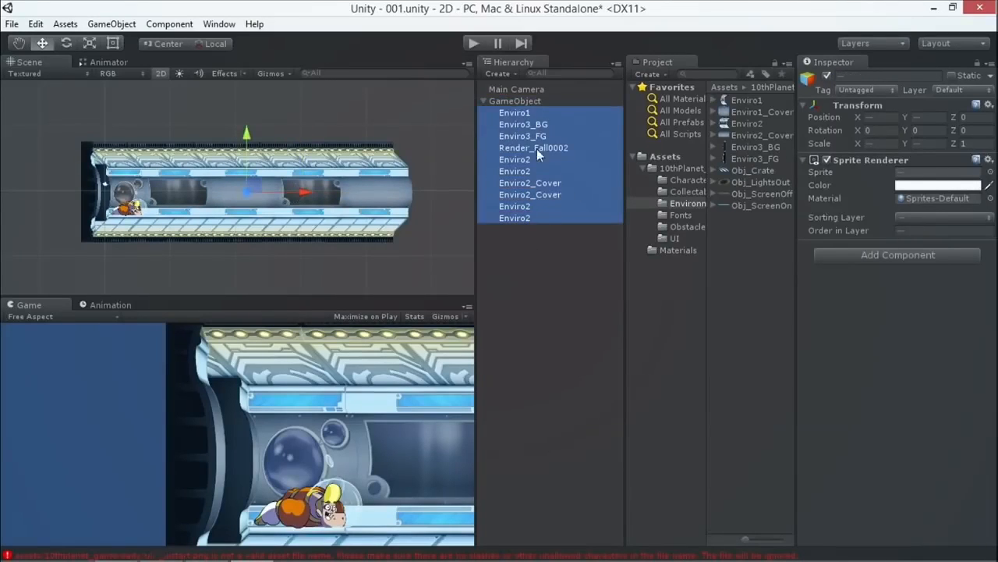
click(511, 101)
mouse_move(242, 179)
mouse_down()
mouse_move(306, 138)
mouse_move(248, 178)
mouse_move(192, 171)
mouse_move(246, 179)
mouse_up()
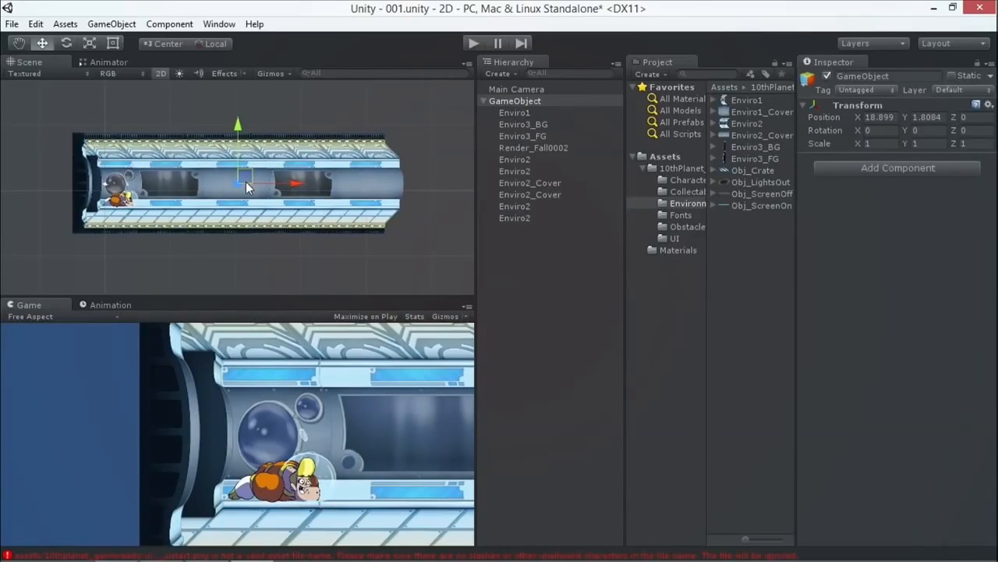
click(506, 101)
click(335, 114)
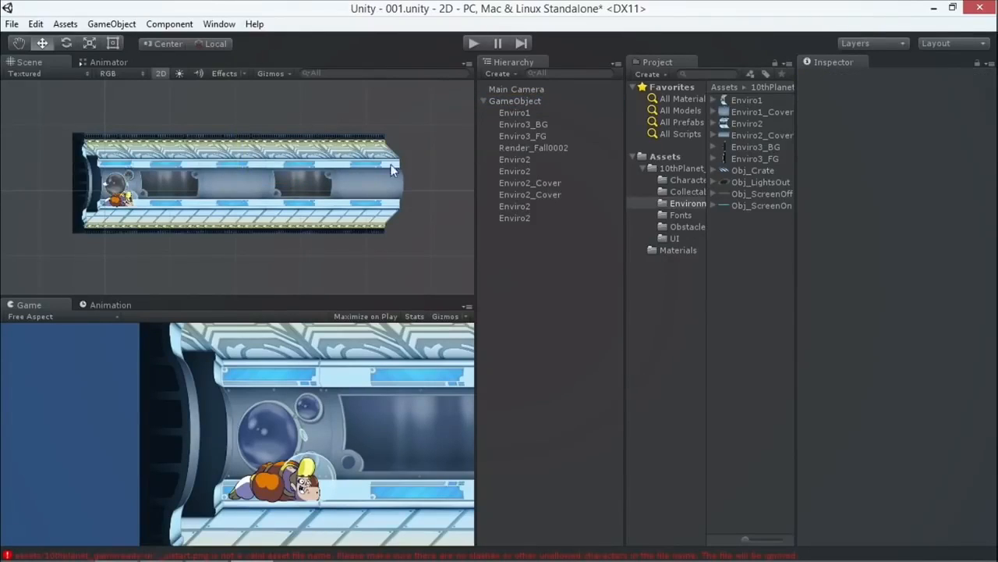
click(282, 147)
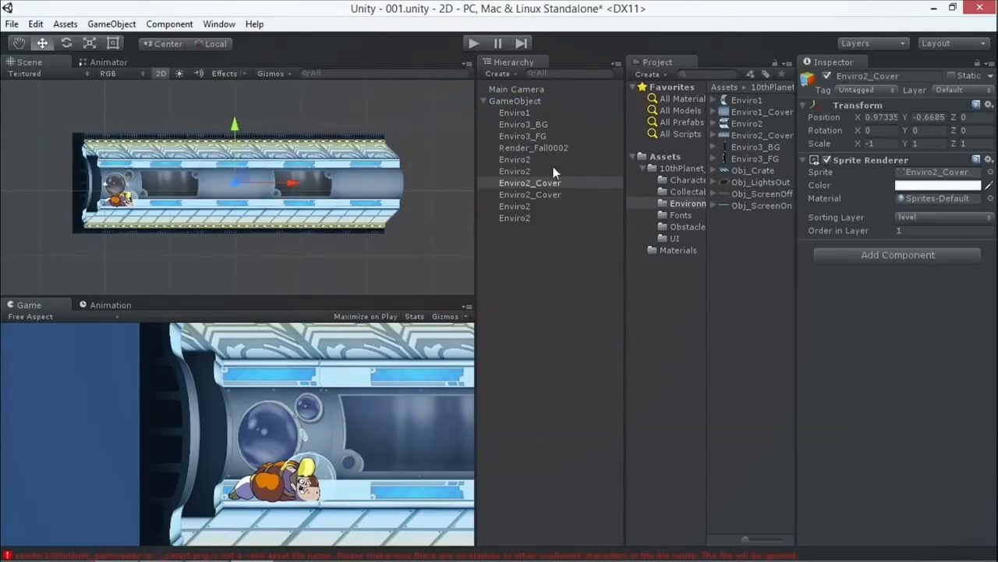
click(508, 149)
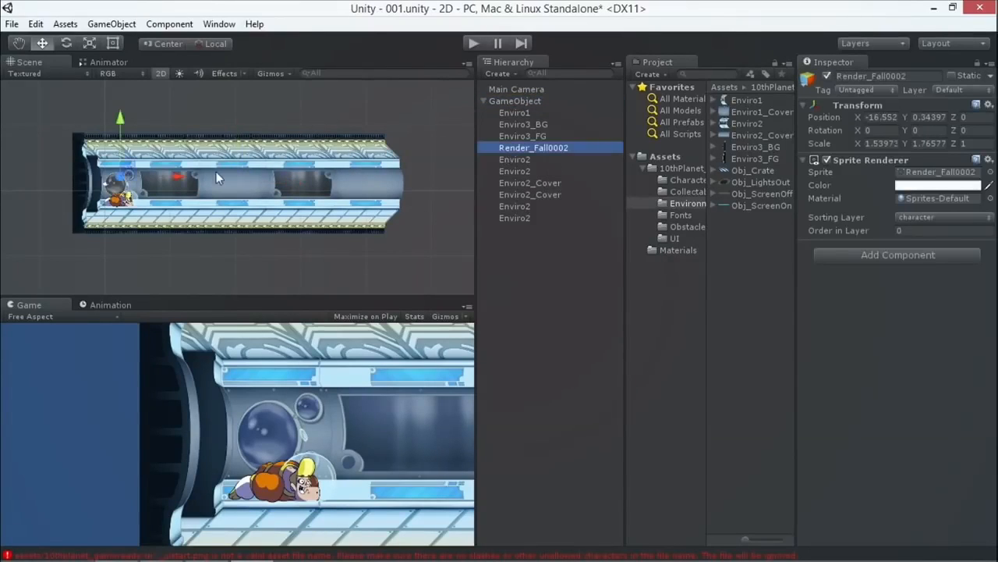
Give the parent GameObject a blue label icon so it can be spotted in the scene
click(515, 102)
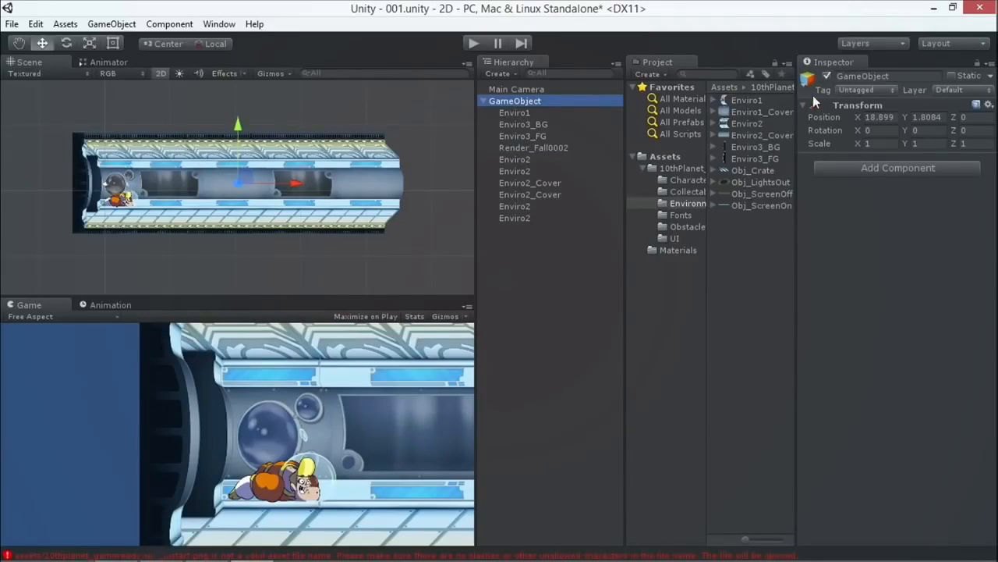
click(808, 82)
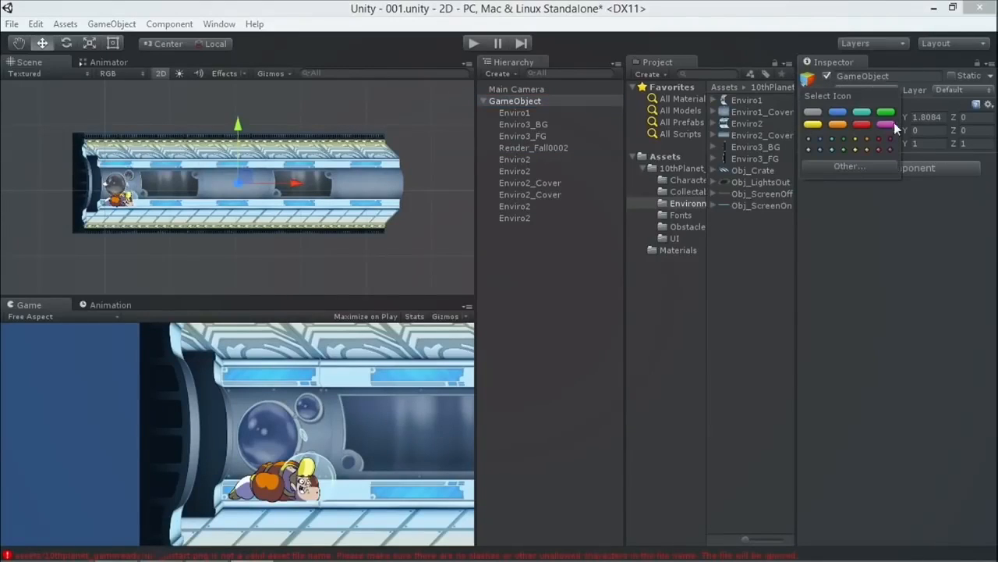
click(839, 113)
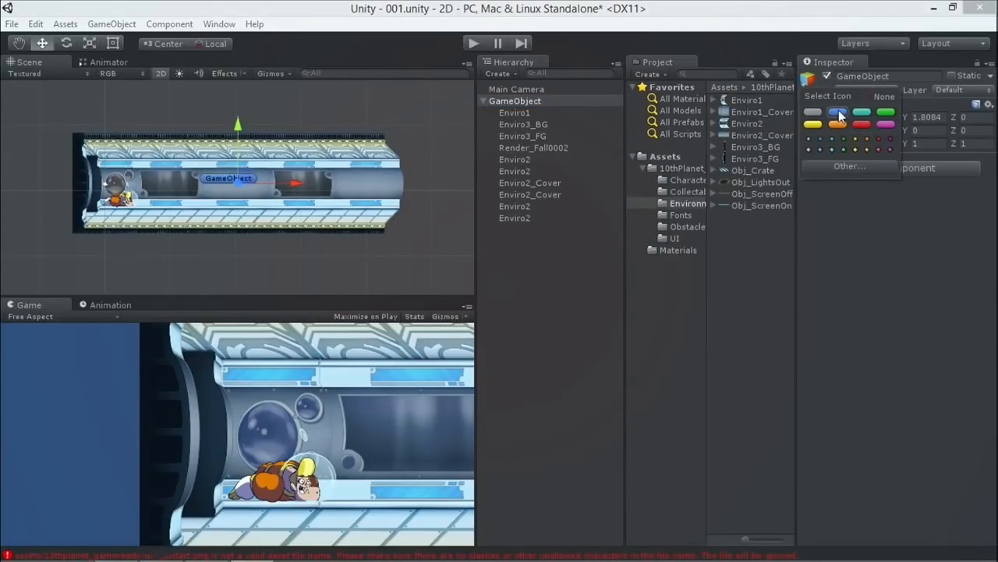
click(842, 113)
click(899, 75)
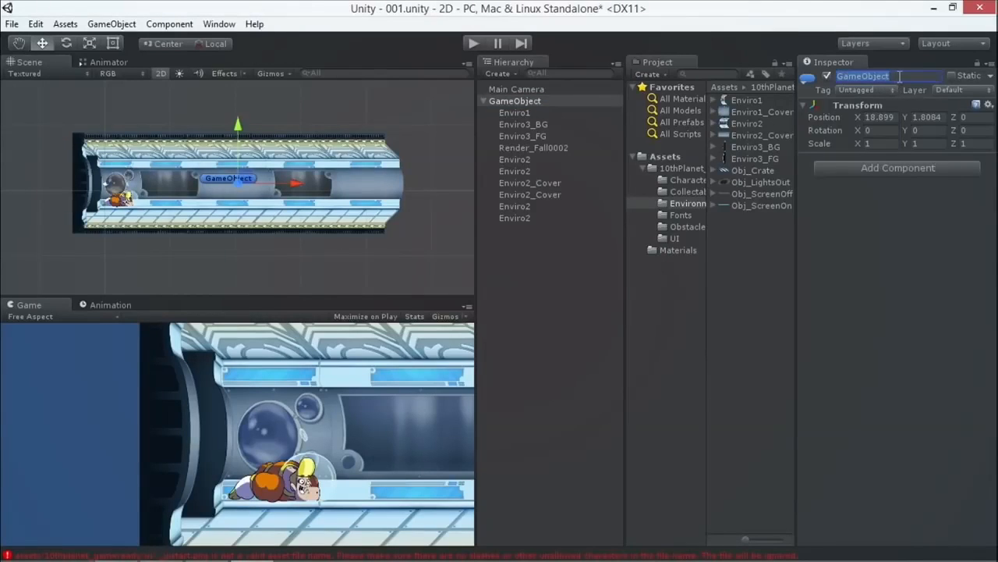
text(leve)
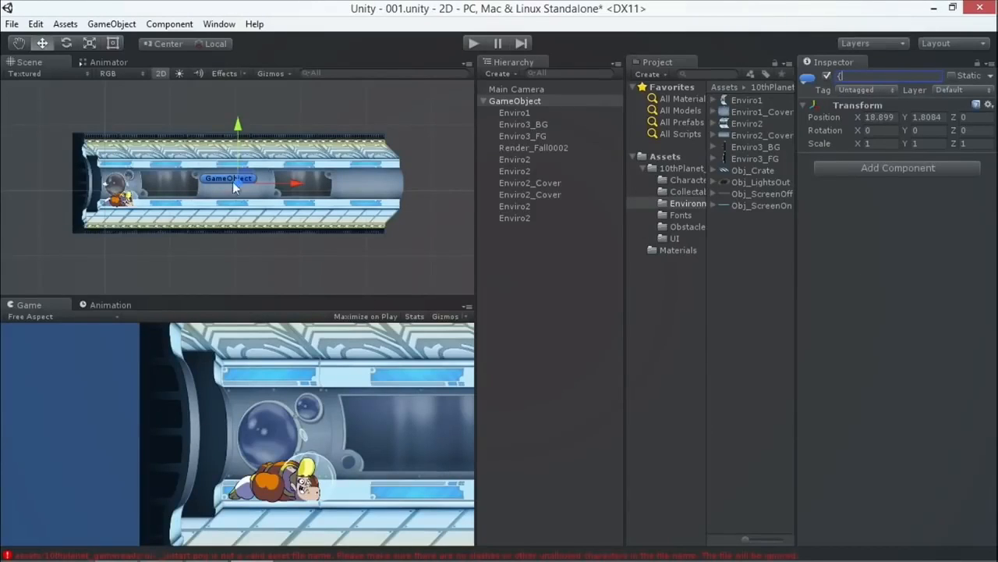
Turn the Game view gizmos on and off again while moving the GameObject group to about X 10.4, Y 1.92
drag(246, 174, 208, 170)
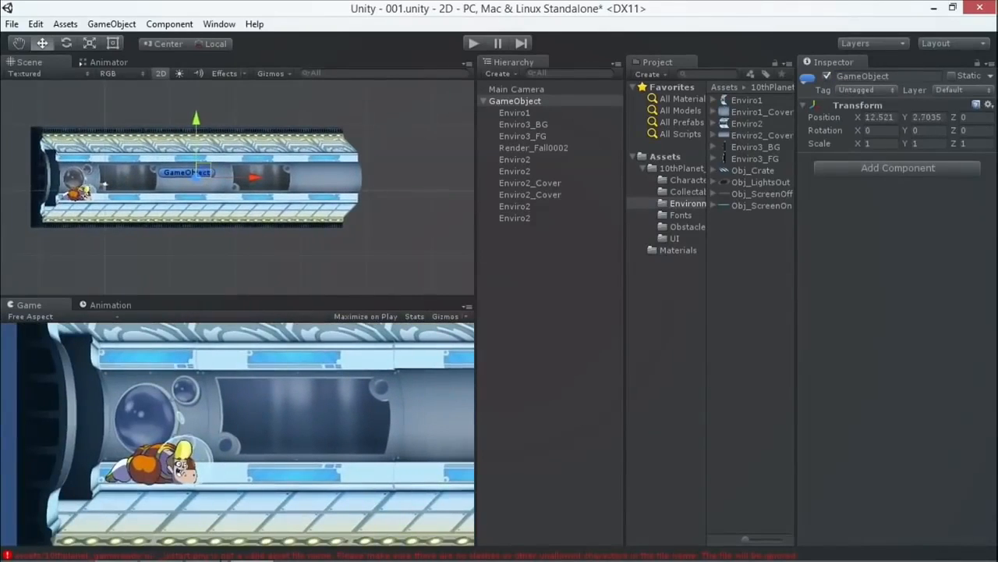
click(445, 317)
drag(205, 175, 154, 173)
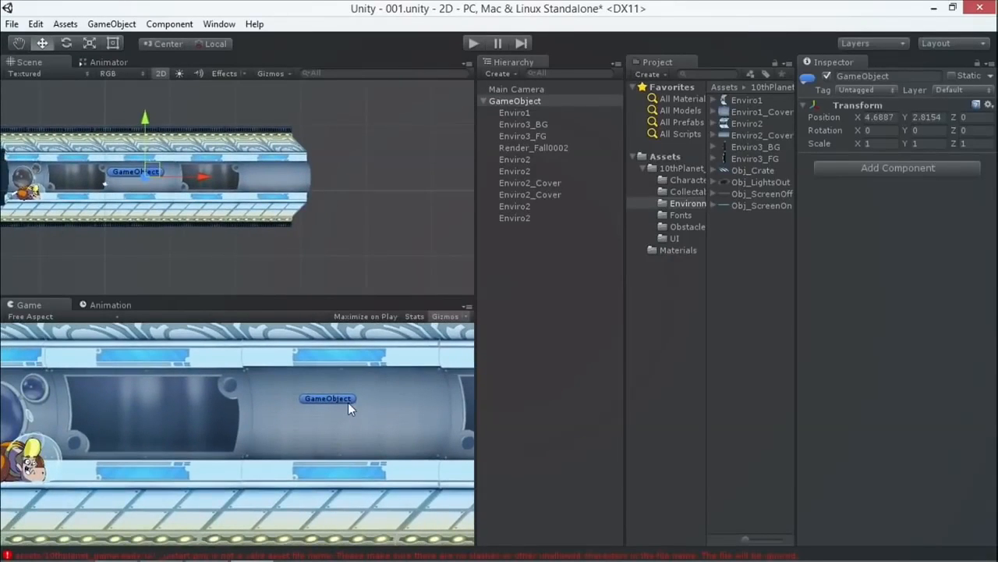
click(444, 317)
drag(148, 172, 187, 174)
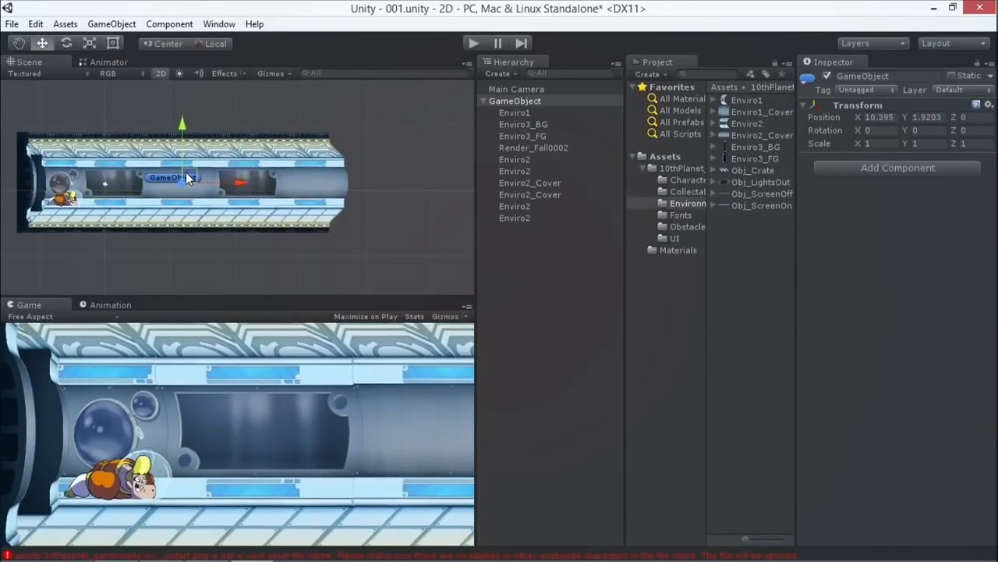
Switch the Main Camera to orthographic projection with a size of 7.56 and place it at about X 2.8, Y 1.34
click(521, 89)
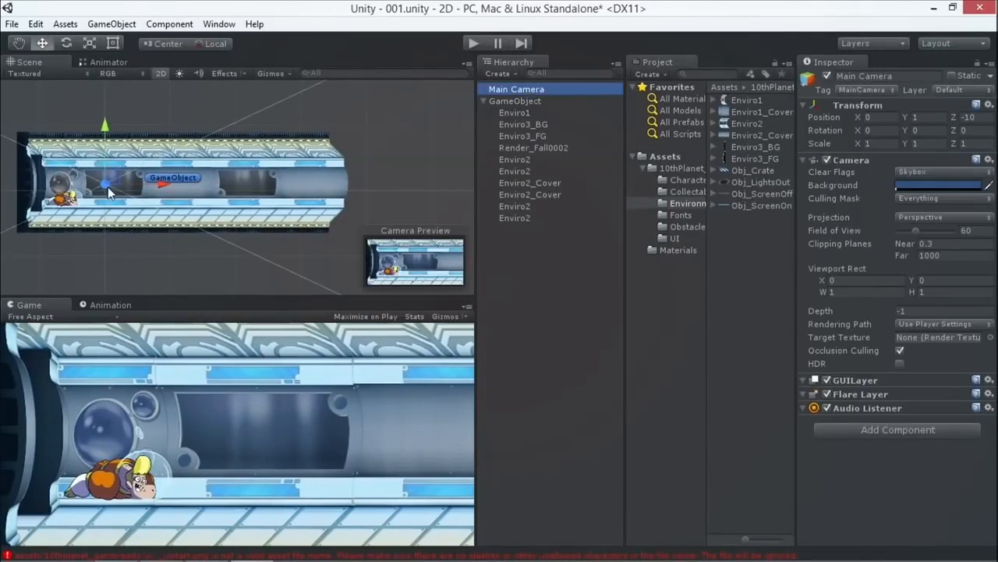
mouse_move(125, 184)
mouse_down()
mouse_move(116, 170)
mouse_move(97, 176)
mouse_move(116, 181)
mouse_up()
click(922, 218)
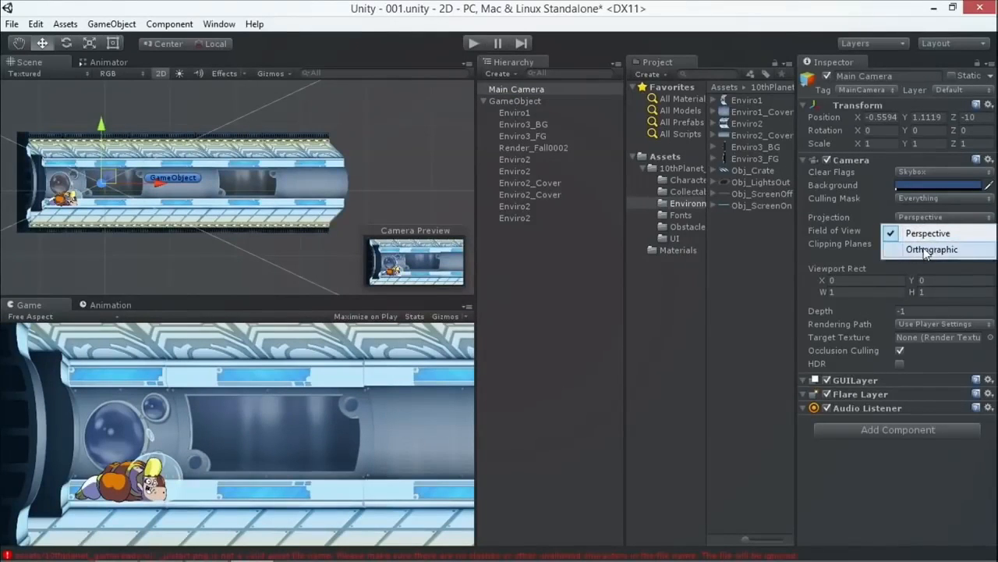
click(926, 250)
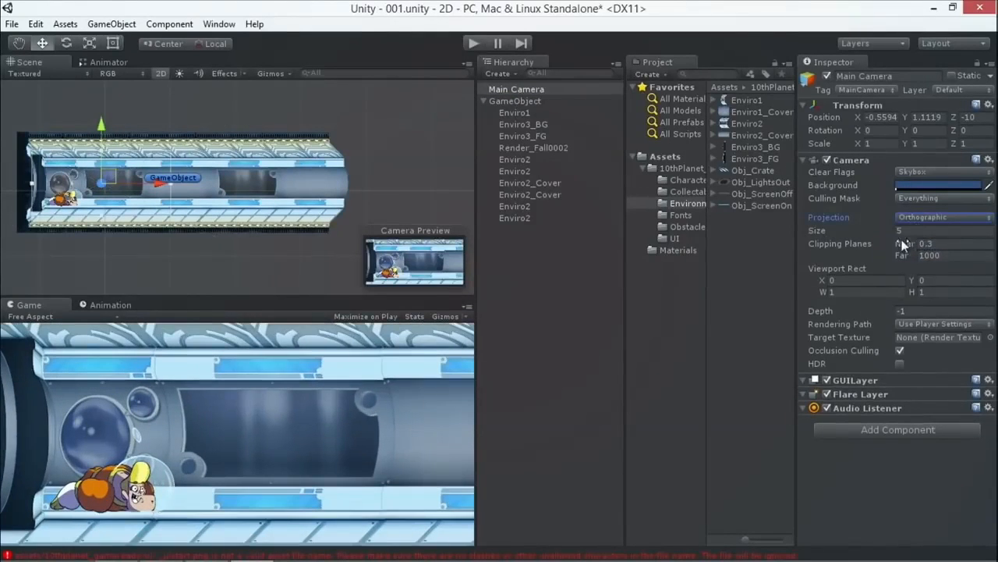
click(886, 232)
drag(889, 234, 945, 238)
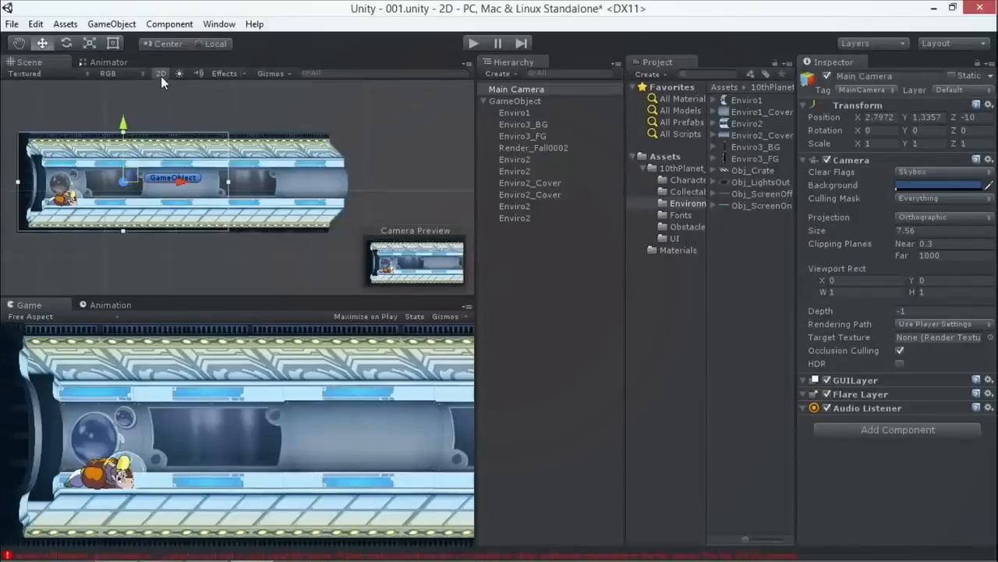
View the scene in 3D, set the Main Camera to perspective projection and pull it back to about Z -11.78
click(161, 74)
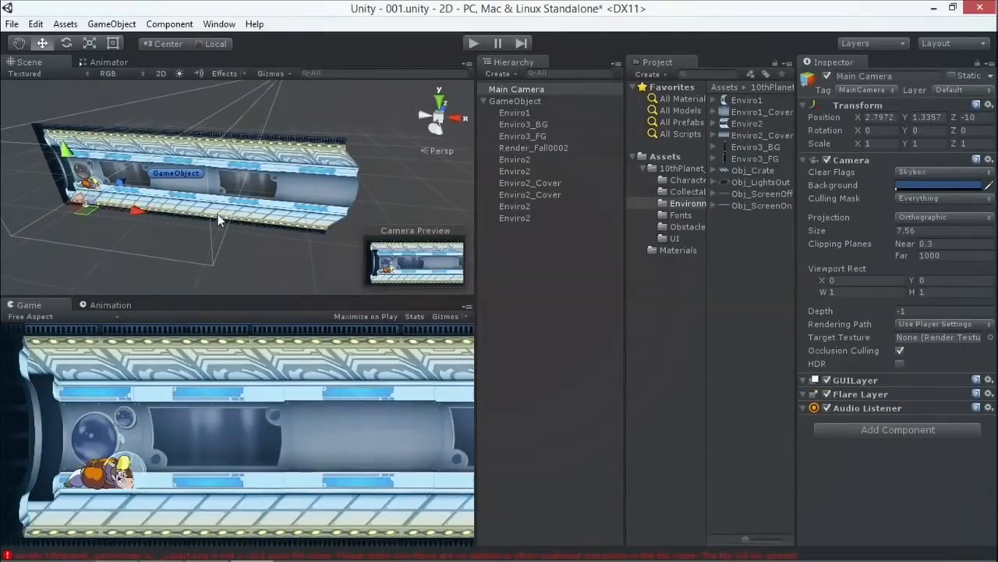
alt+drag(220, 217, 89, 230)
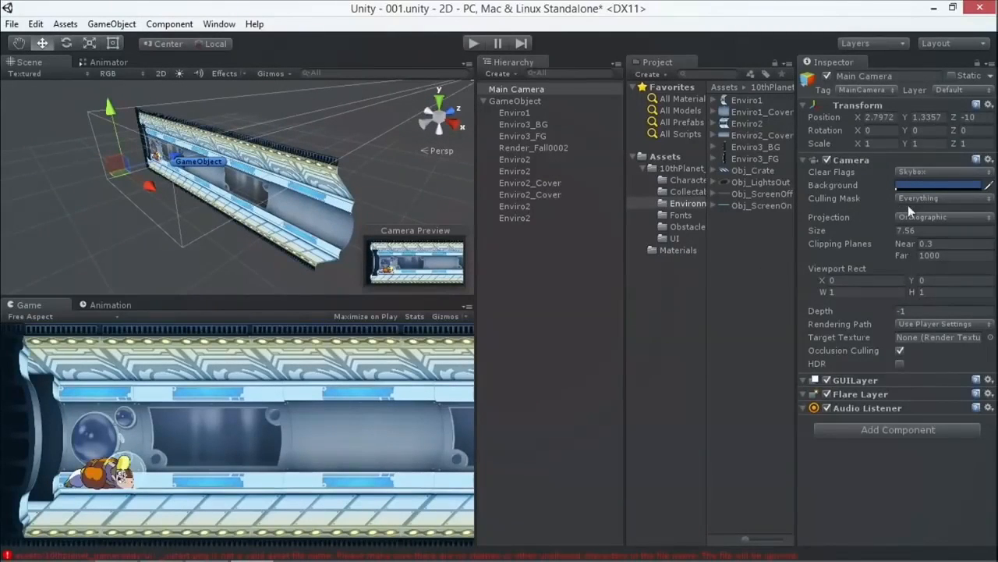
click(926, 213)
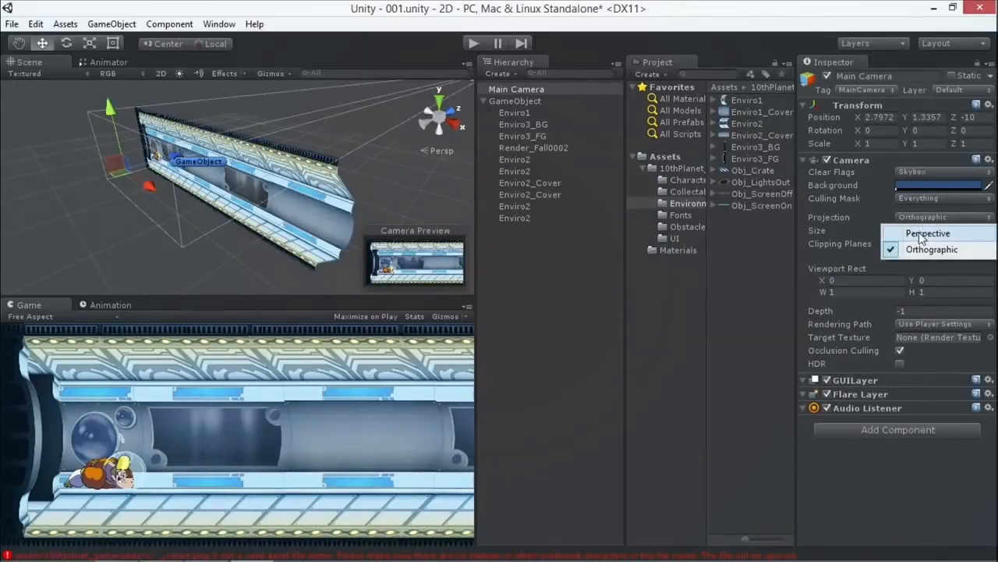
click(925, 230)
mouse_move(189, 166)
mouse_down()
mouse_move(124, 193)
mouse_move(172, 174)
mouse_up()
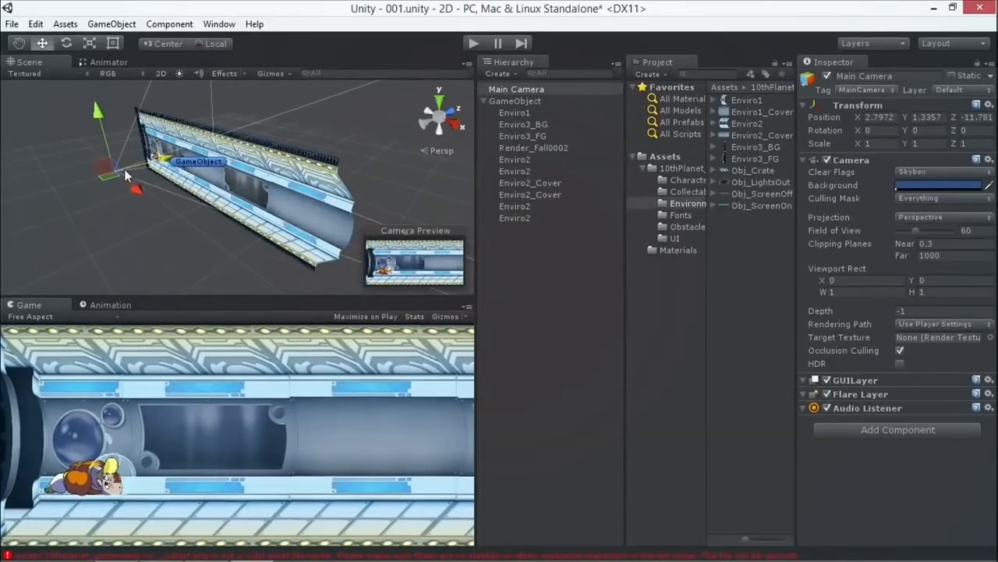
Return the Main Camera to orthographic projection and switch the scene back to the 2D view
click(917, 209)
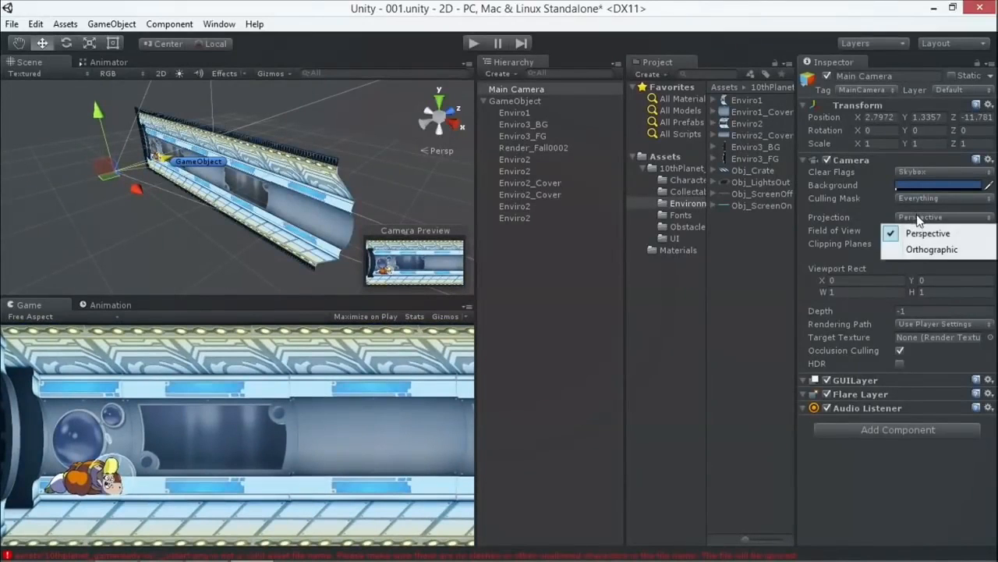
click(927, 243)
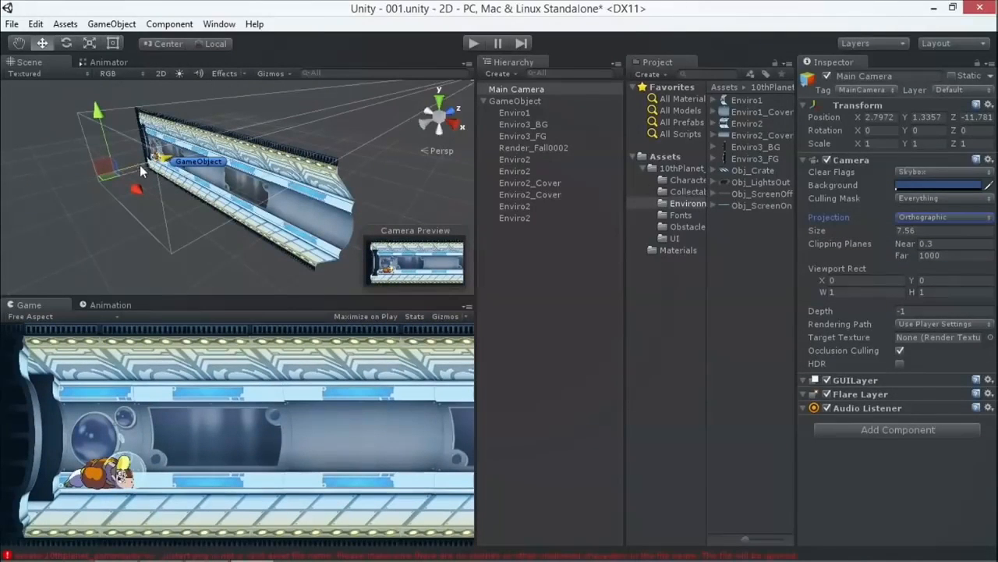
click(160, 71)
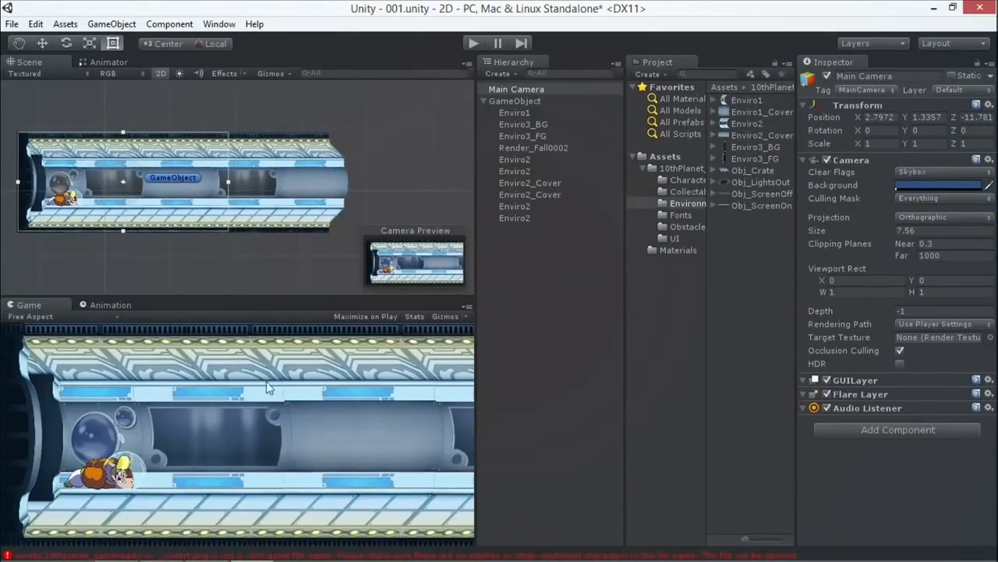
Delete the Render_Fall0002 character sprite from the GameObject group and save the scene
click(482, 100)
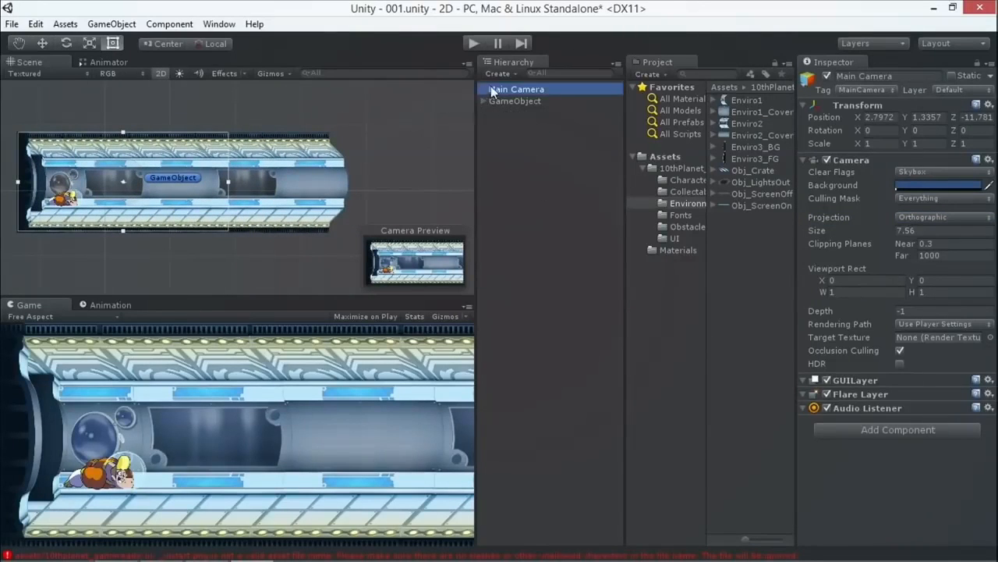
click(482, 100)
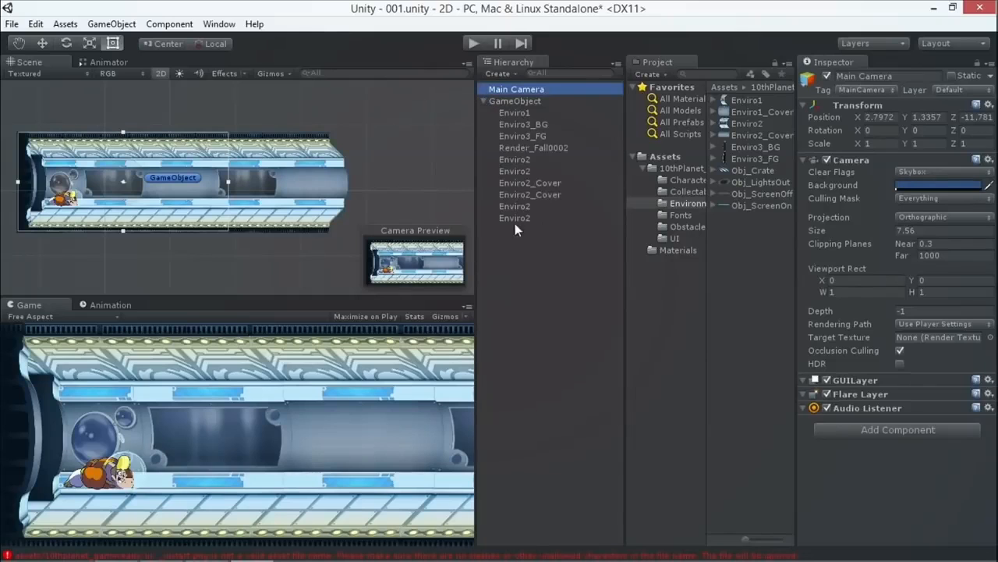
click(67, 199)
right_click(550, 143)
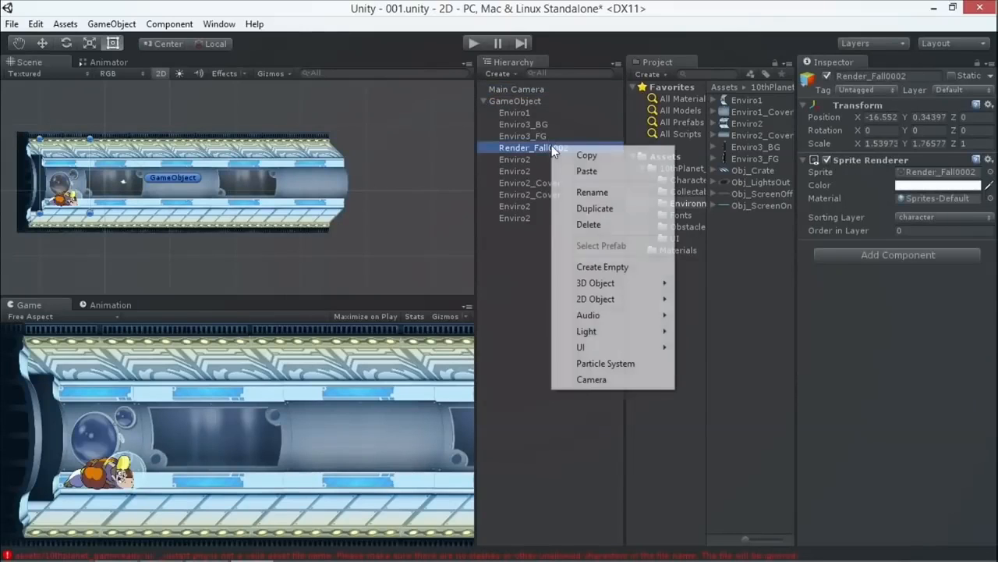
click(587, 223)
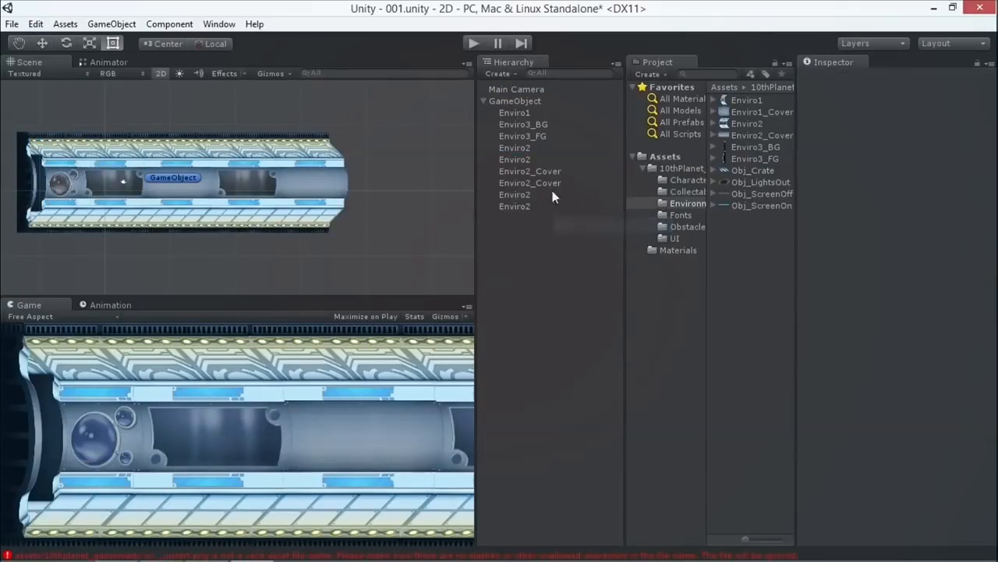
click(12, 23)
click(39, 75)
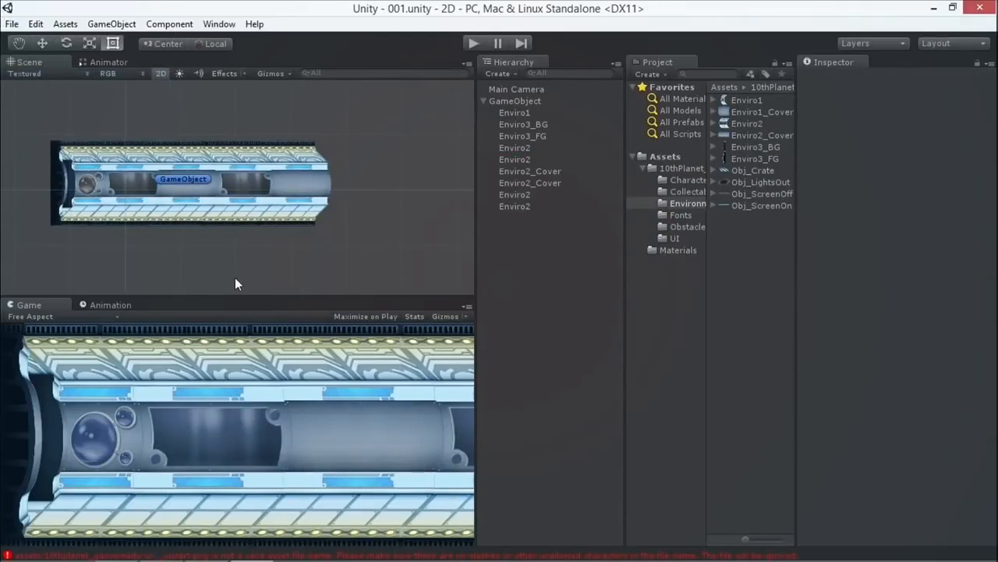
Delete the CollectFuel0002 animator controller and the full animation clip from the Collectables folder
scroll(227, 261, up, 1)
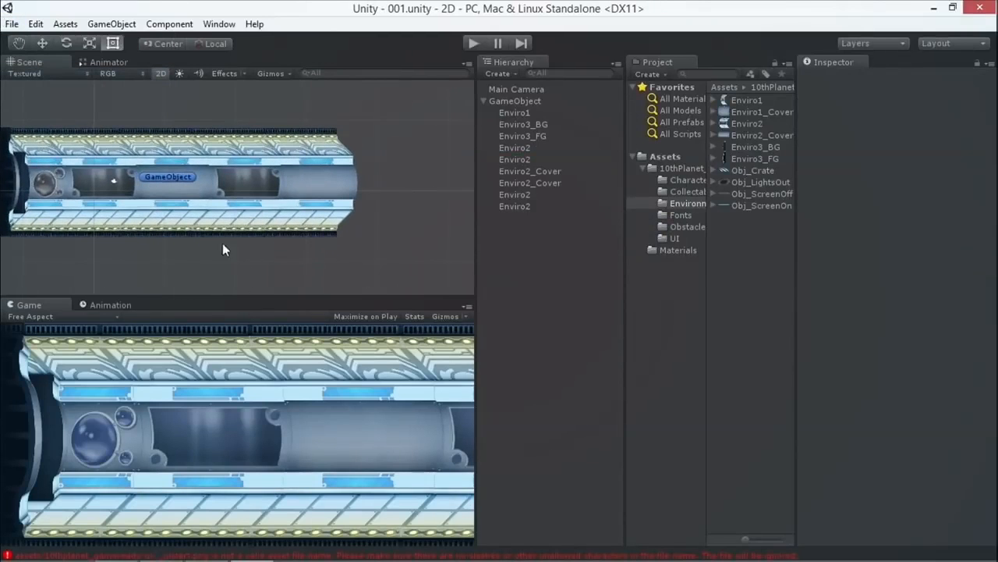
click(22, 44)
drag(56, 100, 120, 112)
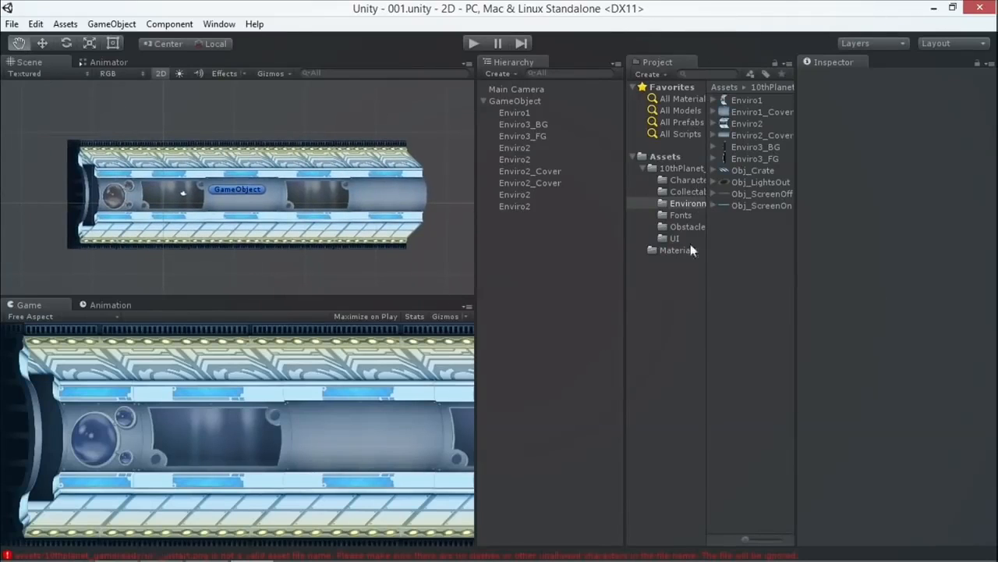
click(693, 192)
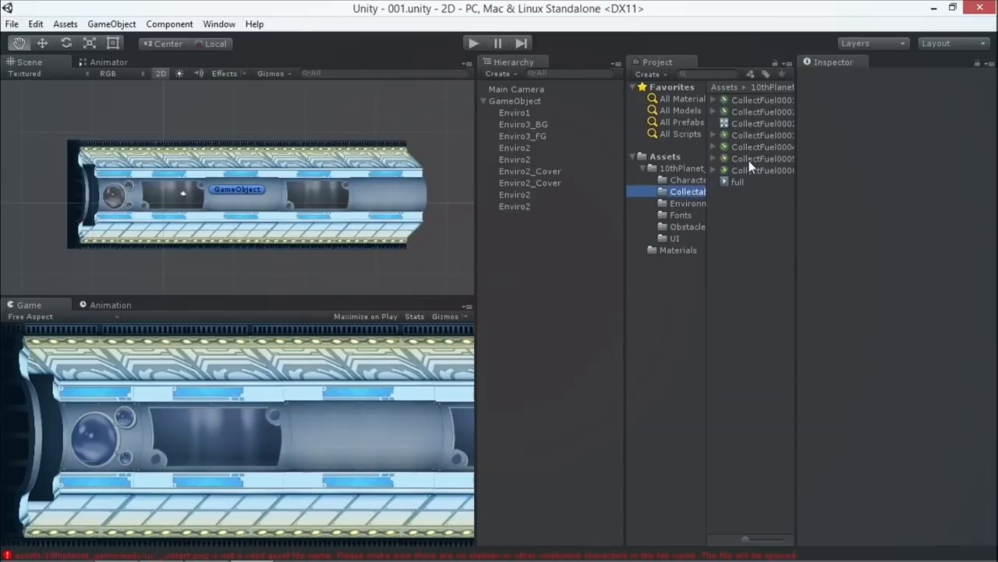
click(753, 170)
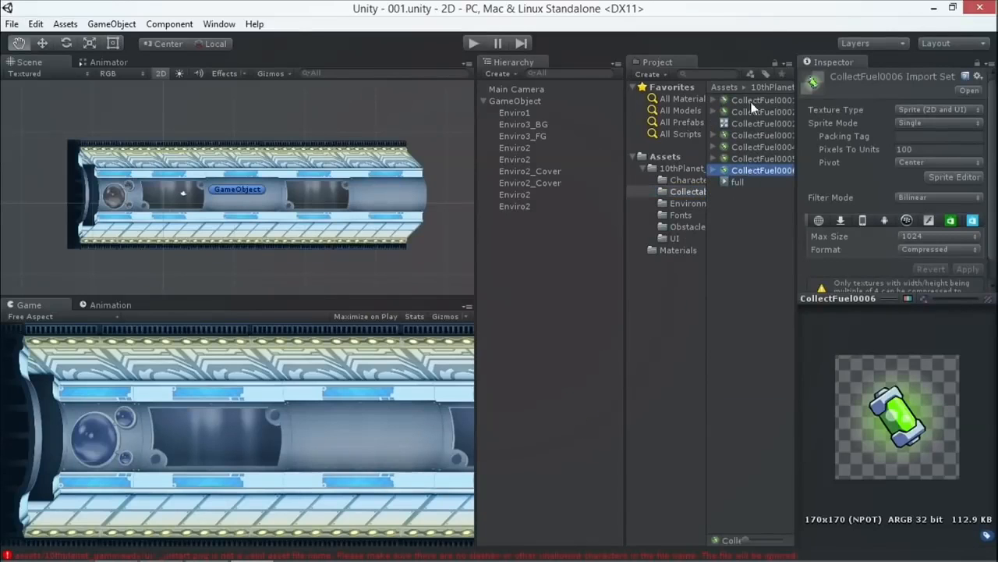
click(744, 124)
click(735, 182)
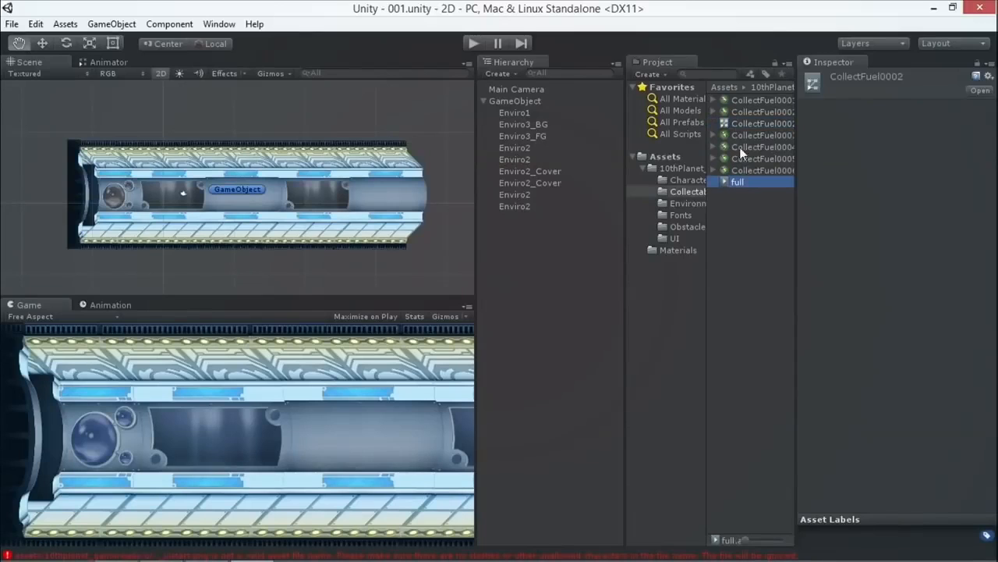
ctrl+click(740, 123)
right_click(741, 123)
click(777, 179)
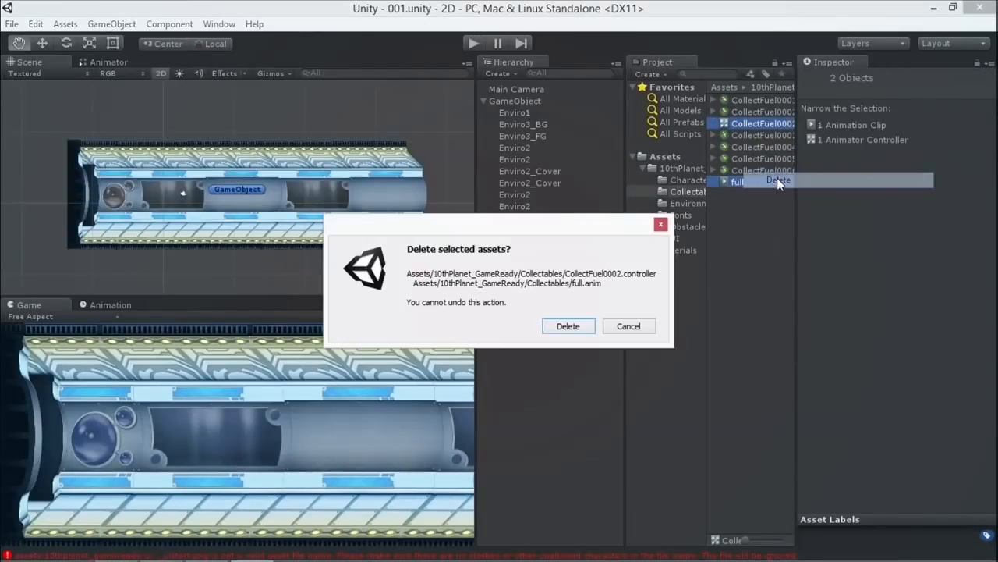
click(566, 326)
Flip back and forth through the CollectFuel sprites in the Collectables folder to preview the fuel cell's animation frames
click(737, 100)
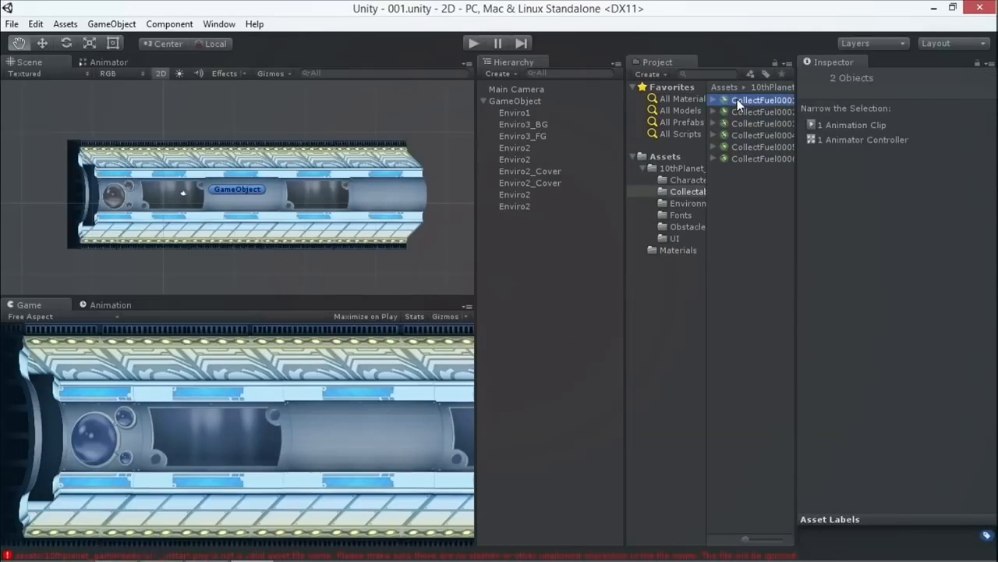
key(Down)
key(Down)
key(Down)
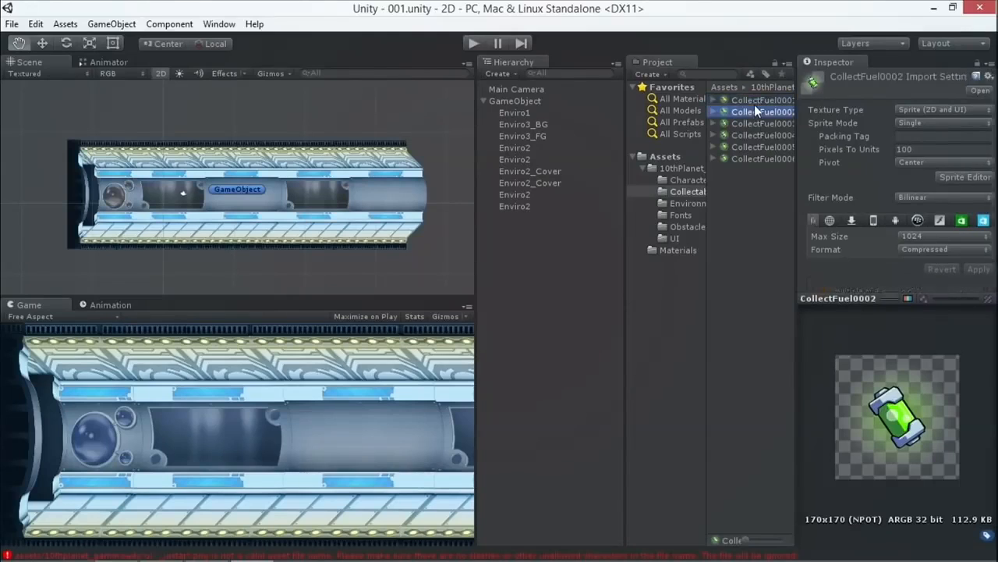
key(Down)
key(Down)
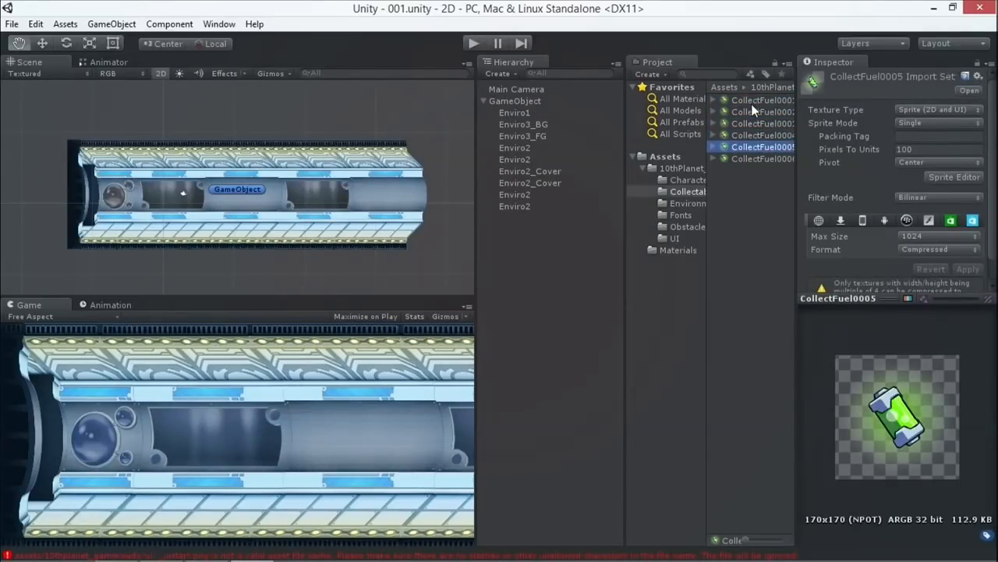
key(Up)
key(Up)
key(Up)
key(Up)
key(Up)
key(Down)
key(Down)
key(Down)
key(Down)
key(Down)
key(Up)
key(Up)
key(Up)
key(Up)
key(Up)
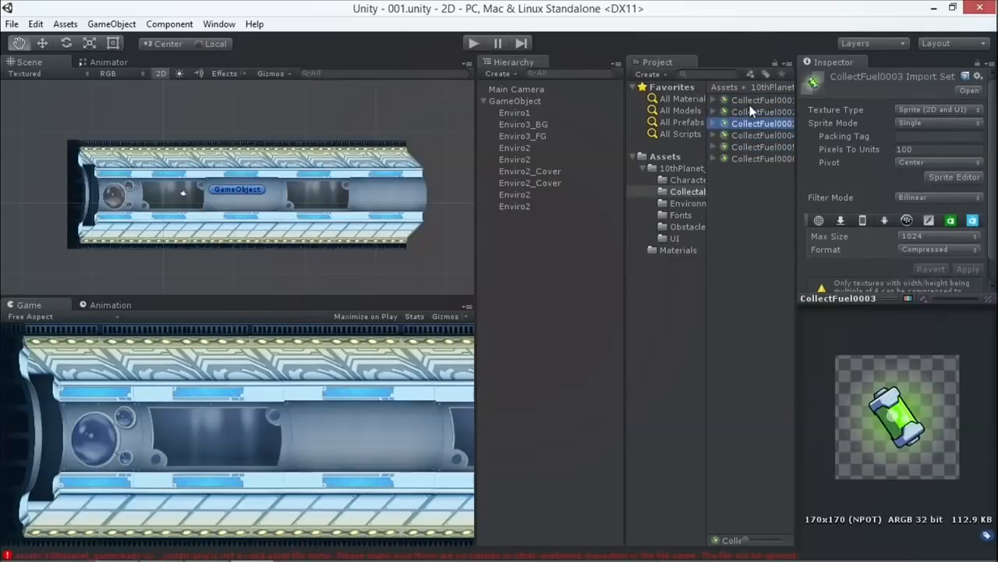
key(Down)
key(Down)
Place the CollectFuel0001 sprite in the corridor at about X 8.96, Y -0.46 and frame it in the scene
click(743, 98)
drag(741, 98, 226, 206)
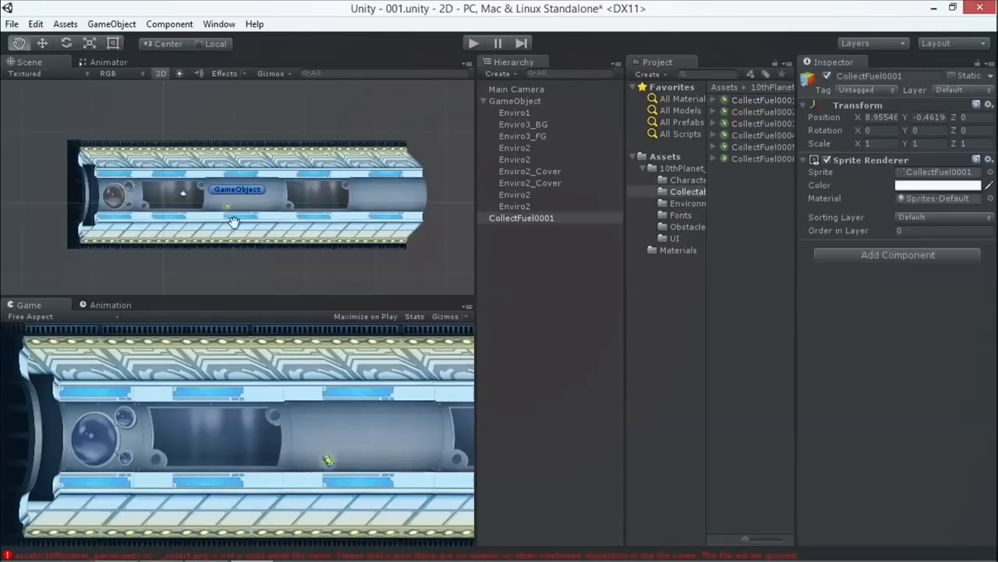
double_click(526, 219)
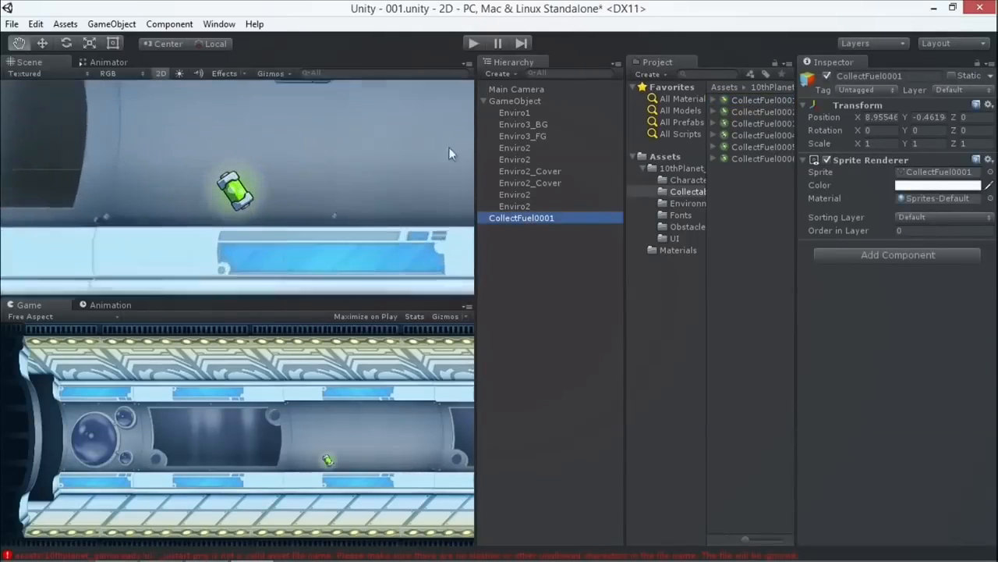
Test-play the scene with the single CollectFuel0001 sprite, stop it and delete the sprite from the scene
click(475, 44)
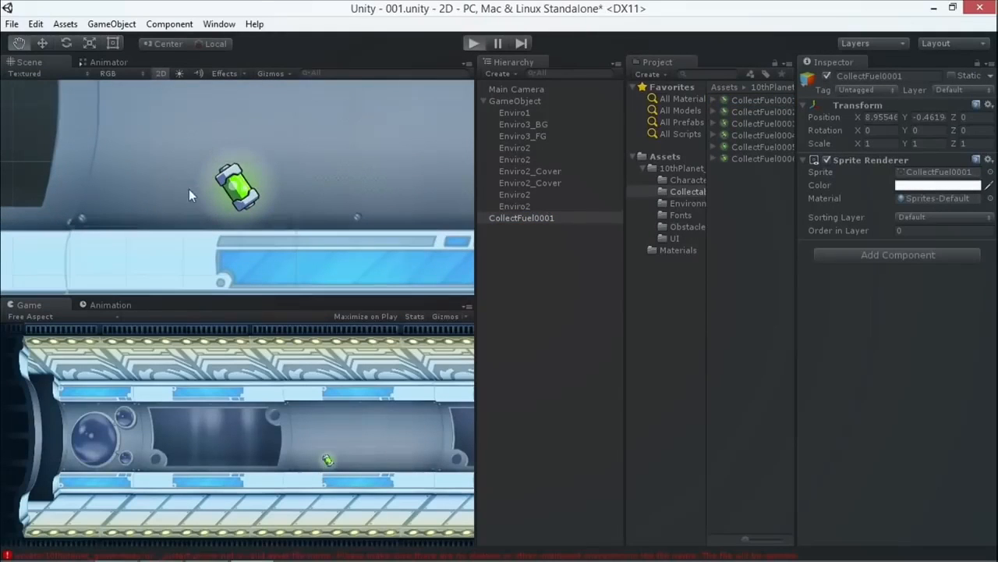
click(473, 44)
scroll(262, 168, down, 5)
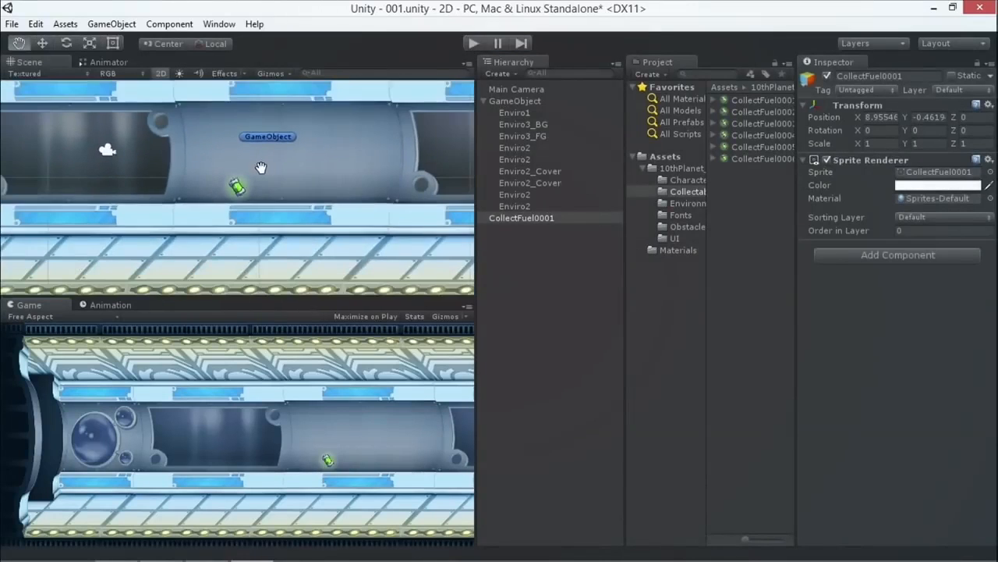
scroll(263, 168, down, 2)
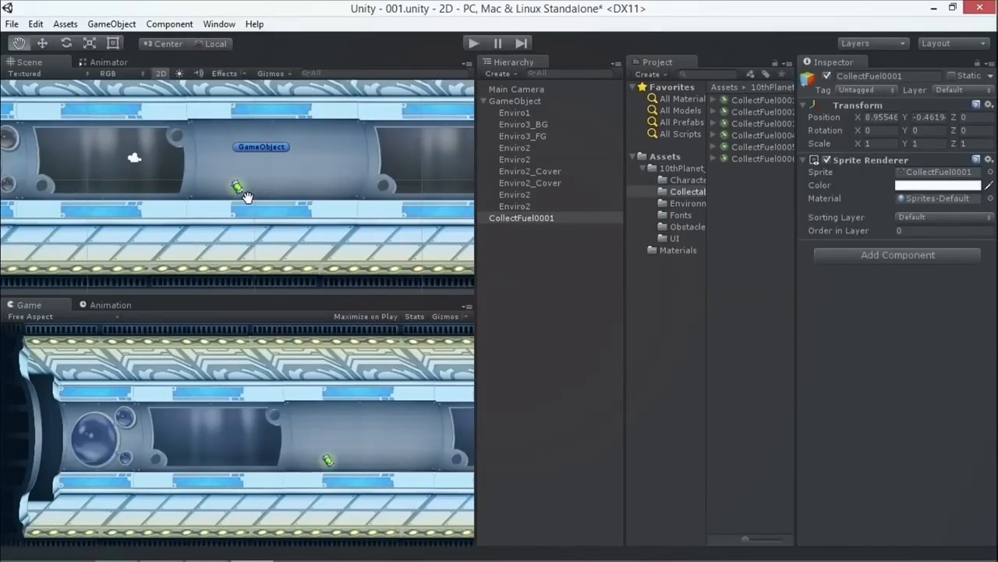
right_click(508, 216)
click(568, 298)
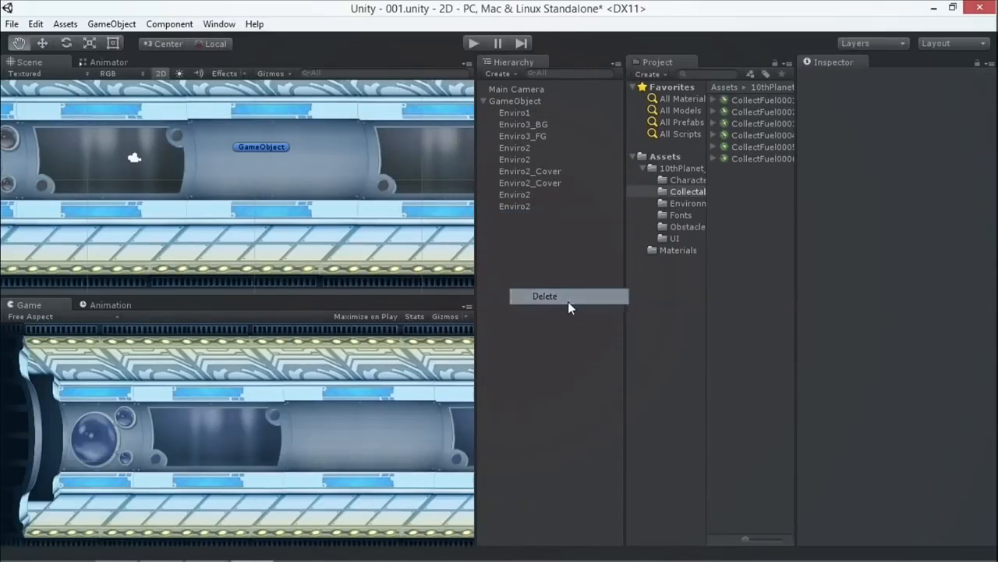
Select all six fuel sprites, CollectFuel0001 to CollectFuel0006, in the Collectables folder
click(758, 100)
shift+click(751, 159)
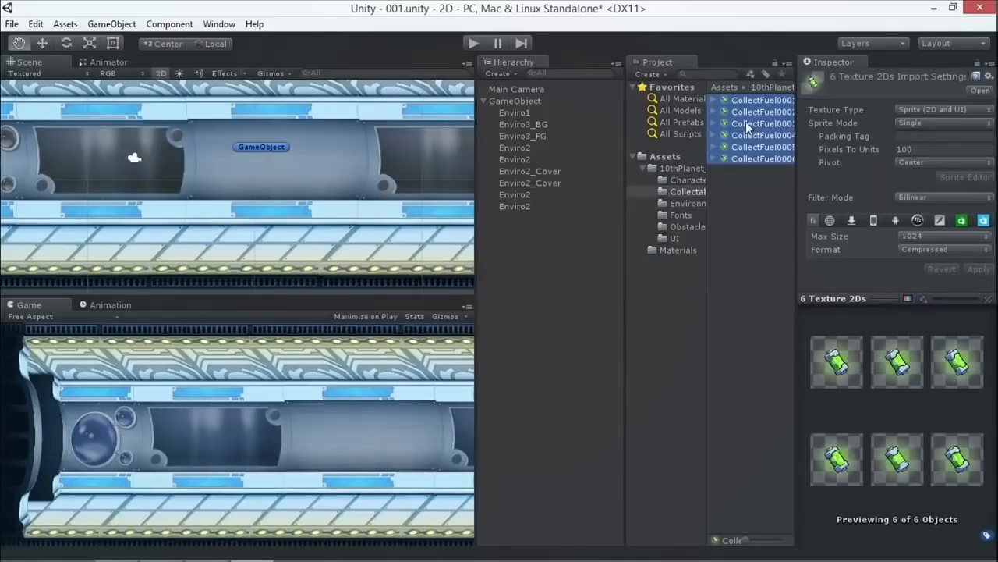
Create an animated fuel can in the scene from the six selected CollectFuel sprites, saving the animation as fuelcanrotation
drag(737, 148, 255, 215)
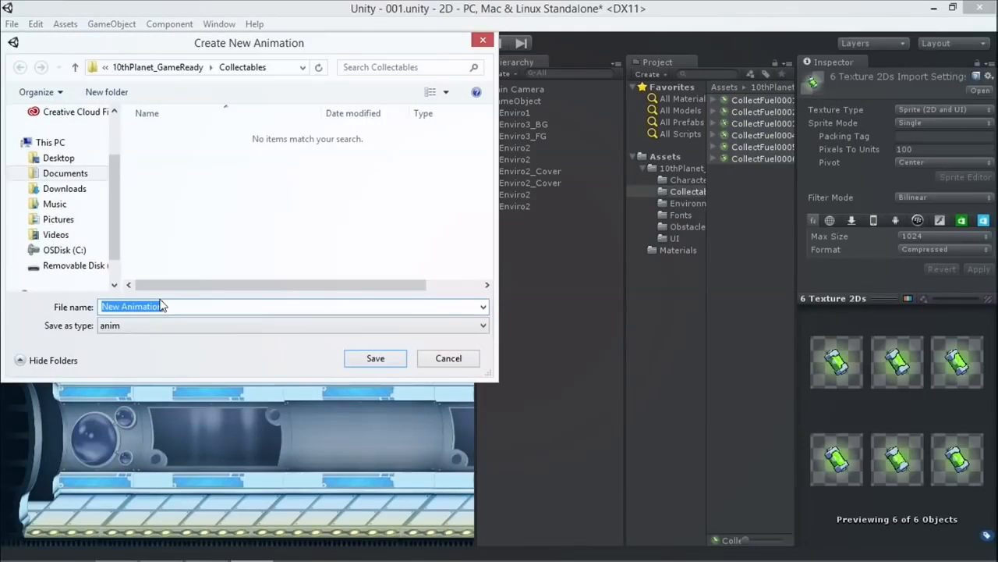
text(ful)
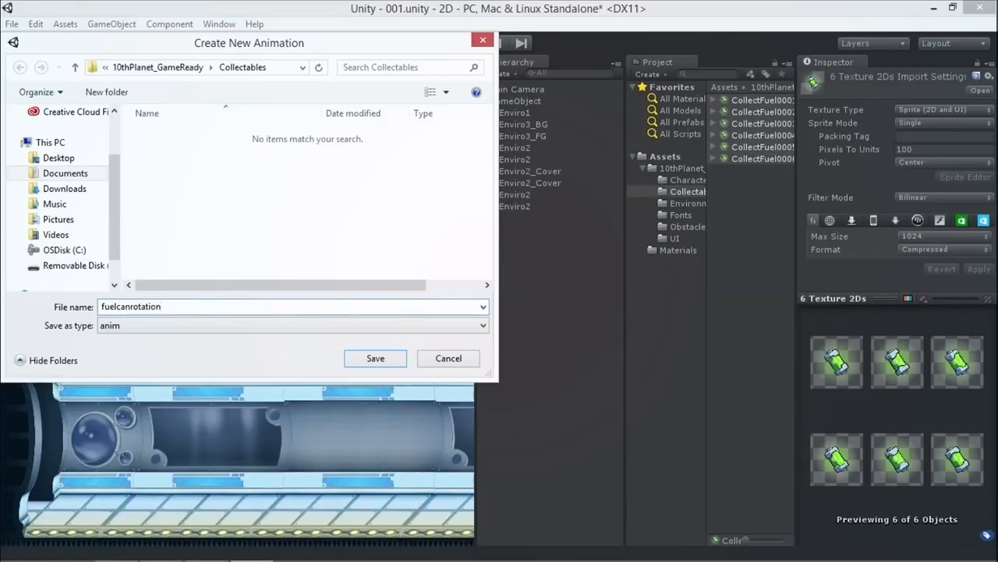
click(375, 358)
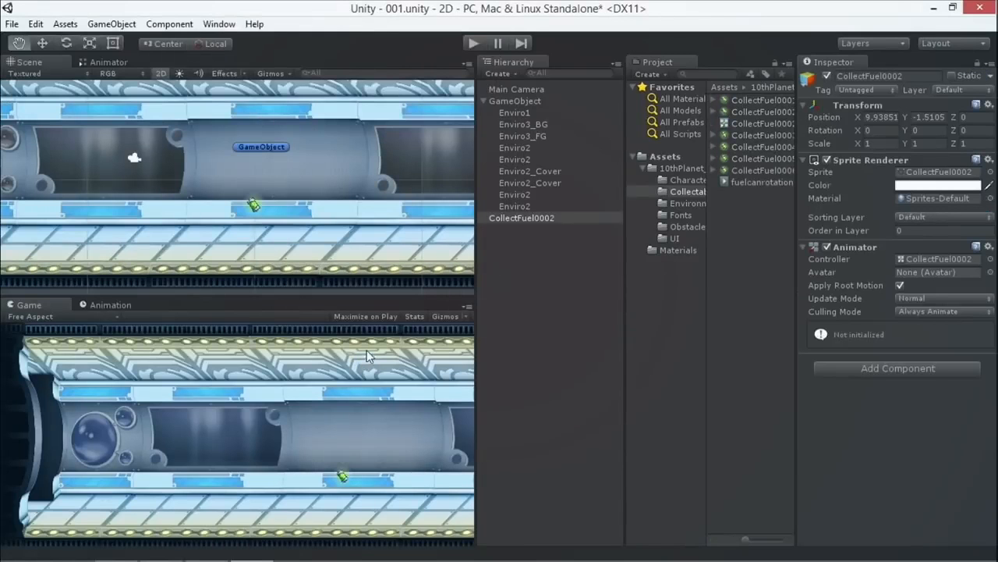
Enlarge the fuel can to a scale of about 2.4 and place it at about X 9.6, Y -0.14
double_click(514, 218)
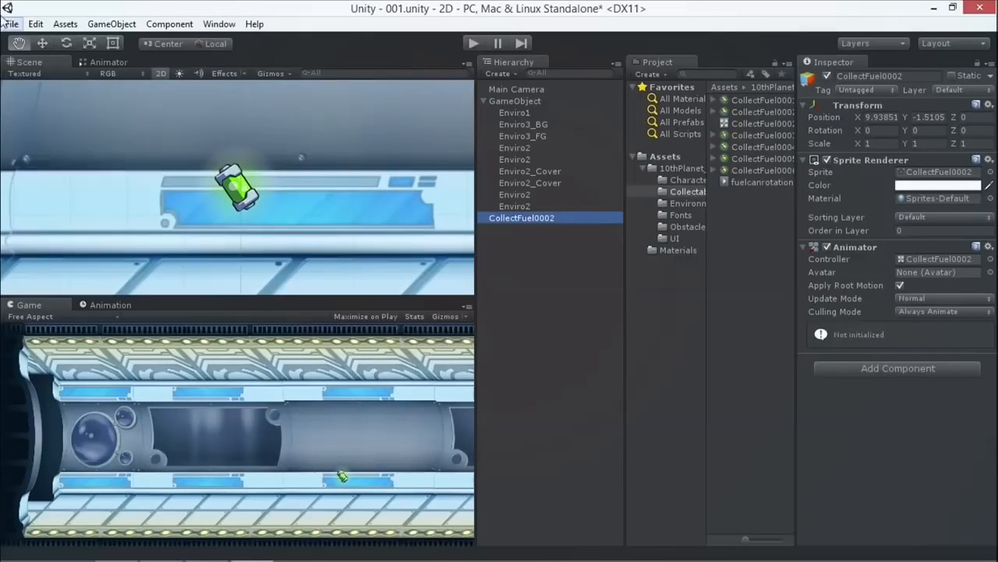
click(113, 43)
scroll(238, 189, down, 8)
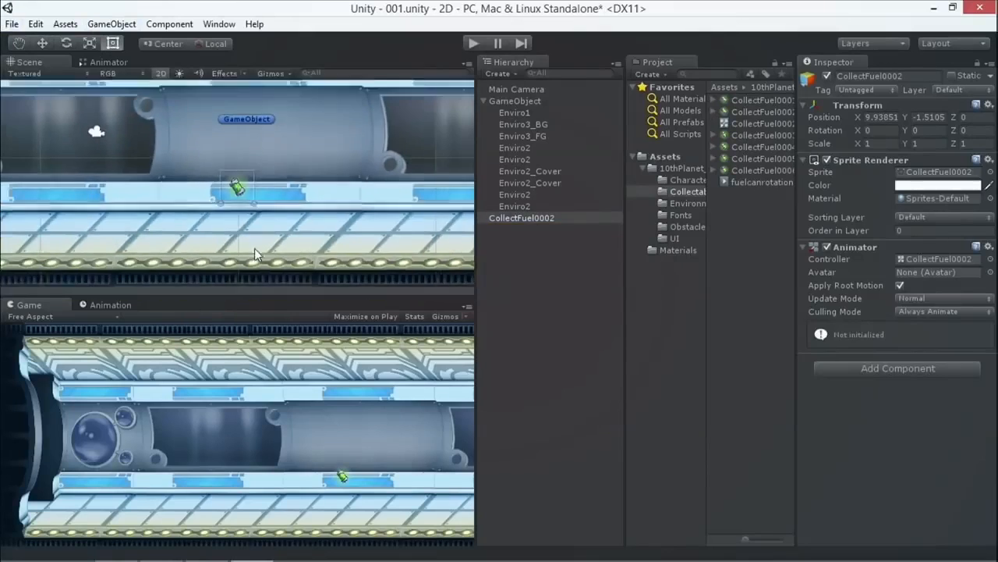
scroll(238, 189, up, 5)
drag(261, 164, 270, 99)
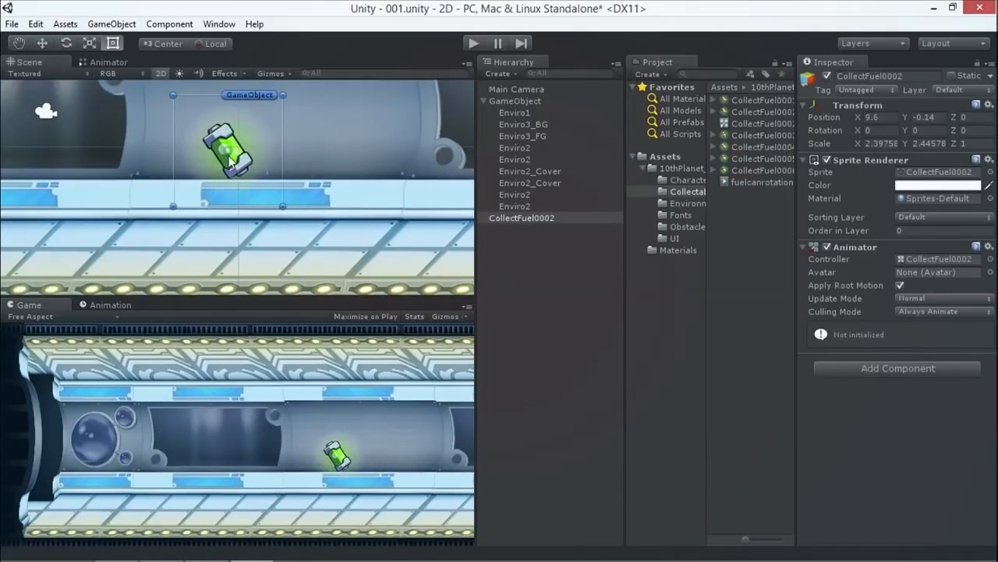
Play the scene briefly to preview the fuel can's rotation, and stop playback
click(472, 42)
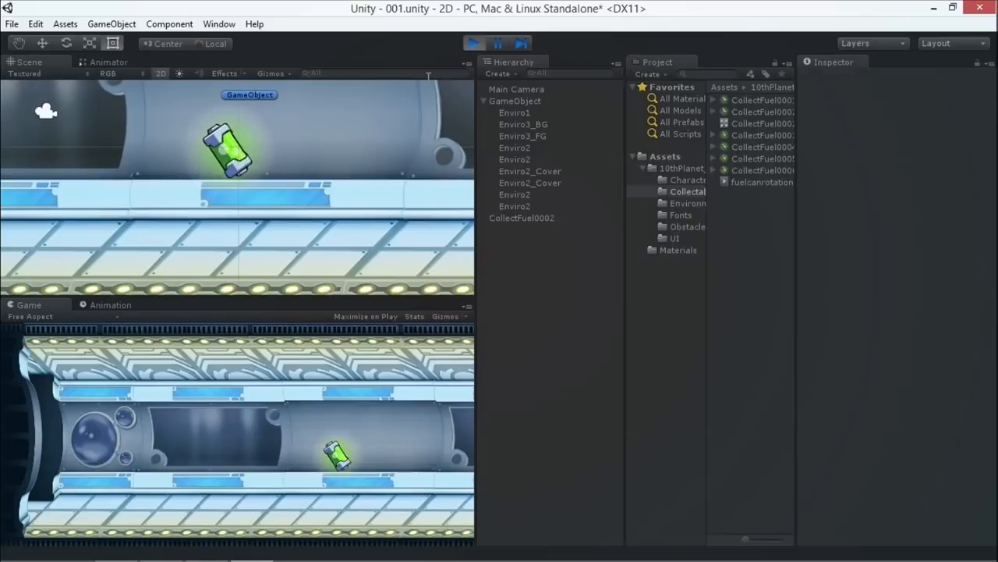
click(472, 43)
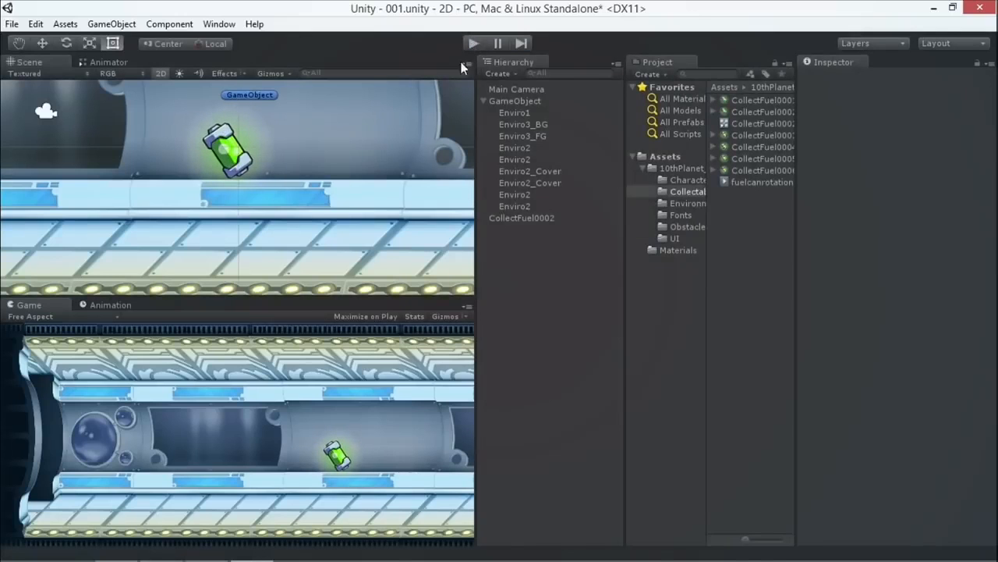
click(231, 132)
Open the Animation window for CollectFuel0002 and expand its Sprite track to show the frame thumbnails
click(517, 222)
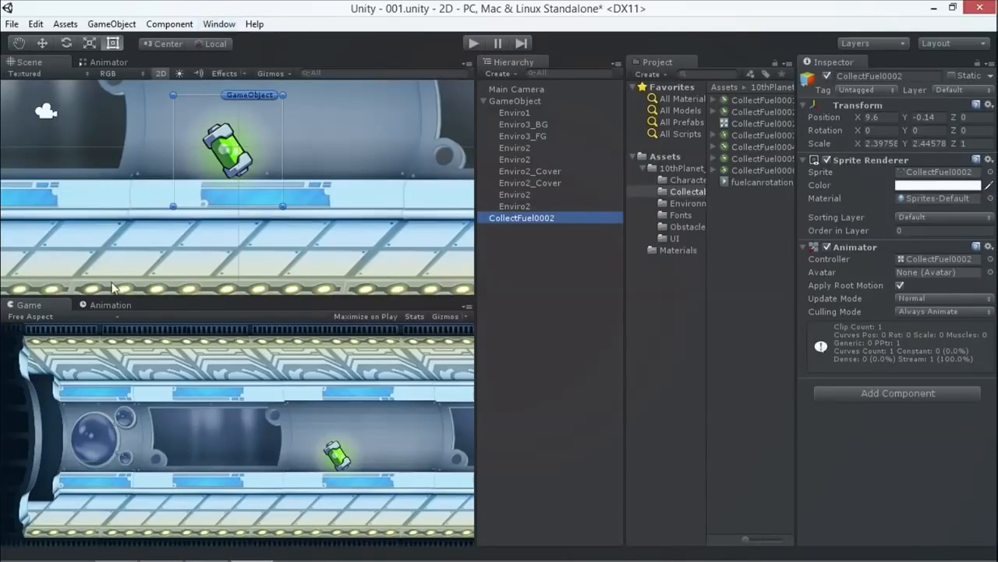
click(220, 24)
click(154, 187)
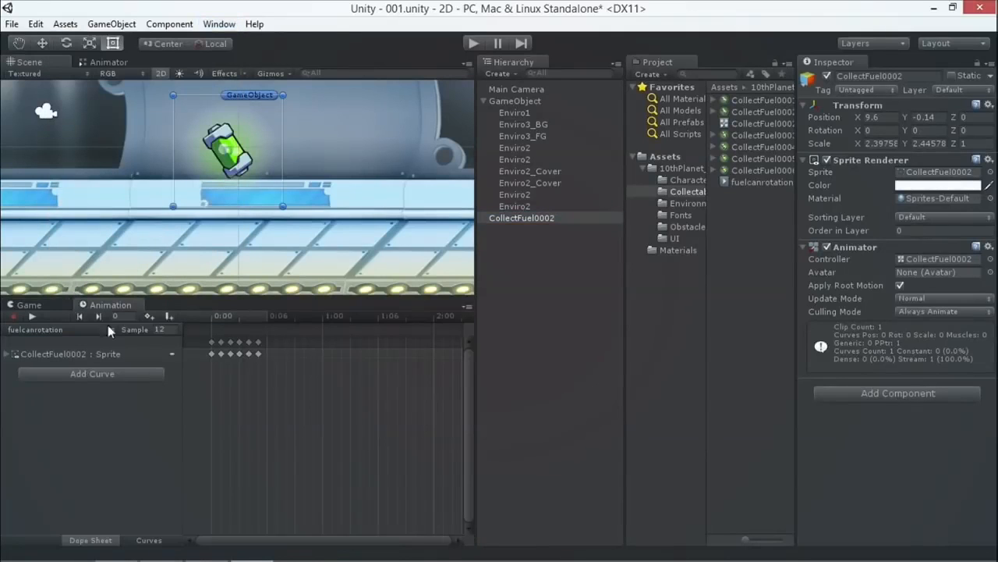
drag(218, 318, 240, 319)
click(6, 354)
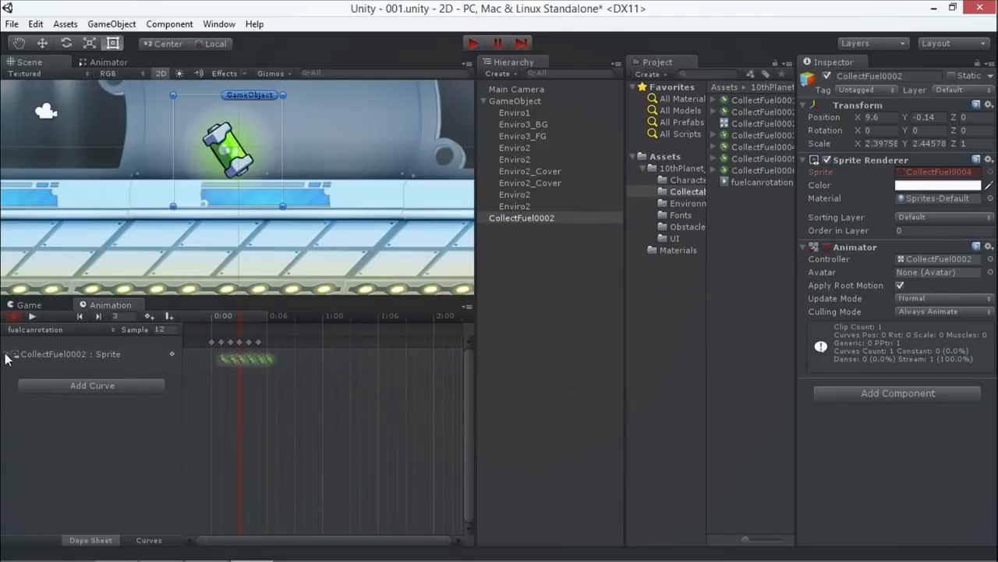
Step through the fuelcanrotation keyframes and set the animation's sample rate to 24
click(230, 358)
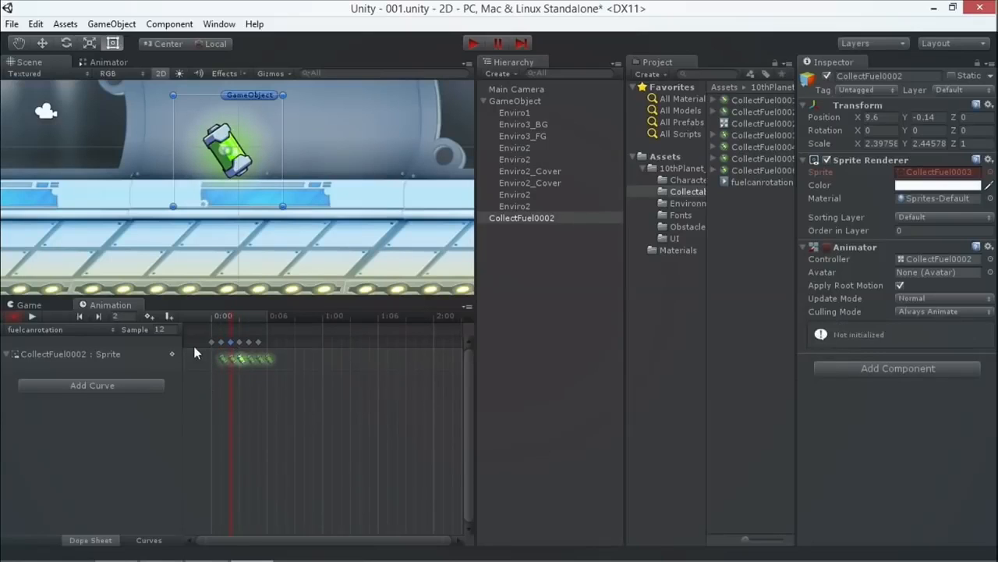
click(216, 352)
drag(216, 358, 234, 359)
click(268, 361)
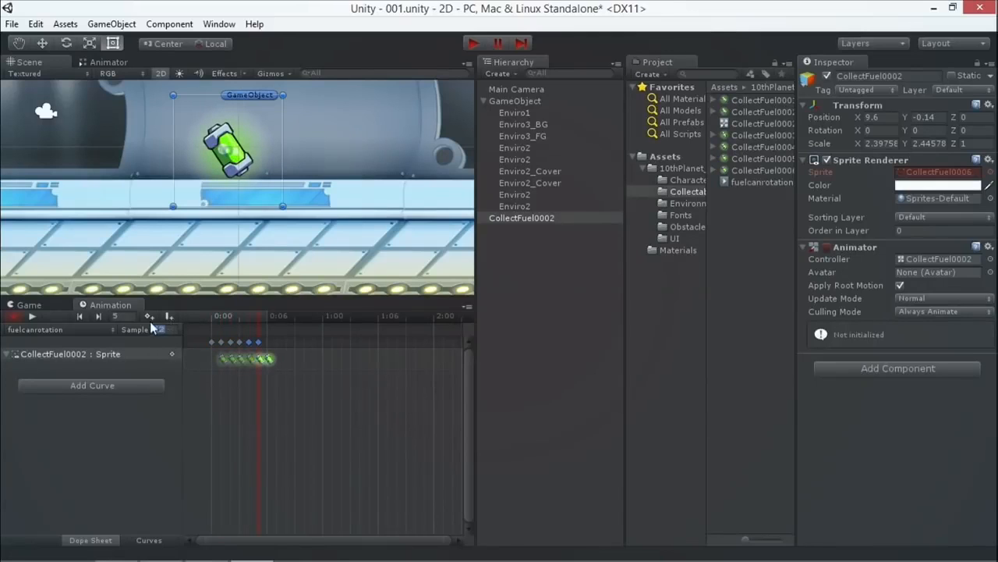
text(2)
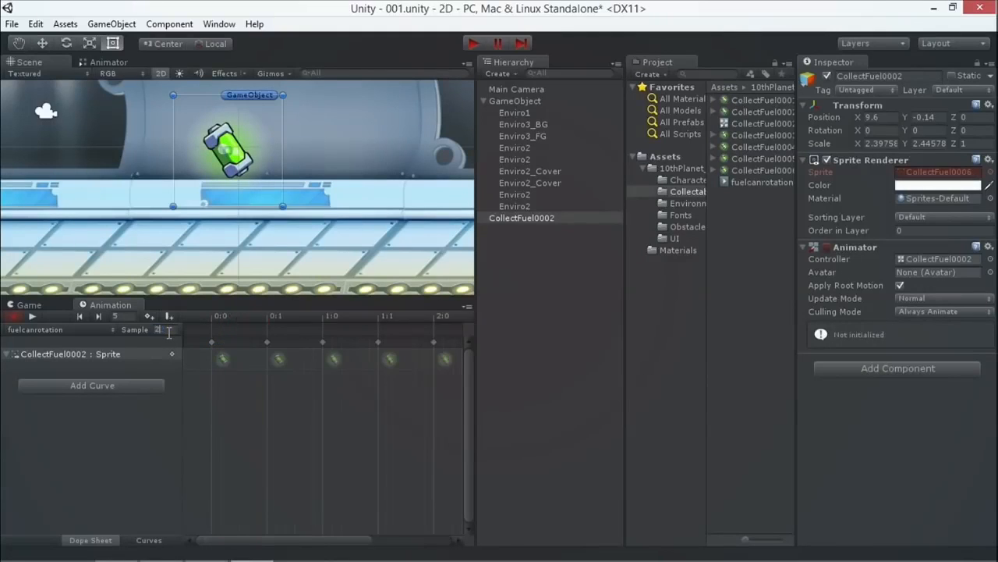
text(4)
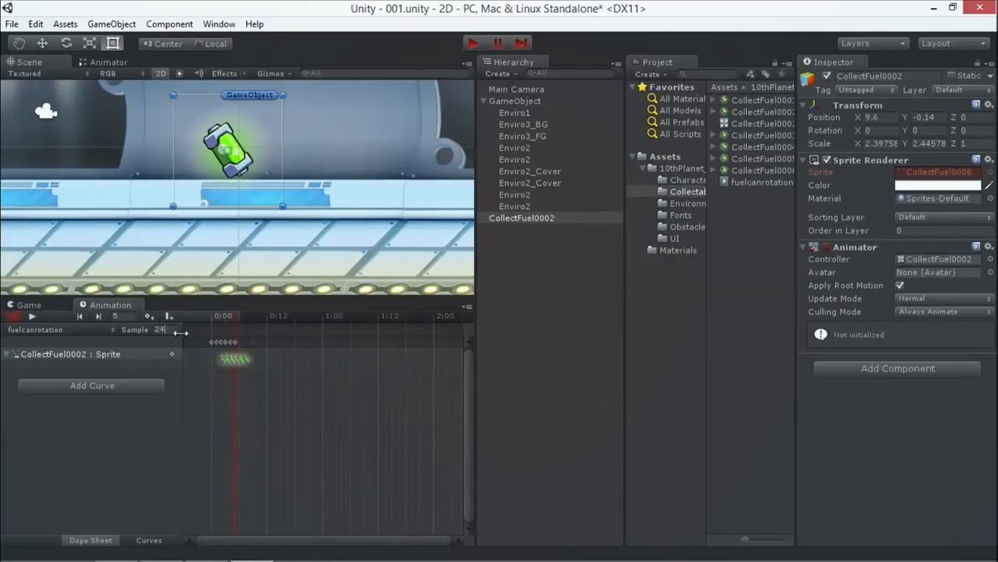
Play the scene to check the fuel can's rotation at the new sample rate, and stop playback
click(474, 43)
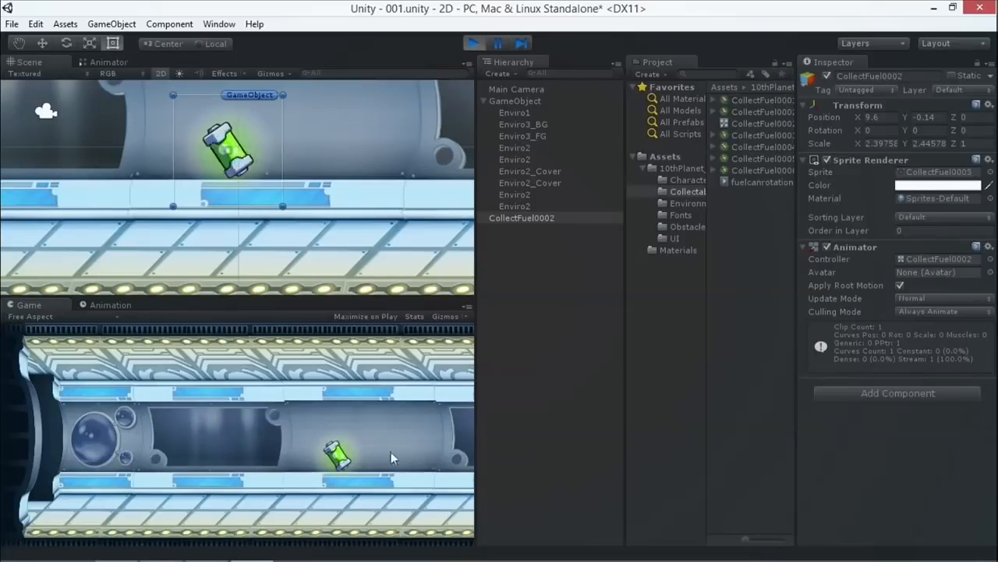
click(473, 44)
scroll(195, 237, down, 5)
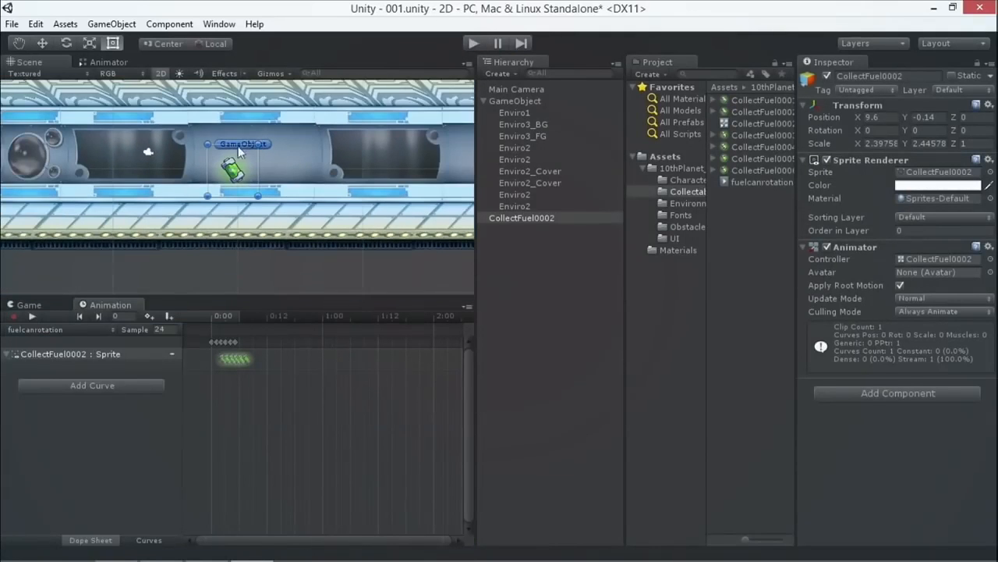
scroll(172, 147, down, 2)
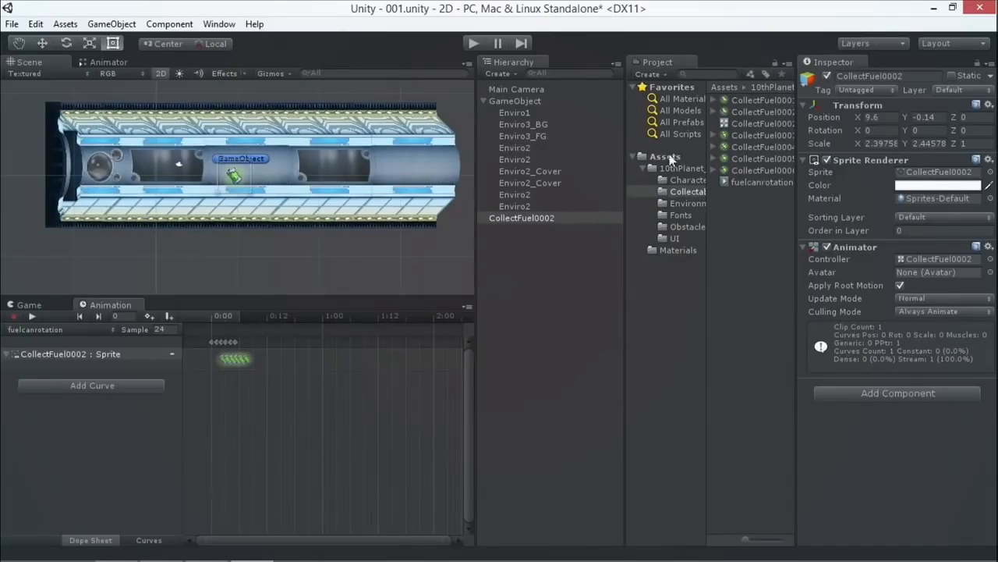
Delete the existing lazer animation clip and the Lazers0003 animator controller from the Obstacles folder
click(687, 227)
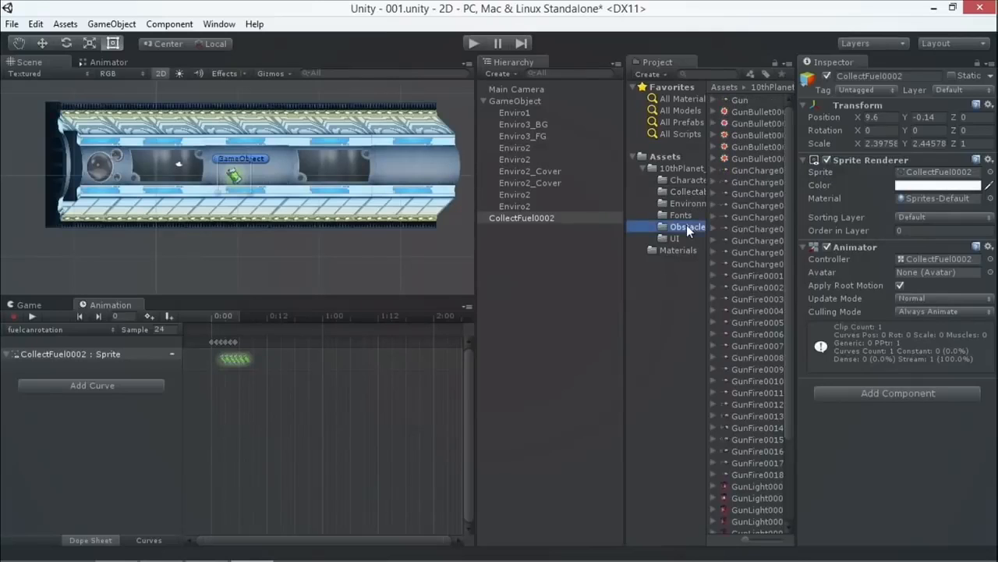
drag(786, 188, 795, 280)
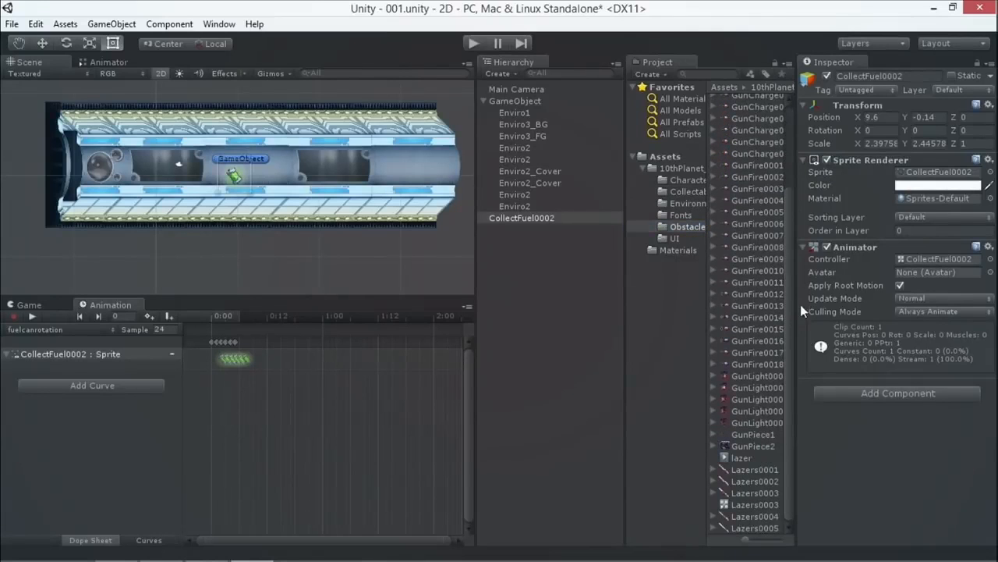
click(742, 459)
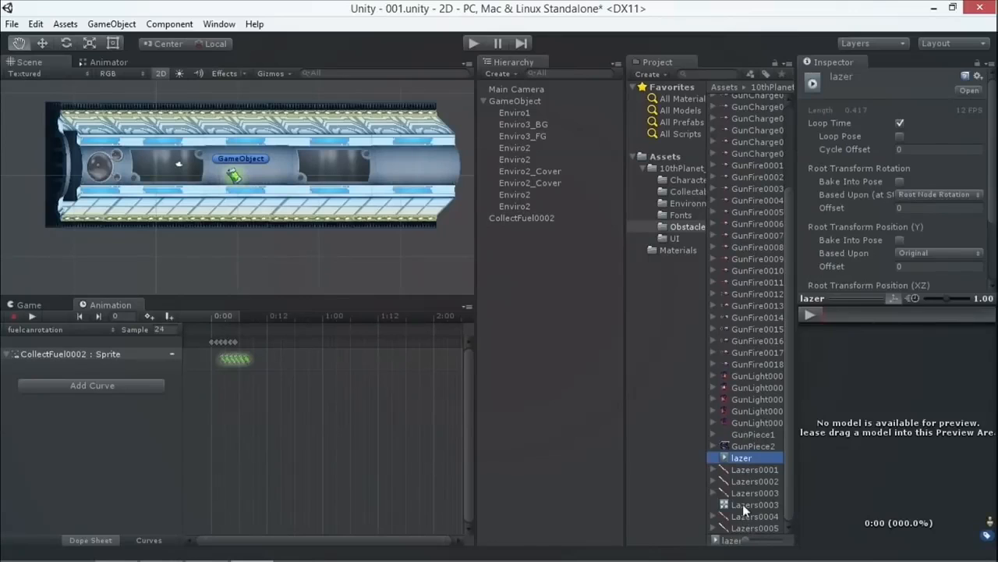
click(747, 504)
ctrl+click(741, 455)
right_click(741, 455)
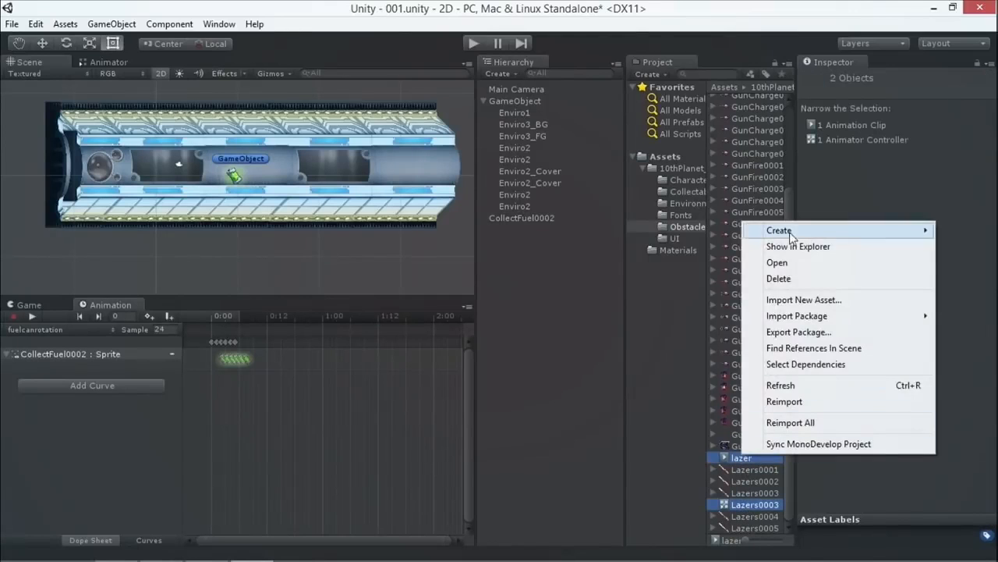
click(784, 280)
click(560, 323)
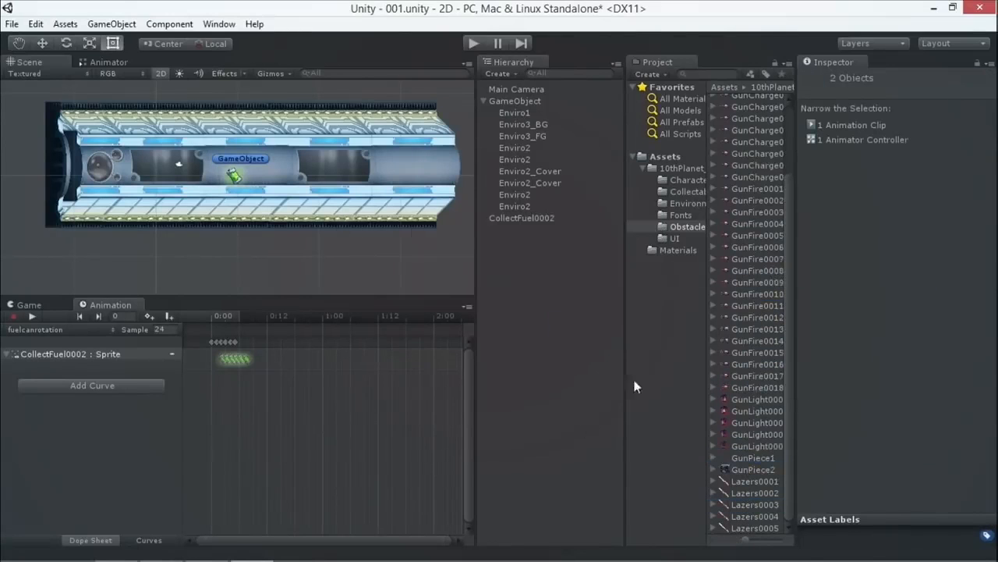
Create an animated laser in the scene from sprites Lazers0001 to Lazers0005, saving the animation as lazer
click(745, 491)
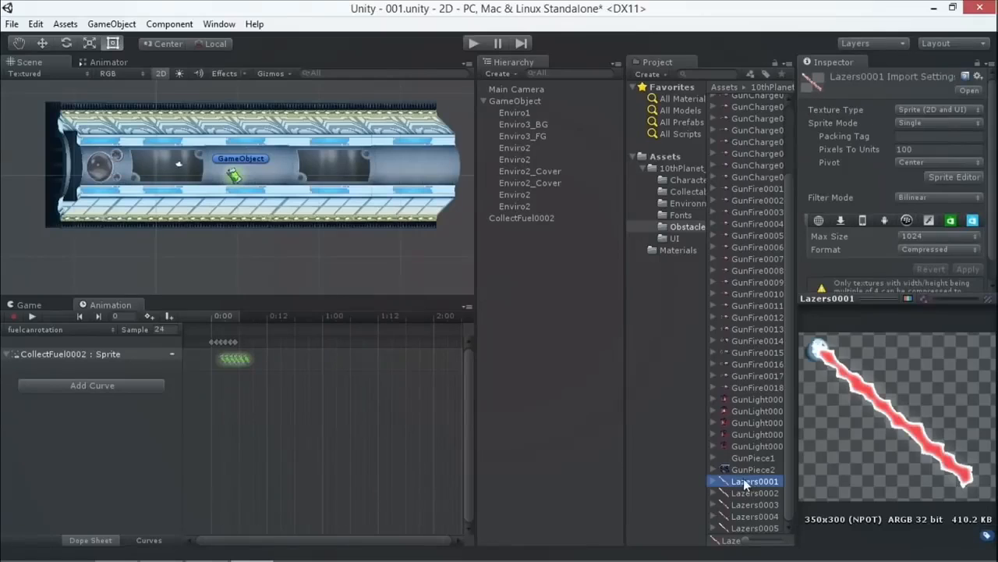
key(Down)
key(Down)
key(Down)
click(754, 481)
shift+click(755, 528)
drag(755, 528, 384, 176)
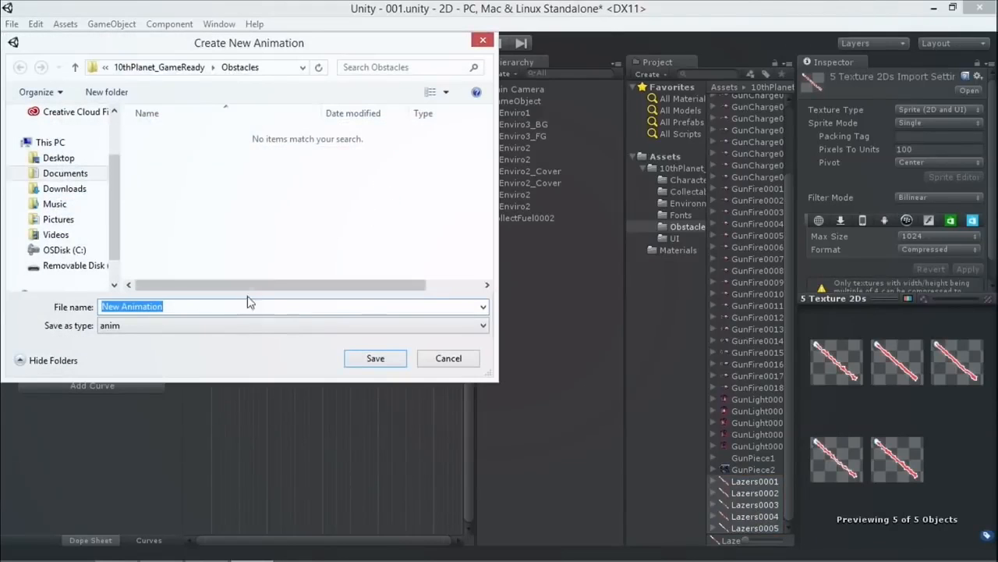
text(lazer)
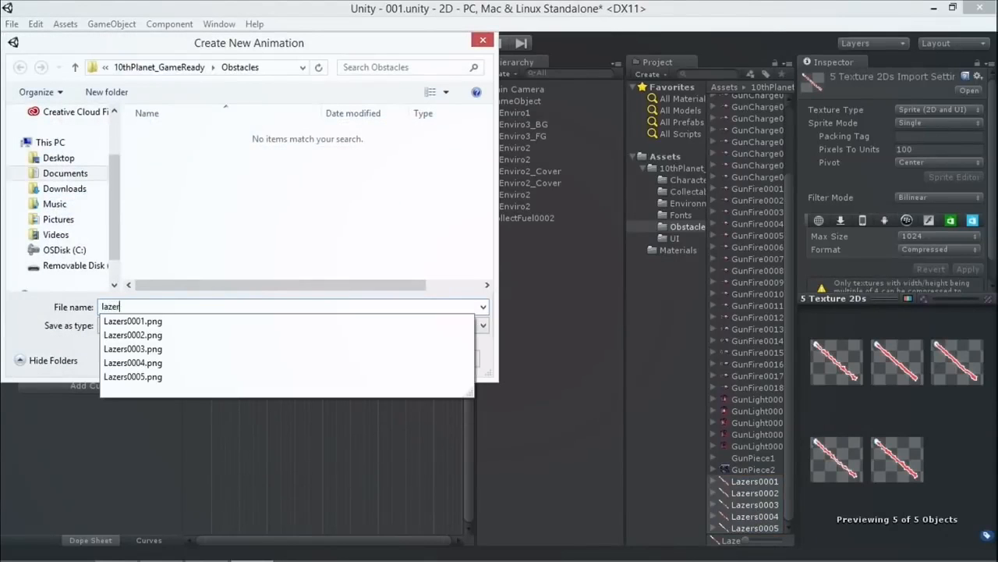
key(Return)
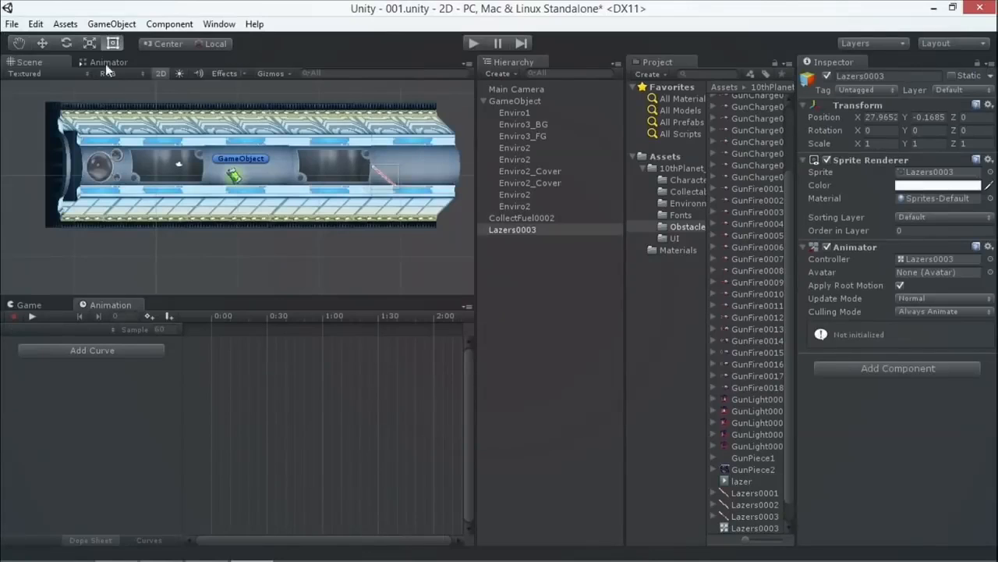
Mirror the laser with an X scale of -1 and move it to about X 15.6, Y -2.0
click(43, 44)
drag(391, 166, 296, 173)
click(868, 144)
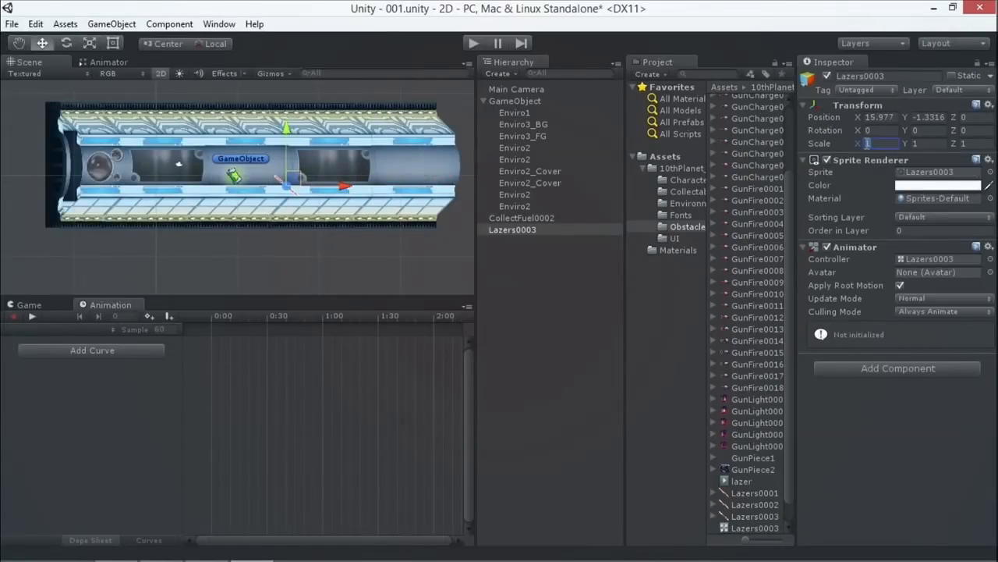
text(-1)
key(Return)
key(f)
drag(248, 188, 232, 209)
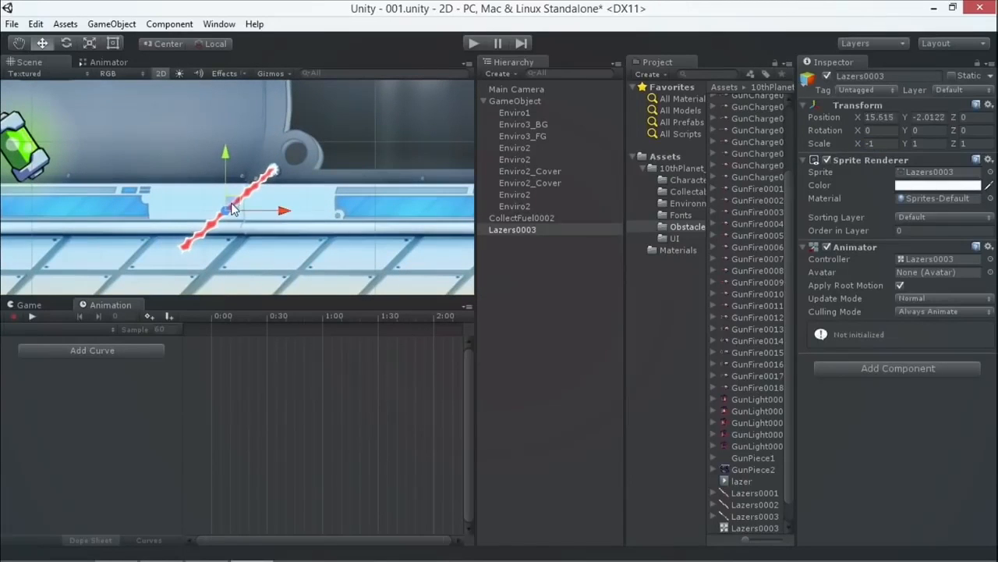
Duplicate the laser, offset the copy about 1.08 units below it, and parent the copy to the original
click(520, 229)
key(ctrl+d)
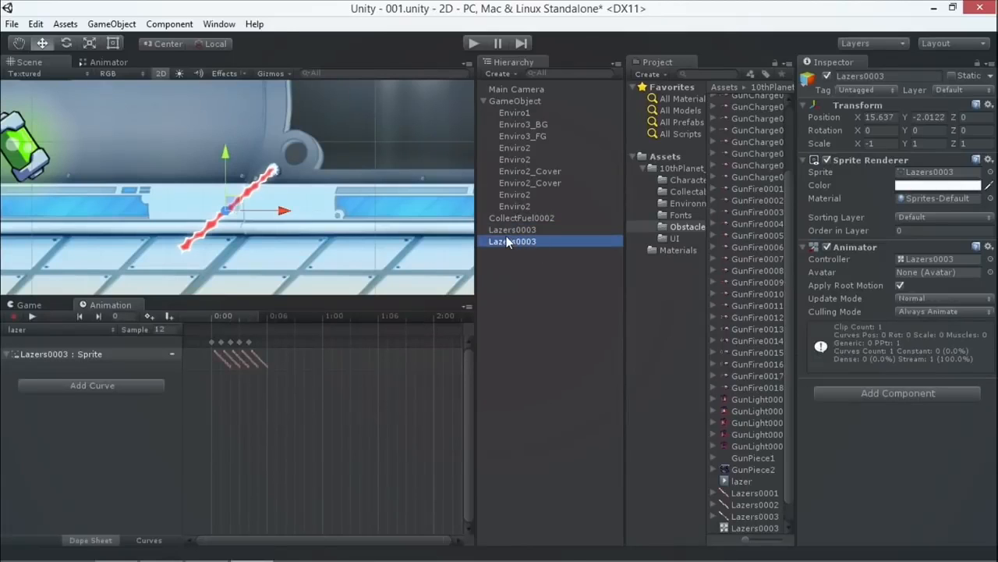
drag(223, 150, 220, 184)
drag(511, 242, 485, 232)
scroll(251, 128, down, 5)
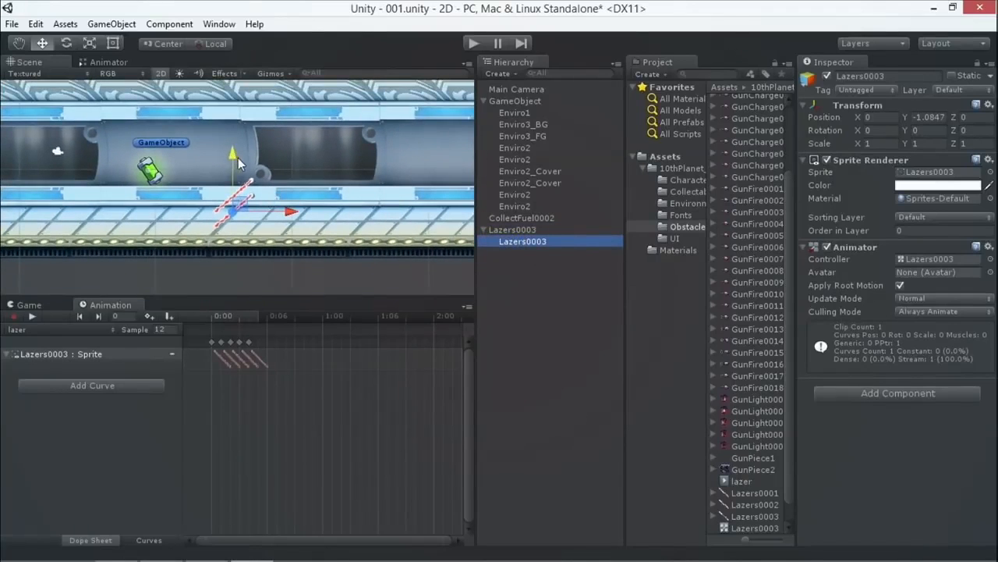
Save the current scene
click(11, 24)
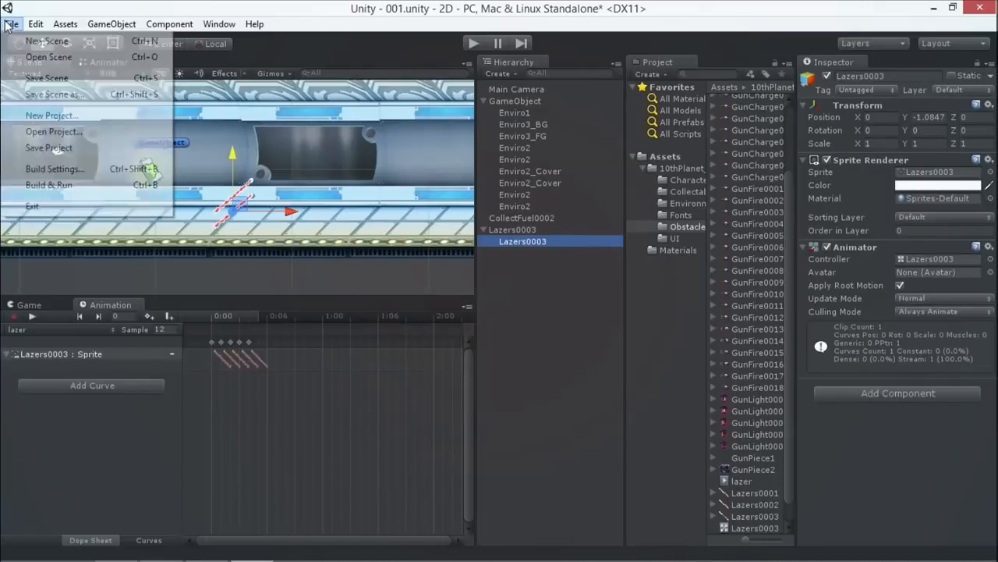
click(36, 78)
Move the parent Lazers0003 object with its child to about X 14.1, Y -2.3
click(499, 230)
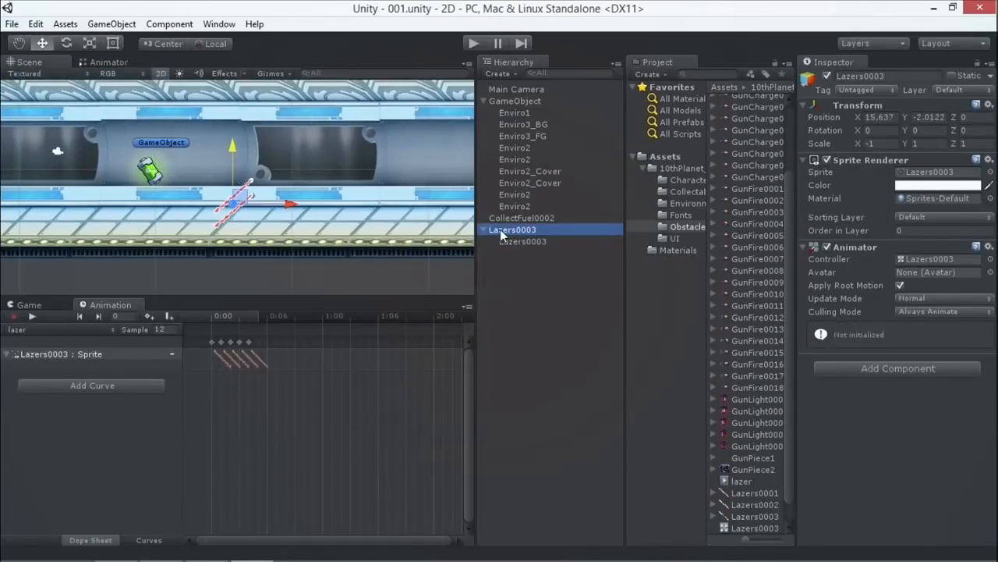
mouse_move(238, 193)
mouse_down()
mouse_move(374, 233)
mouse_move(230, 194)
mouse_up()
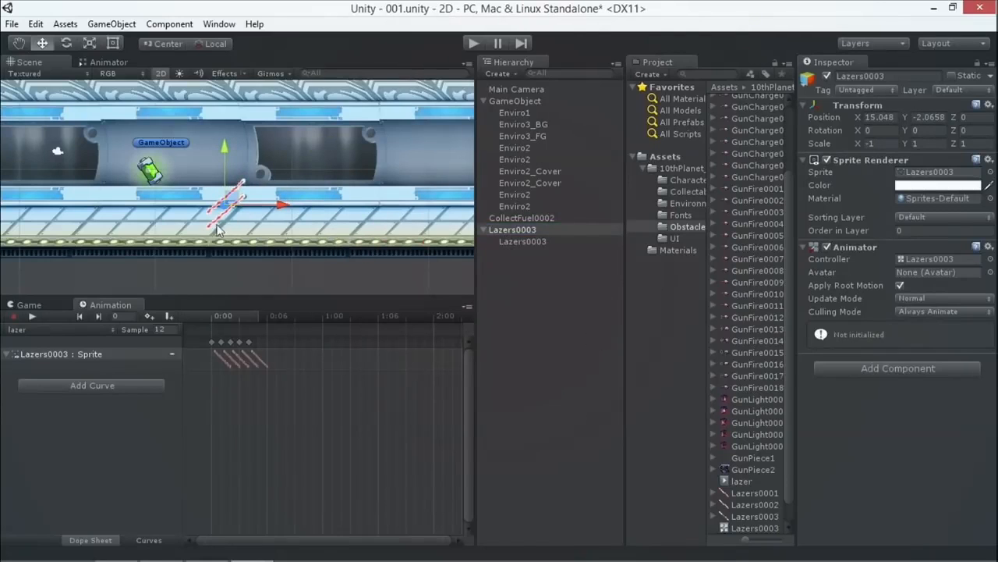
drag(234, 203, 198, 200)
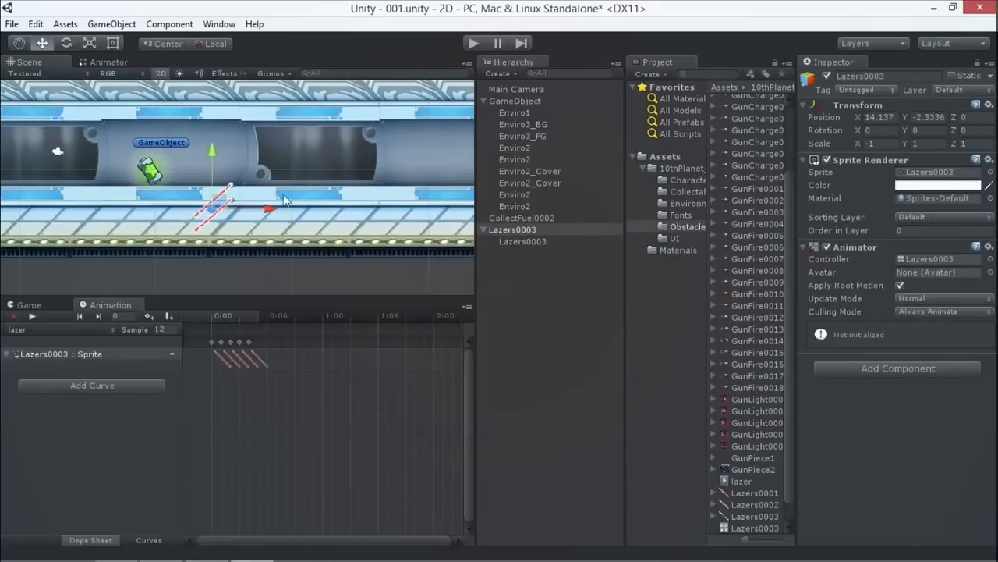
Play-test the scene to check the fuel can and laser animations, and stop playback
click(474, 43)
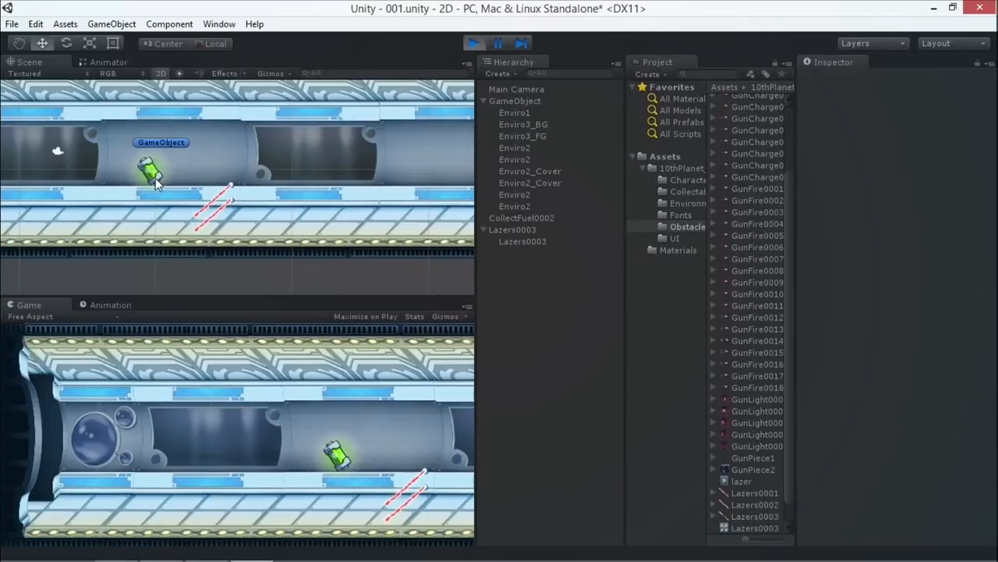
scroll(256, 161, down, 4)
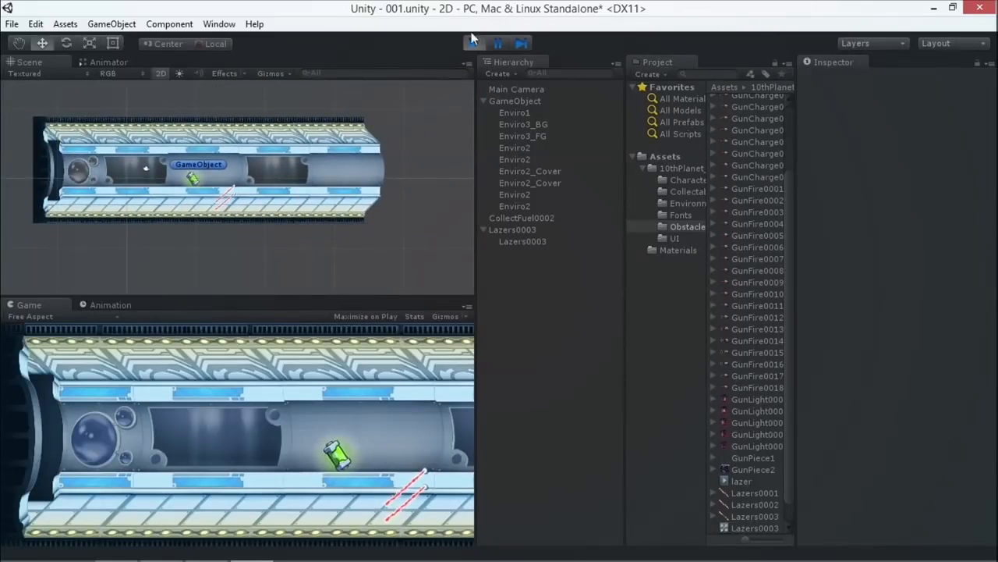
click(474, 43)
Save the current scene with the repositioned lasers
click(12, 25)
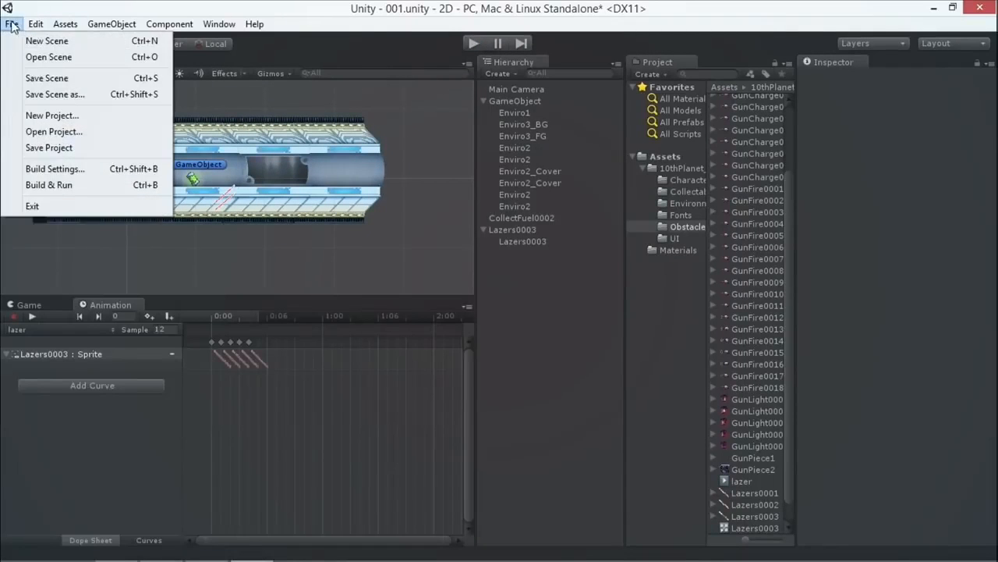
click(48, 78)
scroll(256, 235, down, 1)
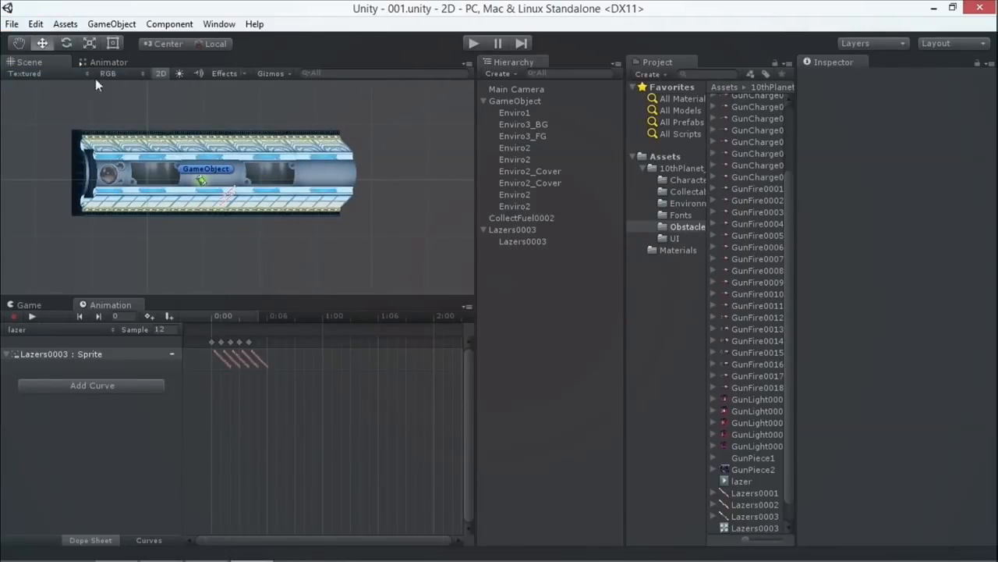
Move Enviro3_BG and Enviro3_FG out of the GameObject parent to the top level of the hierarchy
click(505, 228)
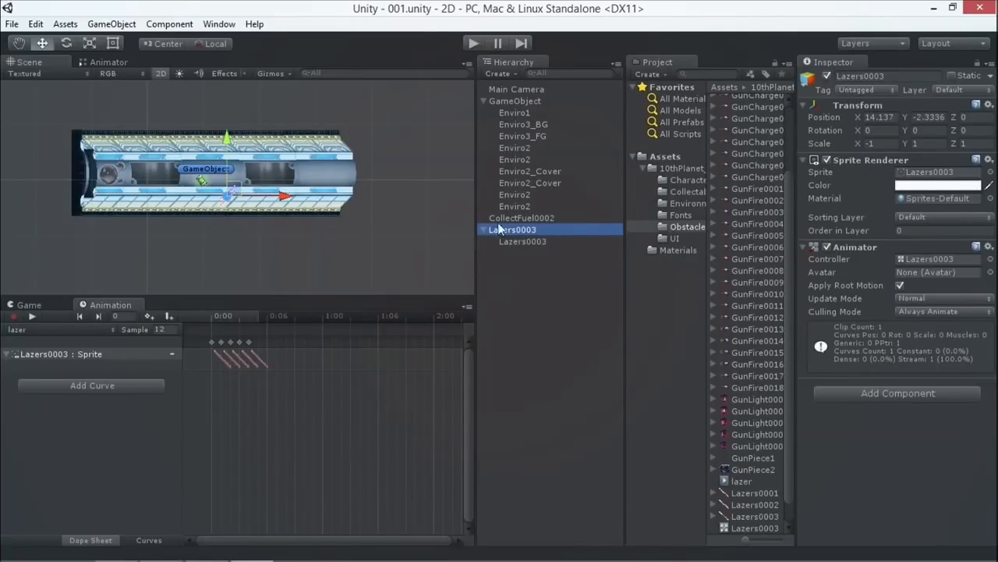
click(509, 102)
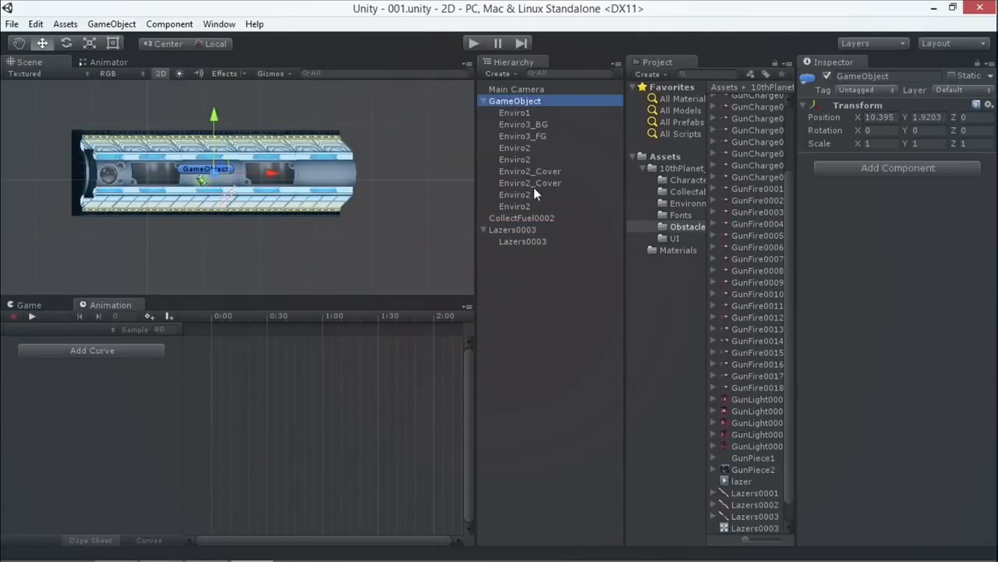
click(528, 135)
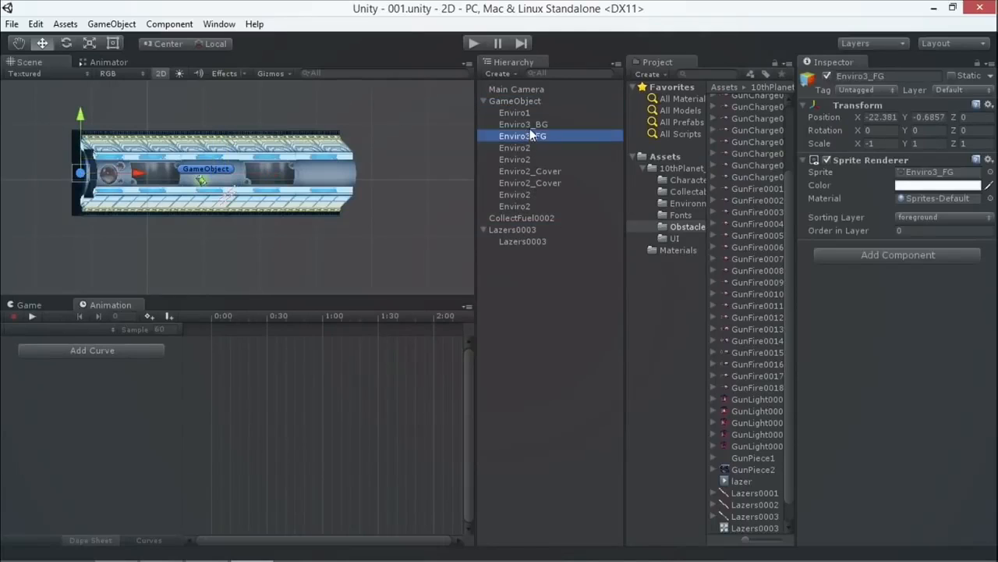
ctrl+click(528, 124)
drag(521, 131, 484, 97)
click(514, 124)
drag(204, 171, 227, 168)
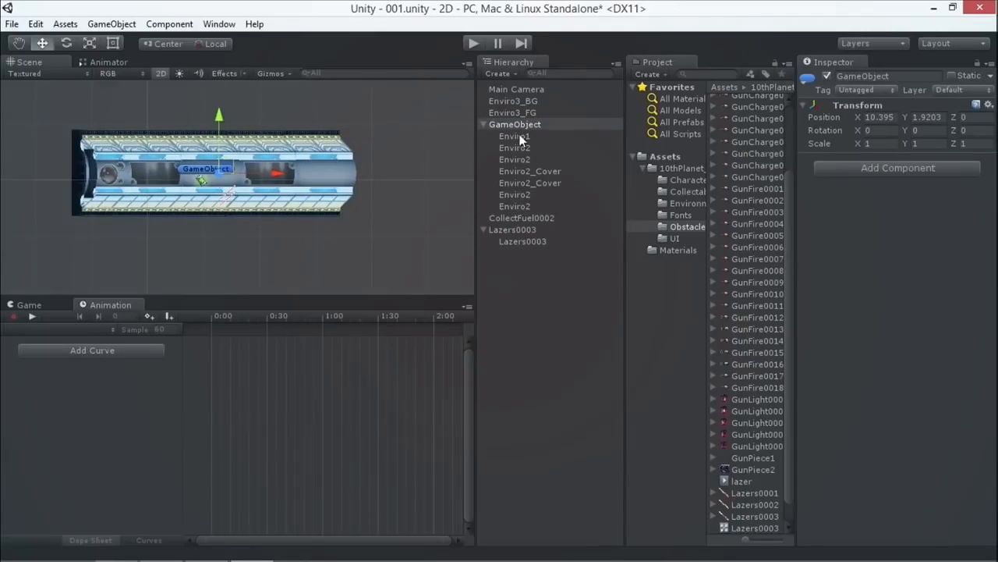
Parent CollectFuel0002 and the Lazers0003 pair to GameObject
click(535, 219)
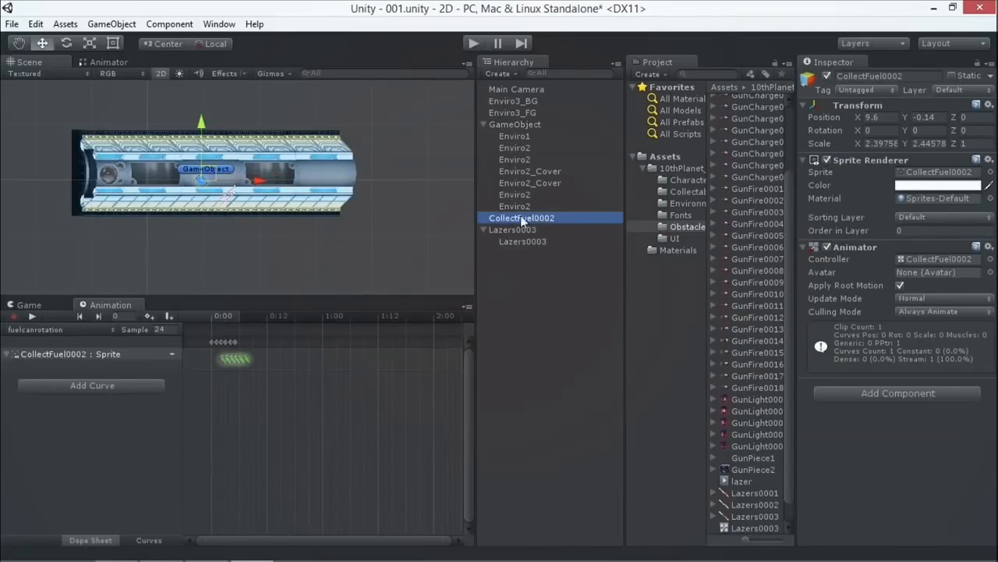
drag(525, 220, 521, 123)
drag(515, 229, 524, 123)
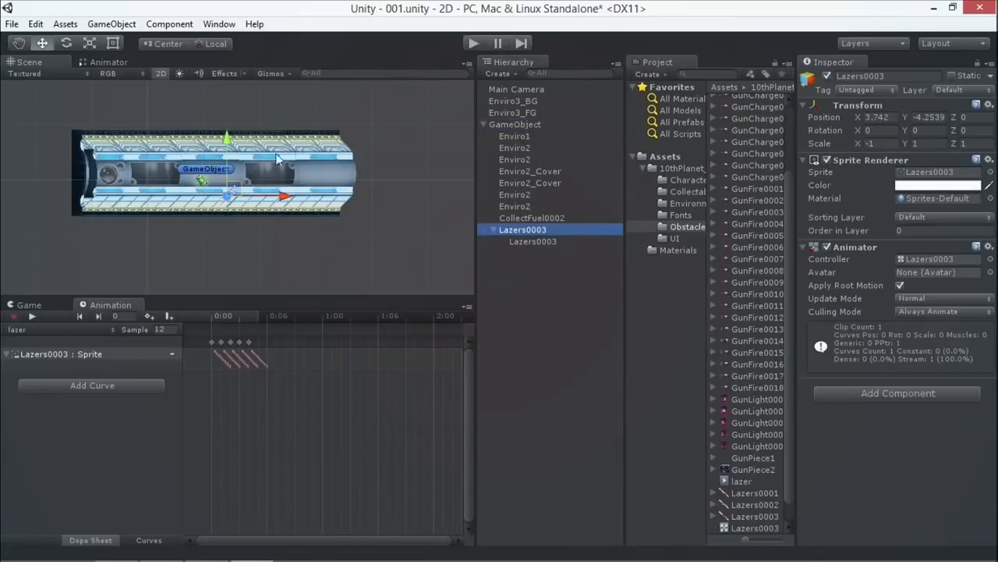
Save the scene with the regrouped hierarchy
scroll(244, 184, up, 3)
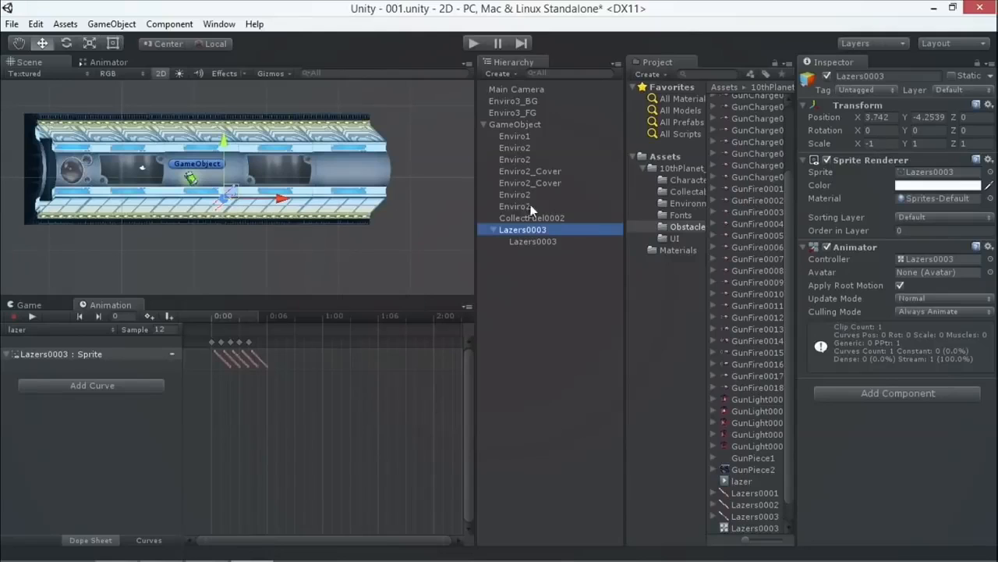
click(501, 123)
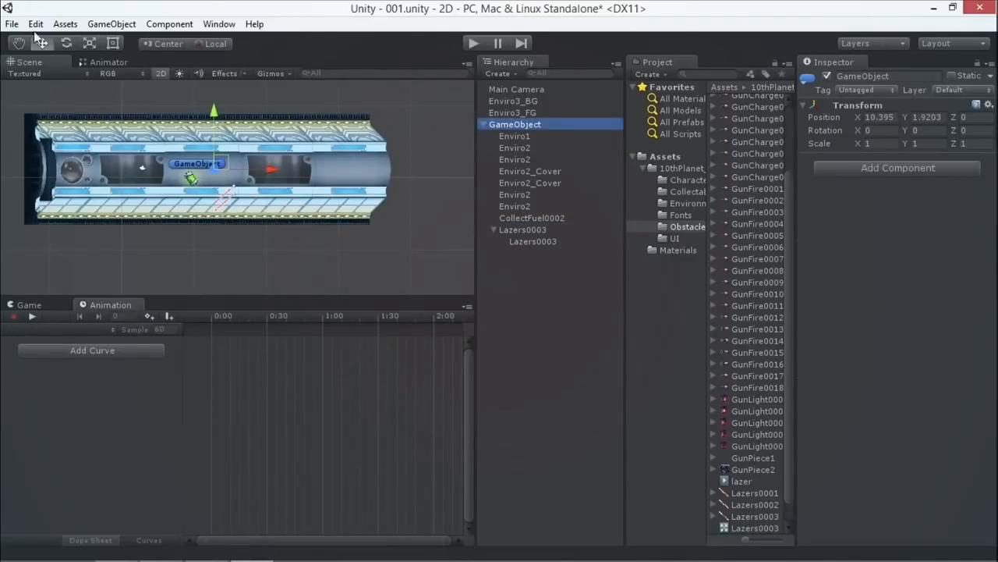
click(11, 24)
click(42, 75)
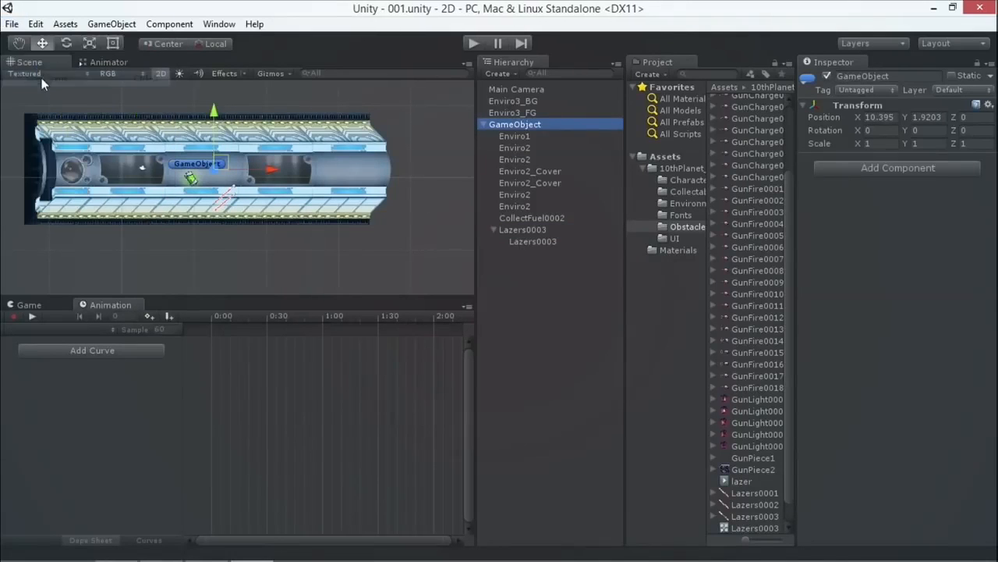
Rename the GameObject parent as Prefab01
right_click(501, 123)
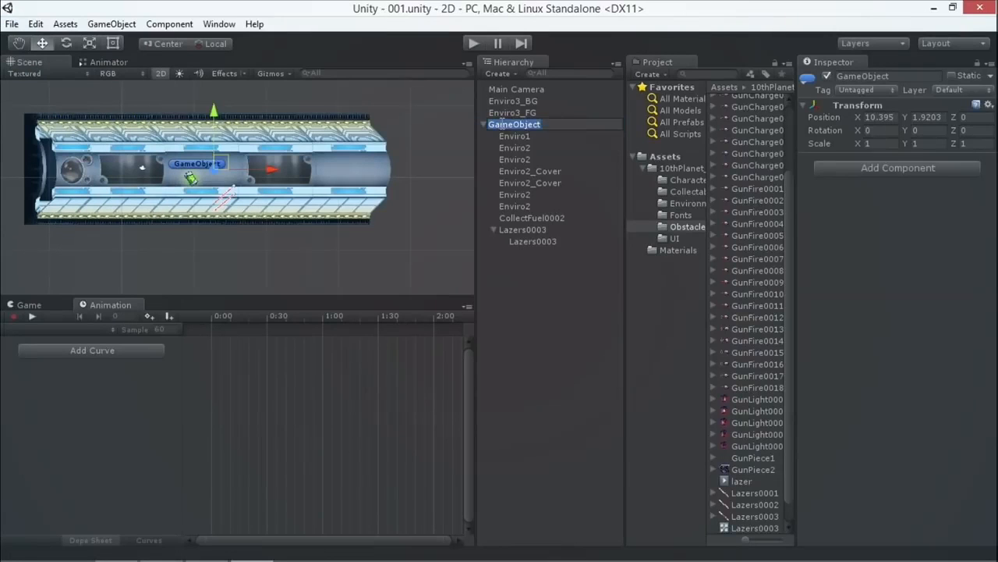
click(532, 133)
text(Pe)
key(BackSpace)
text(refab01)
key(Return)
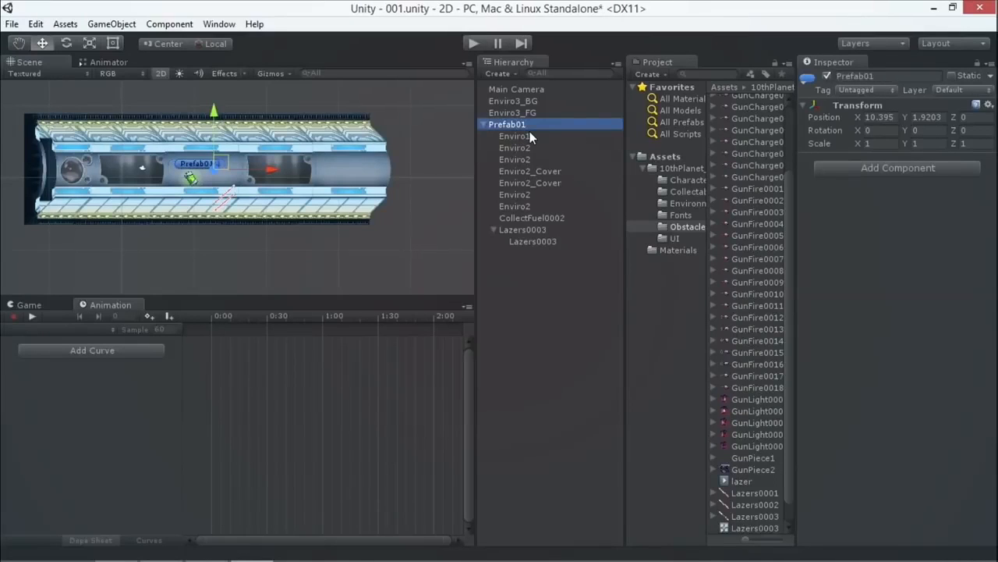
Duplicate Prefab01 and rename the copy as Prefab02
key(ctrl+d)
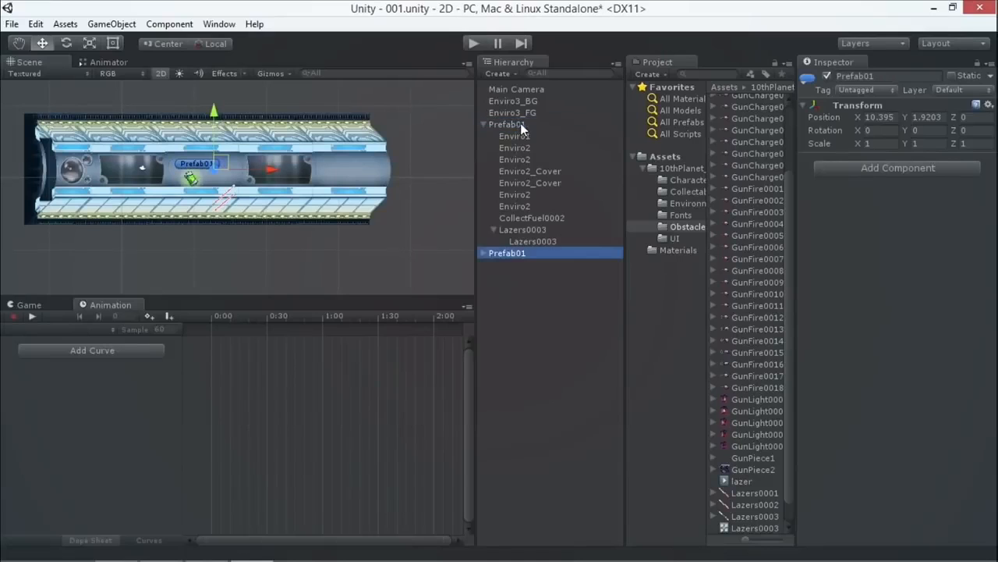
click(533, 251)
click(531, 252)
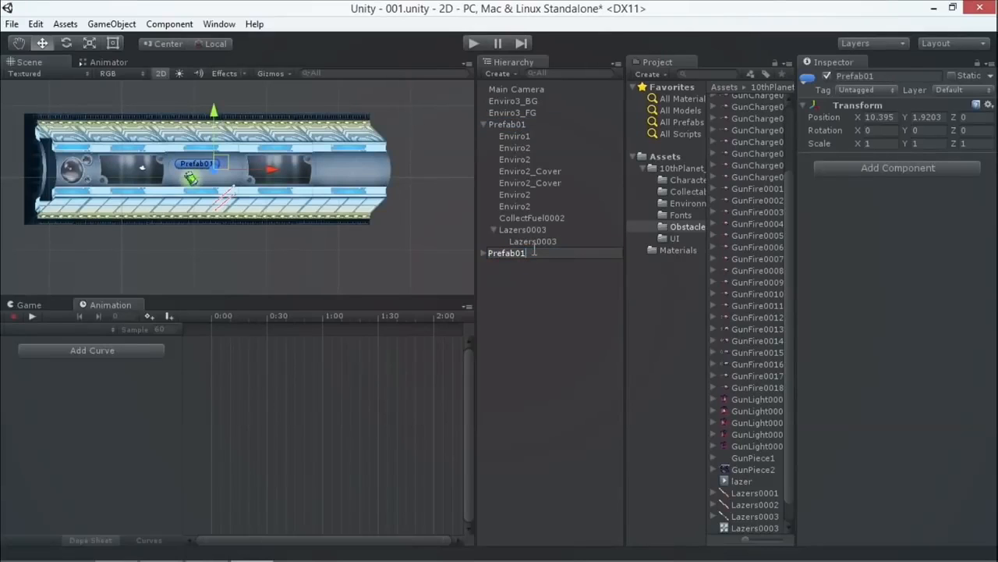
key(Return)
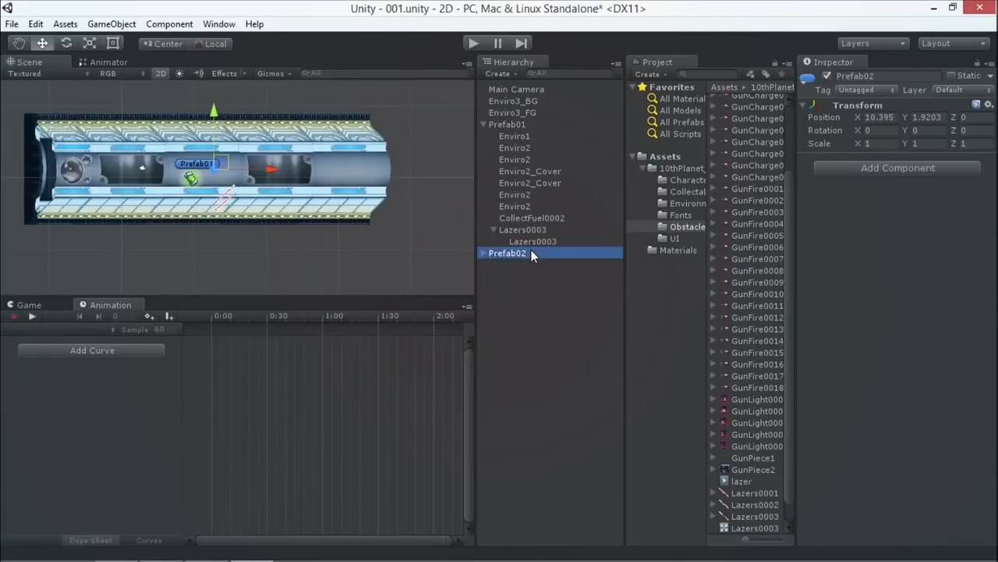
Move Prefab02 along X to about 56.5 so it continues the corridor after Prefab01, and collapse Prefab01 in the hierarchy
click(231, 162)
drag(230, 162, 557, 162)
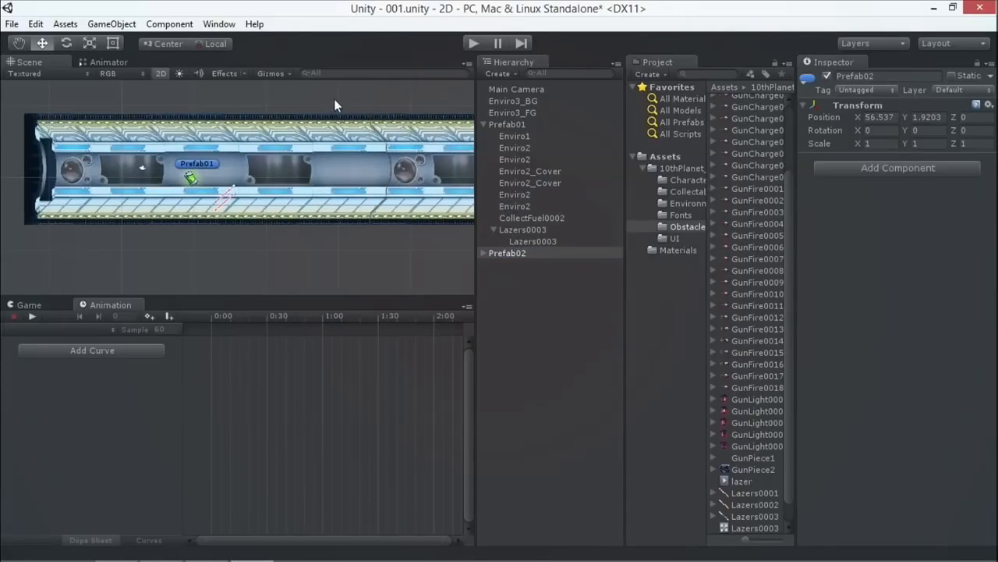
scroll(334, 98, down, 3)
click(19, 42)
drag(335, 148, 257, 160)
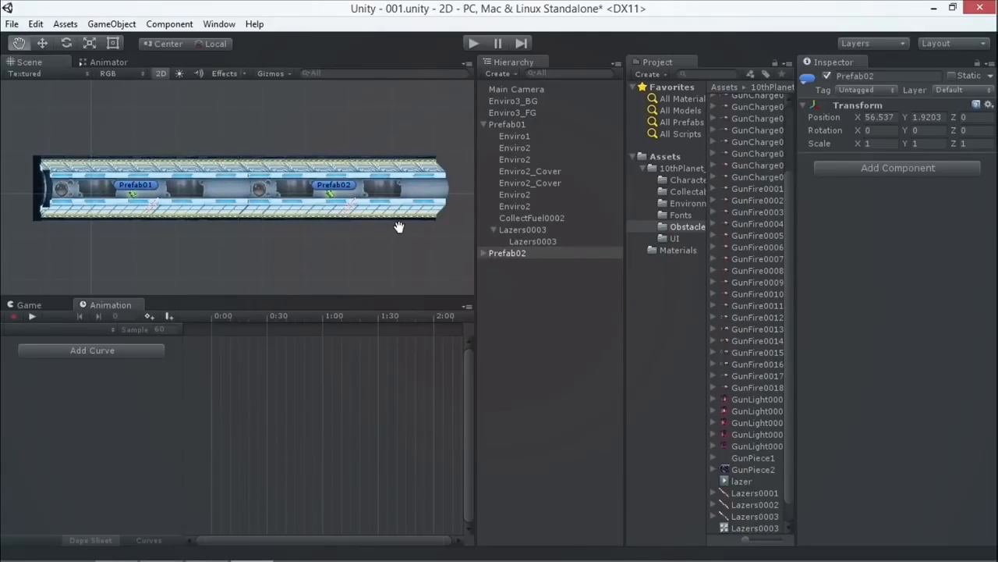
scroll(281, 144, up, 1)
click(481, 123)
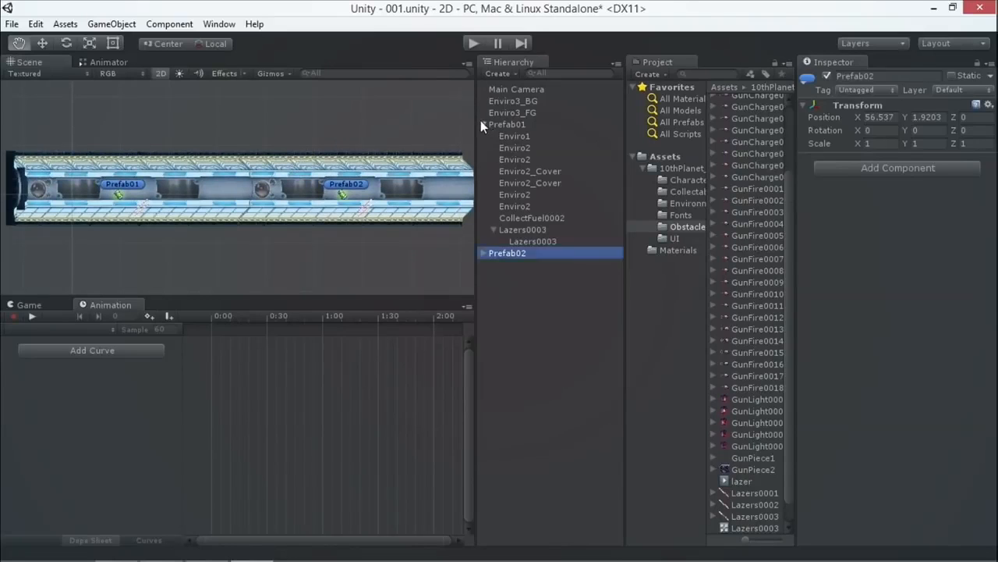
Delete the existing run animation clip and the Render_Run0001 animator controller from the Character folder
click(686, 180)
drag(788, 196, 776, 137)
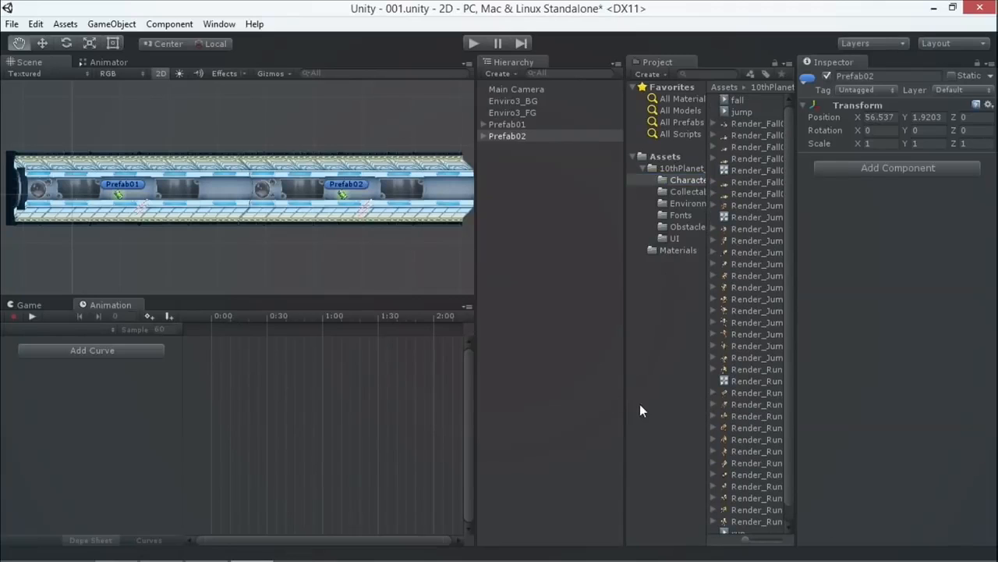
drag(625, 404, 544, 400)
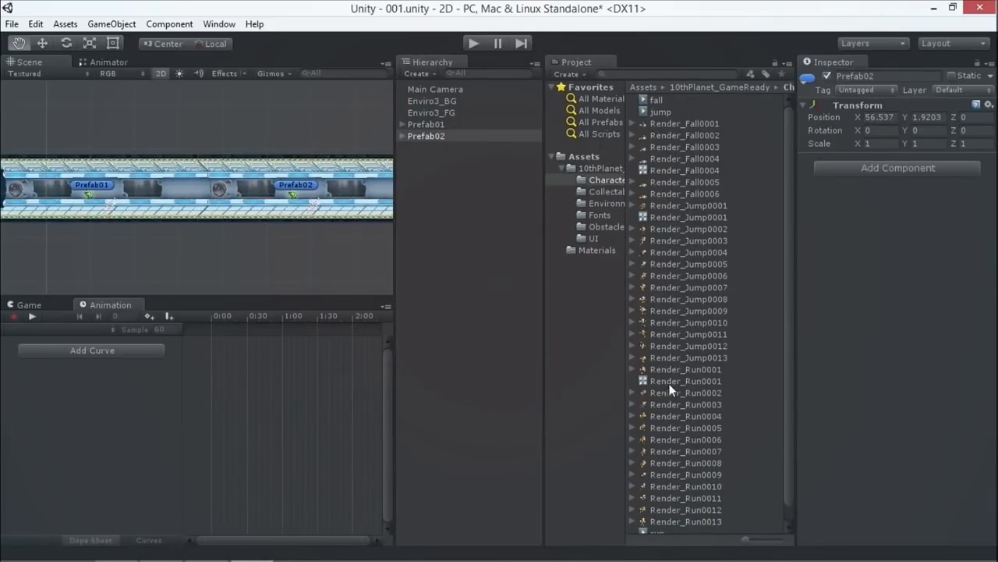
click(711, 391)
click(694, 382)
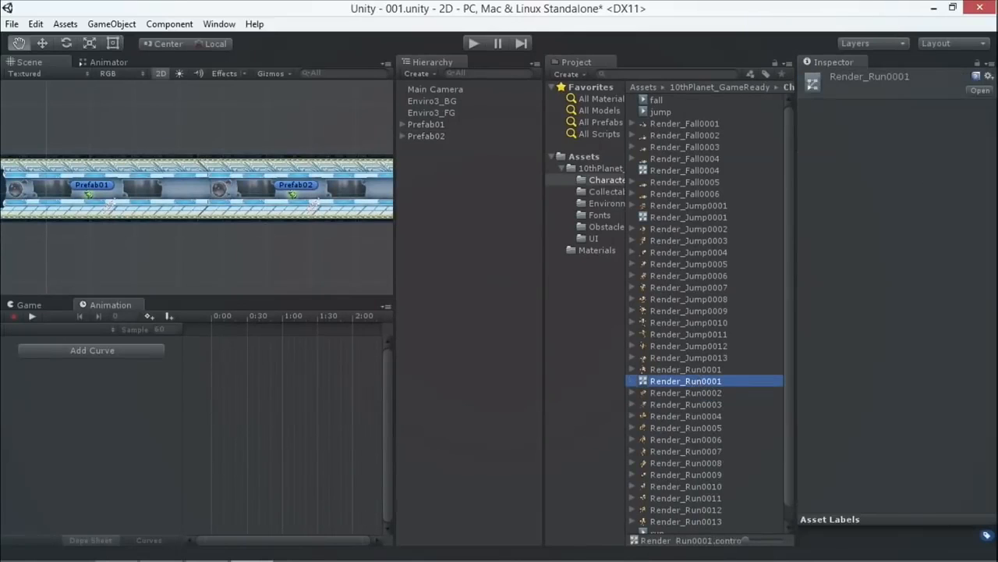
scroll(665, 506, down, 1)
ctrl+click(647, 515)
right_click(655, 516)
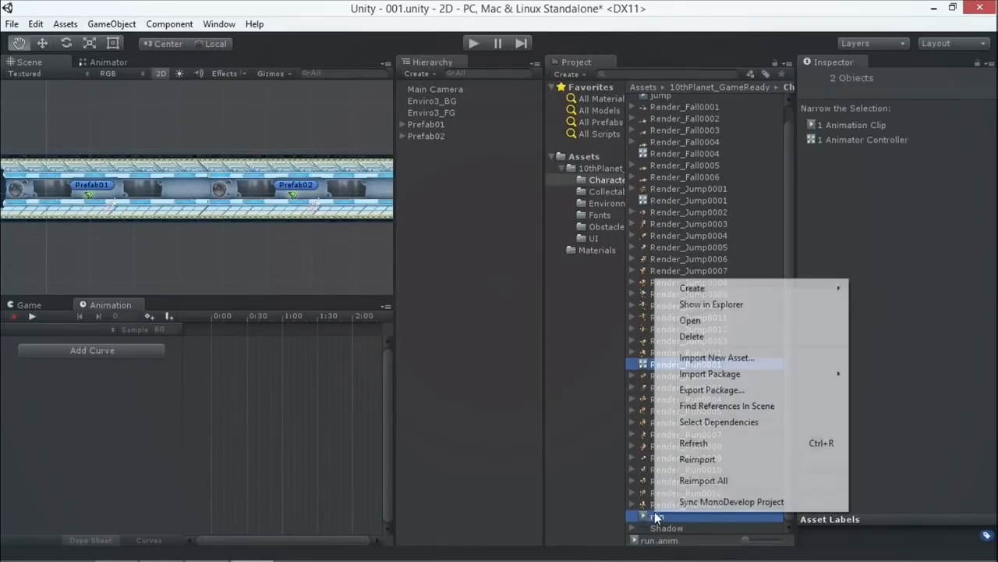
click(716, 335)
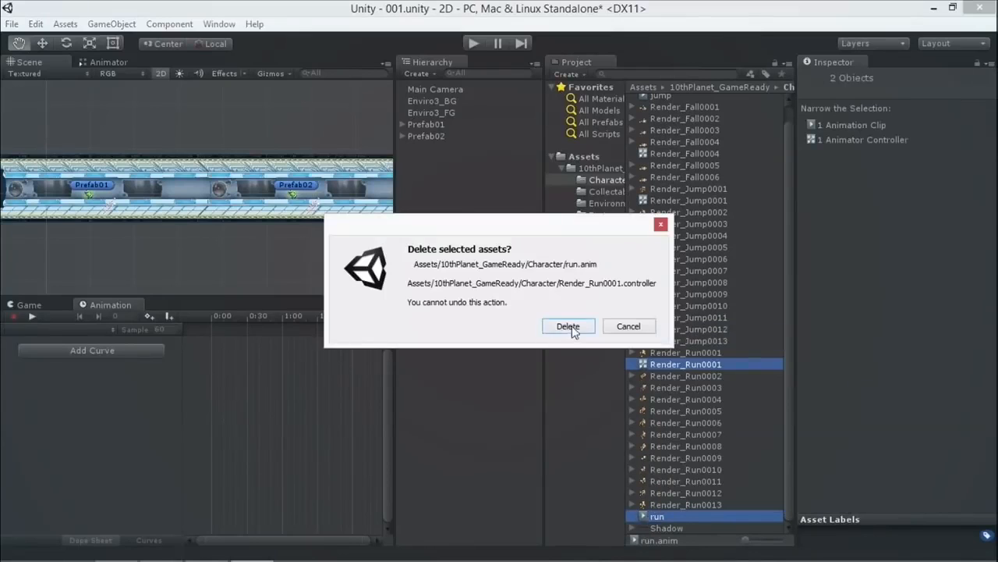
click(567, 326)
Preview the character's run sprites from Render_Run0001 through Render_Run0007
click(670, 366)
click(672, 381)
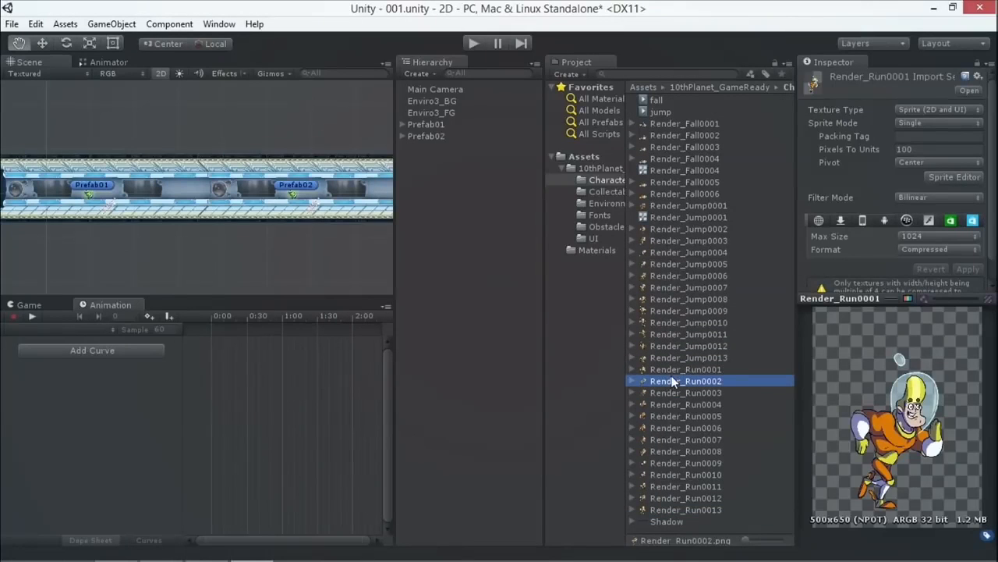
key(Down)
key(Down)
key(Down)
key(Down)
key(Down)
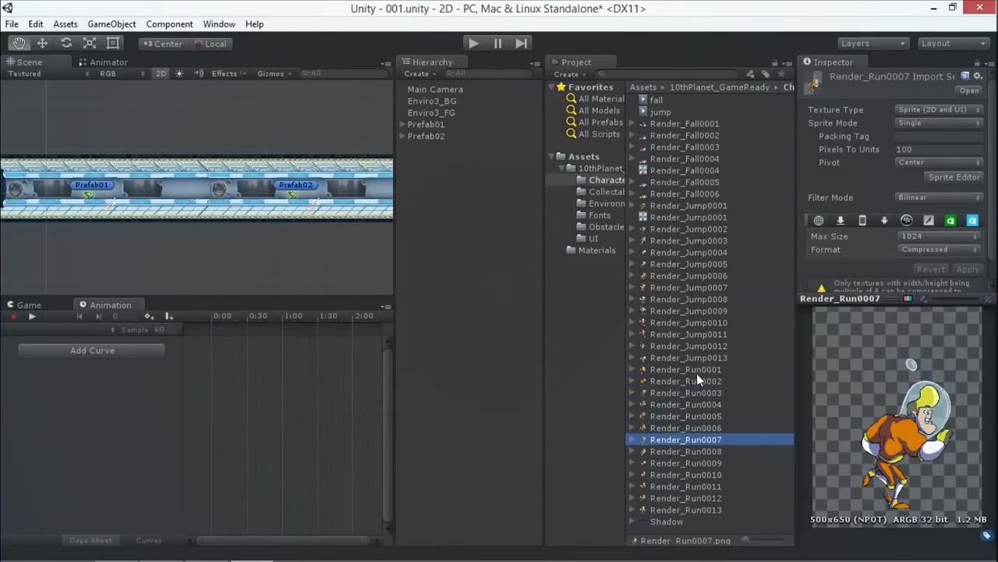
Place the Render_Run0001 to Render_Run0013 sprites at the corridor's start as one animated object, saving the animation as run
click(693, 368)
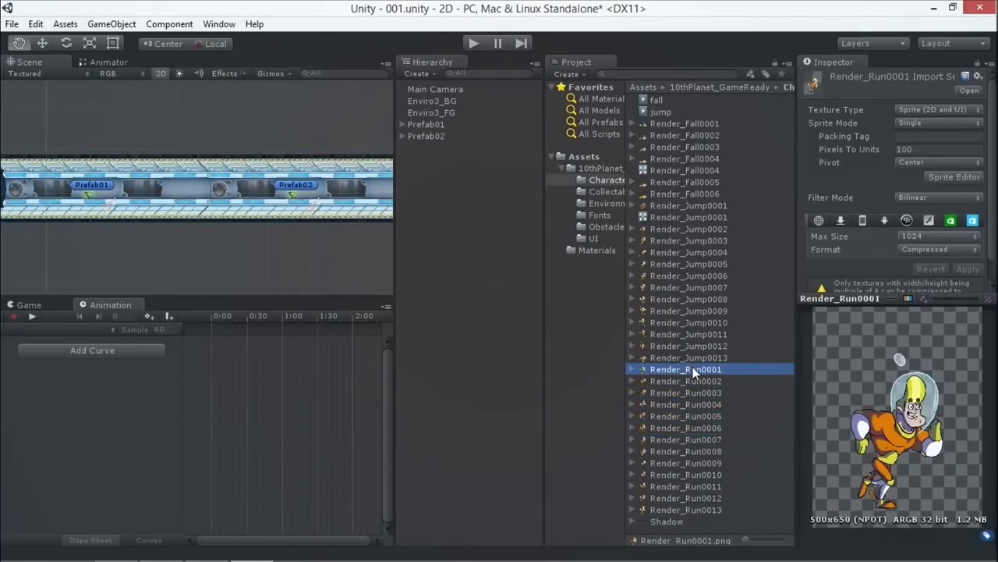
shift+click(706, 511)
scroll(137, 216, down, 1)
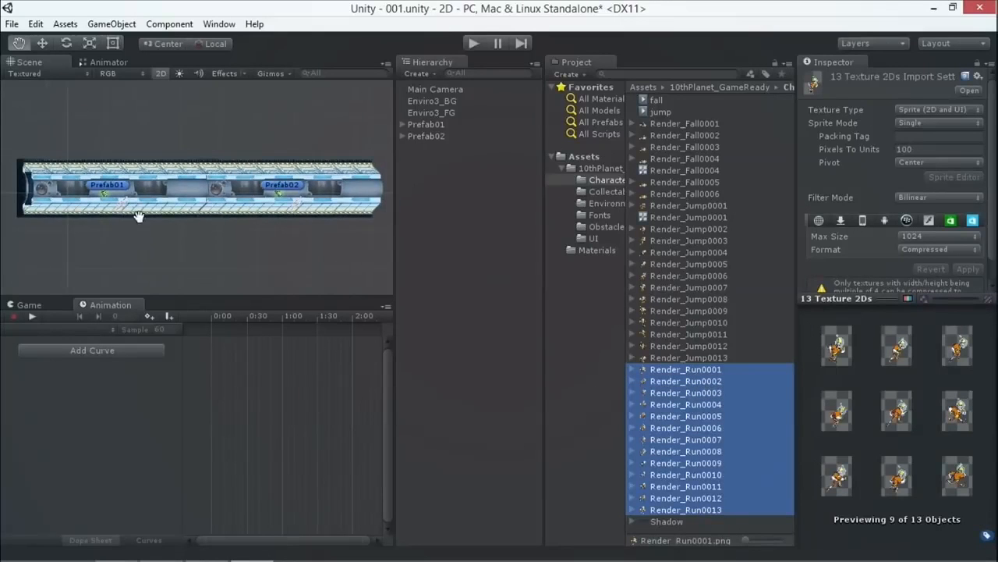
drag(693, 456, 57, 186)
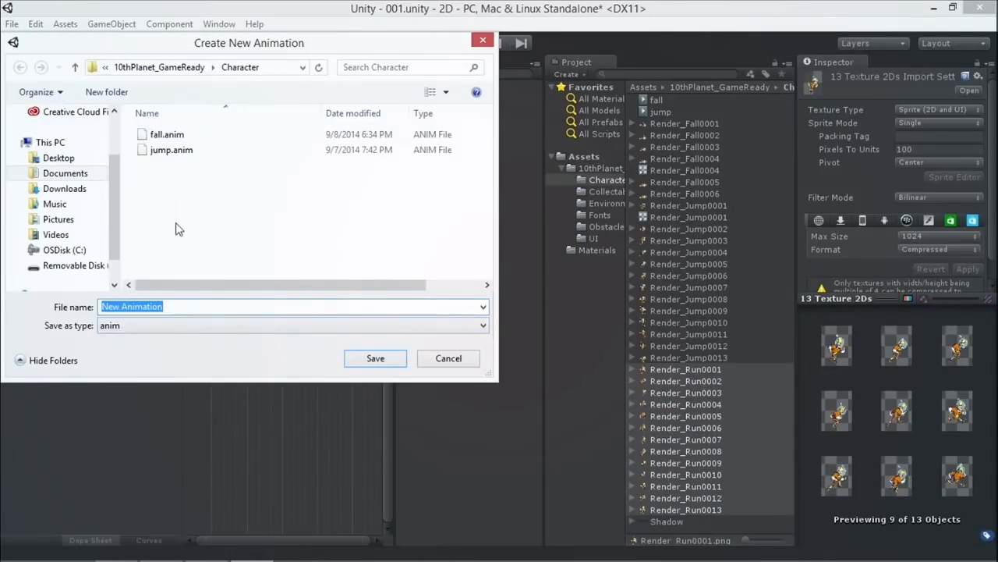
text(run)
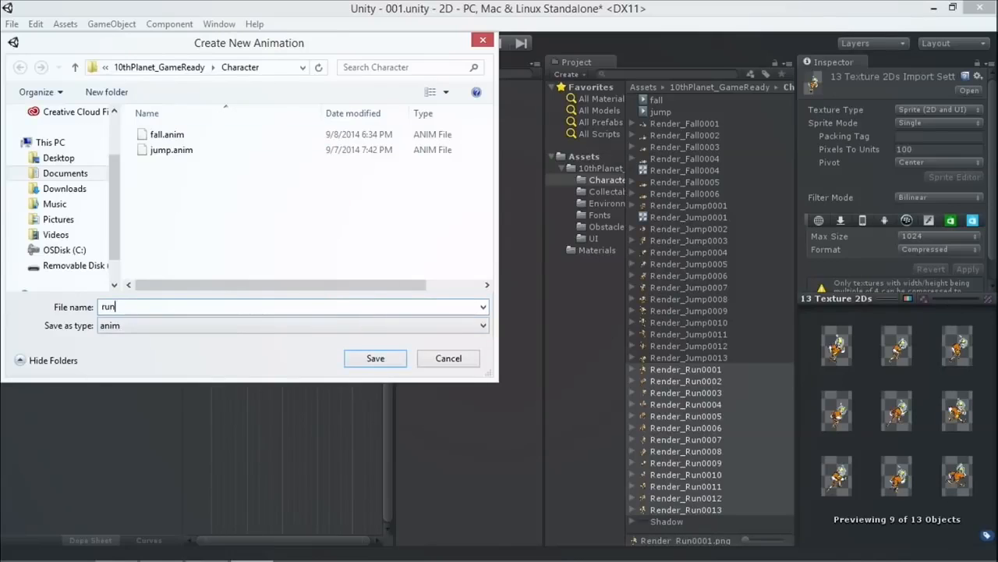
key(Return)
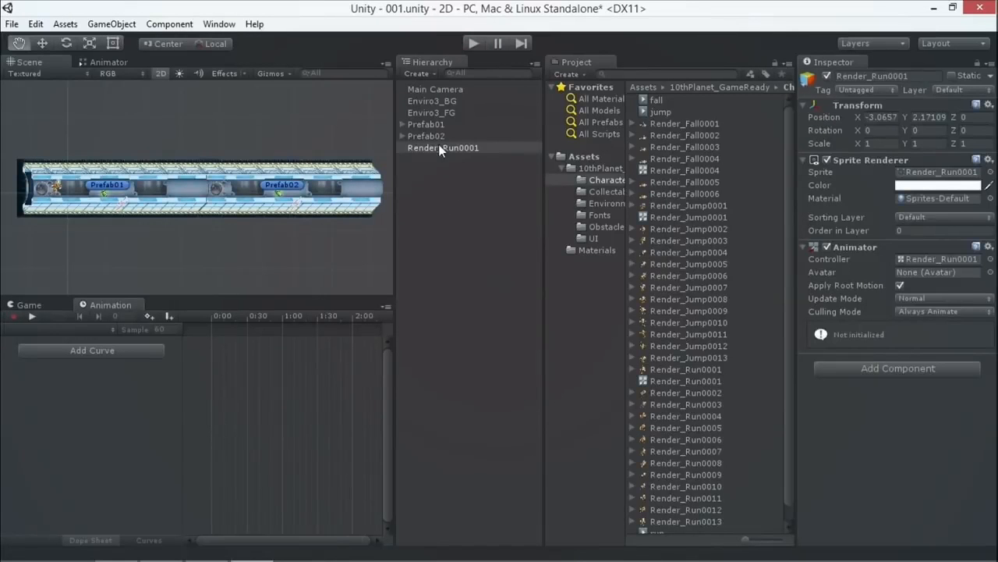
Frame the Render_Run0001 object in the scene and inspect its run animation clip and Render_Run0001 animator controller
double_click(441, 148)
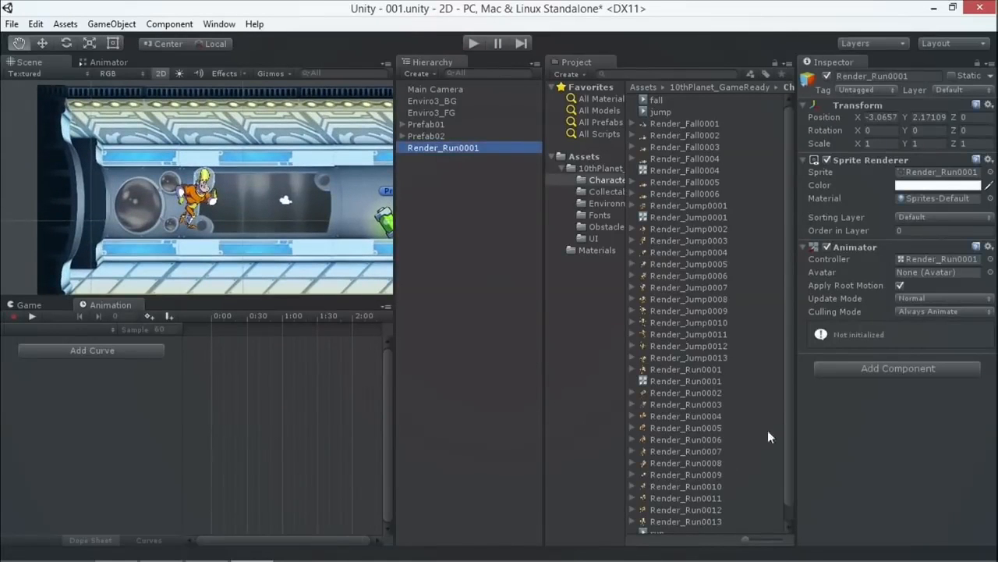
scroll(791, 404, down, 1)
click(657, 518)
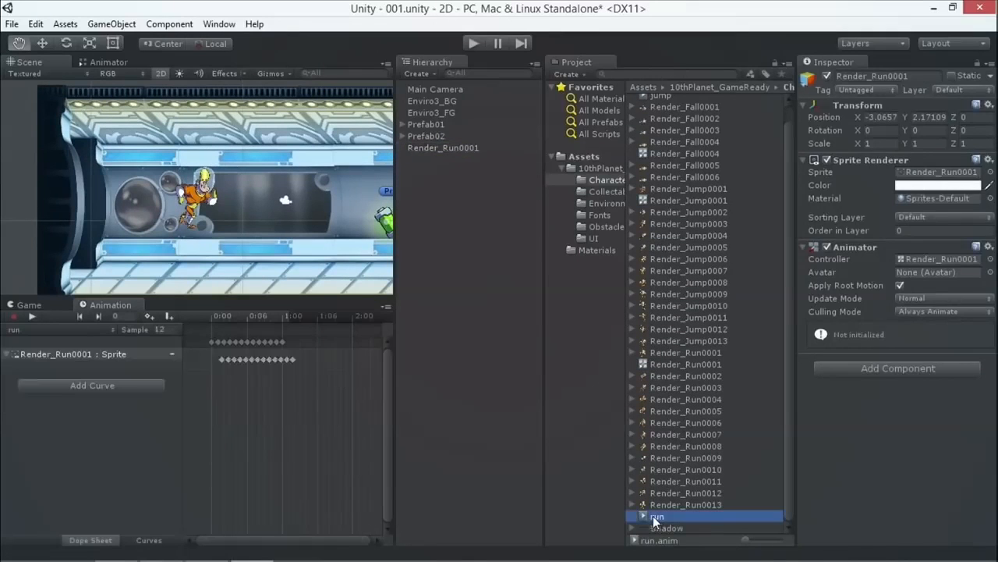
click(659, 364)
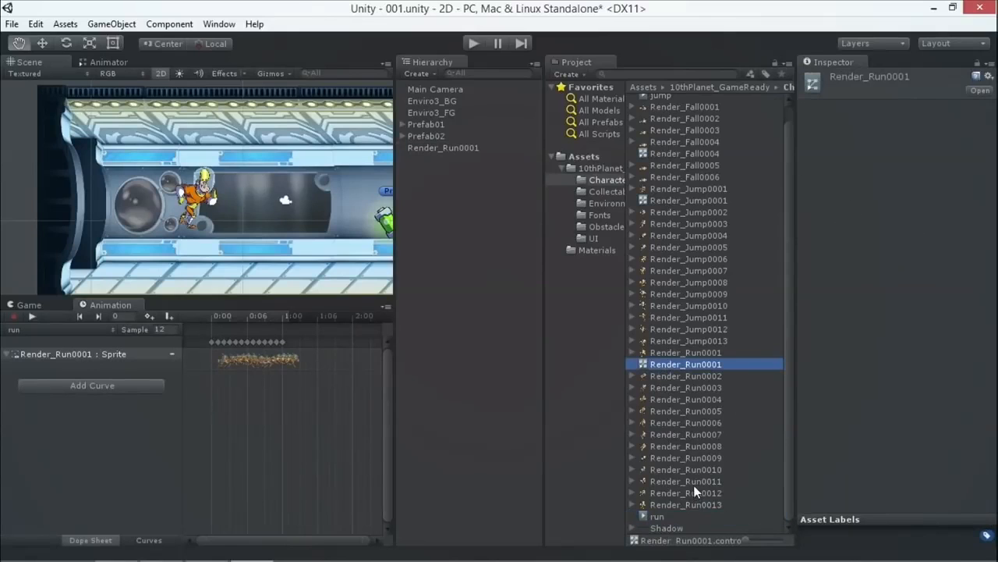
click(422, 147)
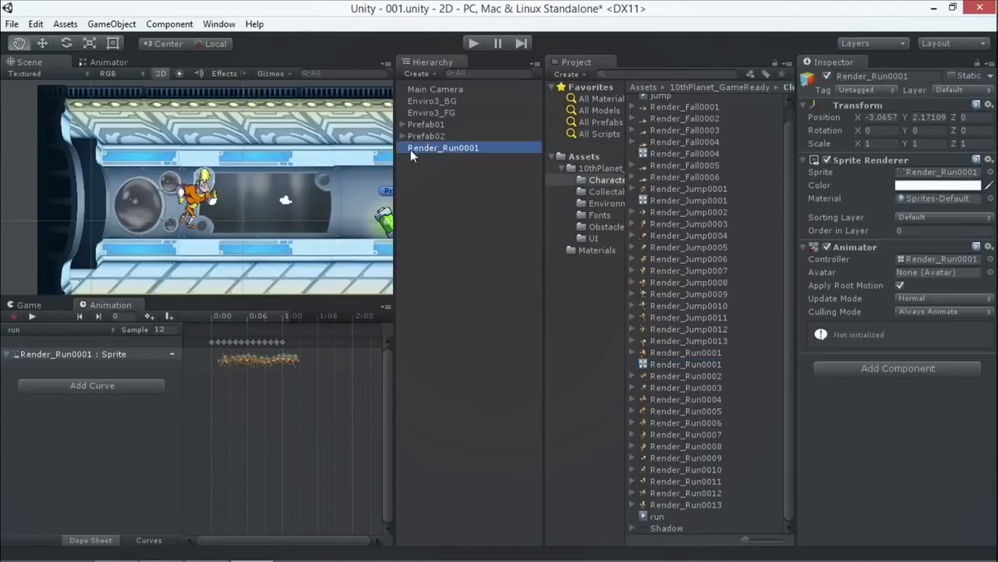
Play the scene to check the character's run animation alongside the clip's timeline, and stop playback
click(461, 45)
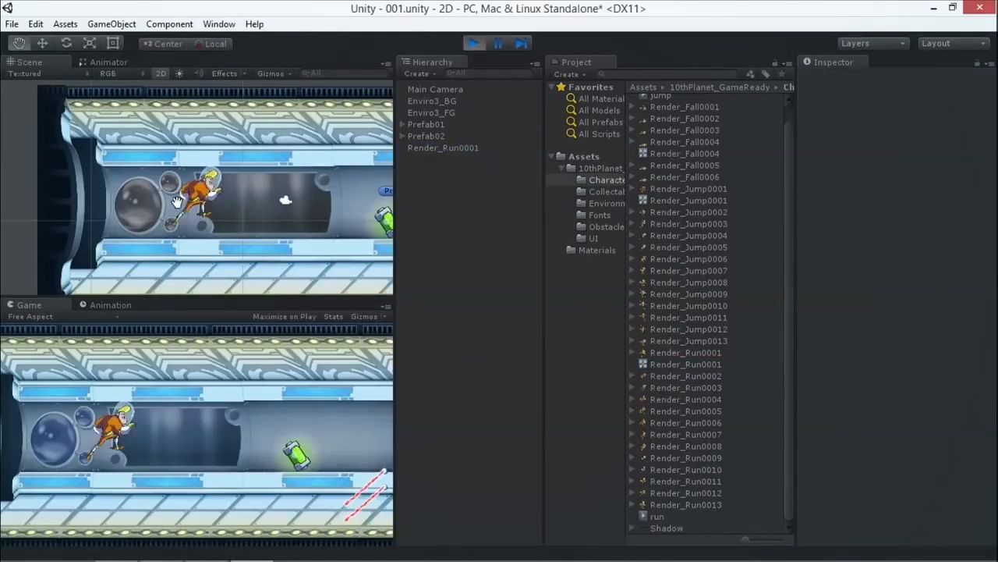
click(121, 305)
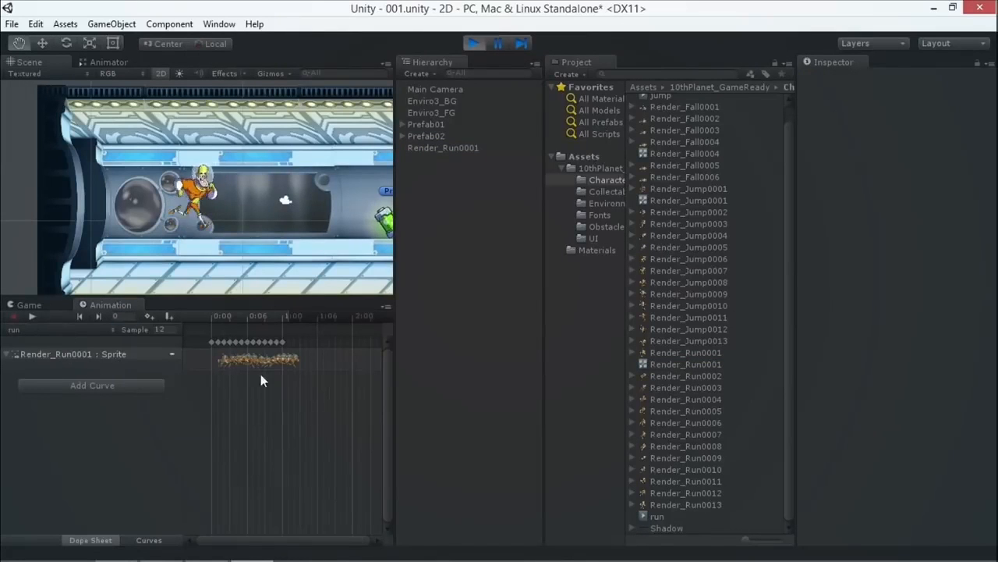
click(477, 40)
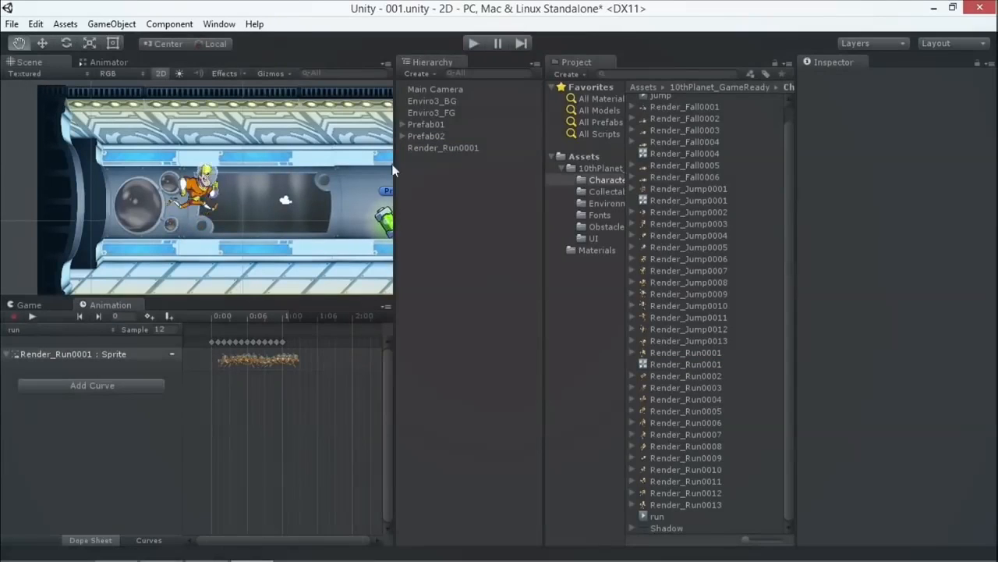
drag(217, 316, 205, 340)
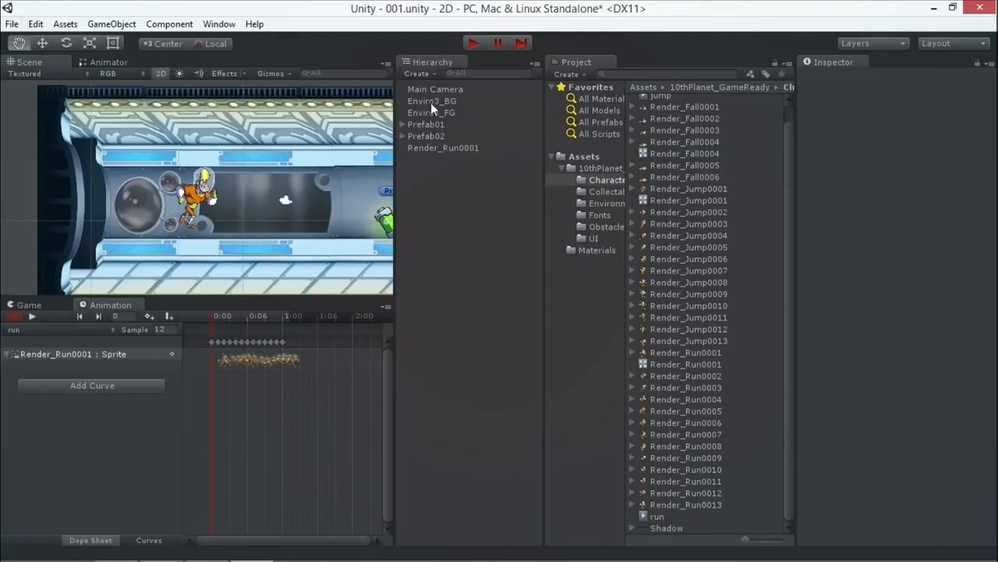
click(438, 147)
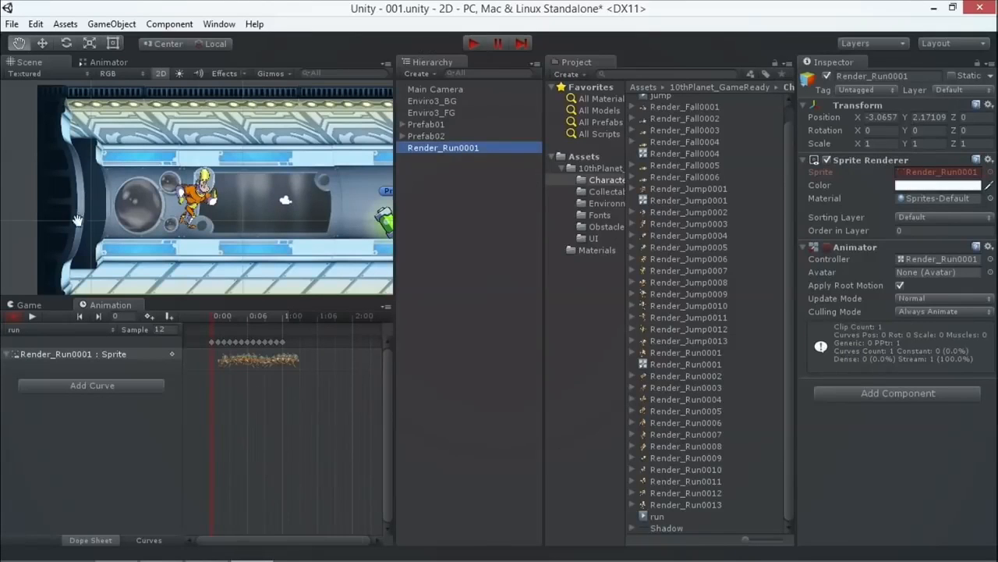
click(9, 317)
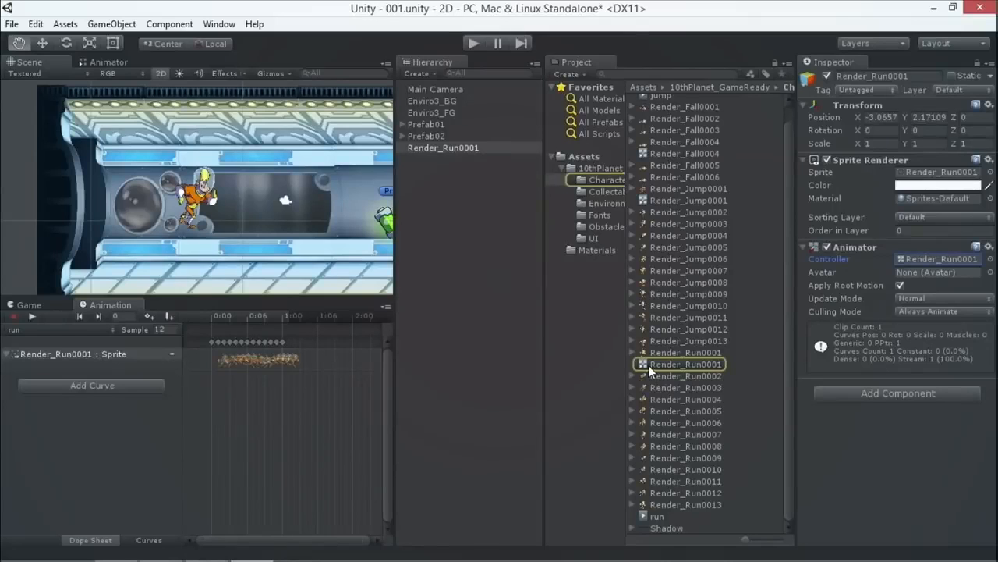
Open the Render_Run0001 animator controller and spread the overlapping Any State and run states apart in its graph
double_click(649, 366)
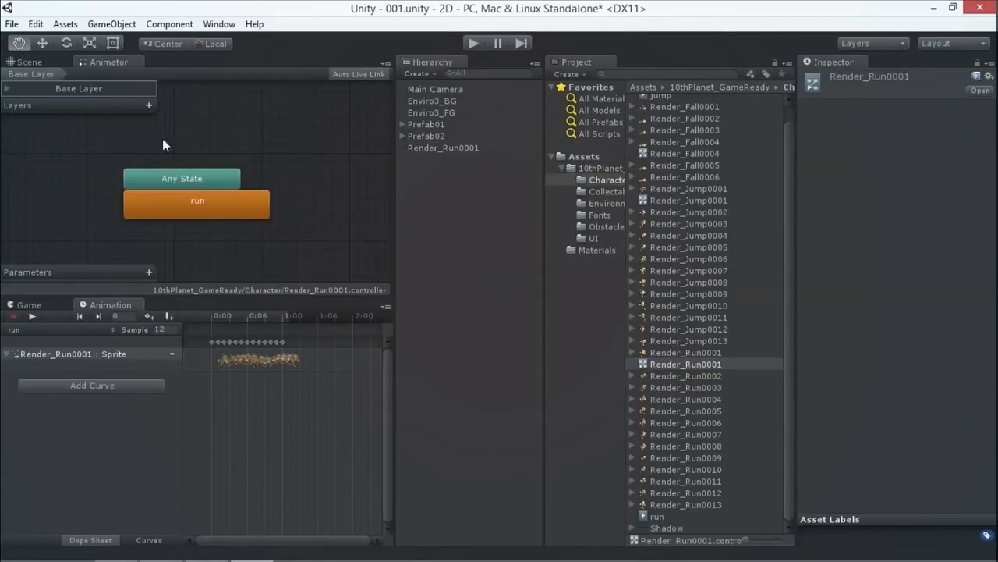
drag(215, 178, 141, 136)
drag(211, 216, 206, 192)
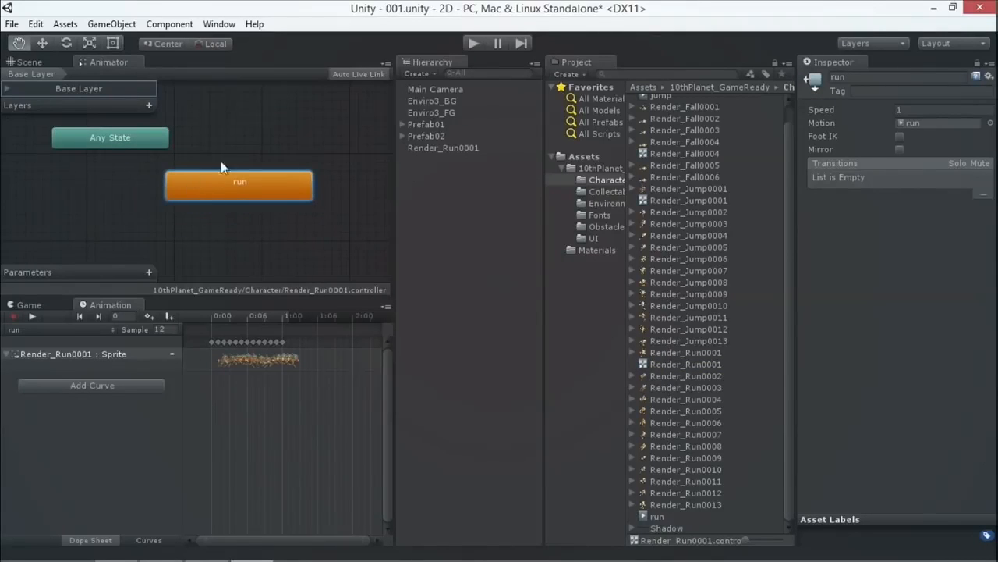
Examine the import and loop settings of the run state's animation clip, and the state's own properties
double_click(271, 180)
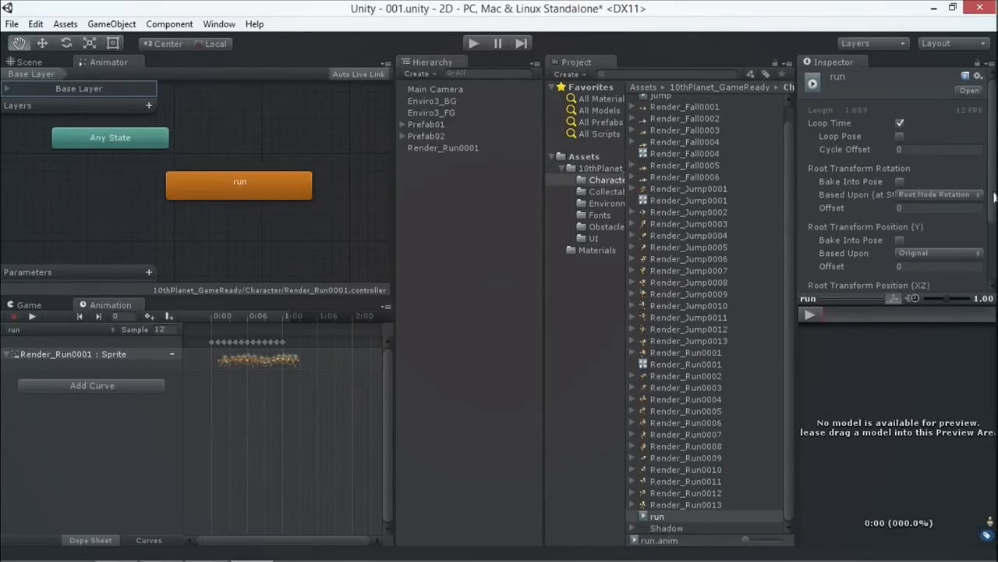
scroll(991, 191, down, 3)
scroll(968, 125, up, 3)
click(283, 187)
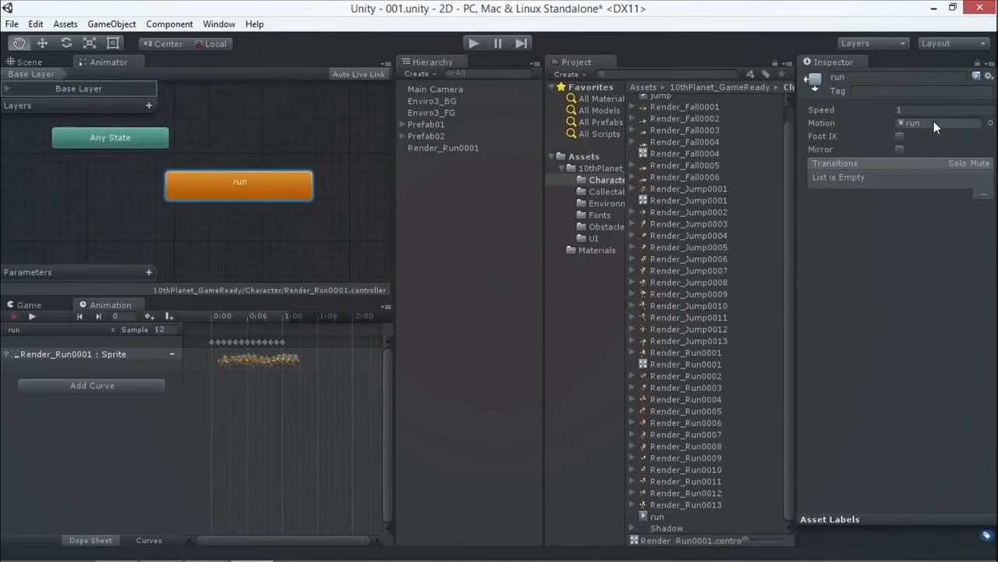
Nudge the run state slightly to the left in the animator graph and return to the scene view
click(44, 61)
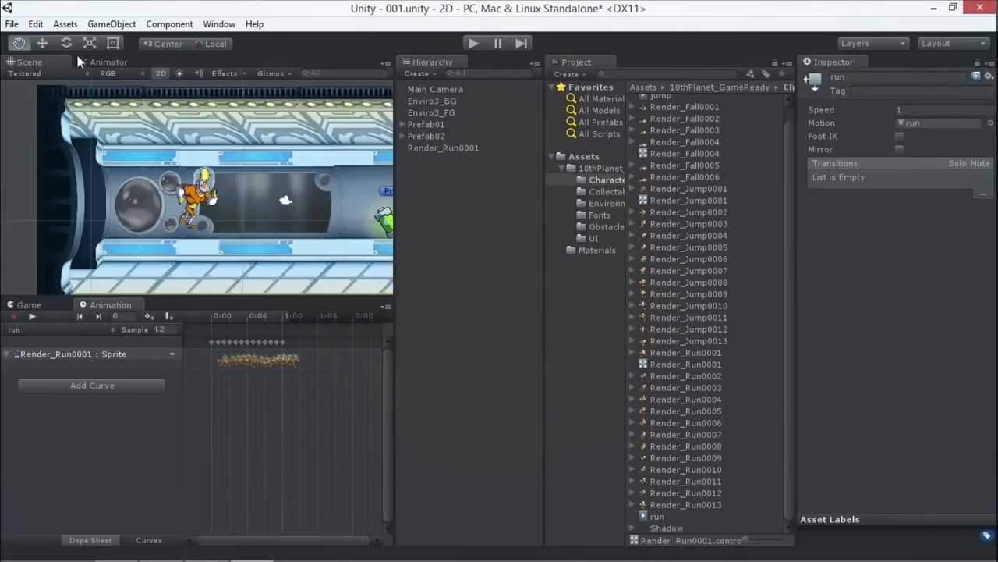
click(81, 61)
mouse_move(266, 189)
mouse_down()
mouse_move(248, 192)
mouse_move(258, 189)
mouse_up()
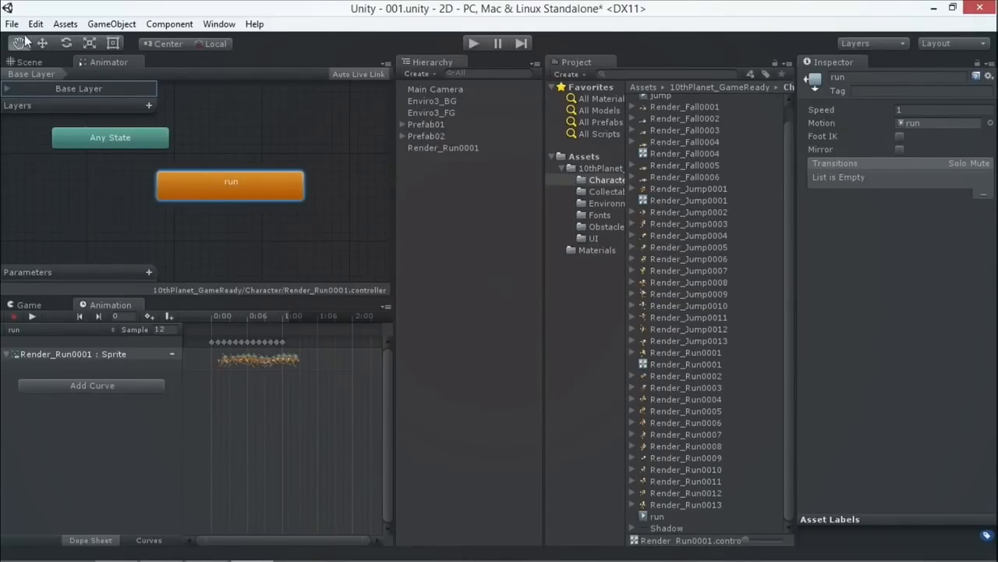
click(30, 62)
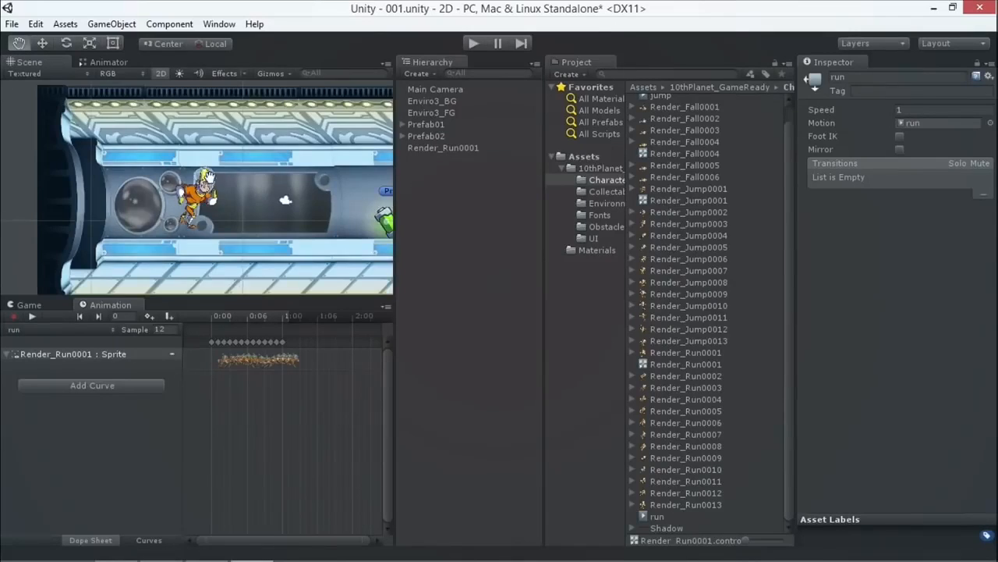
Play the scene to check the running character inside the corridor in a wider scene view, and stop playback
scroll(368, 163, down, 2)
click(474, 44)
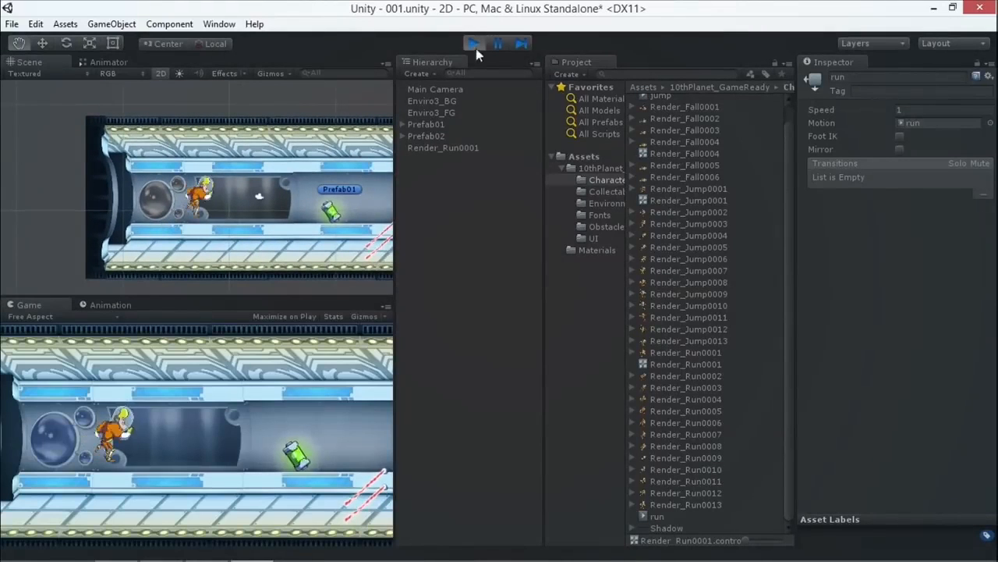
scroll(286, 164, down, 1)
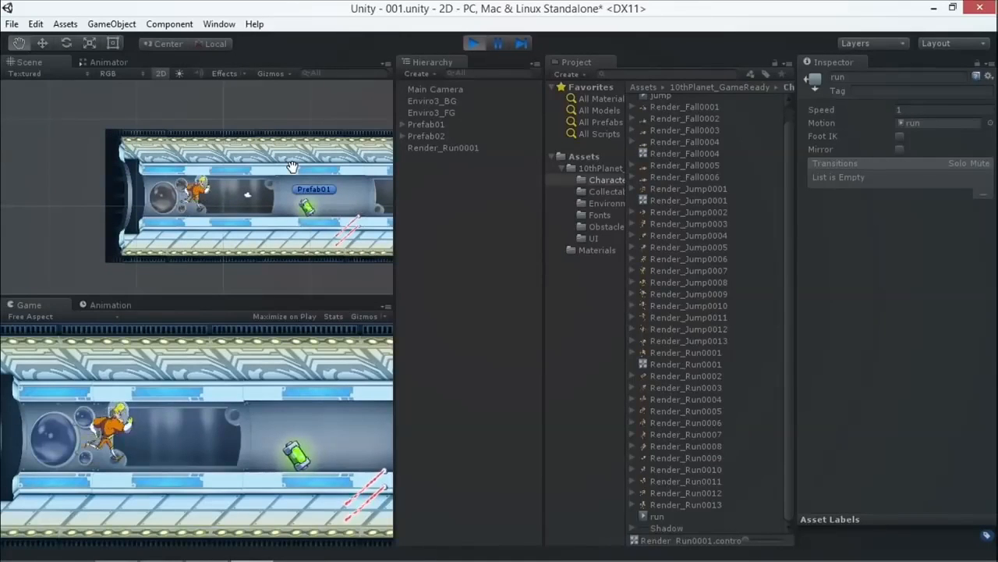
drag(286, 163, 184, 145)
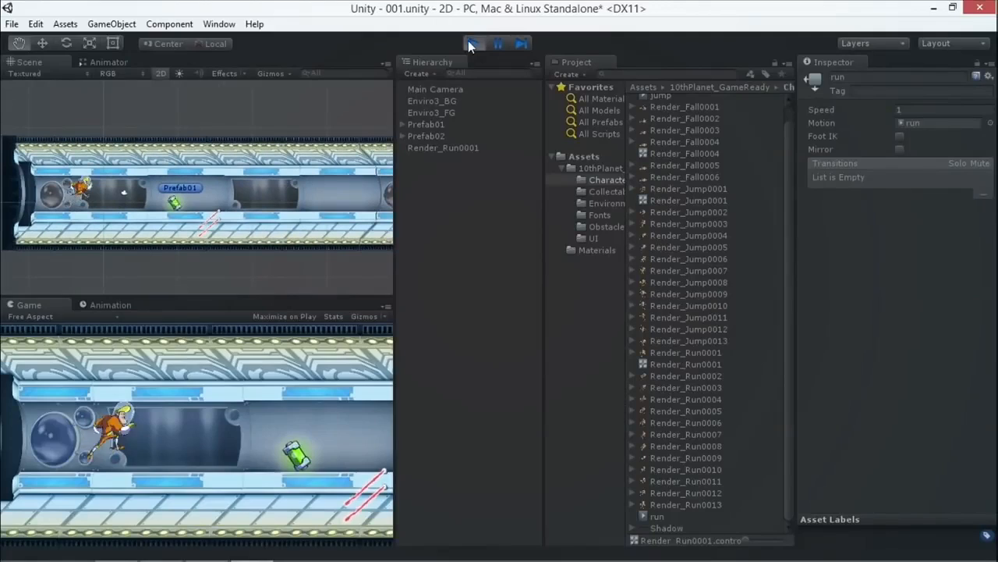
click(472, 43)
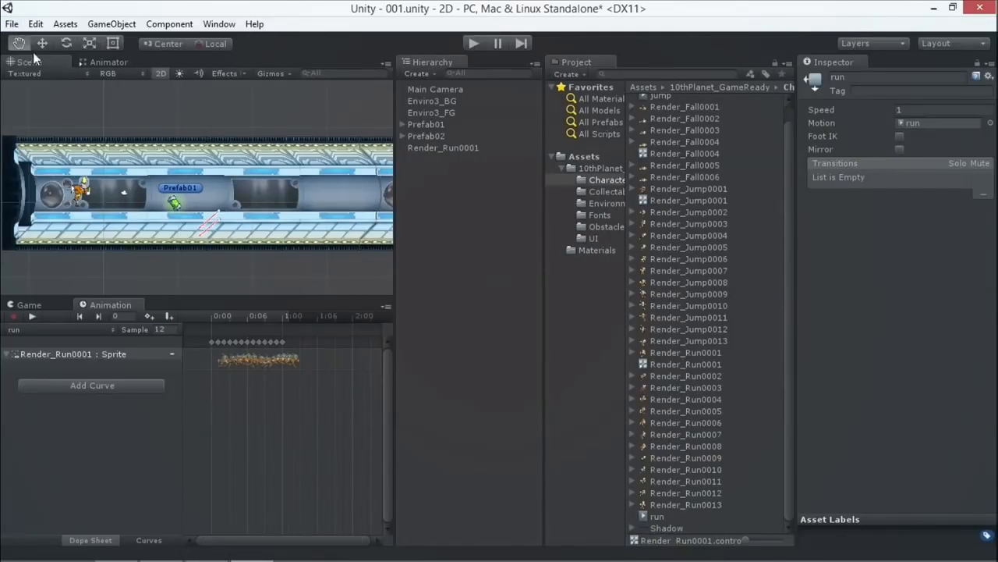
Rename the Render_Run0001 object to character and move it closer to the corridor's start, at about X -5.23, Y 1.93
double_click(443, 148)
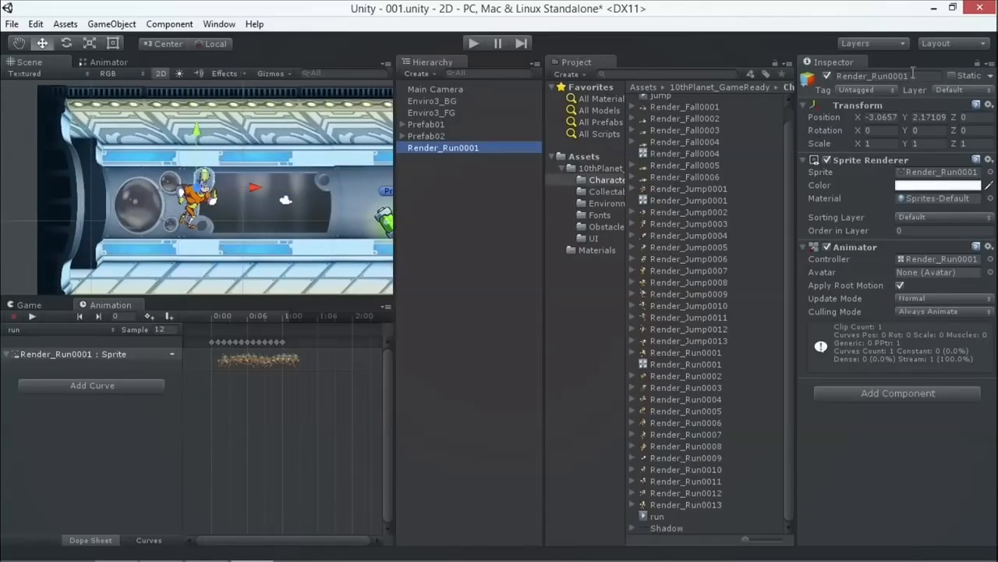
click(913, 74)
text(ch)
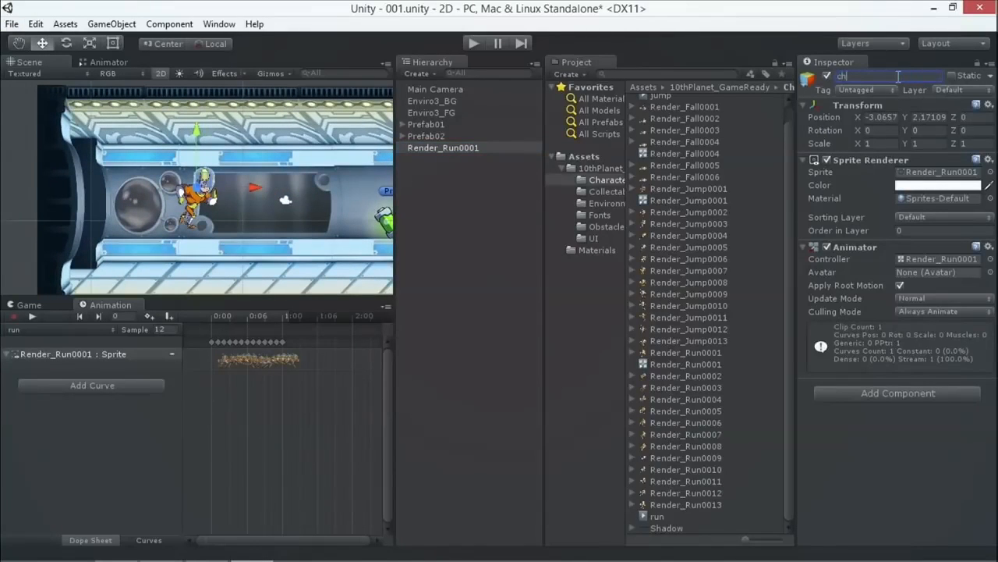
text(aracter)
key(Return)
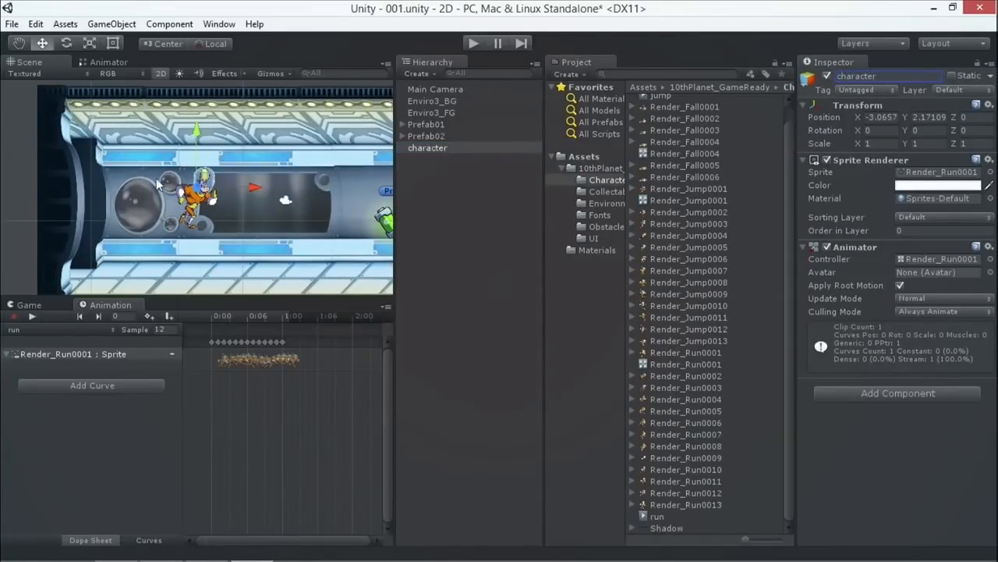
mouse_move(204, 179)
mouse_down()
mouse_move(156, 179)
mouse_move(187, 177)
mouse_up()
scroll(188, 181, down, 3)
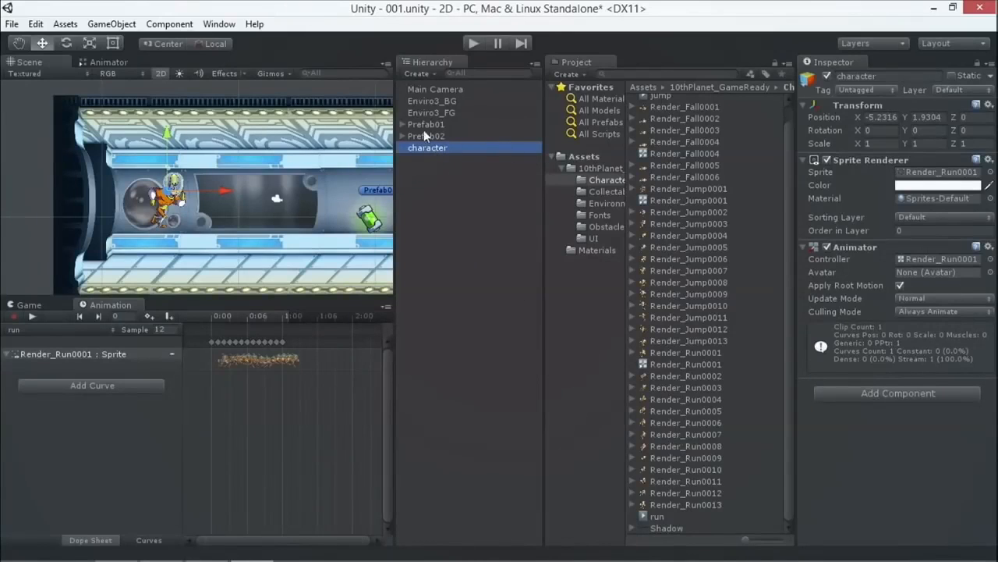
Add a Rigidbody 2D component from the Physics 2D category to the character
click(865, 395)
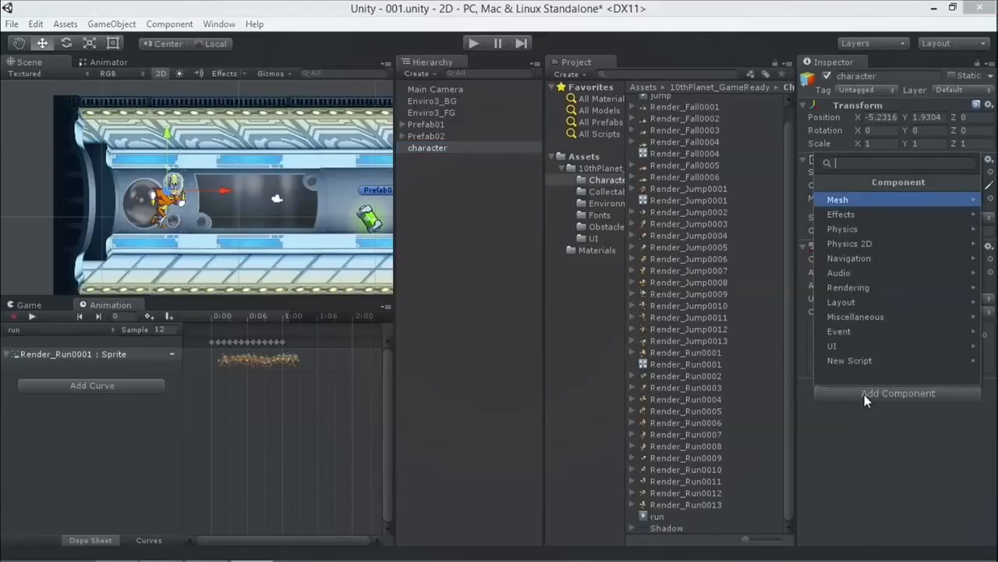
click(889, 243)
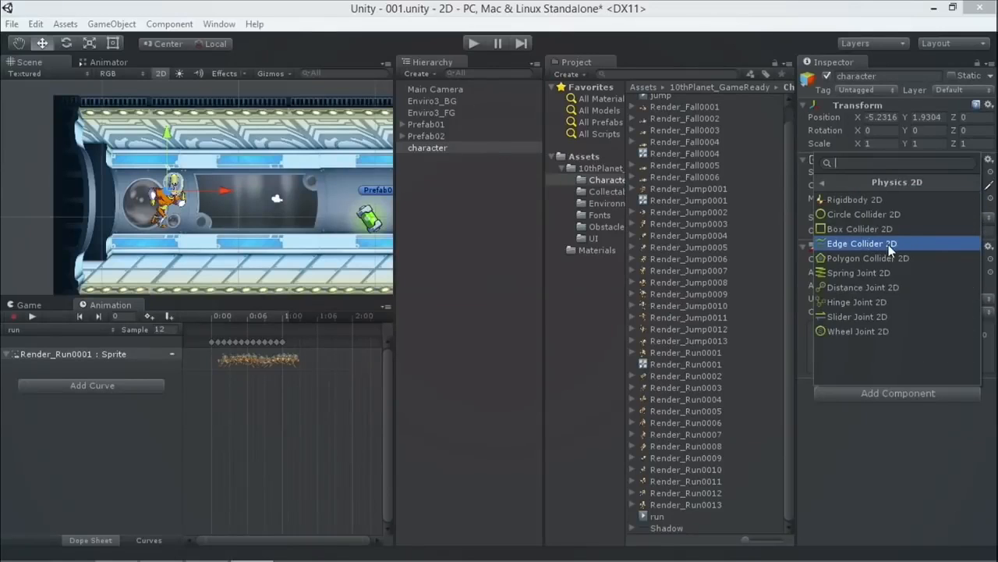
click(847, 201)
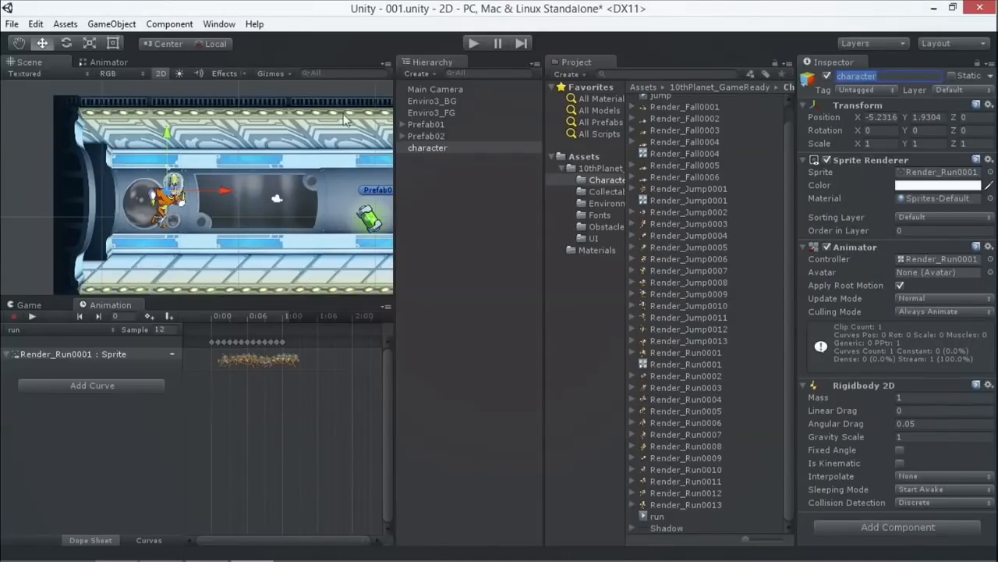
Play the scene in a maximized game view to test the character's rigidbody, and stop playback
click(63, 307)
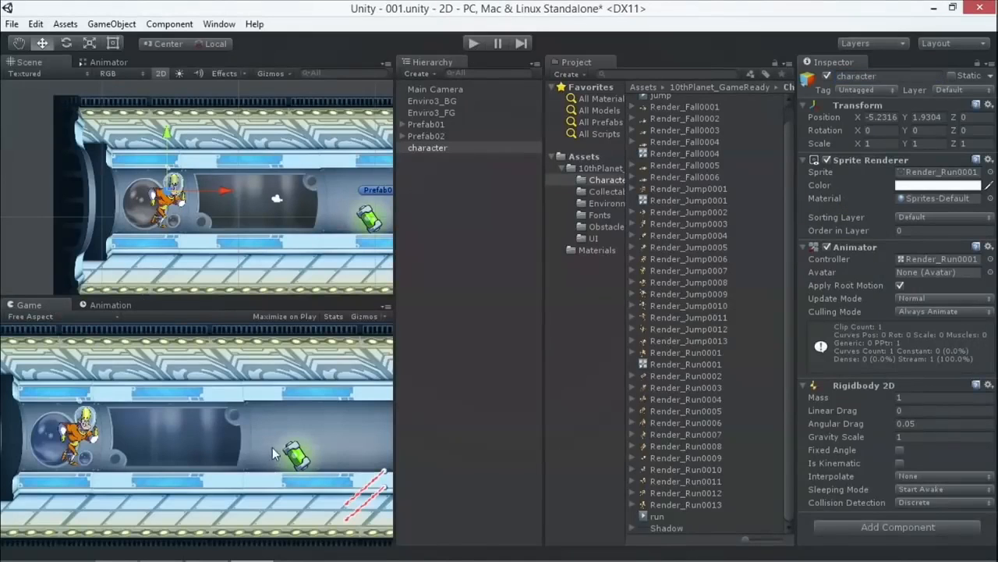
double_click(62, 307)
click(474, 43)
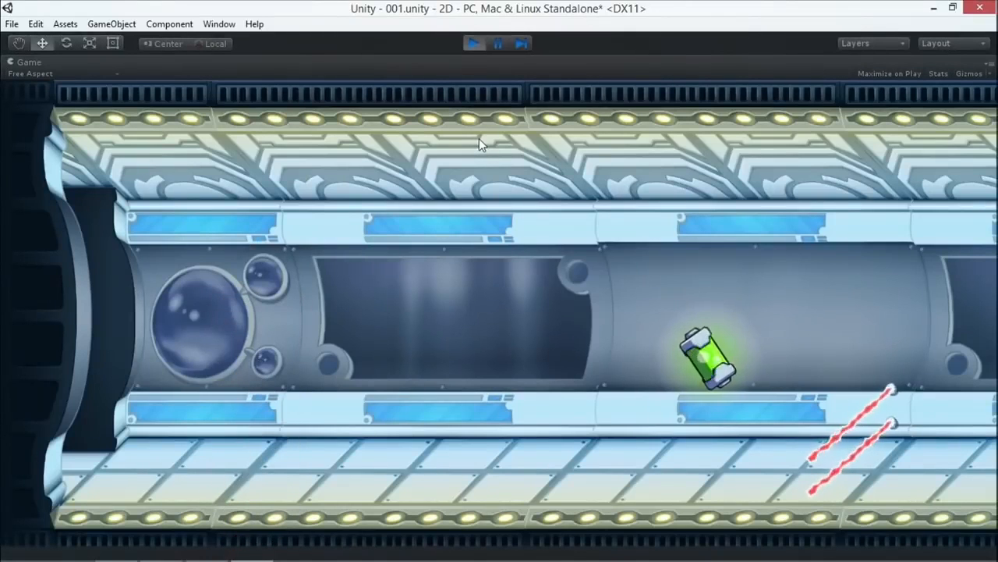
click(474, 43)
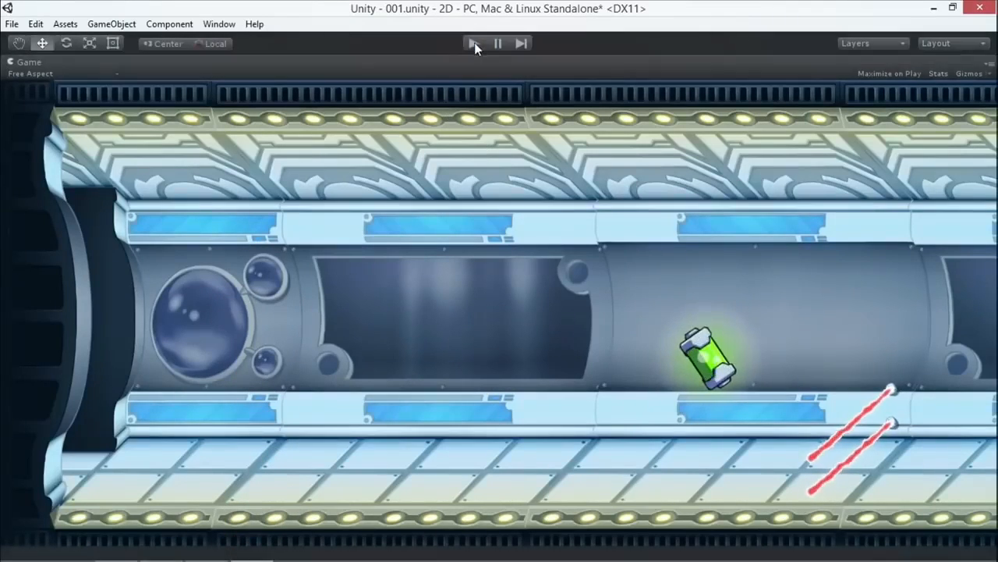
Play the scene in a maximized, zoomed-out scene view to observe the character's gravity, stop playback and restore the layout
scroll(231, 160, down, 5)
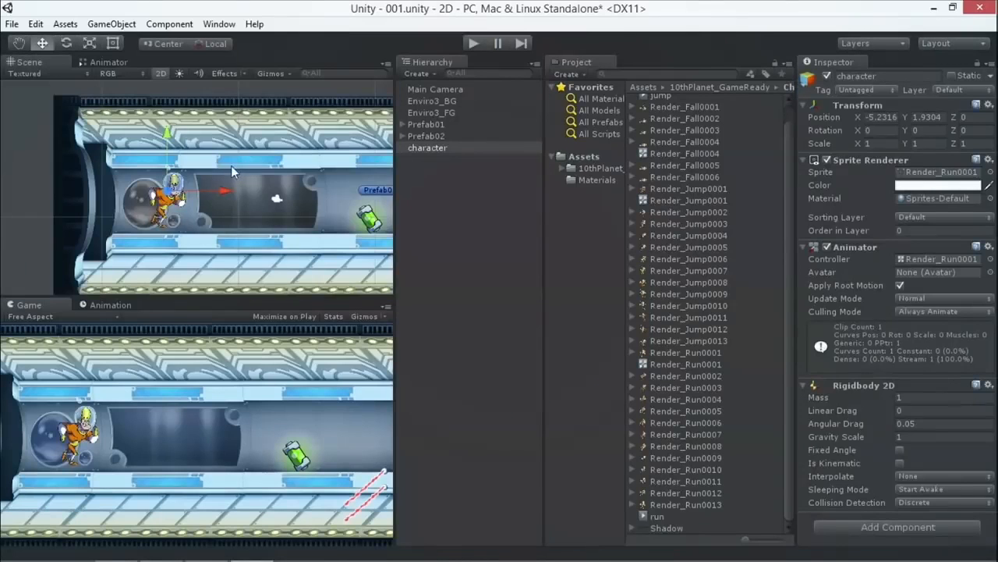
key(shift+space)
click(475, 43)
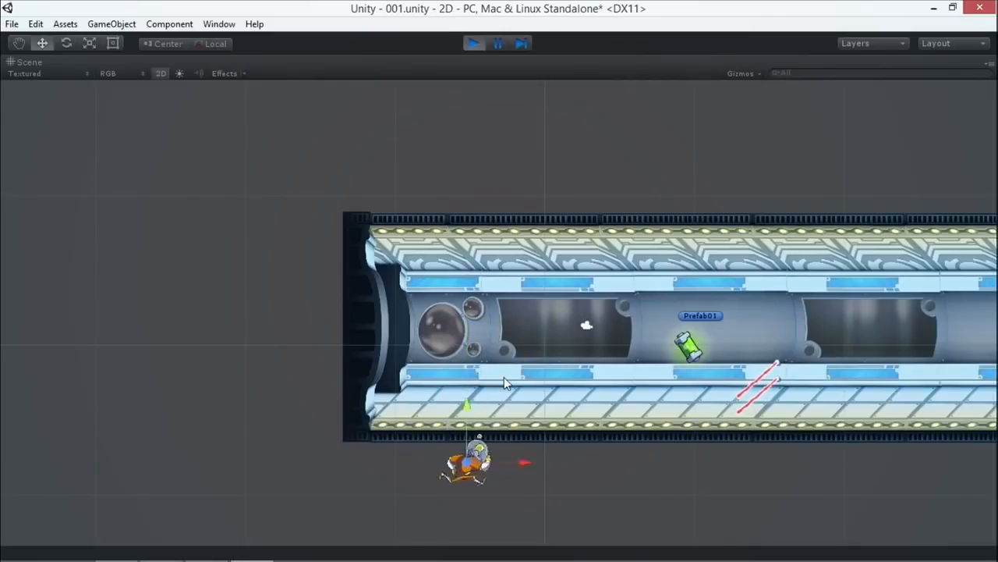
click(472, 43)
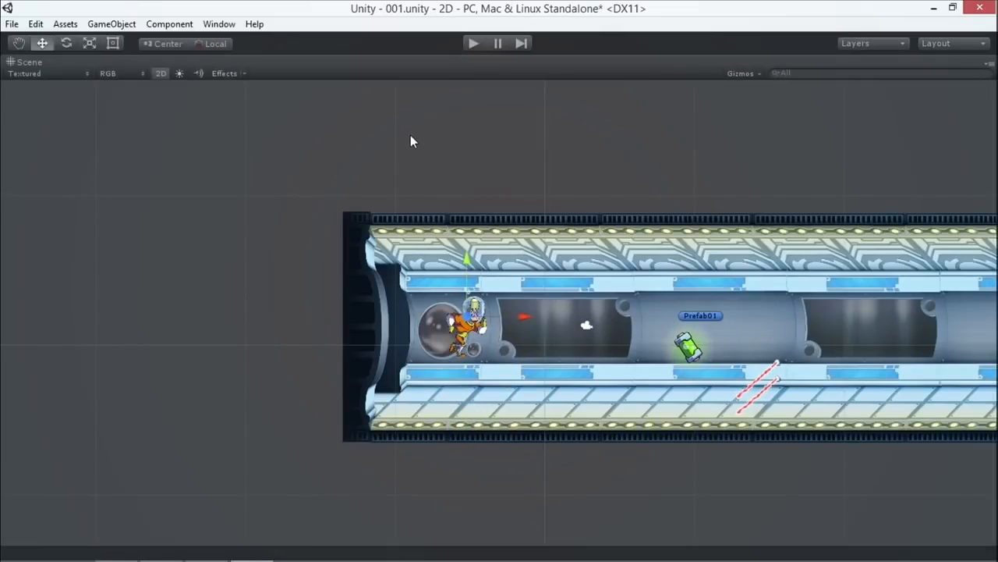
key(shift+space)
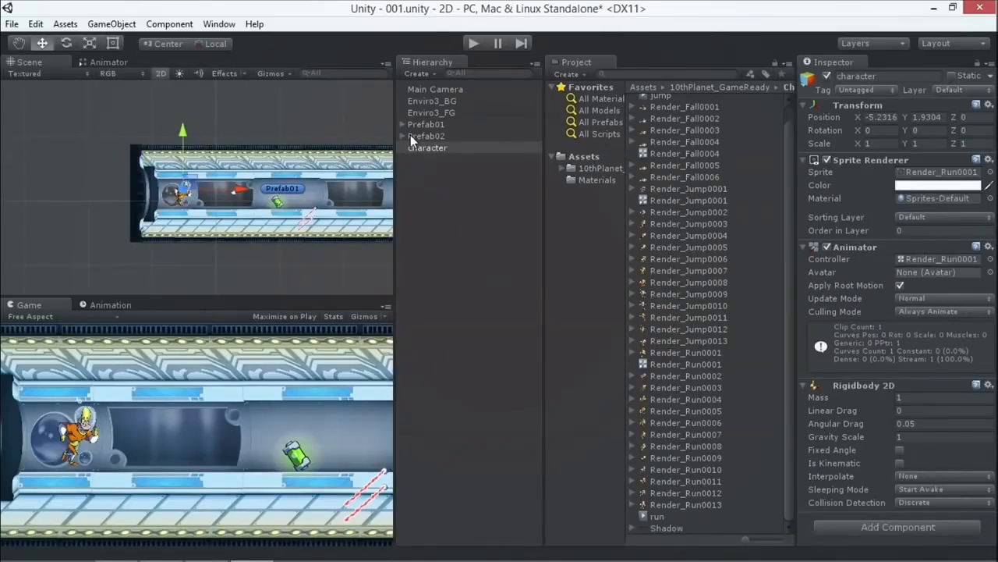
Delete Prefab02 from the scene and select Prefab01, framing it in the scene view
click(18, 44)
scroll(373, 167, up, 5)
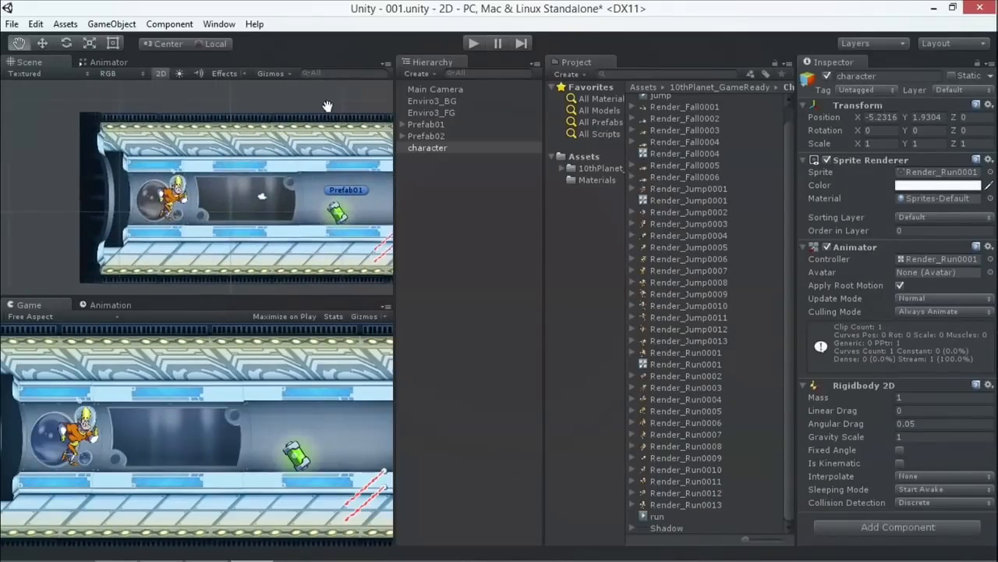
click(421, 149)
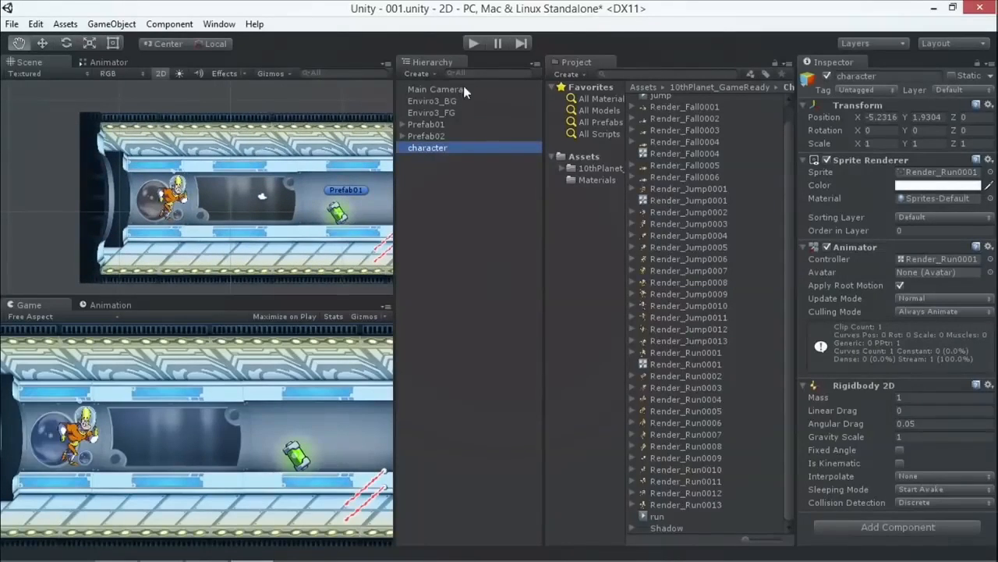
double_click(427, 124)
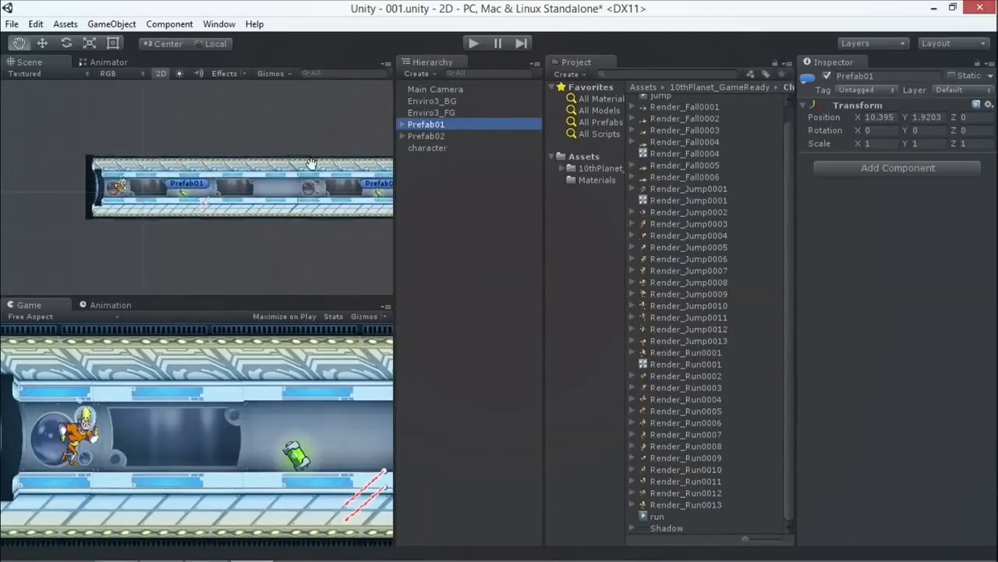
click(427, 136)
key(Delete)
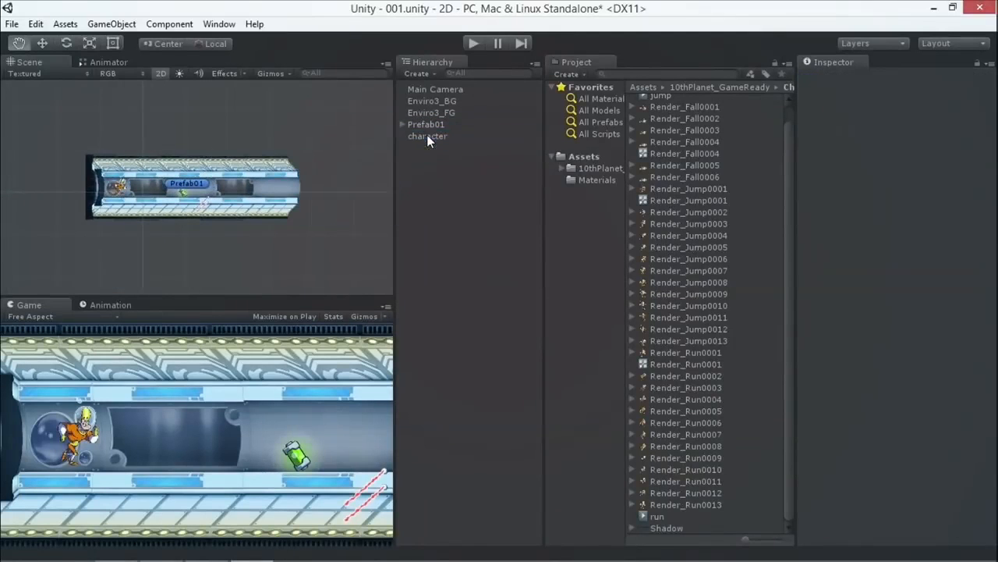
double_click(412, 125)
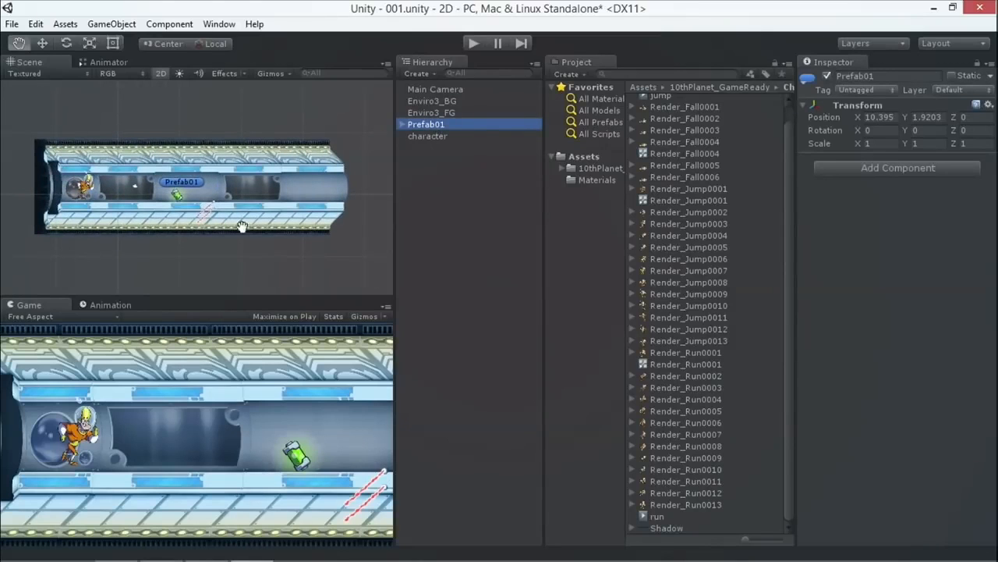
click(835, 168)
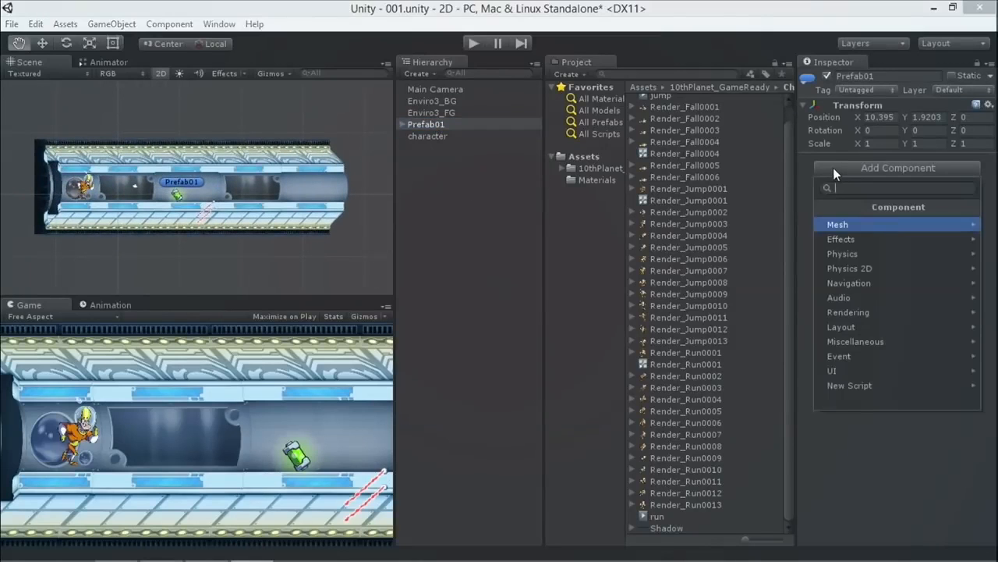
click(862, 269)
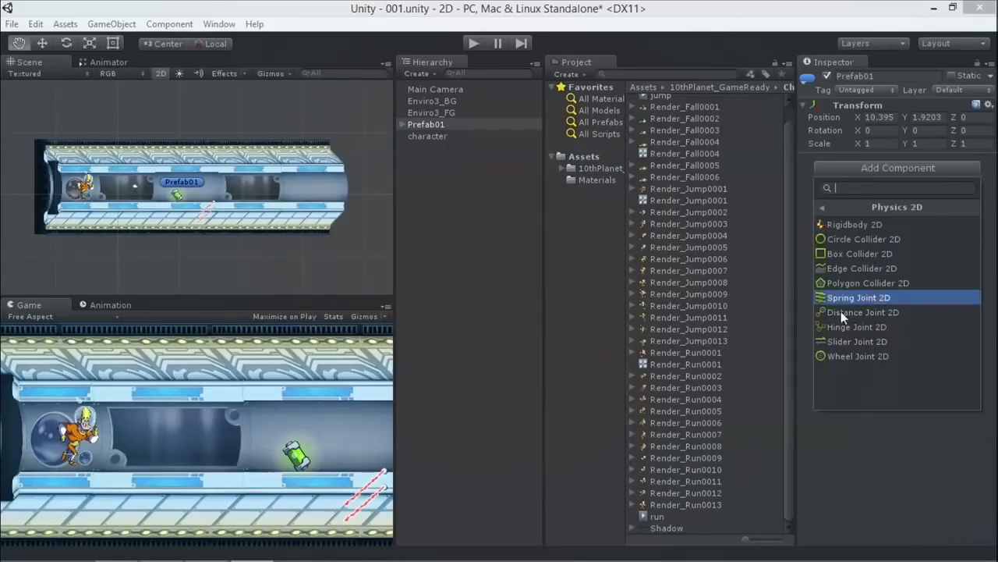
key(Escape)
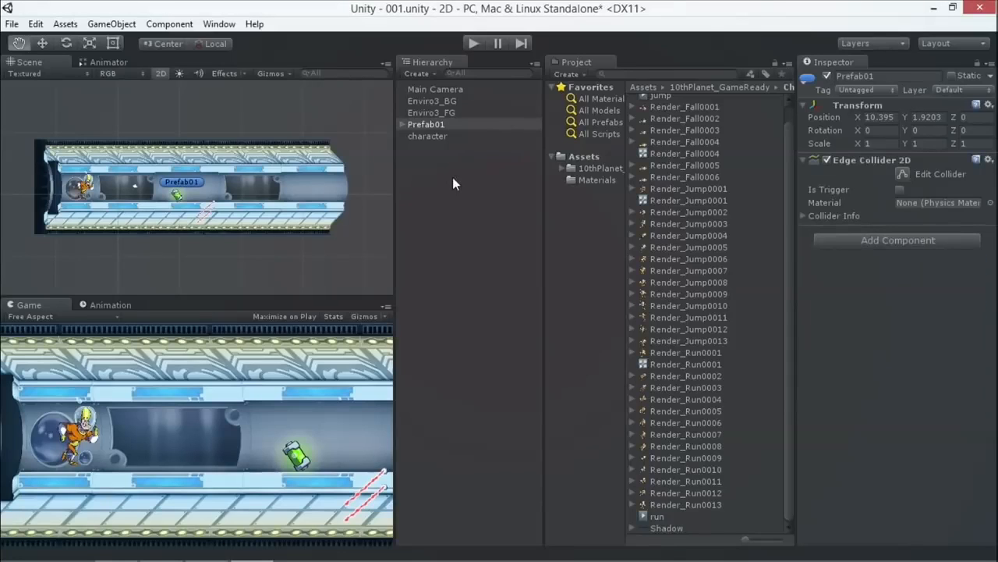
click(989, 159)
click(884, 198)
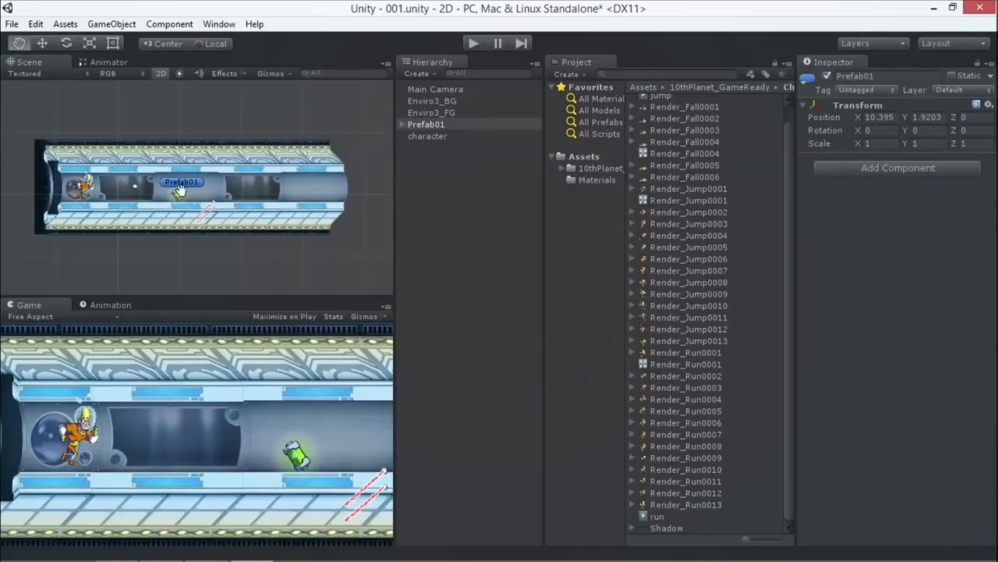
Add a Box Collider 2D component from the Physics 2D category to Prefab01 and expand its child objects
click(849, 167)
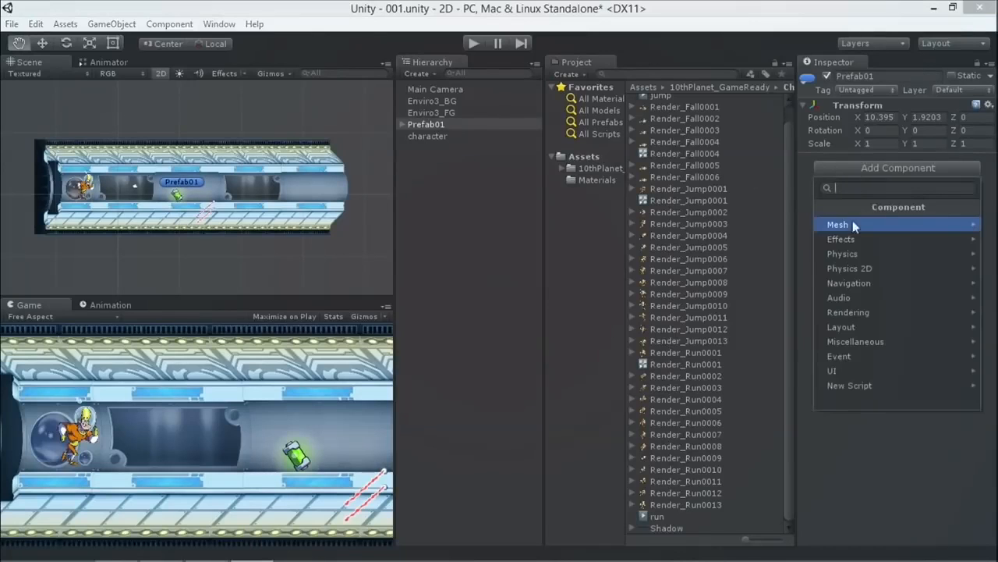
click(882, 265)
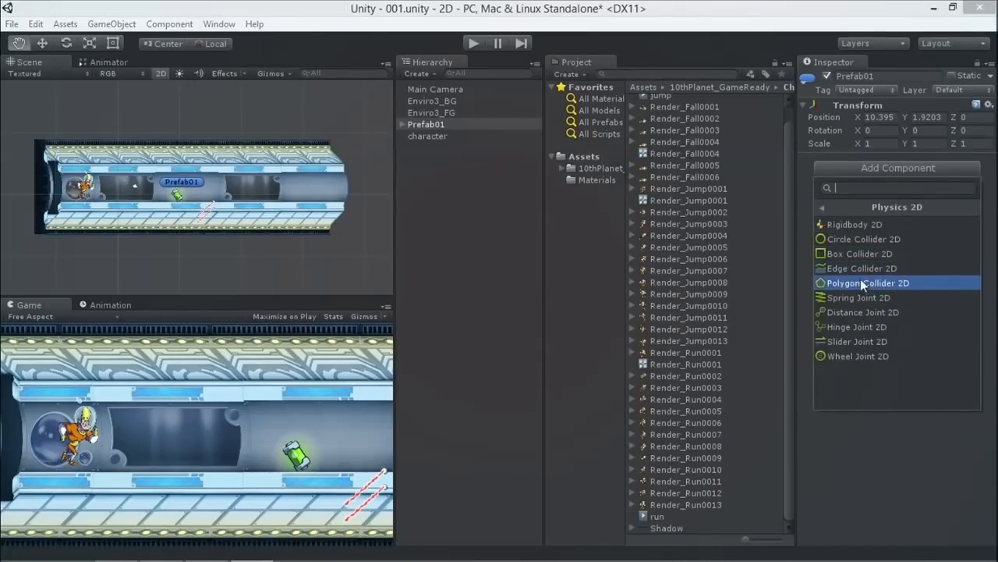
click(856, 254)
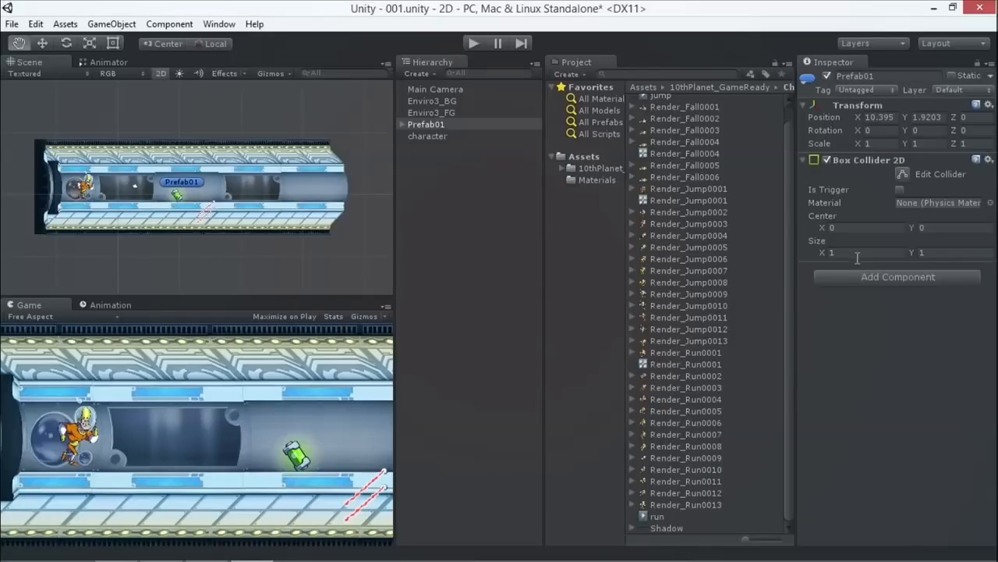
double_click(428, 124)
scroll(198, 164, up, 8)
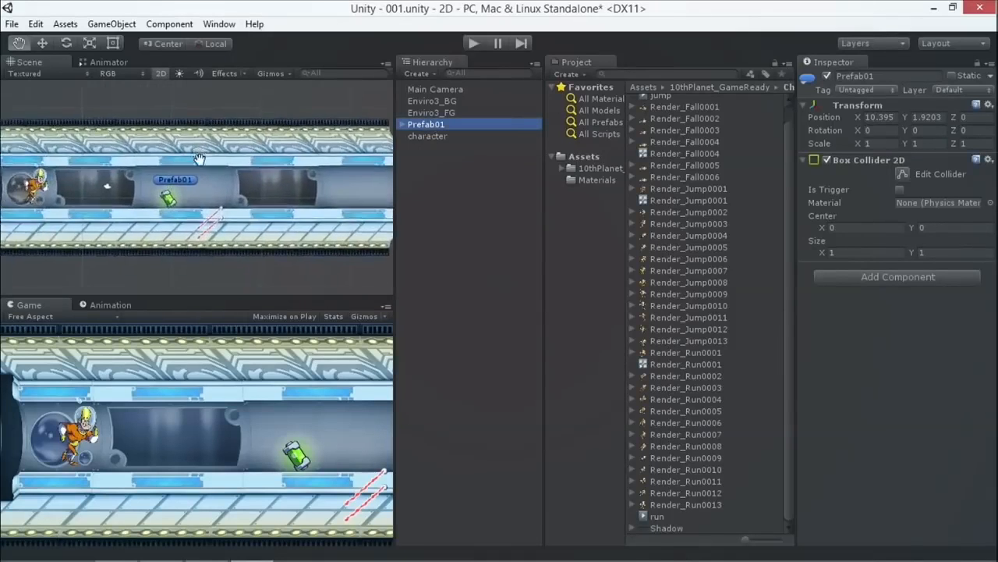
scroll(154, 173, up, 4)
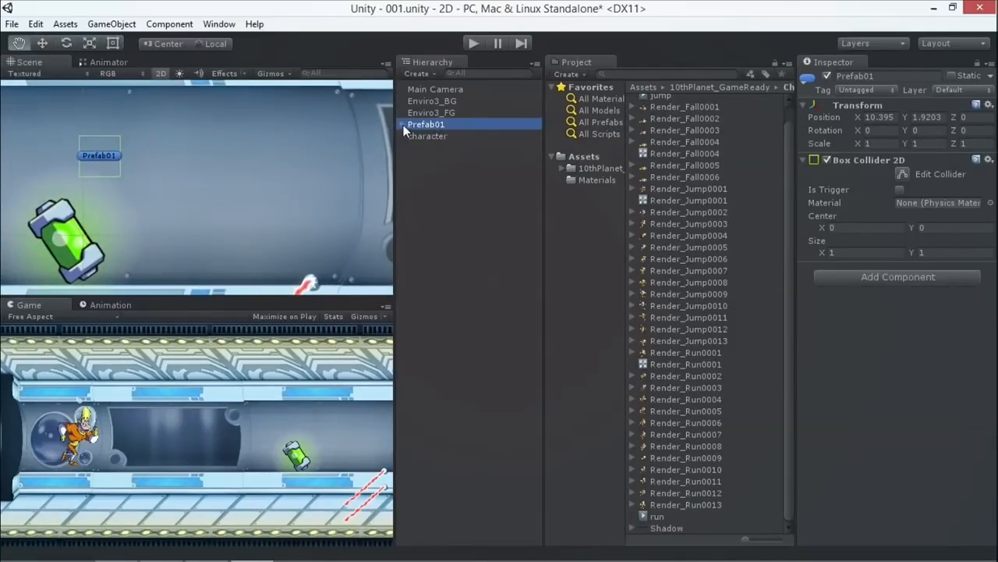
drag(397, 122, 396, 122)
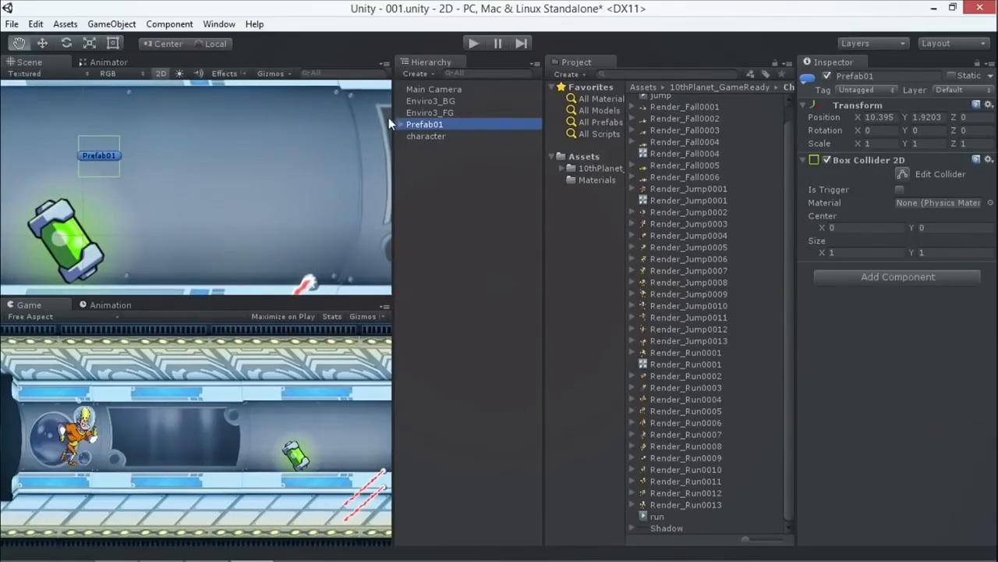
click(401, 126)
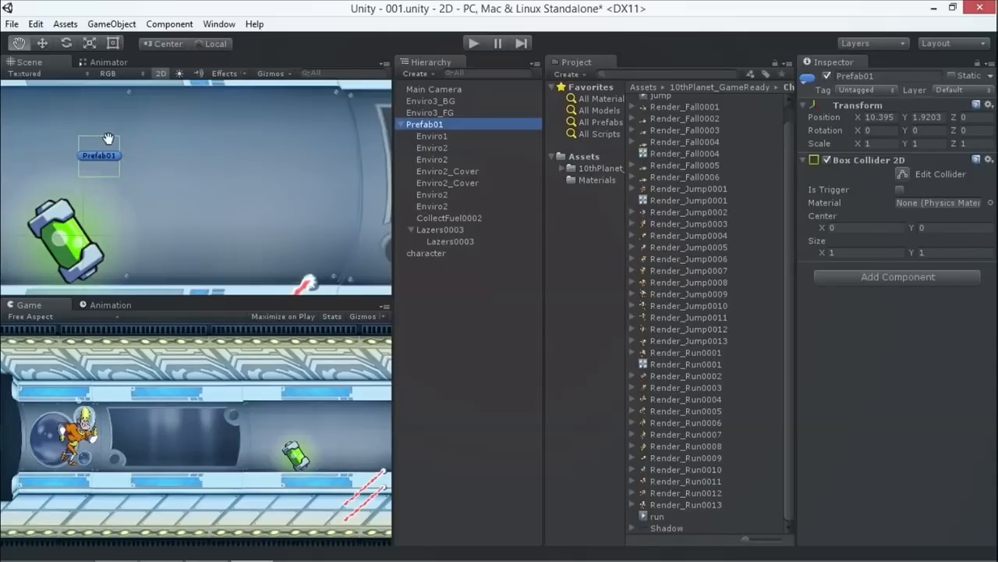
Stretch Prefab01's box collider to a size of about X 55.49 and lower its center to about Y -6.2 along the corridor floor
drag(824, 252, 988, 267)
scroll(222, 172, down, 1)
scroll(222, 171, down, 3)
drag(820, 251, 943, 255)
scroll(263, 232, down, 4)
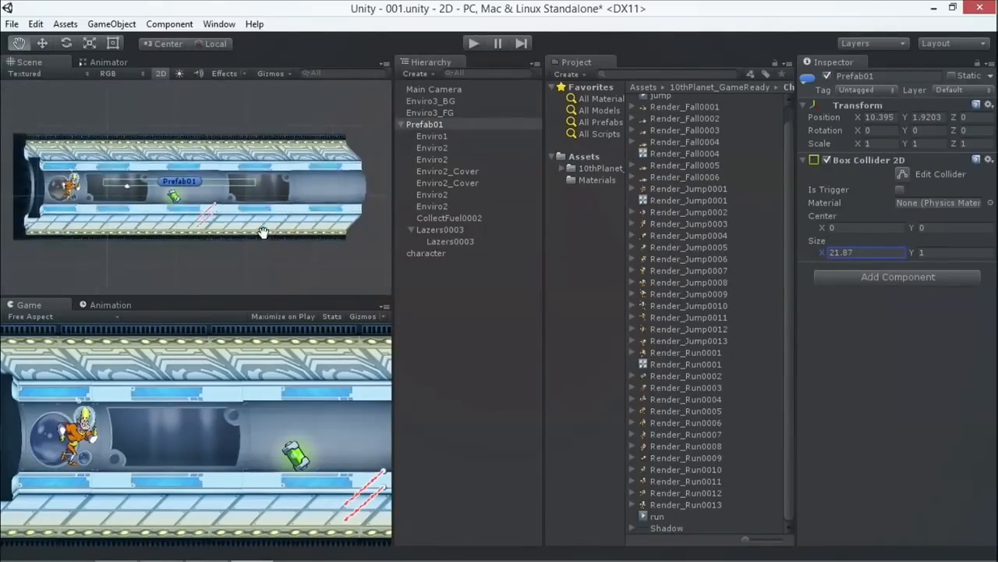
scroll(263, 231, down, 1)
drag(822, 251, 914, 269)
click(910, 228)
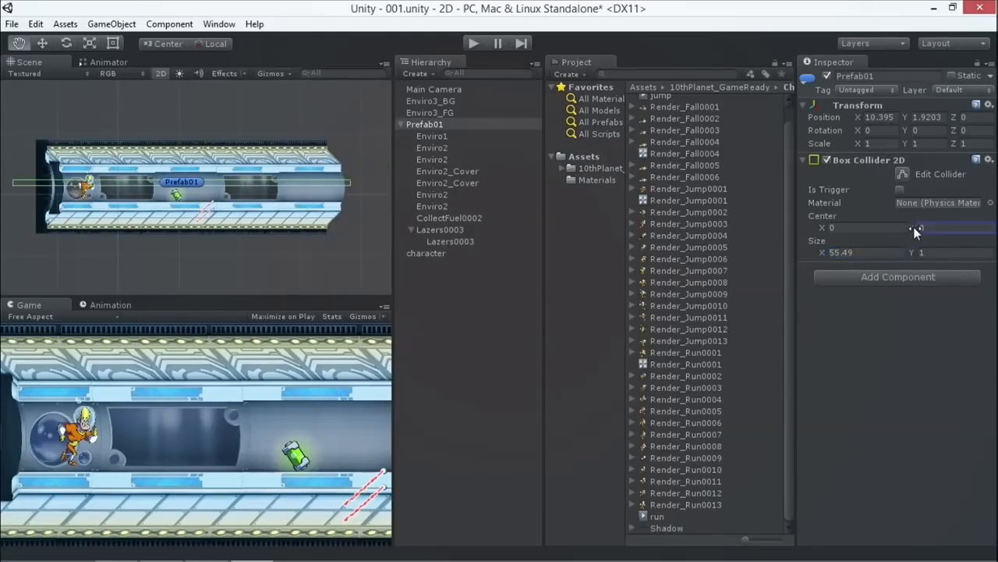
text(-6.5)
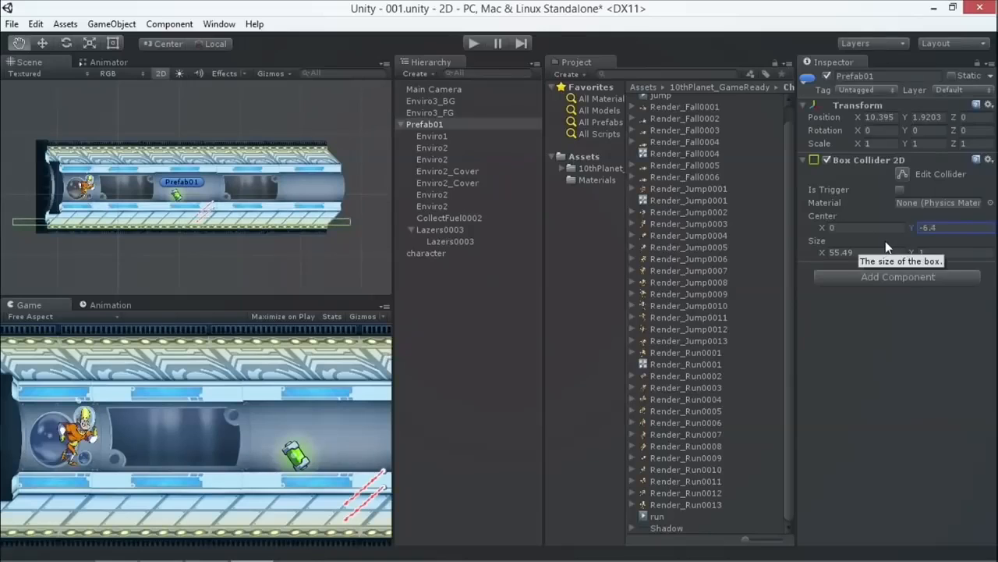
Play the scene in a maximized scene view to test the floor collider, stop playback and restore the layout
key(shift+space)
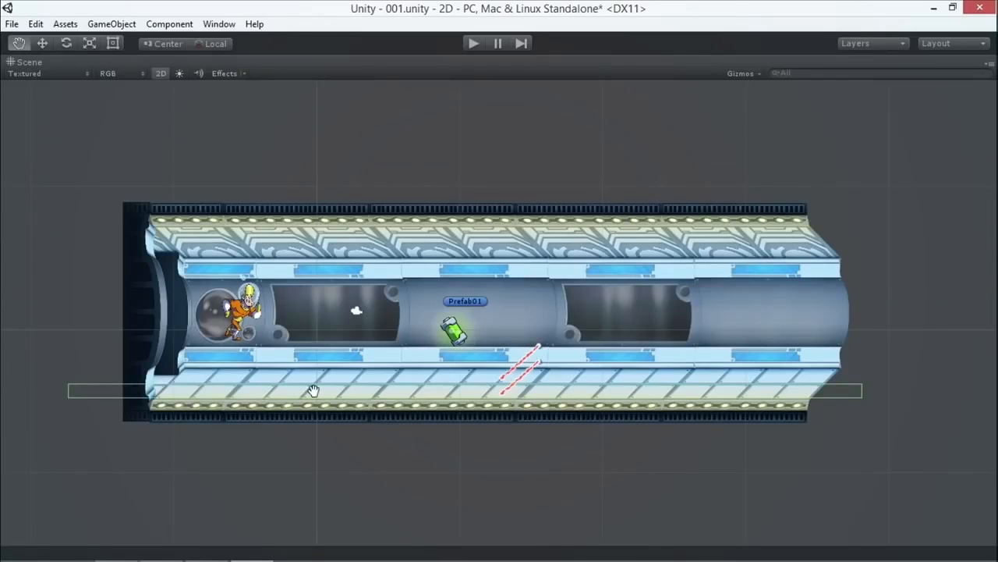
click(472, 43)
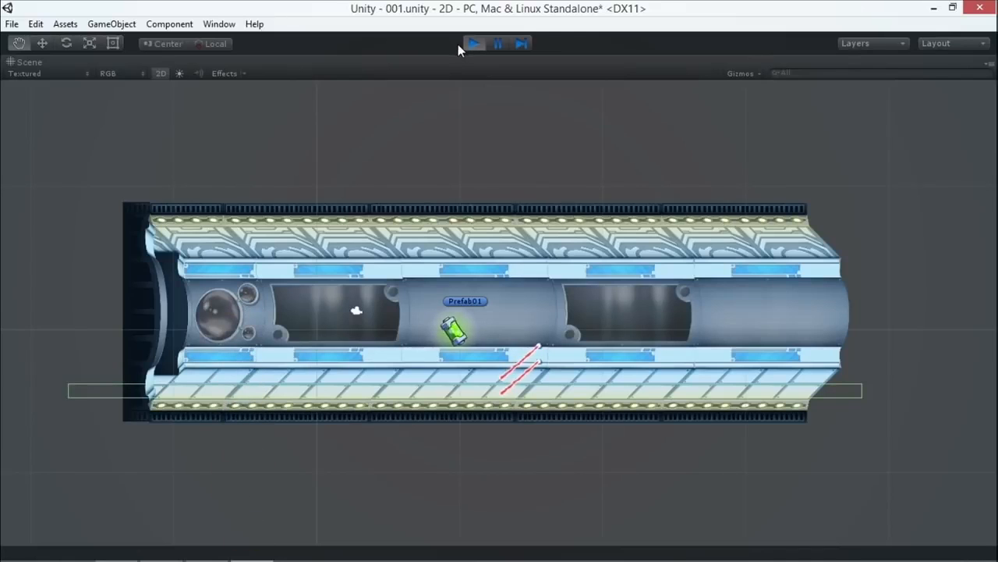
click(473, 43)
key(shift+space)
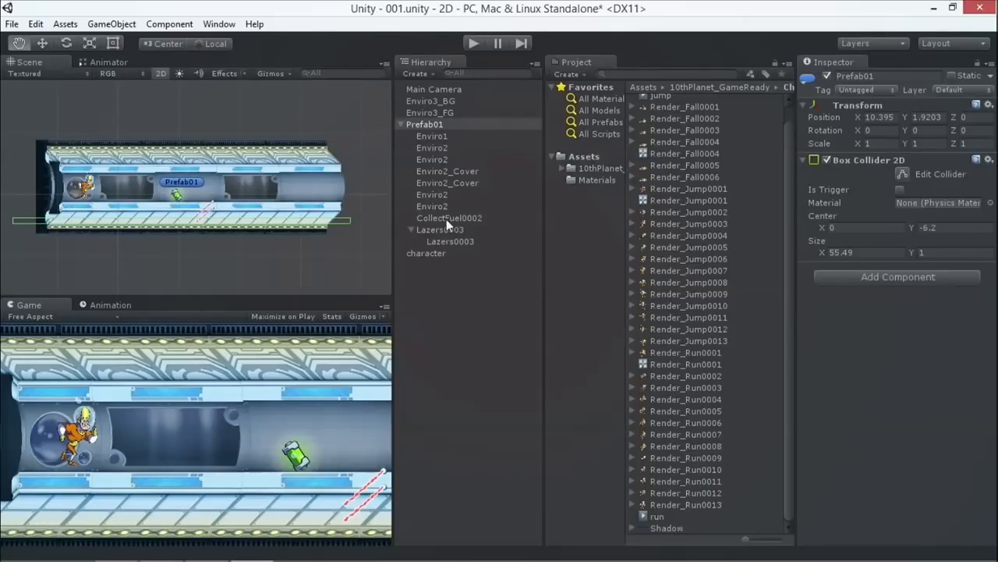
Add a Box Collider 2D component from the Physics 2D category to the character
click(429, 252)
double_click(429, 254)
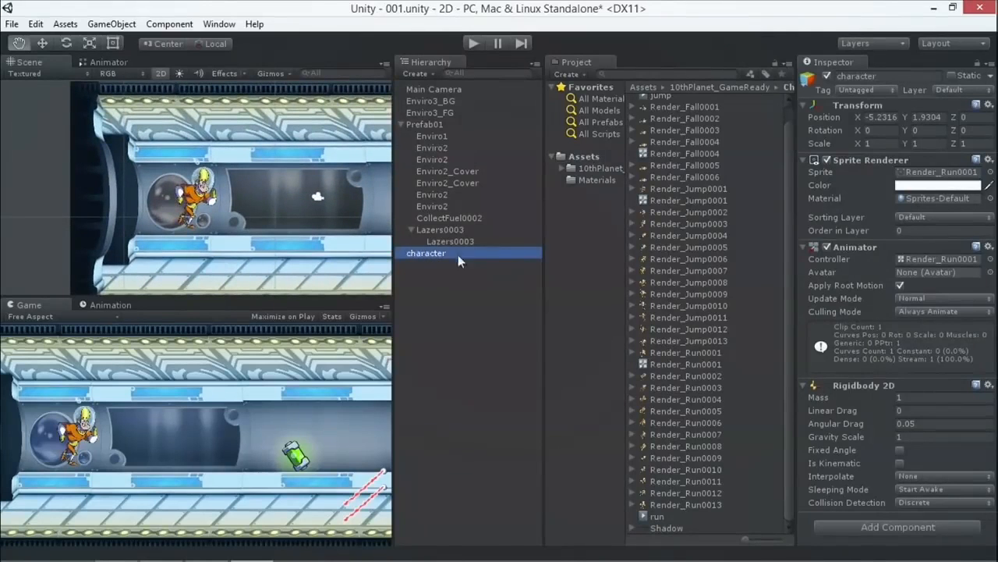
click(899, 526)
click(884, 378)
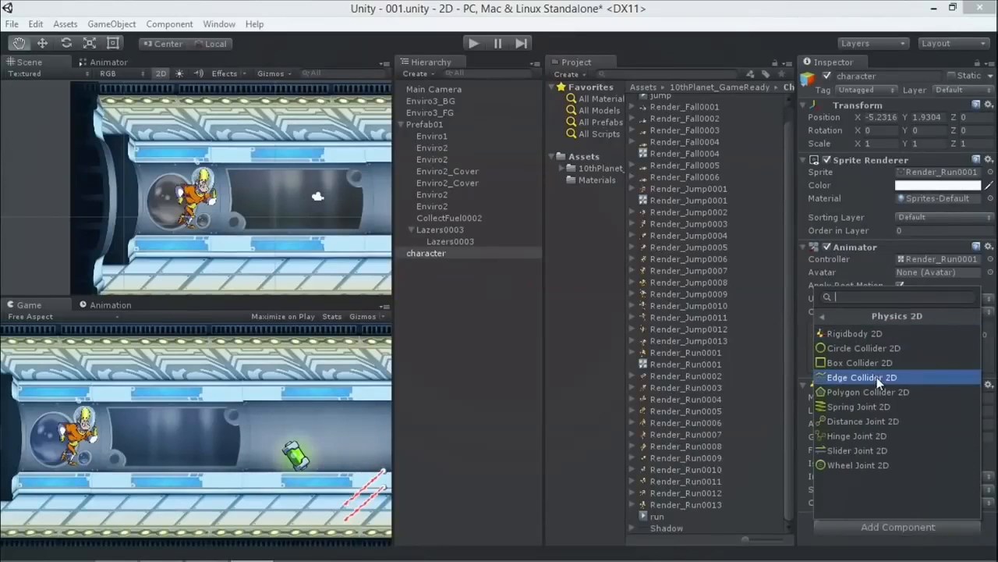
click(862, 360)
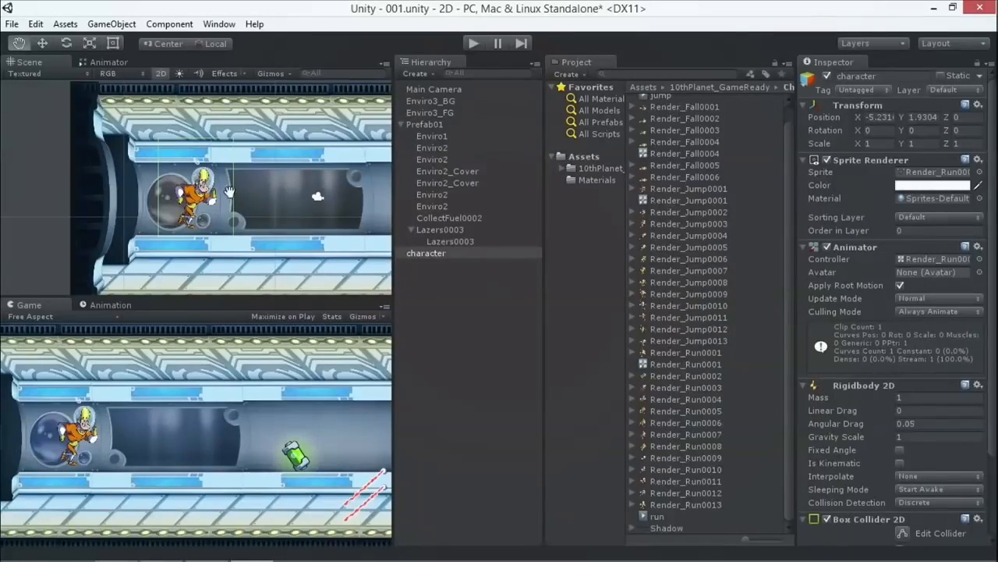
Shrink the character's box collider to about X 2.89, Y 5.45 so it fits the sprite
scroll(892, 466, down, 3)
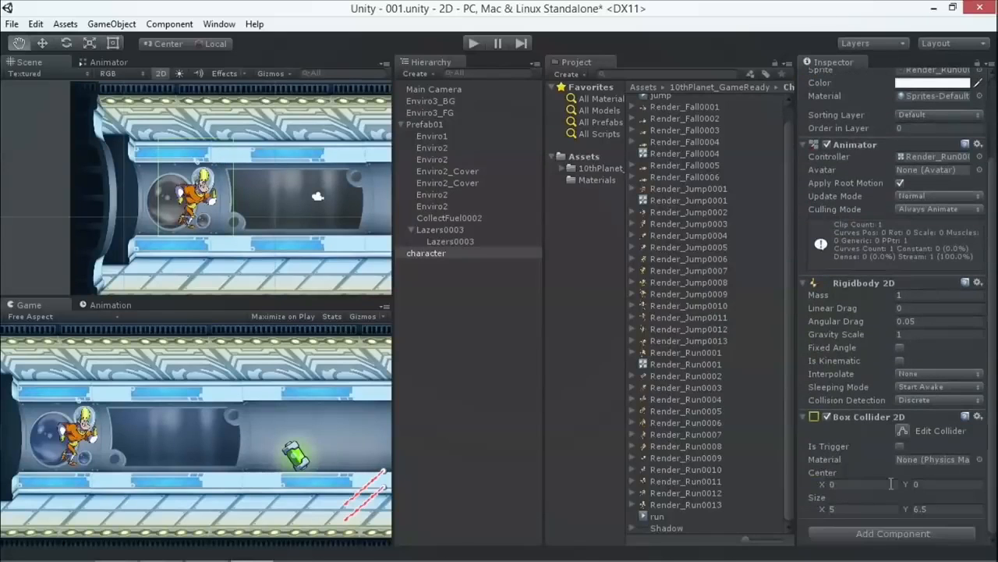
drag(819, 510, 765, 507)
drag(903, 507, 888, 511)
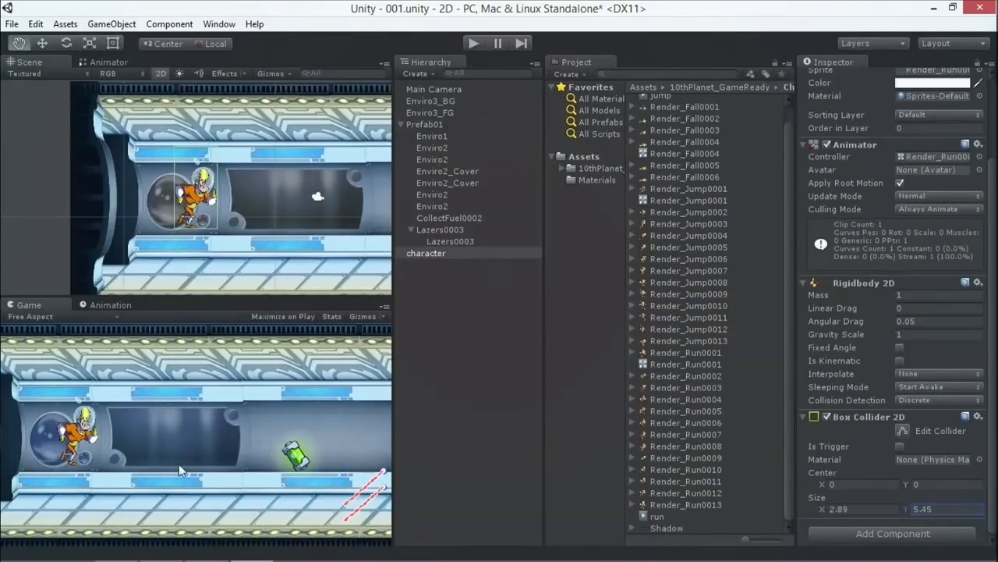
Play the scene to test the character's collision with the corridor floor, and stop playback
click(471, 44)
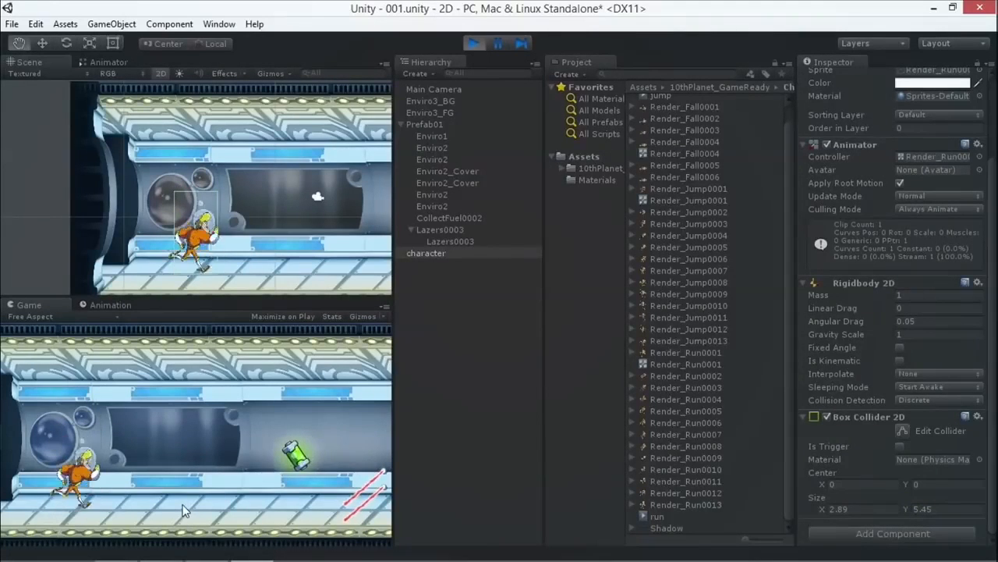
click(475, 43)
scroll(223, 239, down, 3)
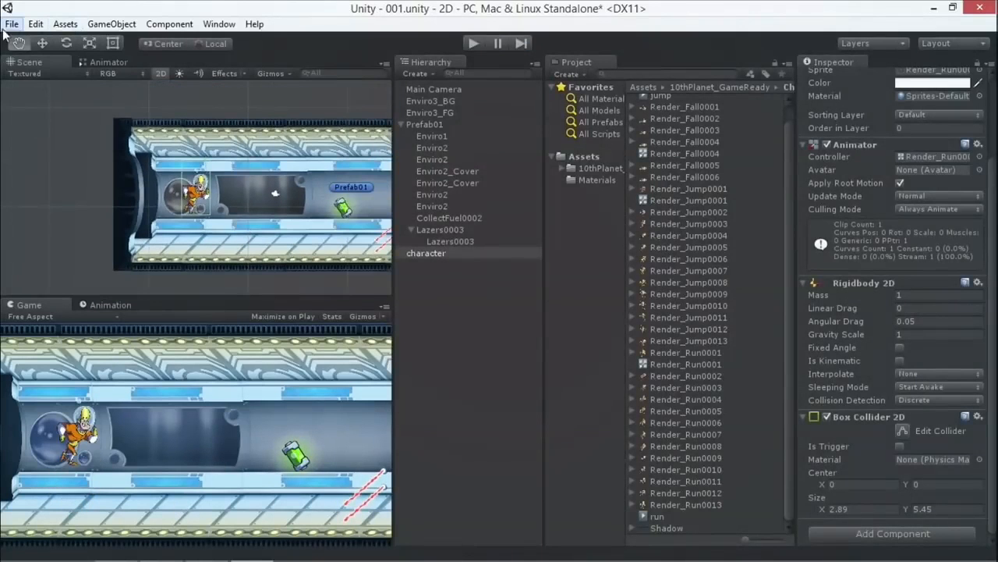
Save the current scene 001
click(11, 24)
click(47, 76)
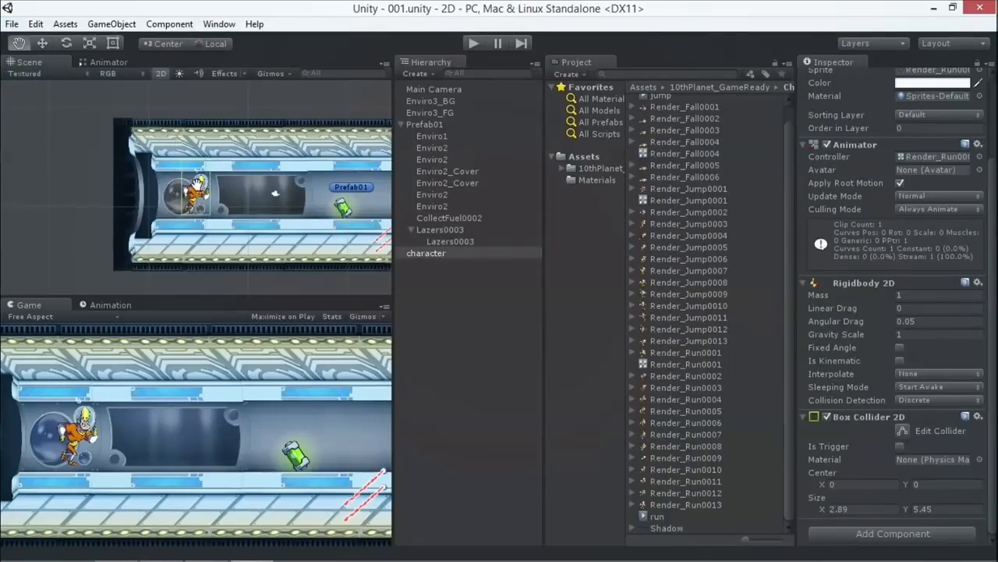
scroll(258, 195, down, 2)
drag(257, 197, 113, 194)
scroll(144, 214, down, 3)
scroll(167, 213, up, 2)
scroll(167, 211, up, 1)
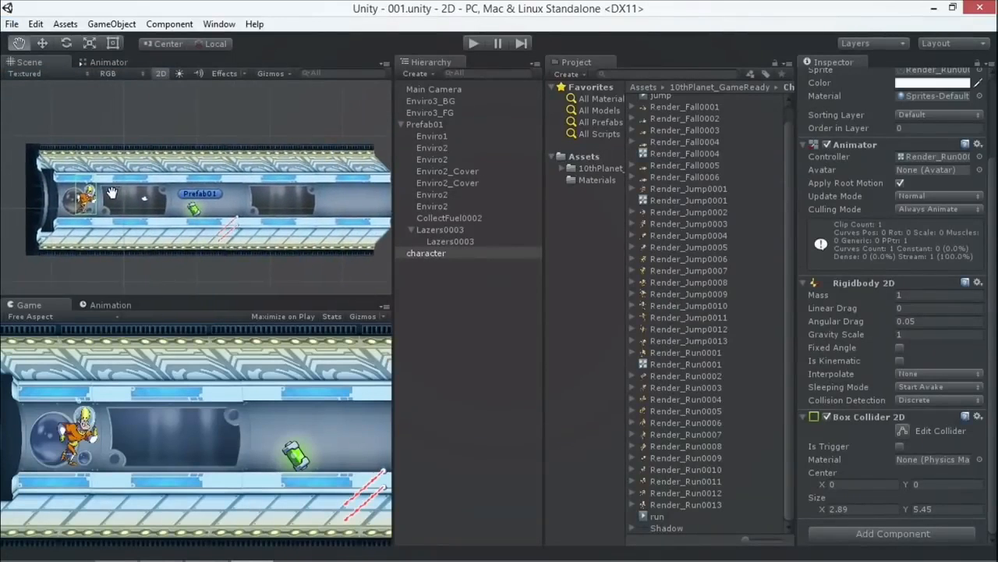
Import the Scripts folder from the 2D_test project's Assets folder in File Explorer into the Unity project's Assets folder
click(585, 156)
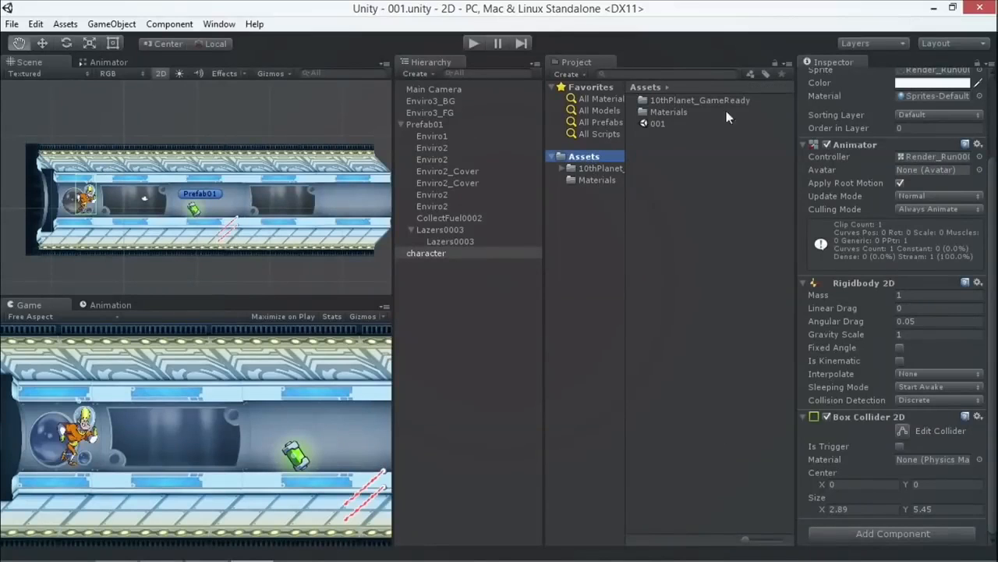
click(567, 75)
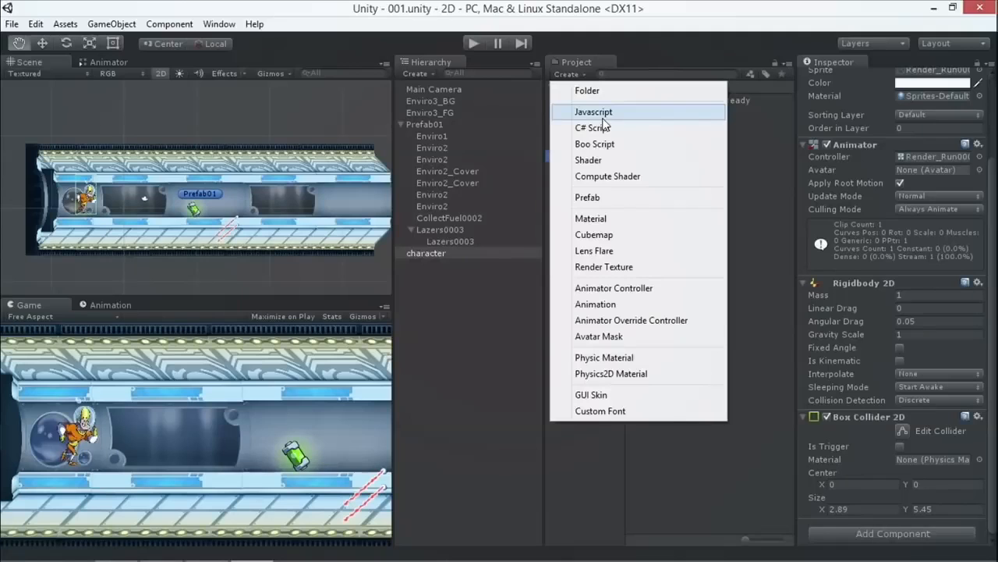
click(650, 54)
mouse_move(59, 560)
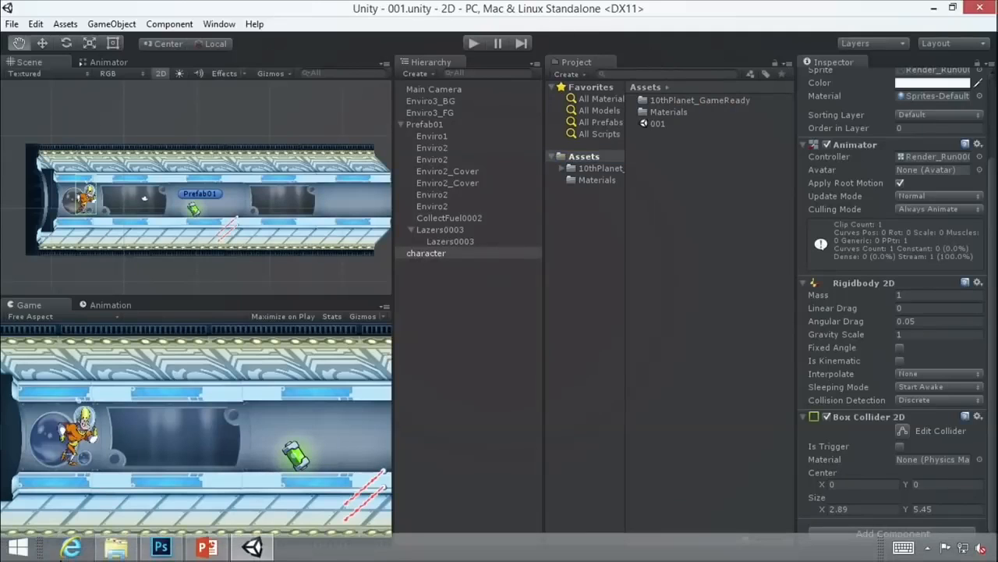
click(117, 548)
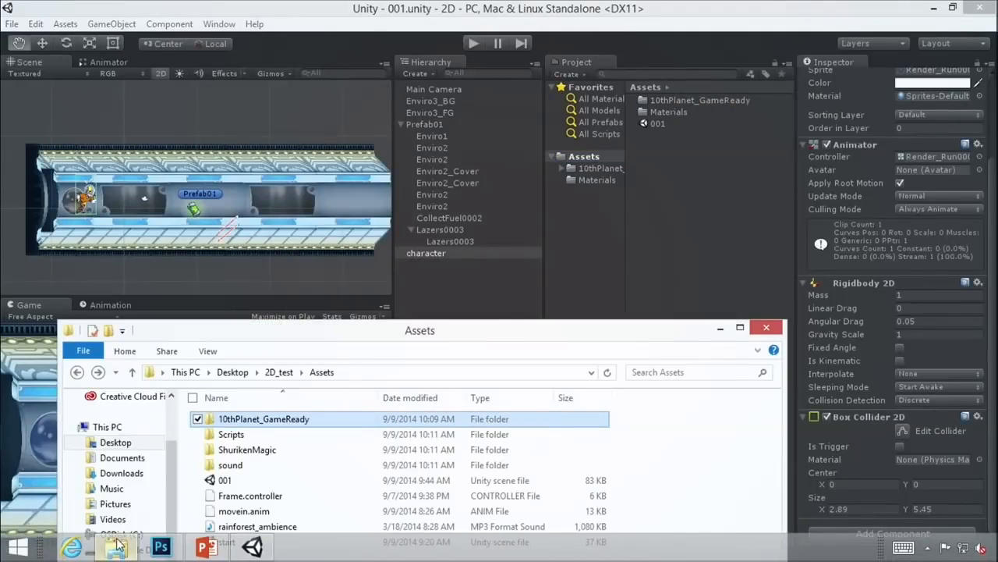
drag(217, 335, 662, 364)
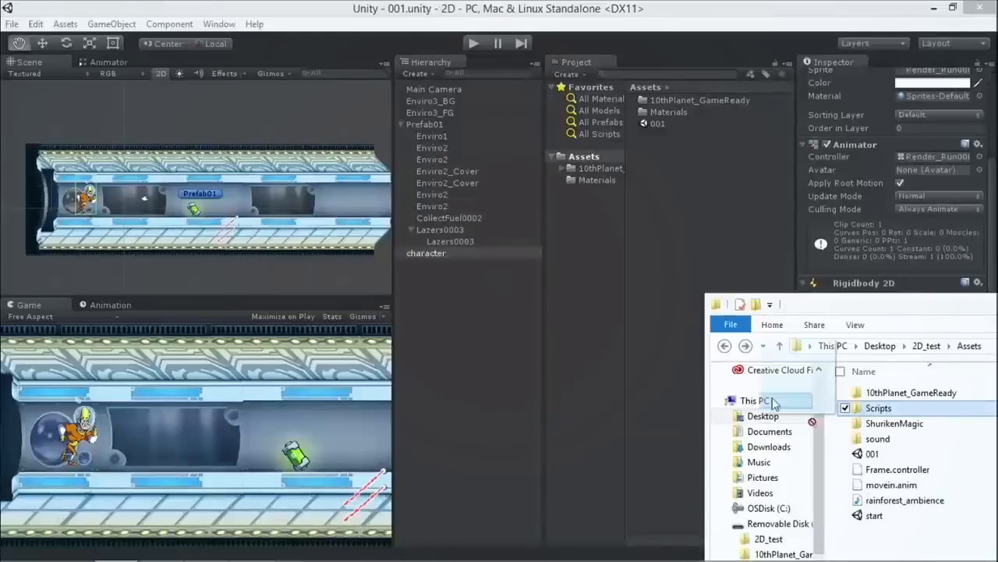
drag(764, 398, 596, 157)
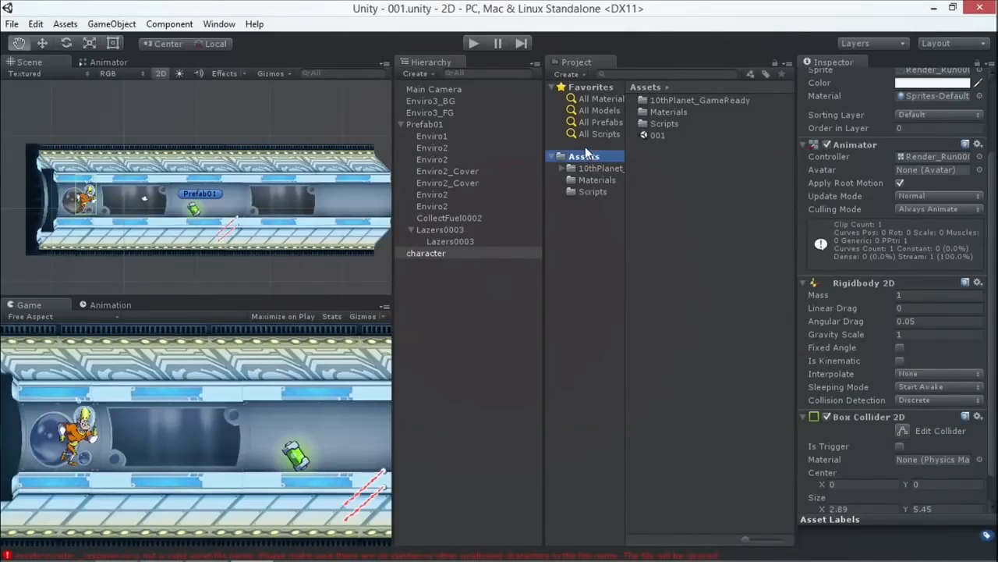
Open the imported Scripts folder and preview the Respawn and CharacterFinal scripts
click(592, 191)
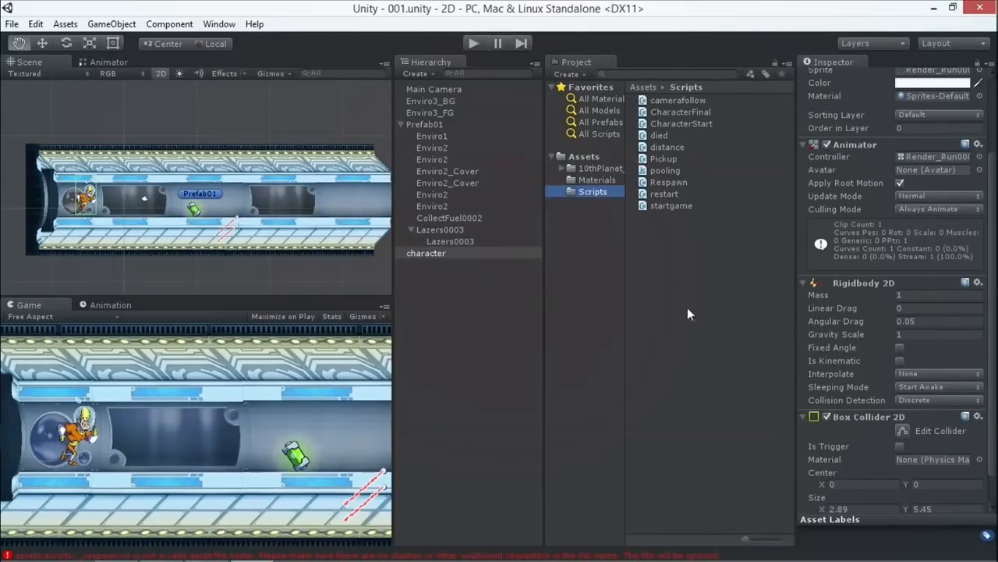
click(662, 182)
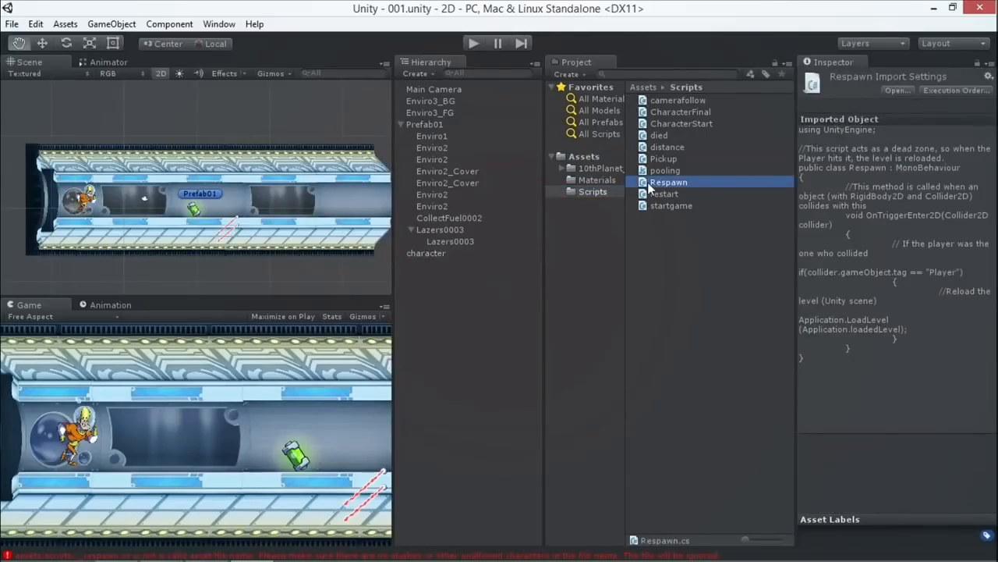
click(674, 112)
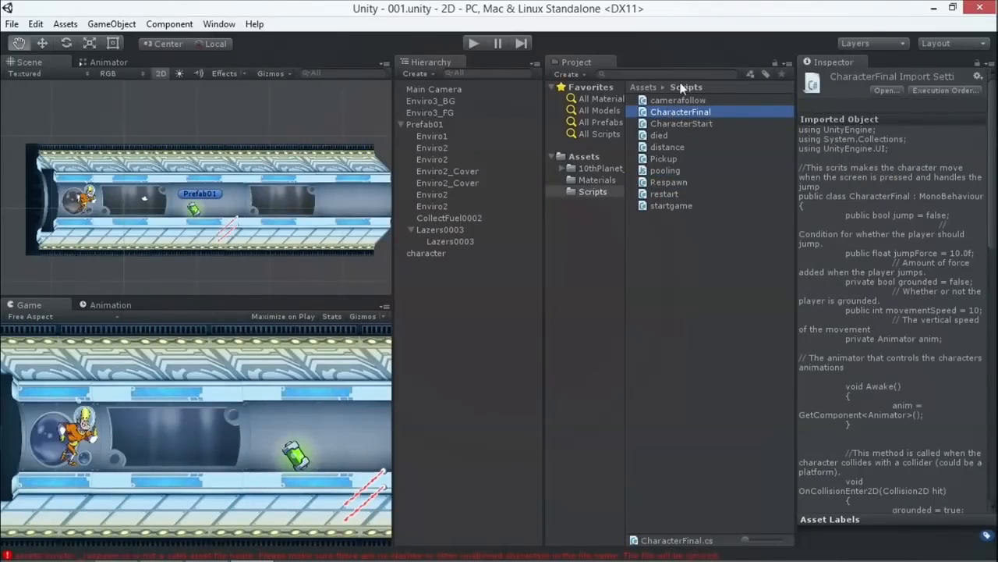
Try to open the CharacterFinal script in MonoDevelop, close the MonoDevelop window and switch back to Unity
double_click(644, 112)
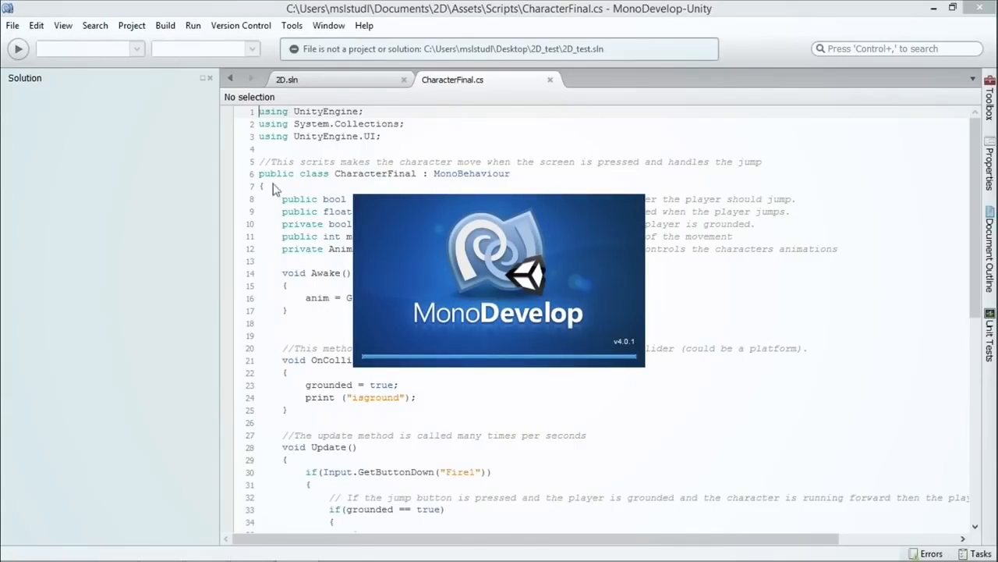
click(258, 548)
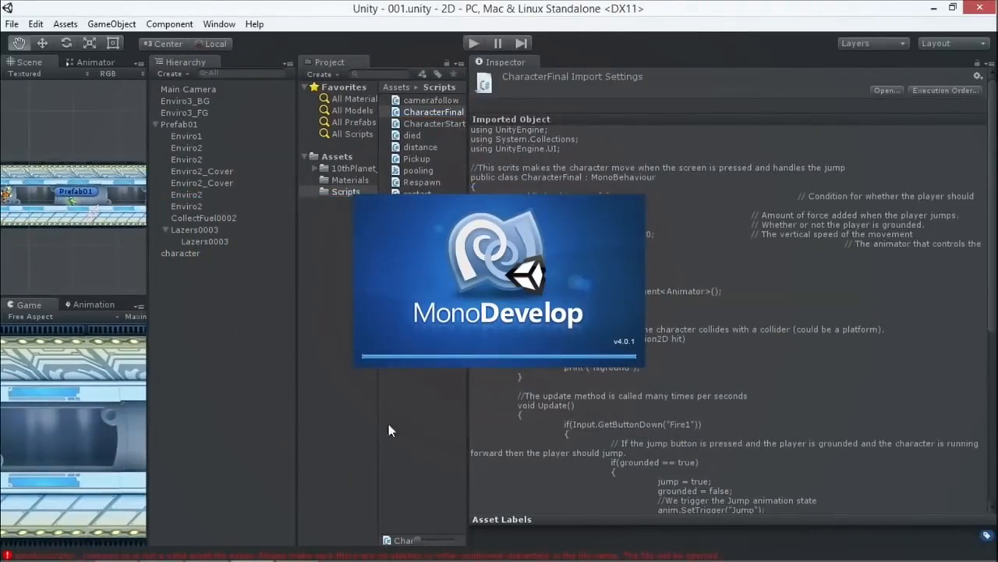
right_click(304, 542)
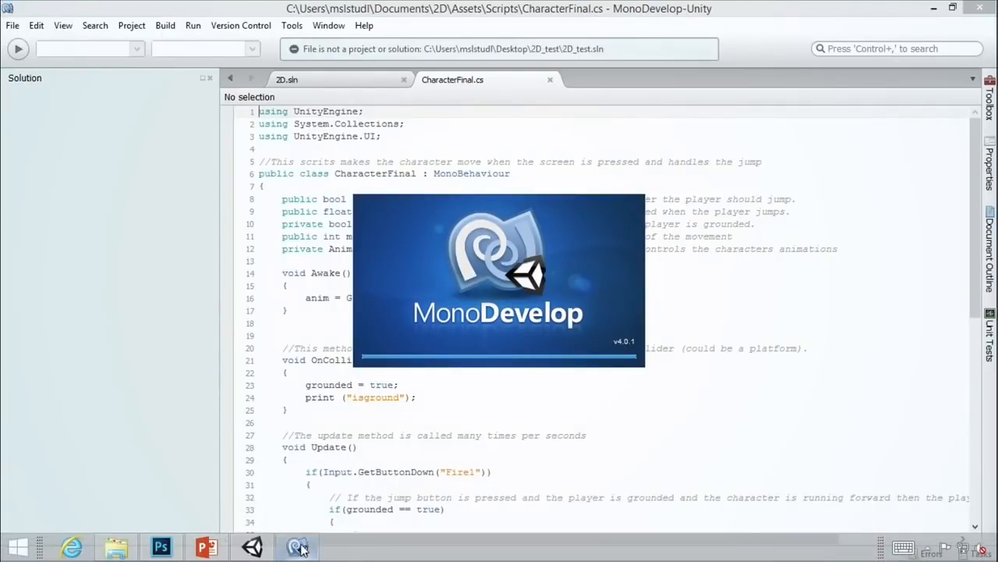
right_click(303, 549)
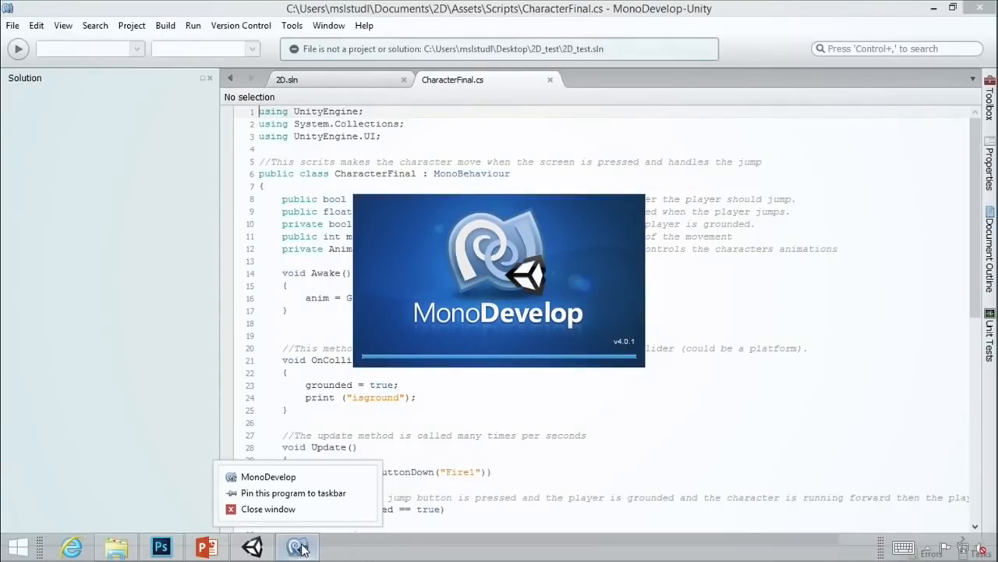
click(261, 512)
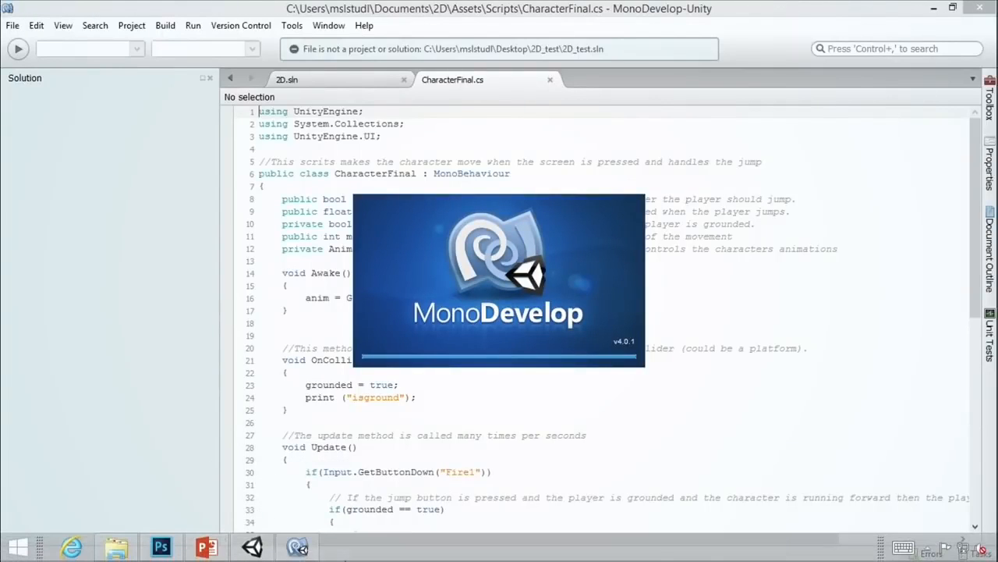
click(252, 548)
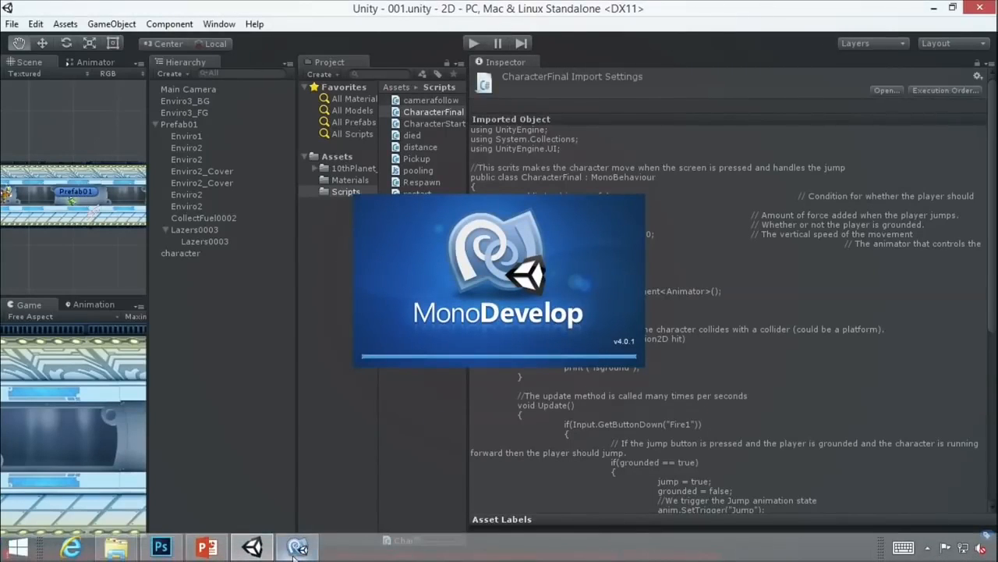
mouse_move(297, 550)
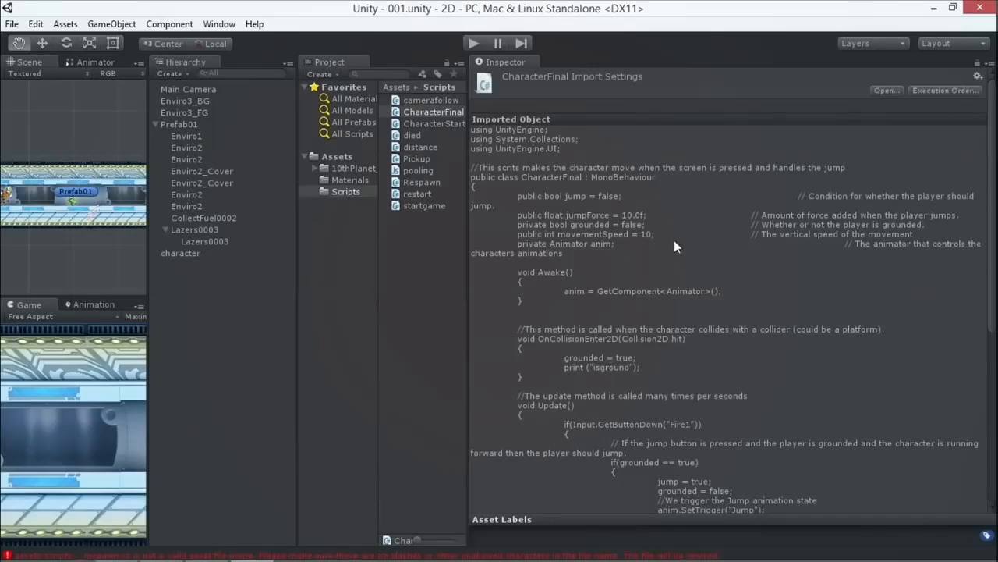
Read through the CharacterFinal script in an enlarged Inspector, examining its variables and the Awake, OnCollisionEnter2D, Update and FixedUpdate methods
scroll(678, 360, down, 2)
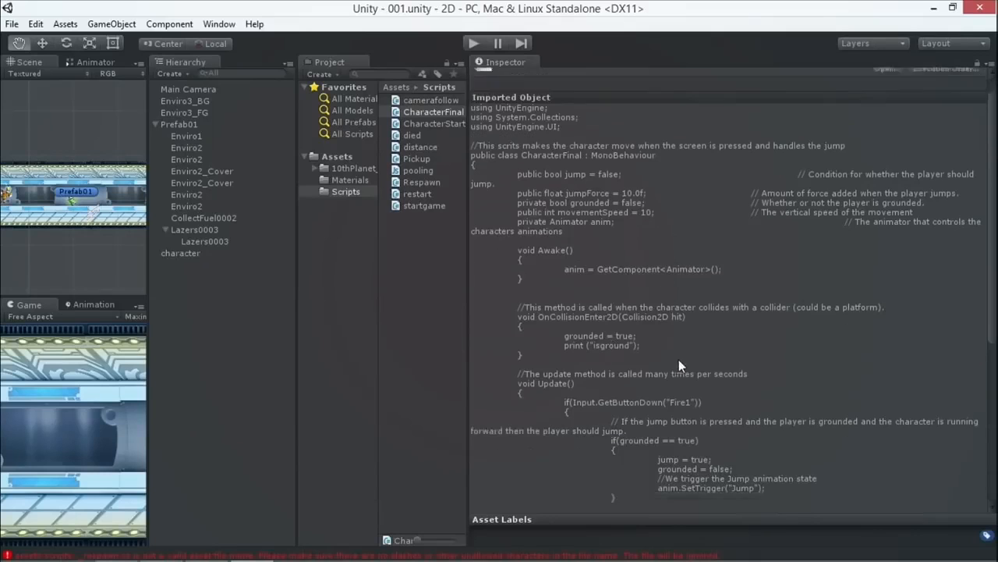
scroll(679, 359, up, 2)
scroll(677, 363, down, 2)
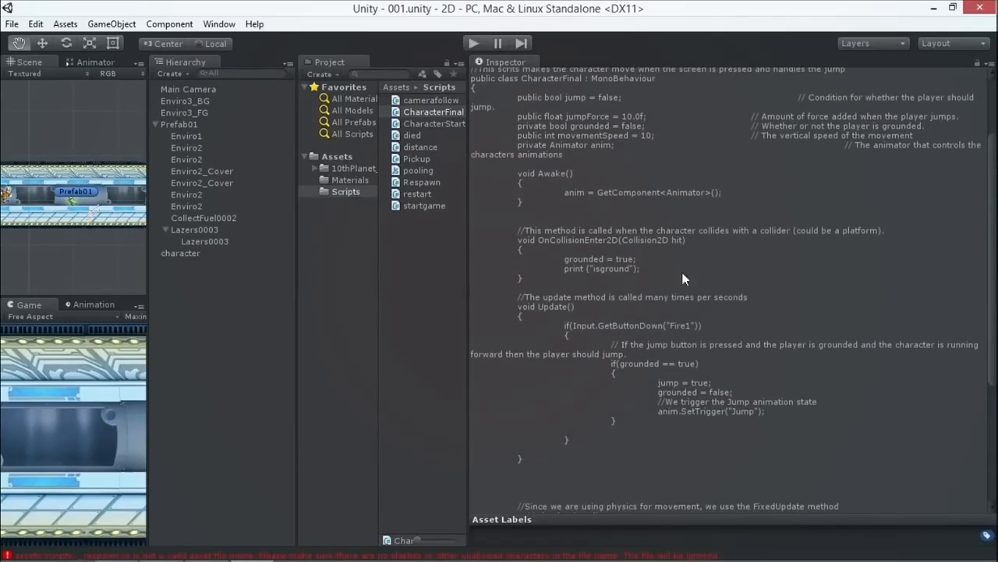
scroll(651, 259, up, 2)
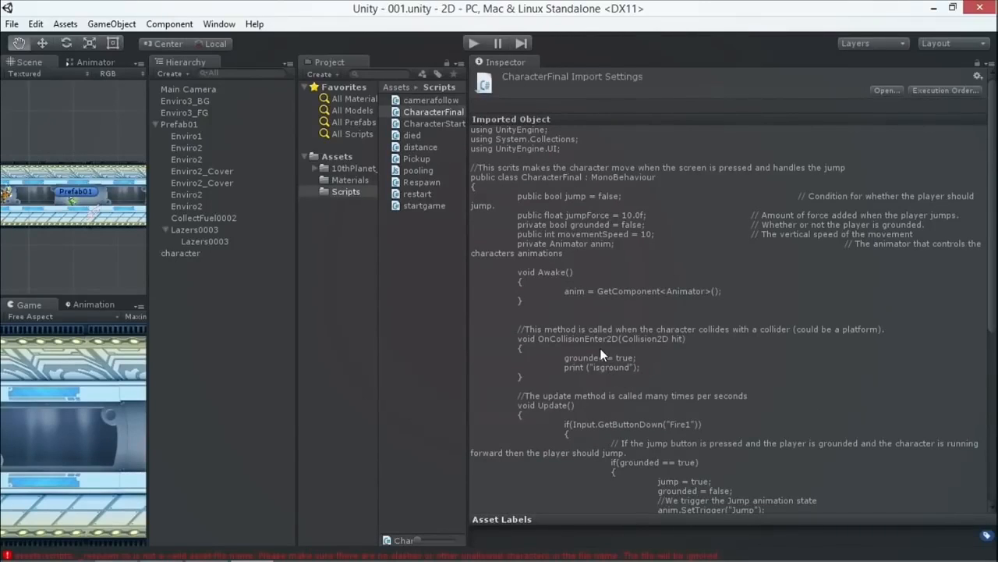
scroll(621, 411, down, 3)
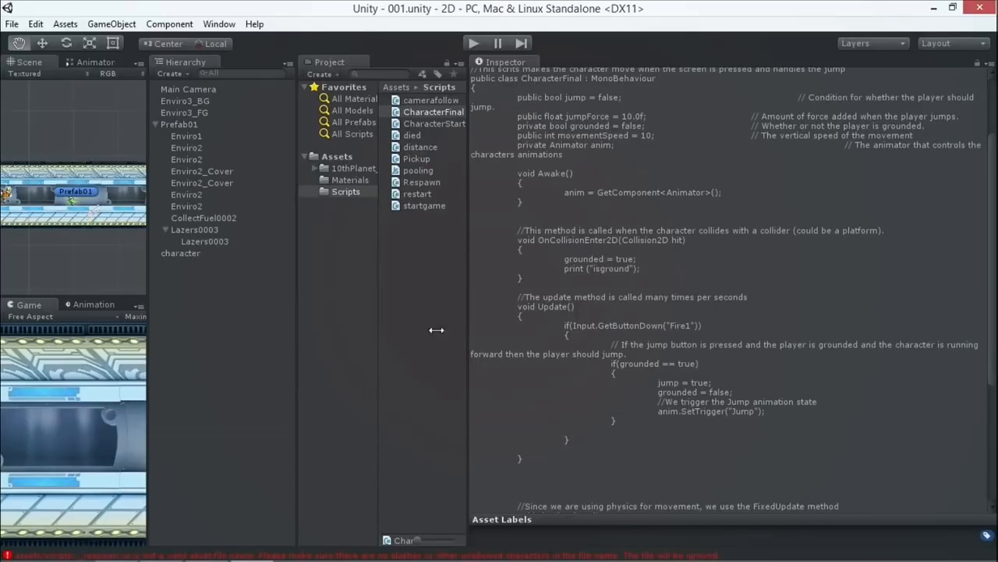
key(shift+space)
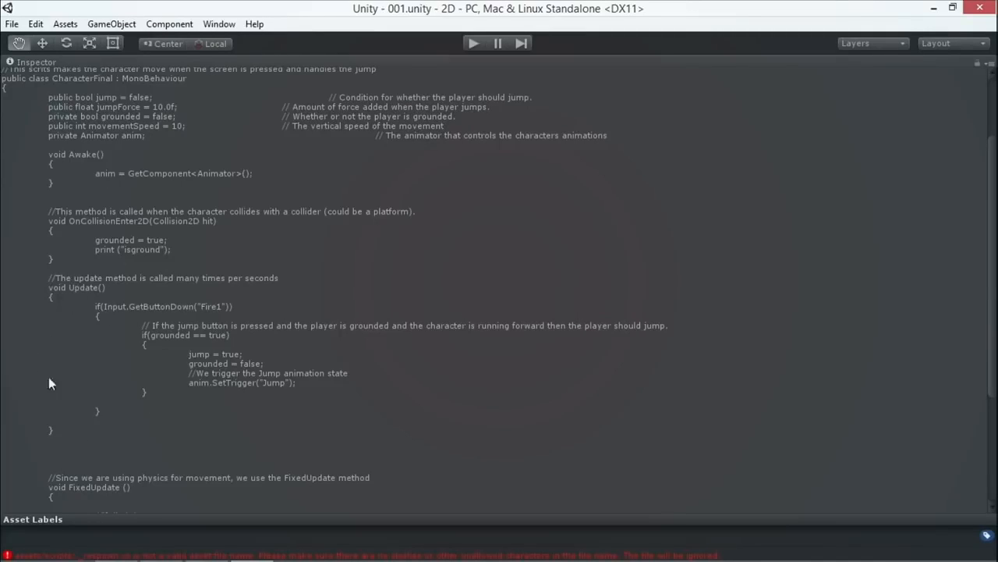
scroll(151, 436, down, 5)
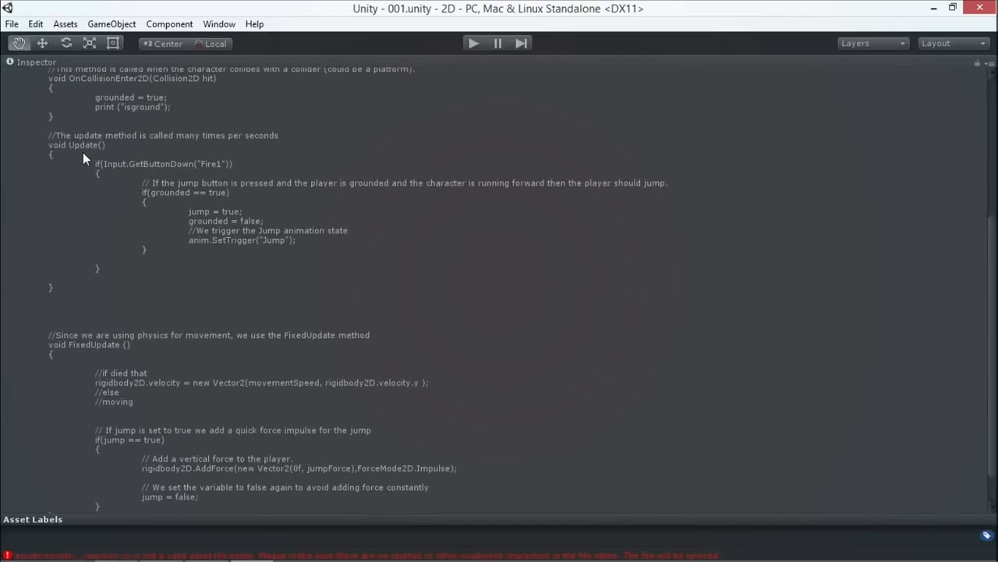
scroll(109, 344, down, 2)
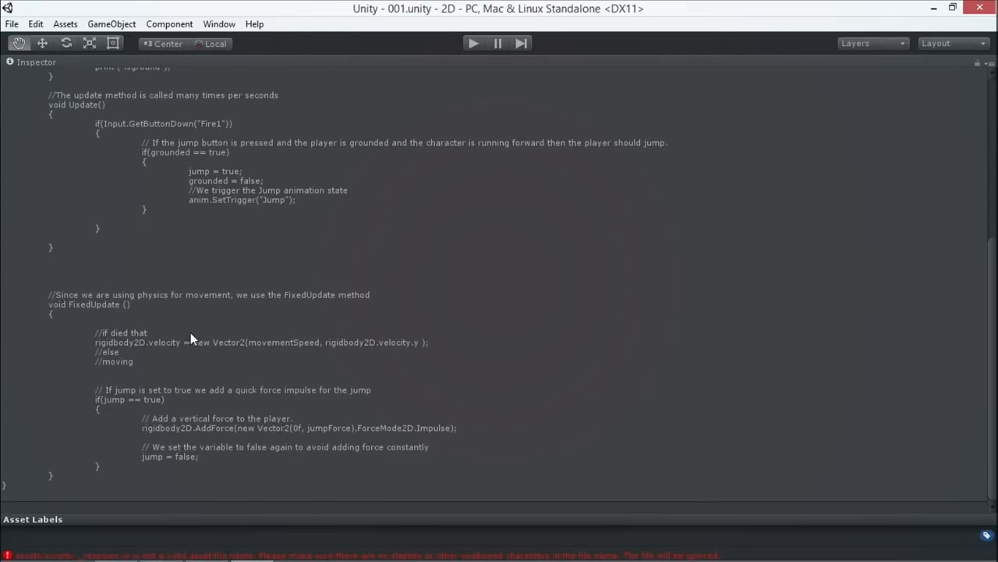
scroll(189, 324, up, 5)
scroll(196, 398, down, 4)
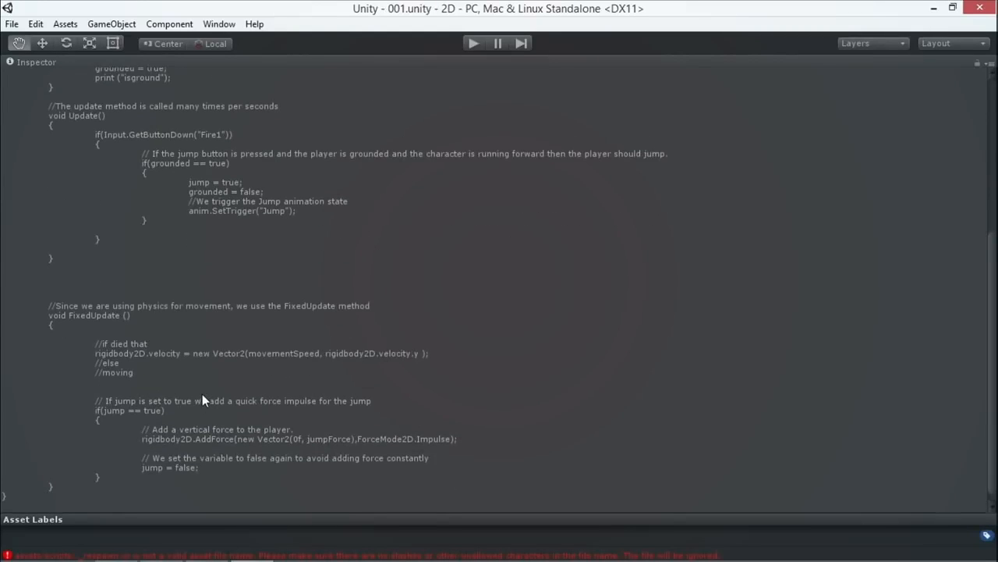
scroll(204, 395, up, 5)
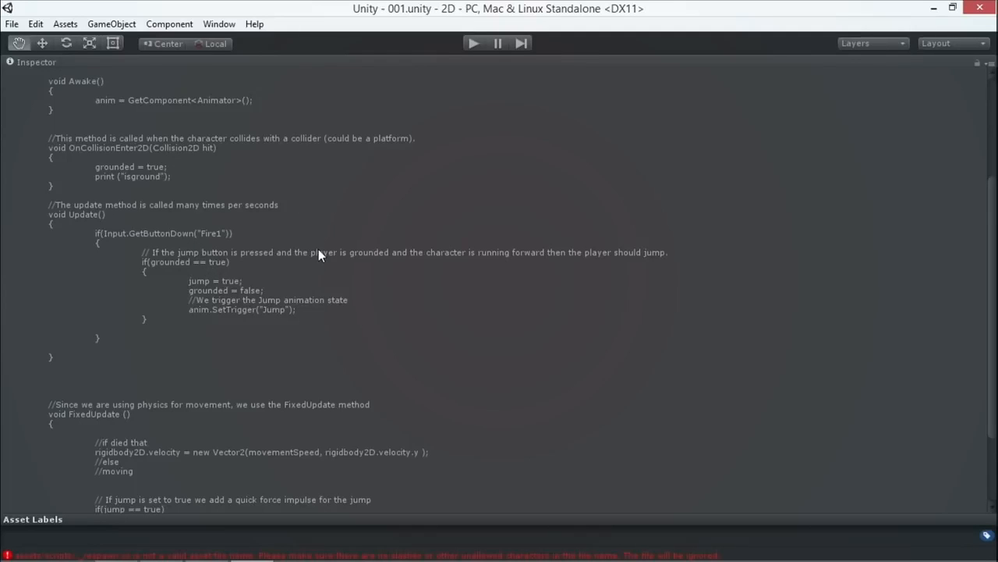
key(shift+space)
Open the project's Input settings and examine the button assignments of both Fire1 axes
click(35, 25)
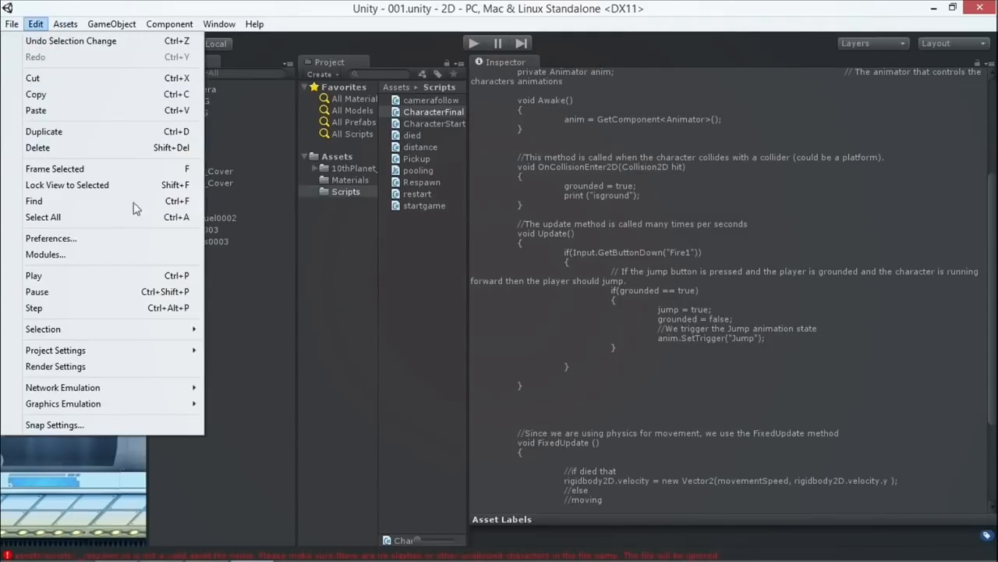
mouse_move(187, 353)
click(228, 351)
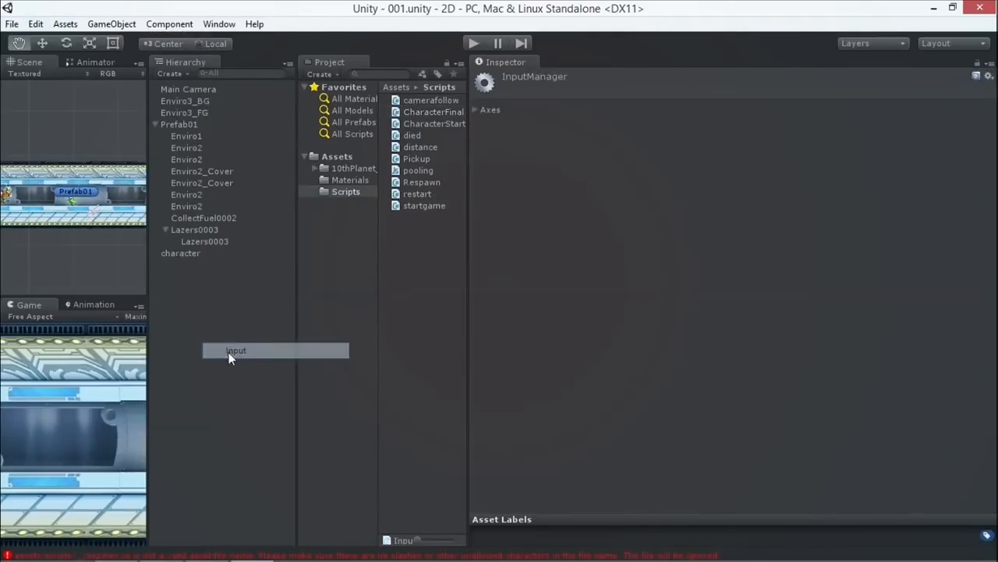
click(476, 108)
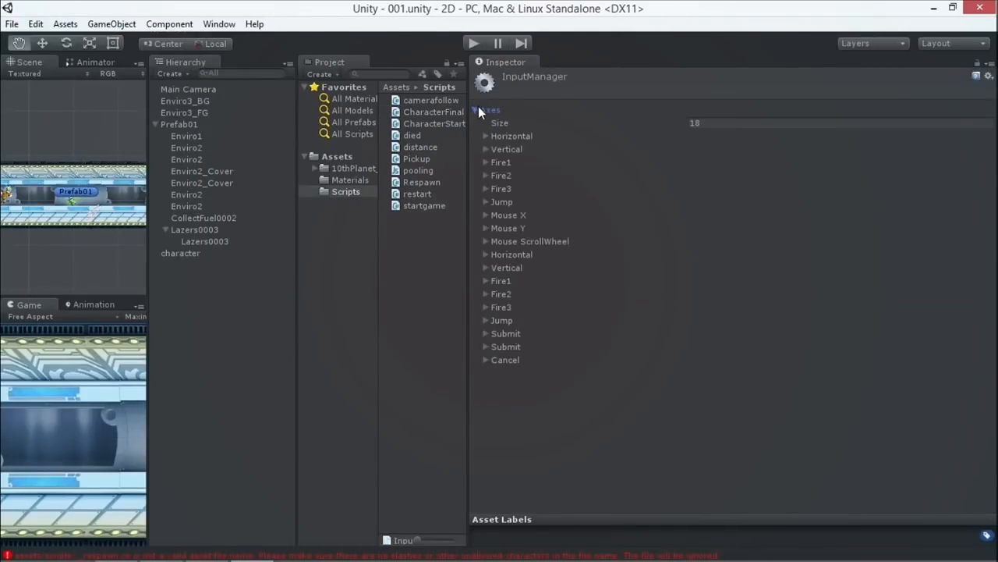
click(486, 162)
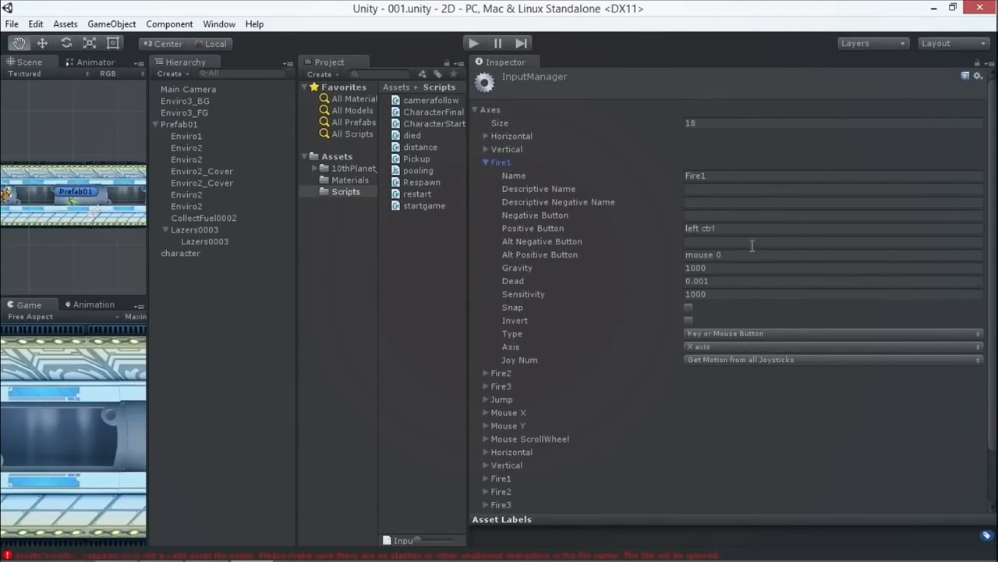
click(485, 163)
click(485, 281)
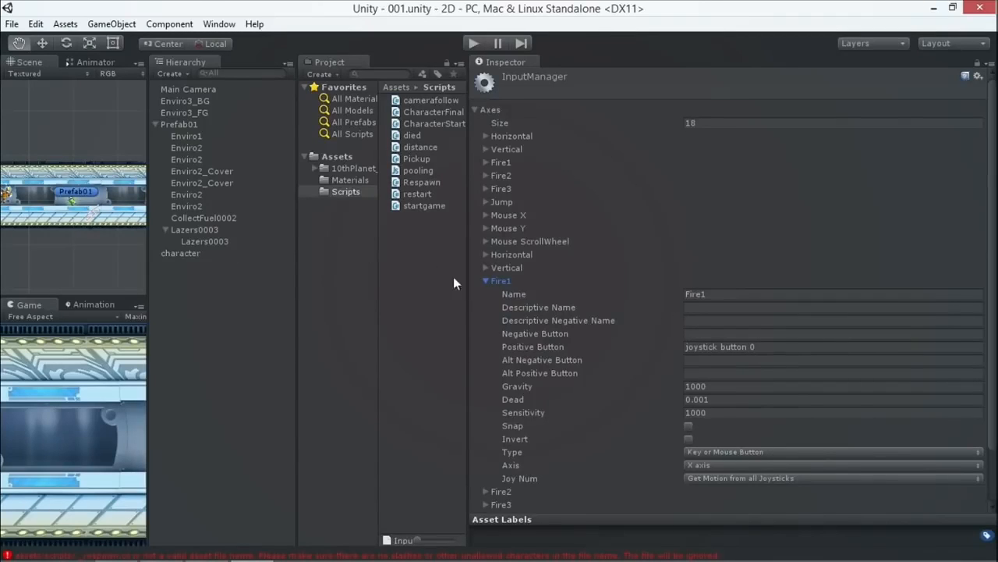
click(486, 281)
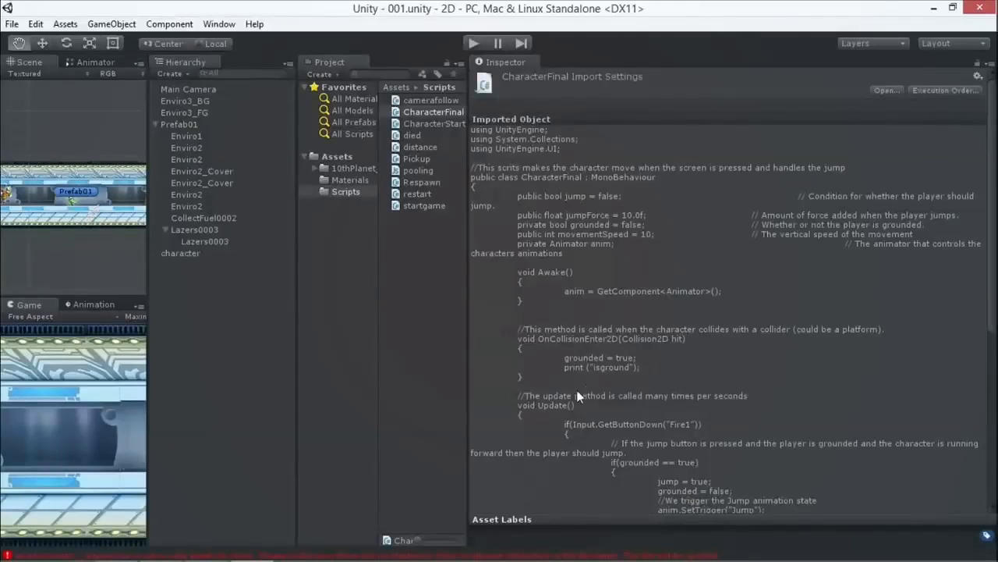
Return to the CharacterFinal script and review its Jump animation trigger and the jump force code in FixedUpdate
scroll(597, 390, down, 3)
scroll(637, 329, up, 3)
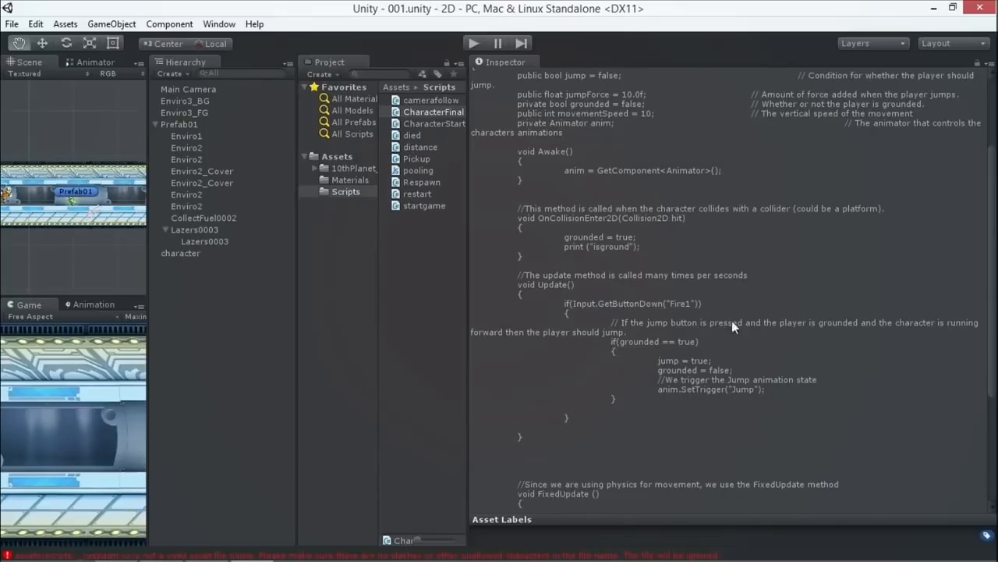
key(shift+space)
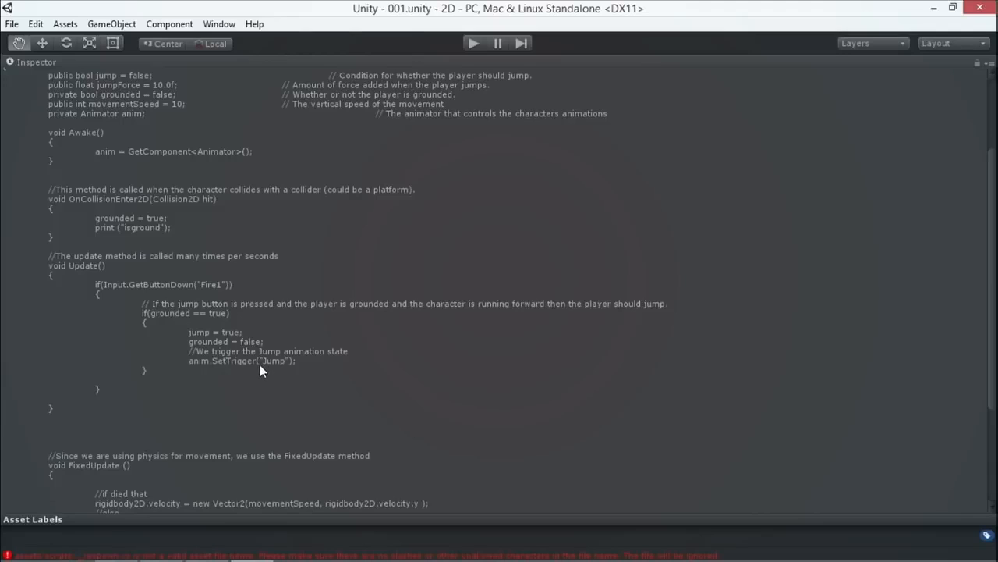
scroll(214, 390, down, 5)
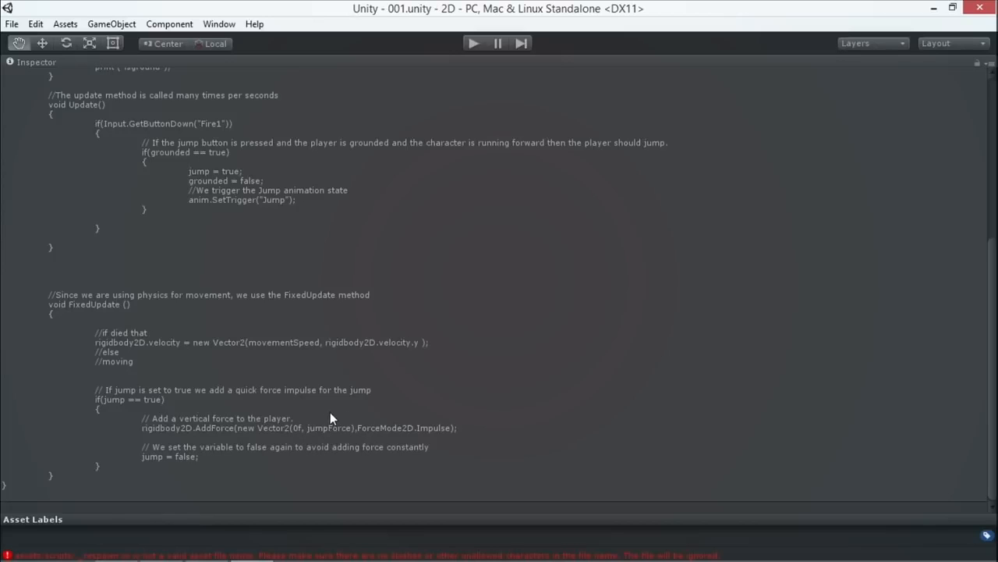
scroll(331, 408, up, 10)
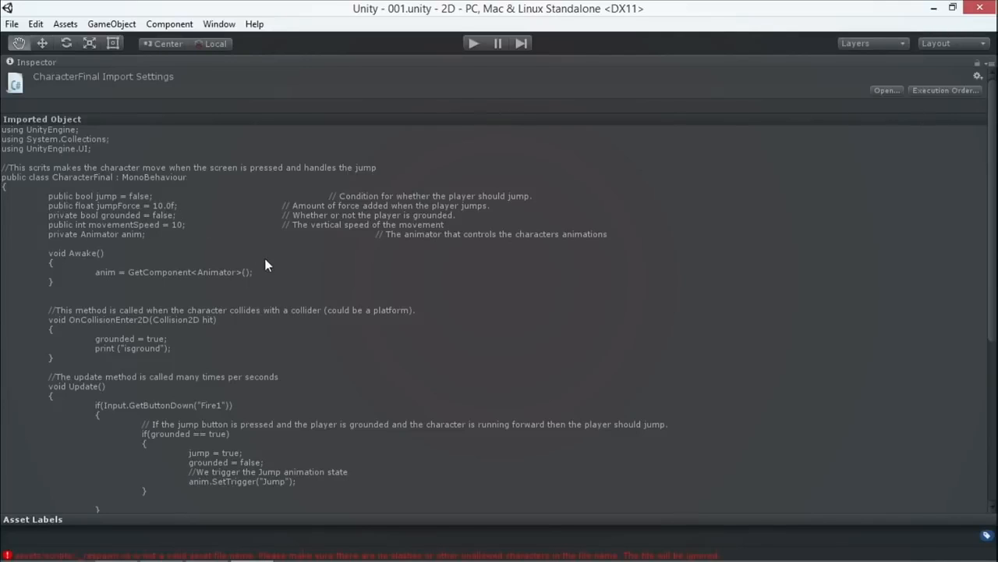
Restore the multi-panel layout, bring up the character's Character Final settings and enlarge the Scene and Game views
key(shift+space)
drag(333, 156, 187, 253)
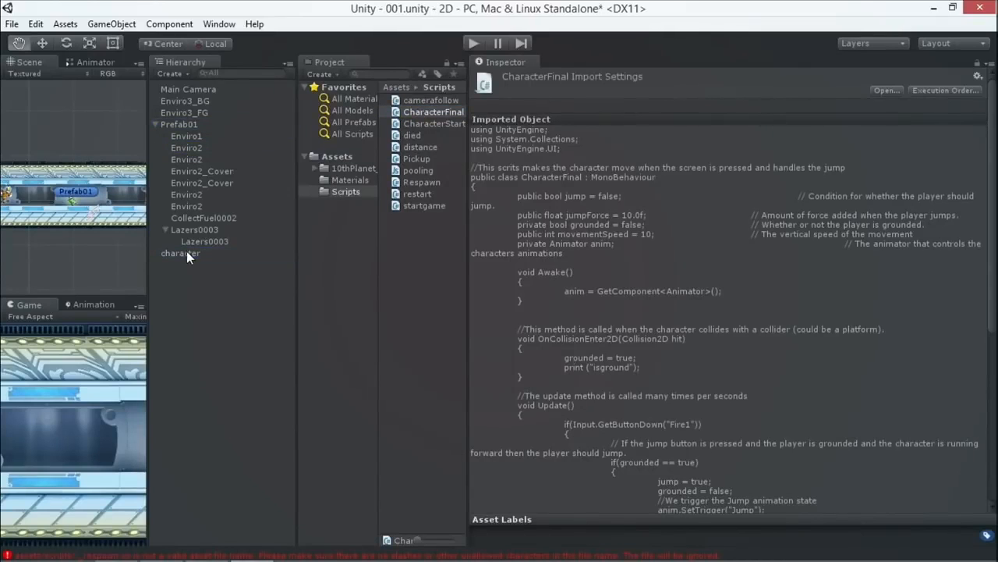
click(186, 253)
scroll(669, 404, down, 4)
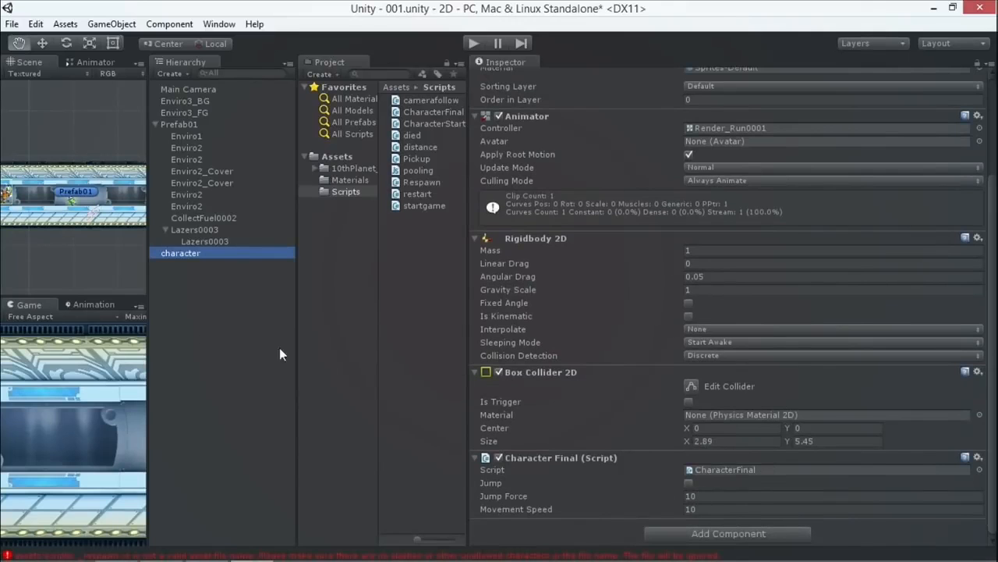
drag(149, 347, 415, 351)
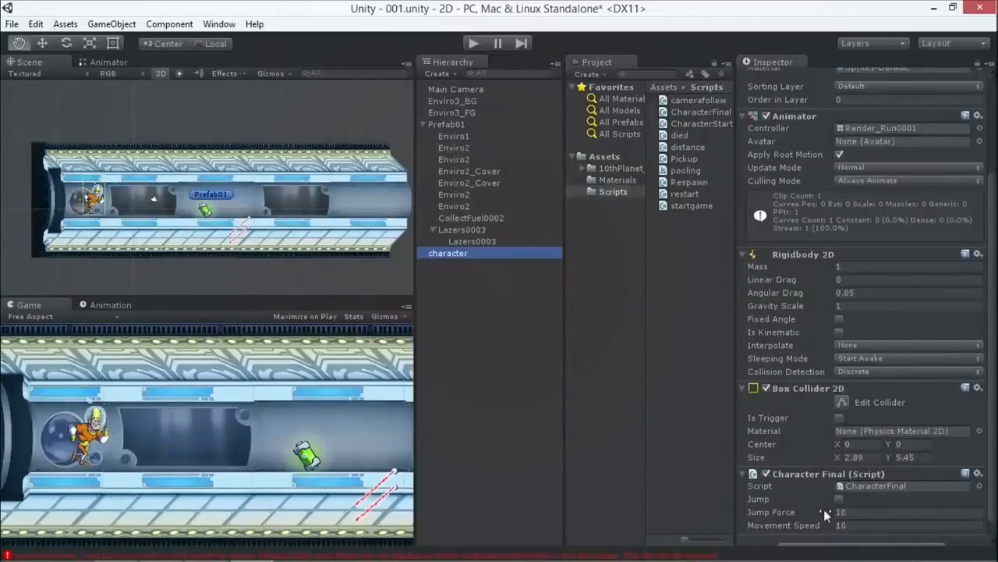
Try a Jump Force of 10.65 on the character and test a jump in a short play session
drag(827, 512, 858, 511)
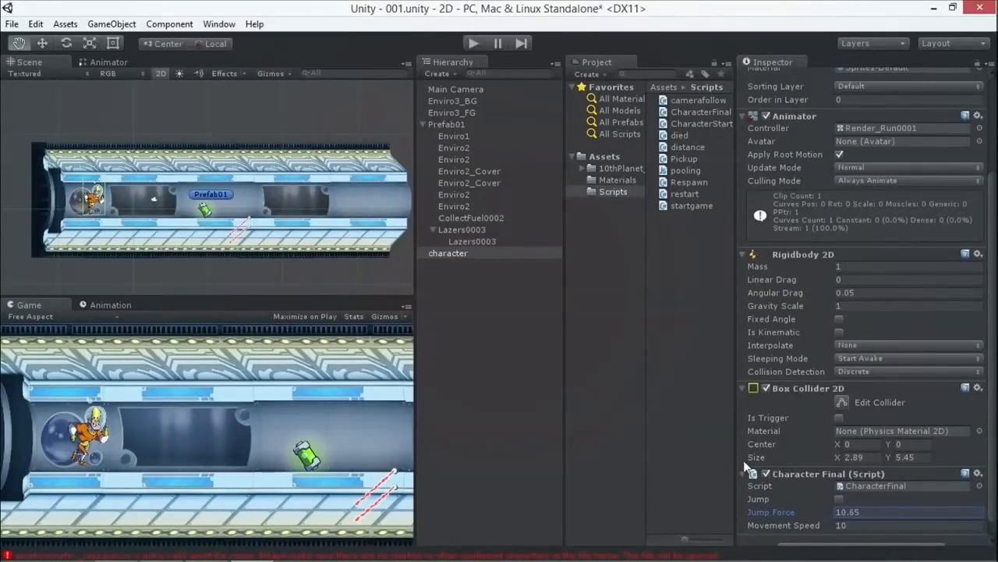
click(473, 44)
click(301, 493)
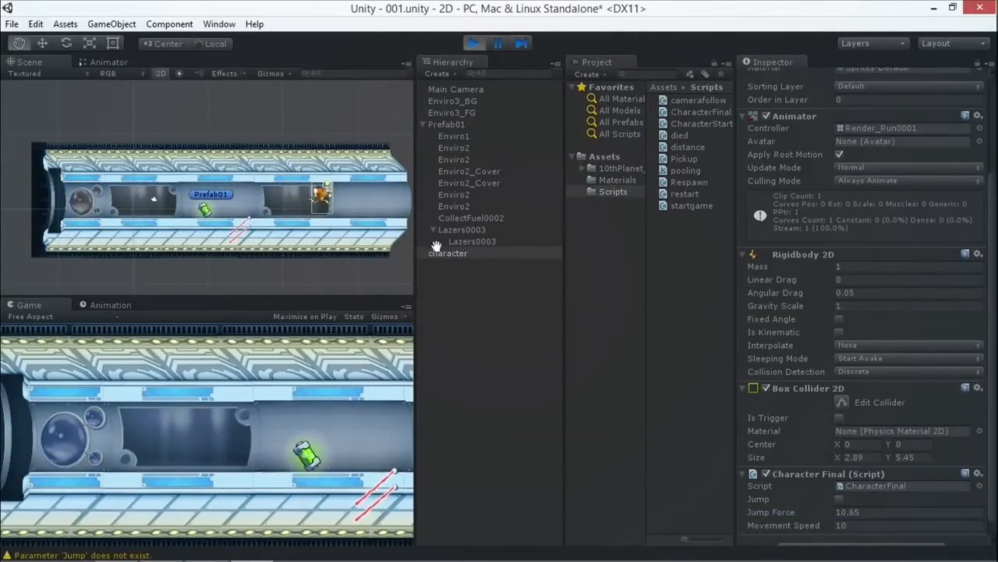
click(471, 44)
Set the character's Jump Force to 8 and test a jump in Play mode
click(857, 512)
text(8)
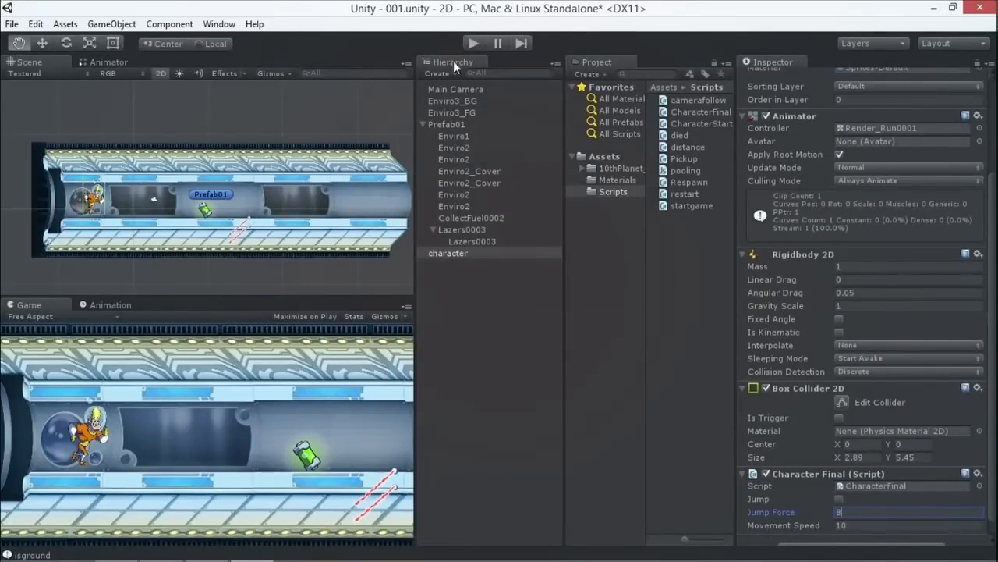
click(471, 43)
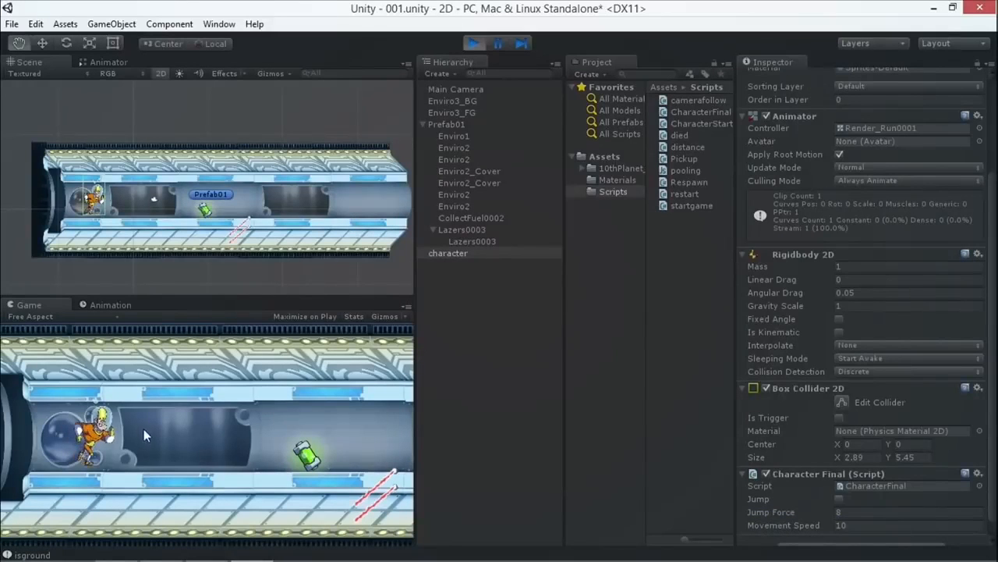
click(160, 456)
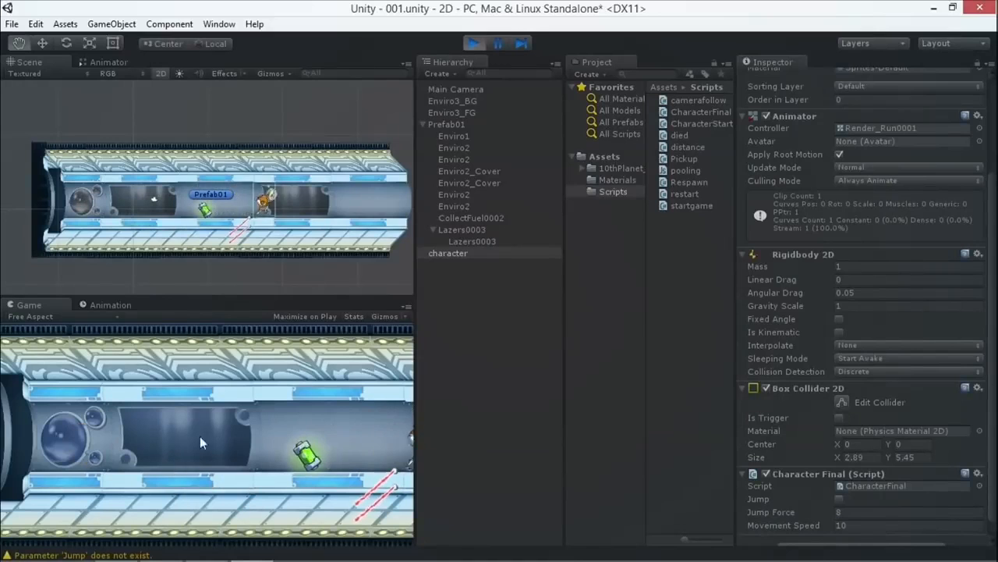
click(471, 43)
Move the character down onto the corridor floor and test the run and jump in Play mode
click(457, 254)
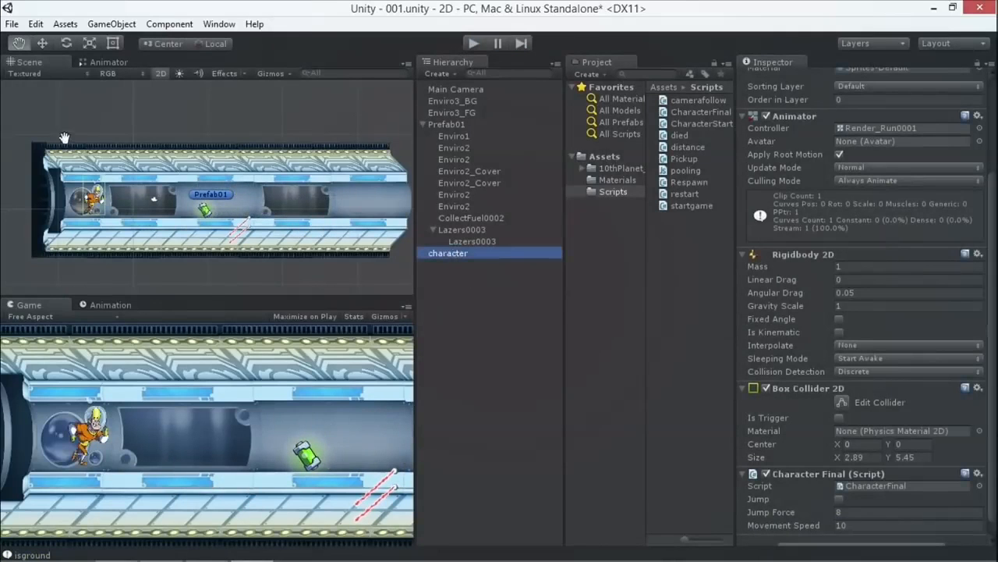
click(43, 44)
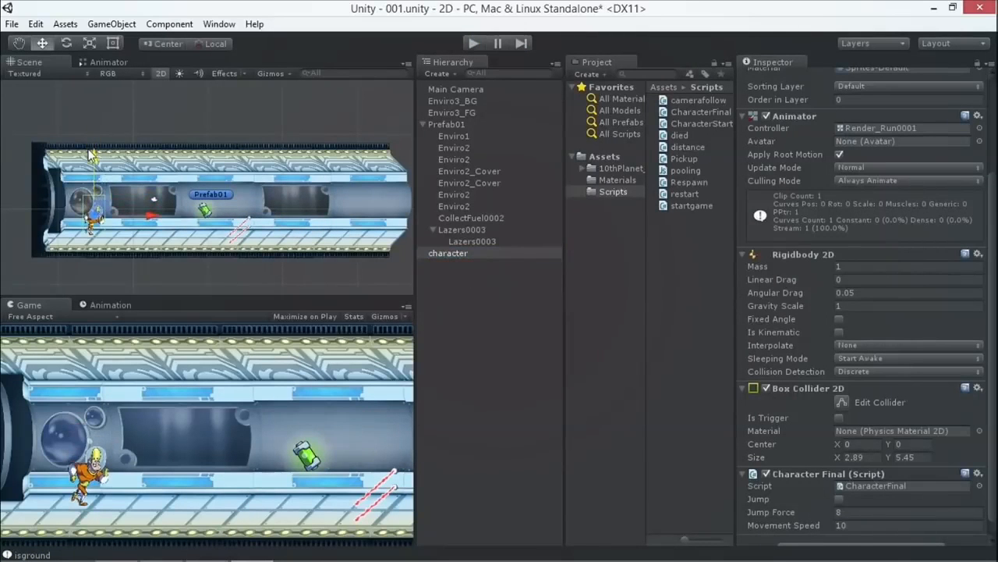
click(472, 44)
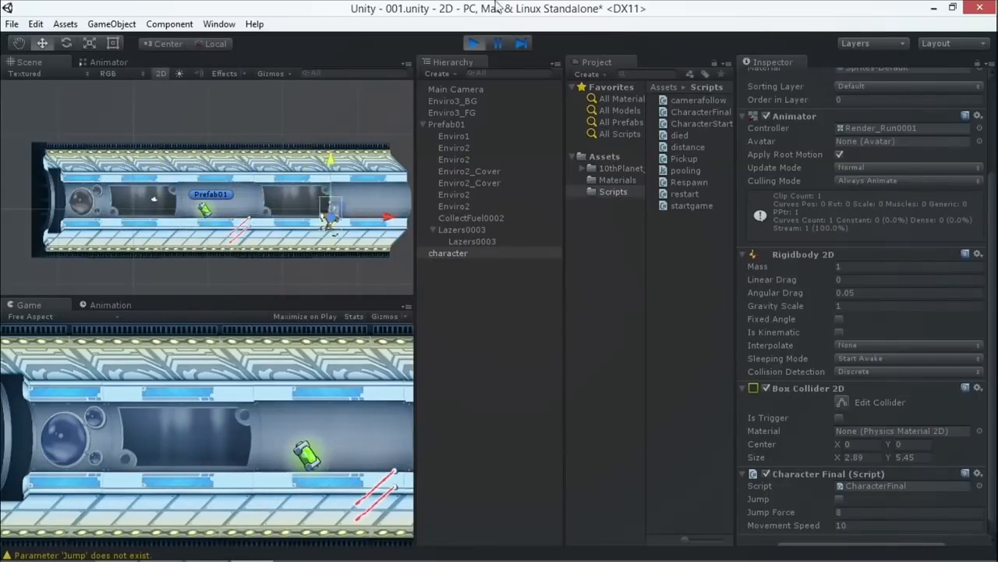
click(473, 43)
Move the character to the dark entrance at the corridor's left end and assign it to the character sorting layer
drag(151, 224, 97, 221)
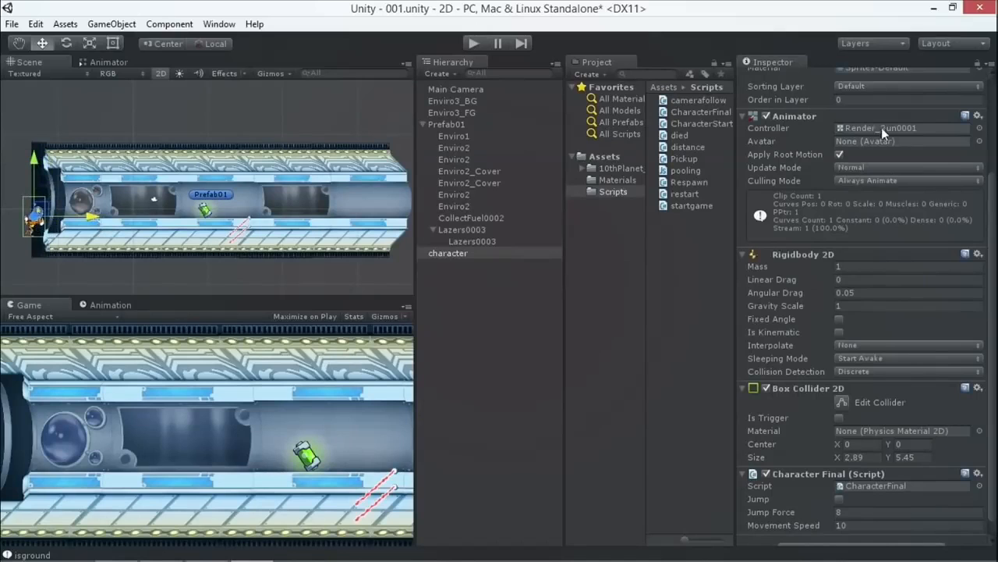
click(865, 85)
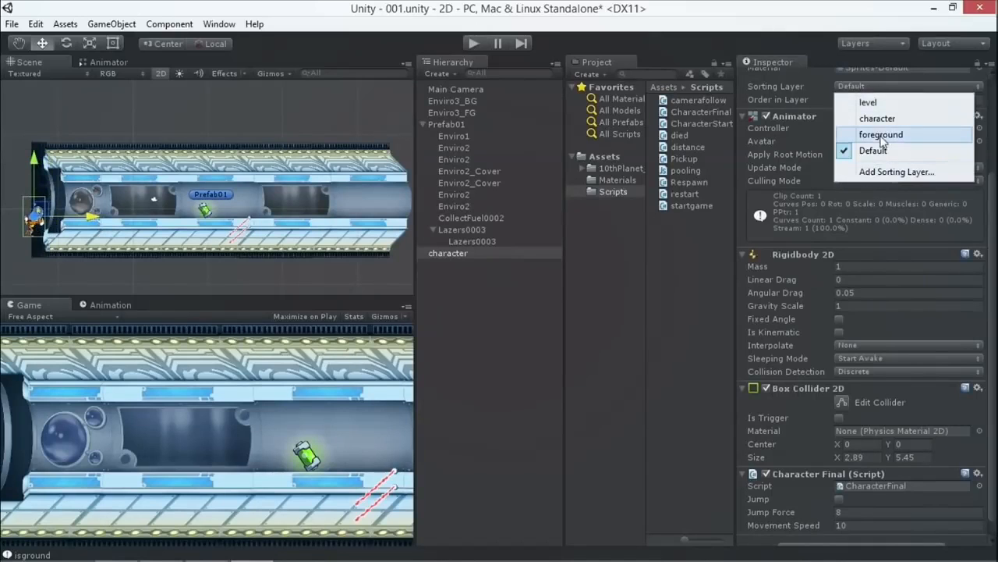
click(875, 119)
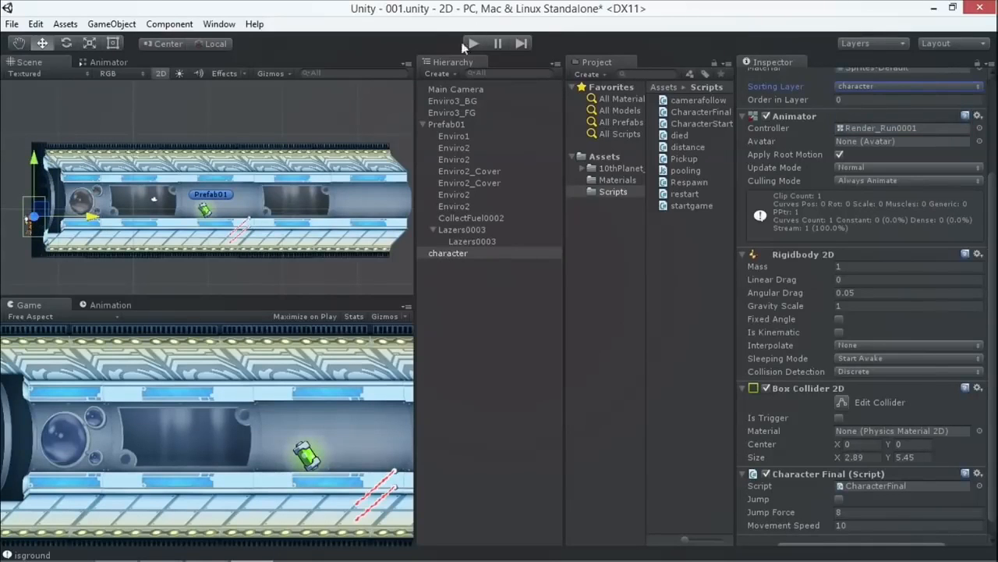
key(f)
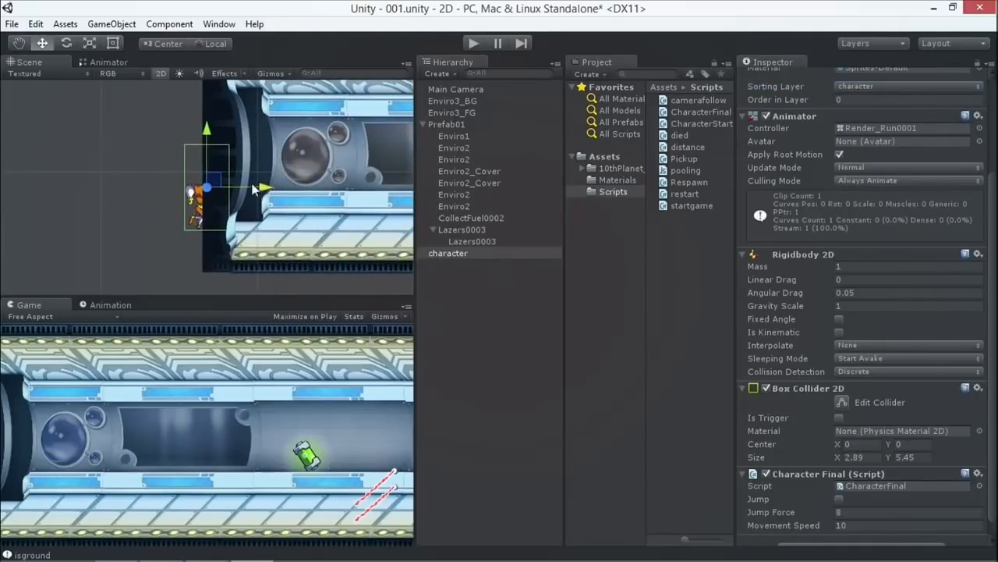
Play the scene, make the character jump near the fuel can and stop playback
click(473, 43)
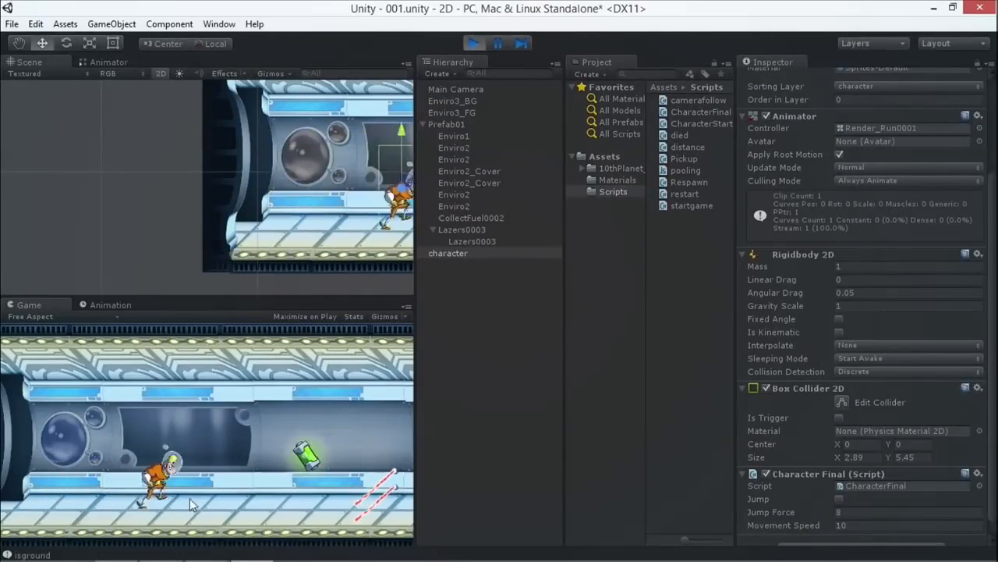
click(314, 489)
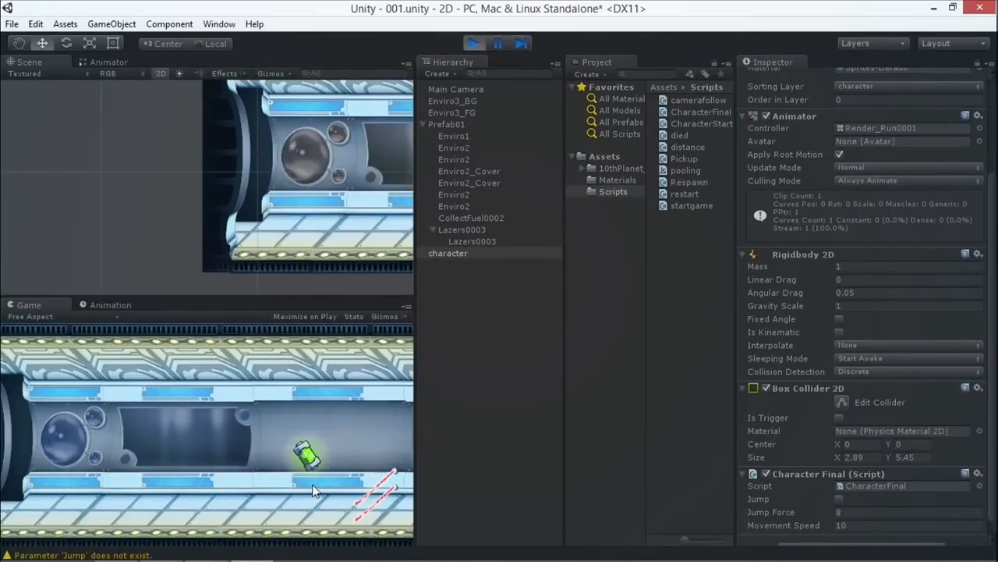
click(473, 44)
scroll(125, 164, down, 3)
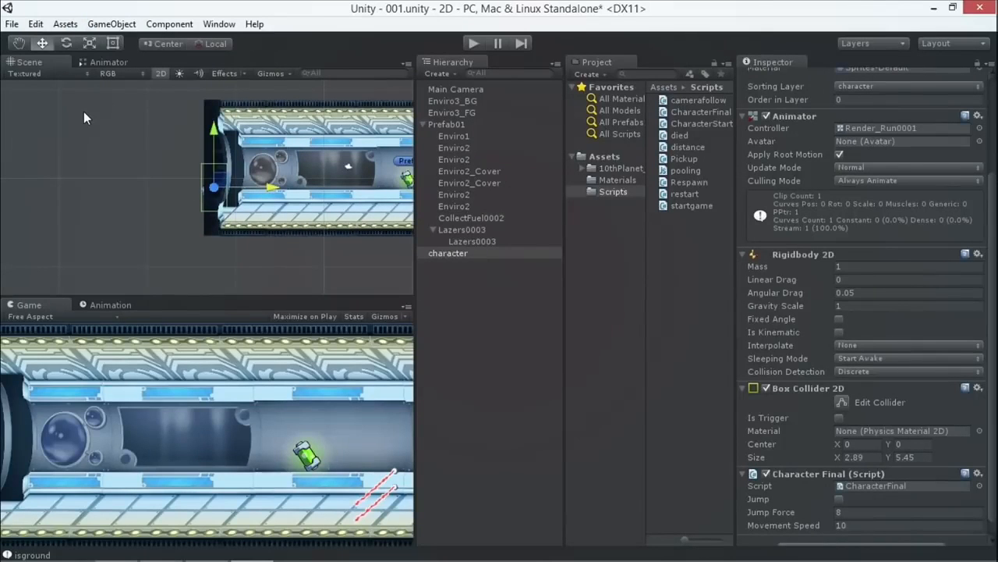
Examine the run state in the character's Animator controller and return to the Scene view
double_click(452, 252)
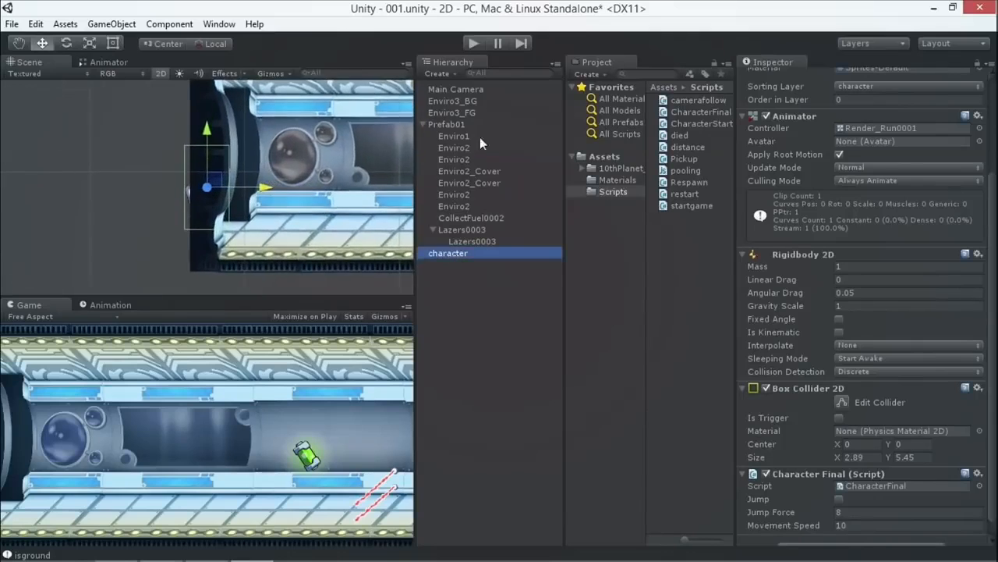
click(111, 61)
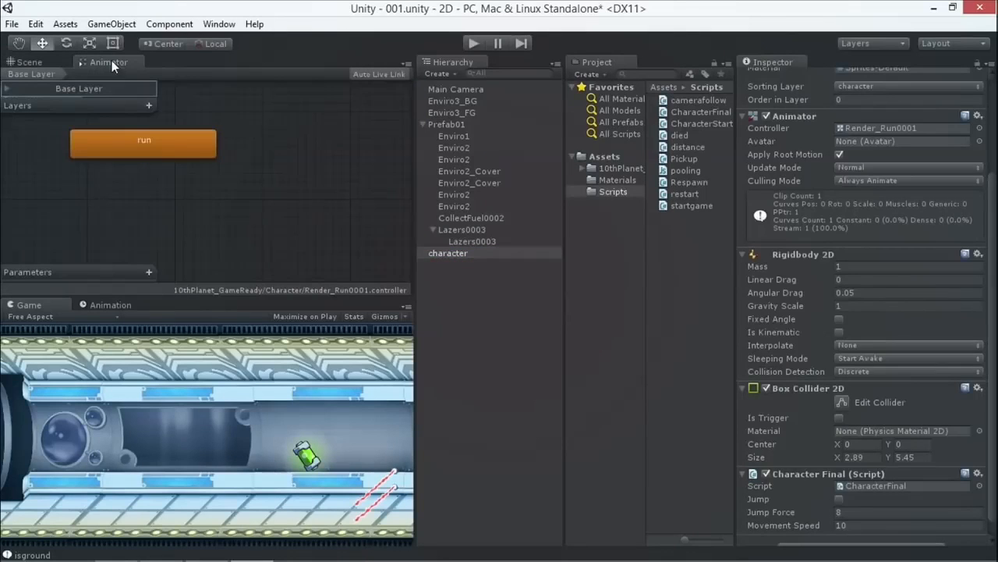
click(168, 149)
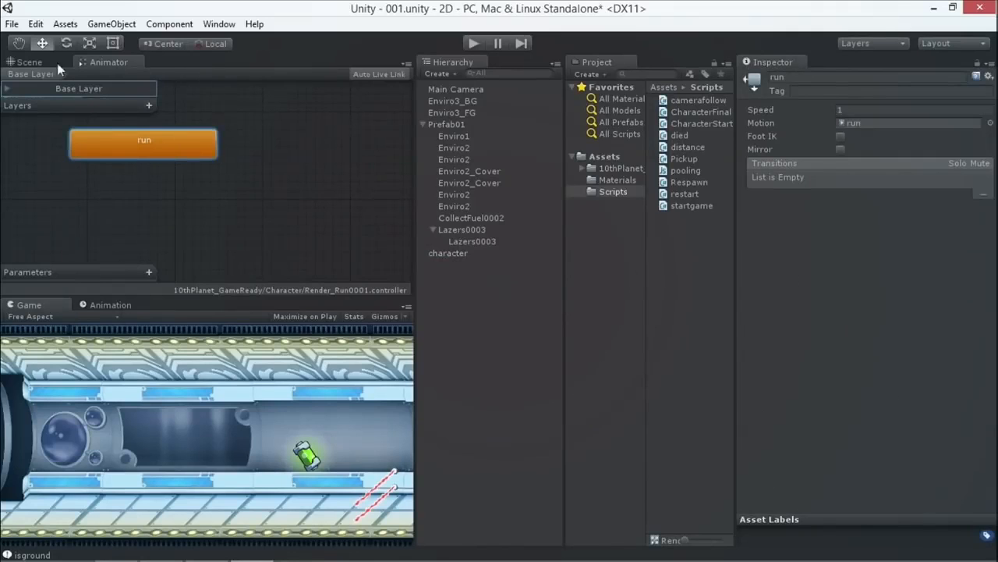
click(23, 63)
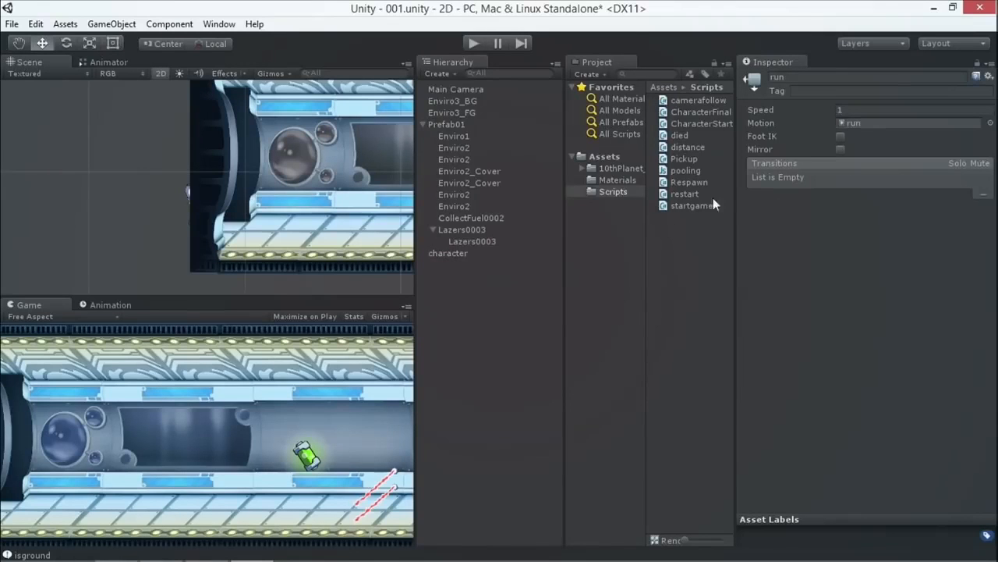
Open the Character folder inside 10thPlanet_GameReady and widen the asset list so the full file names are readable
click(624, 167)
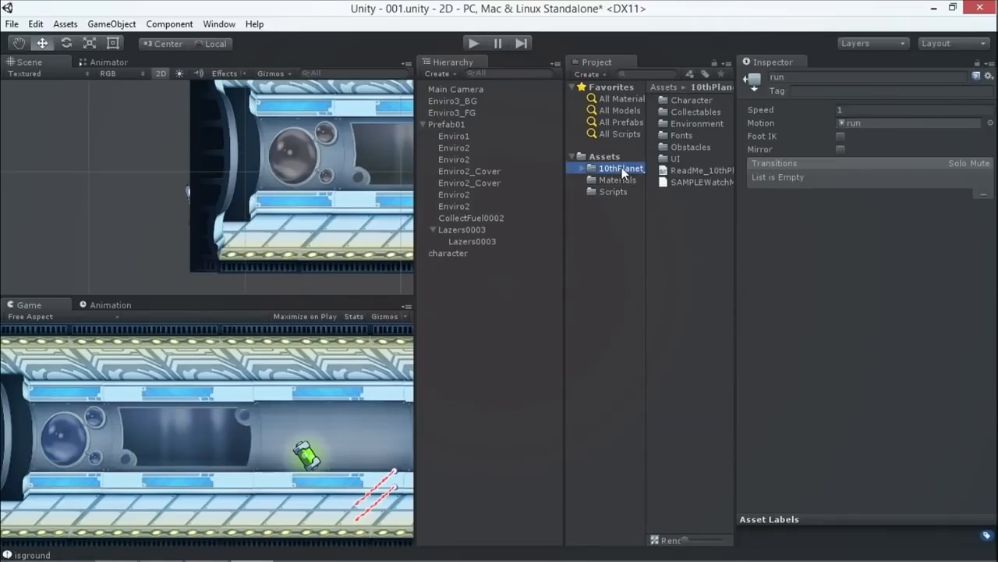
double_click(688, 101)
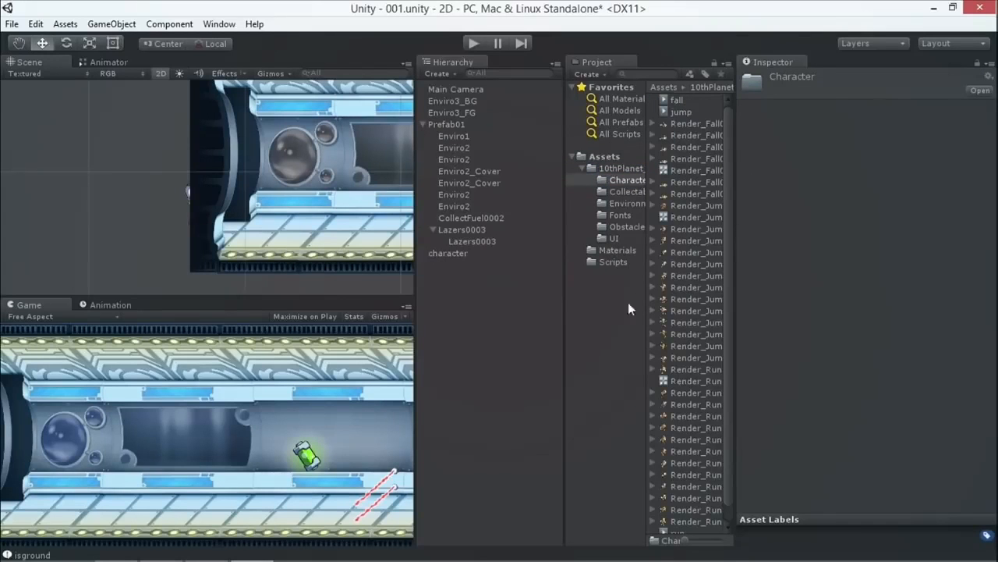
drag(564, 312, 455, 328)
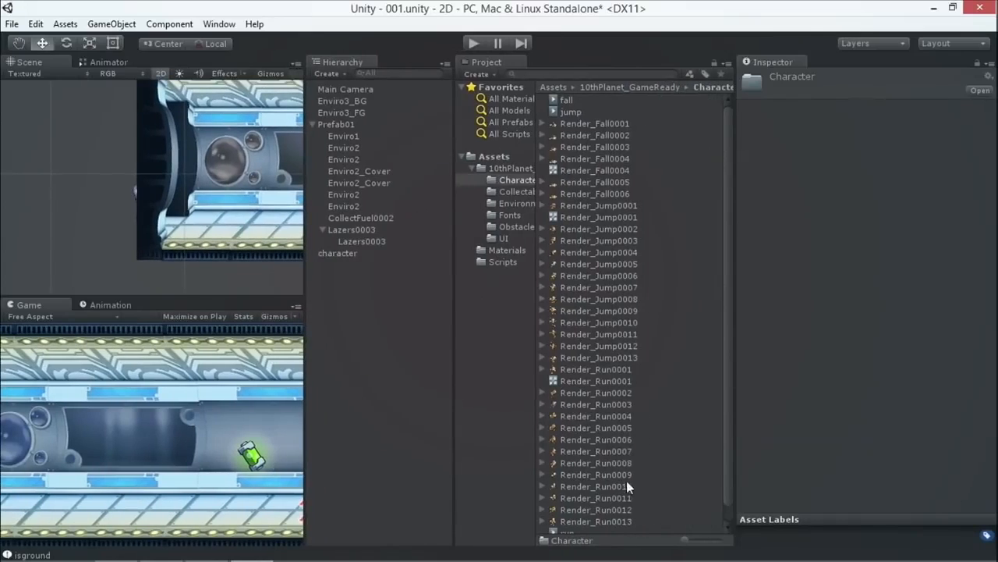
Delete the Render_Jump0001 animator controller from the Character folder
click(601, 206)
shift+click(590, 358)
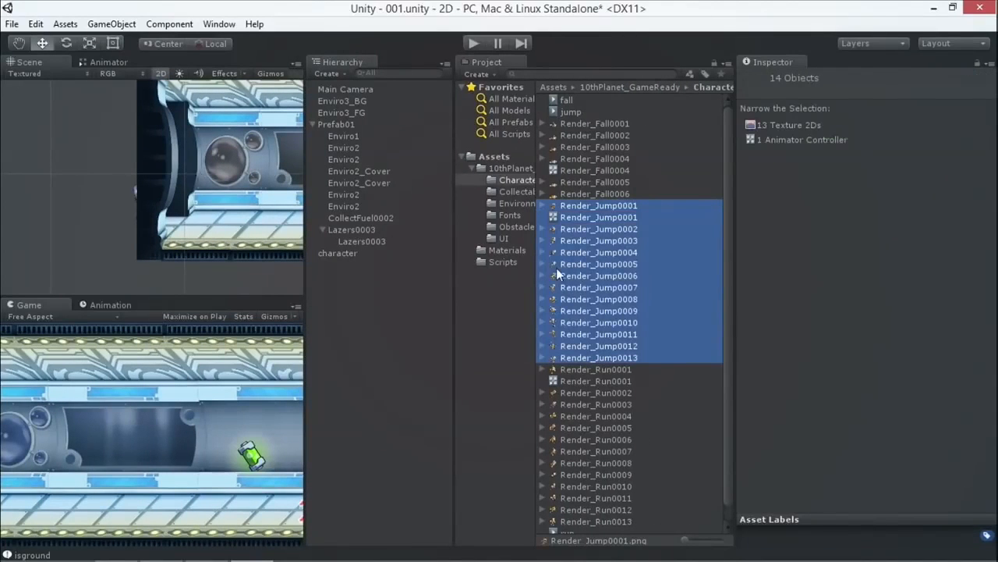
scroll(35, 163, down, 3)
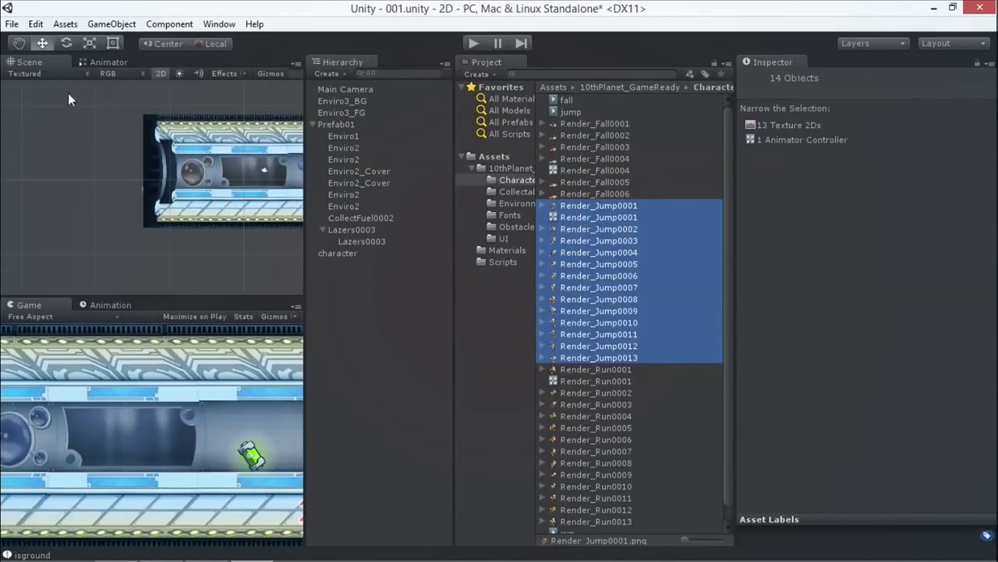
click(21, 44)
drag(120, 138, 972, 161)
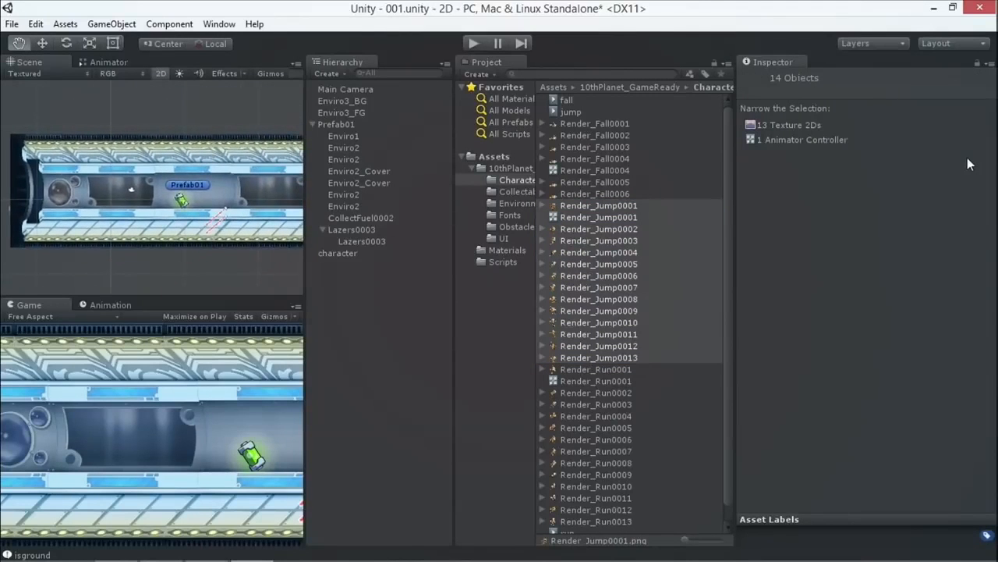
click(597, 206)
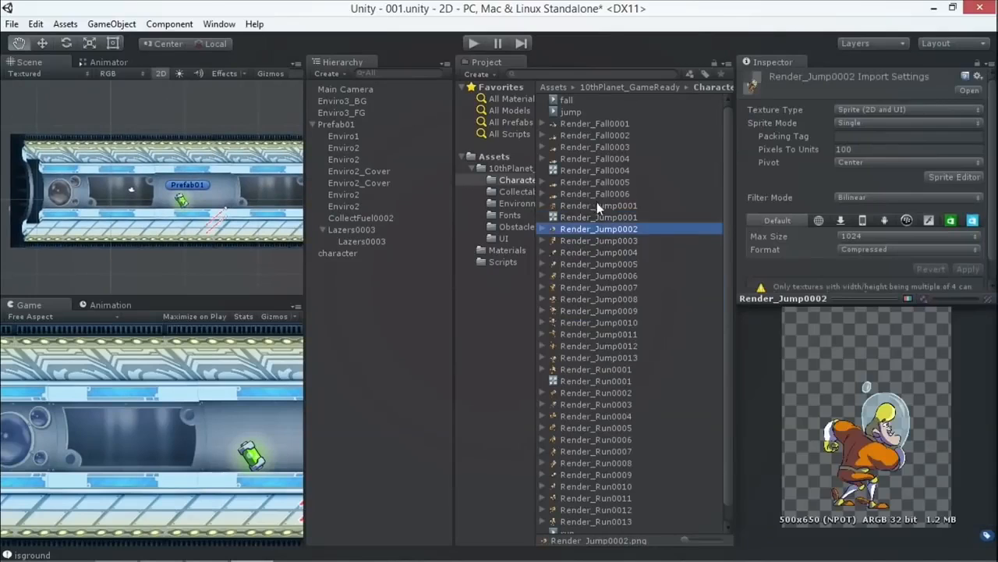
click(591, 218)
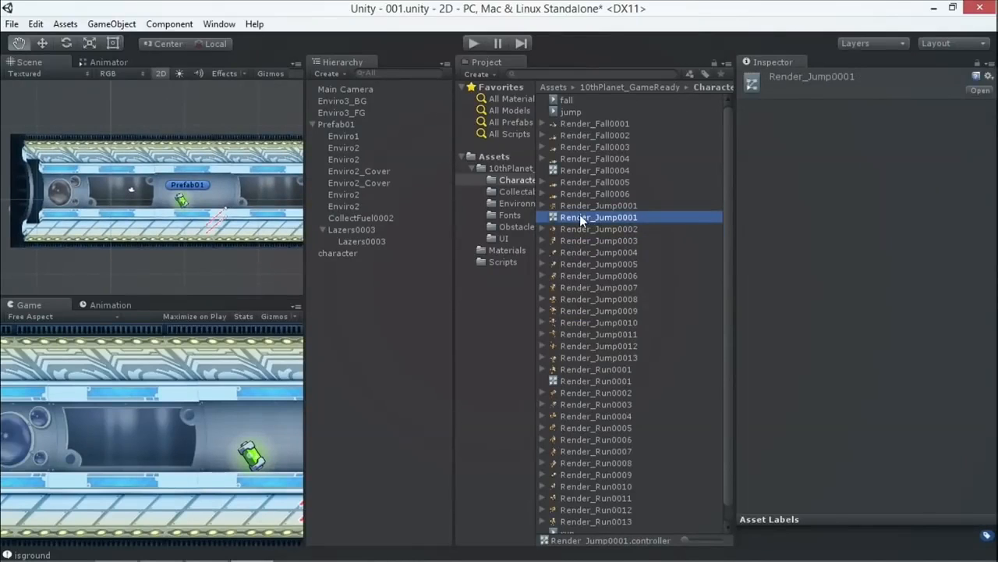
key(Delete)
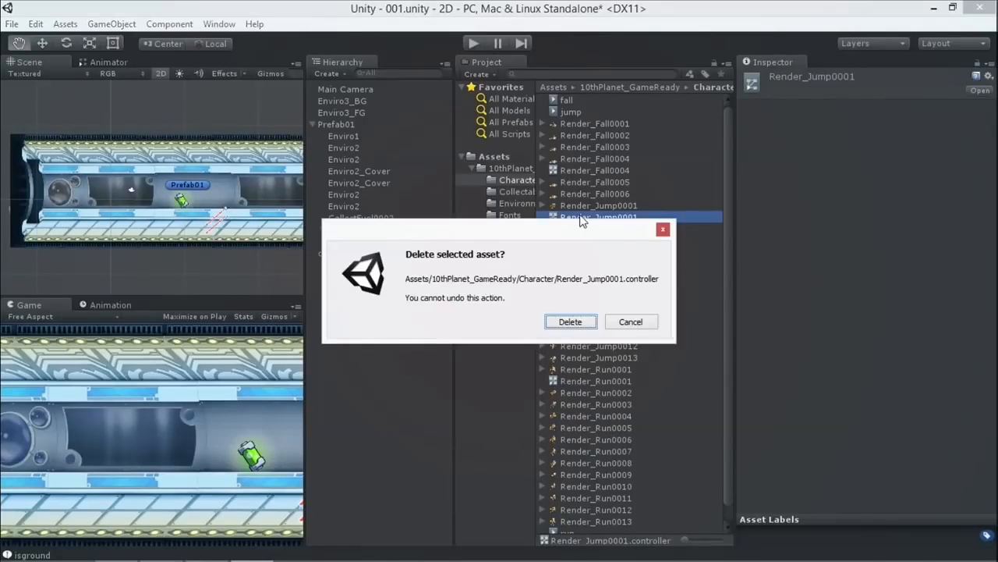
click(569, 320)
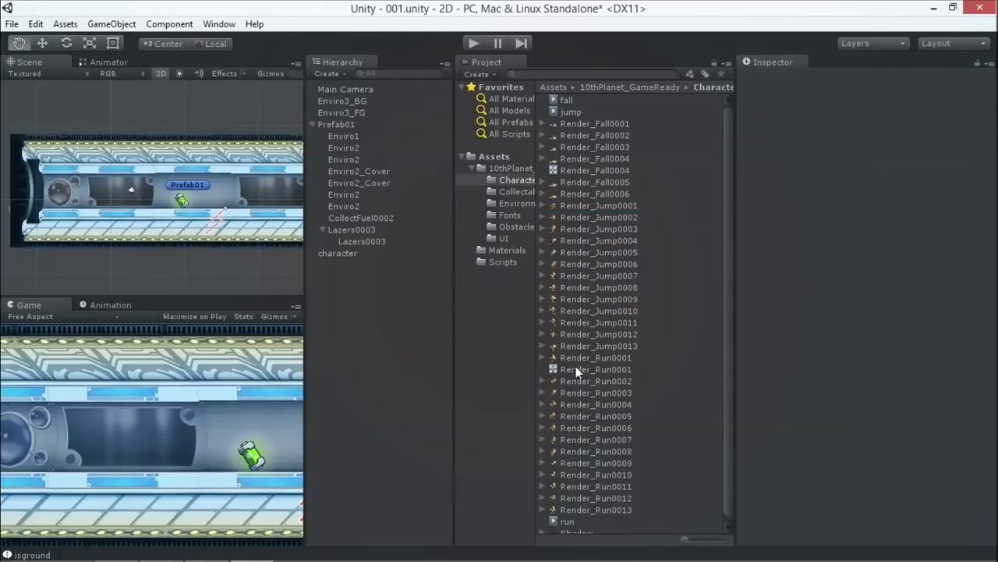
Place the sprites Render_Jump0001 through Render_Jump0013 together in the scene to create a jump animation
click(617, 205)
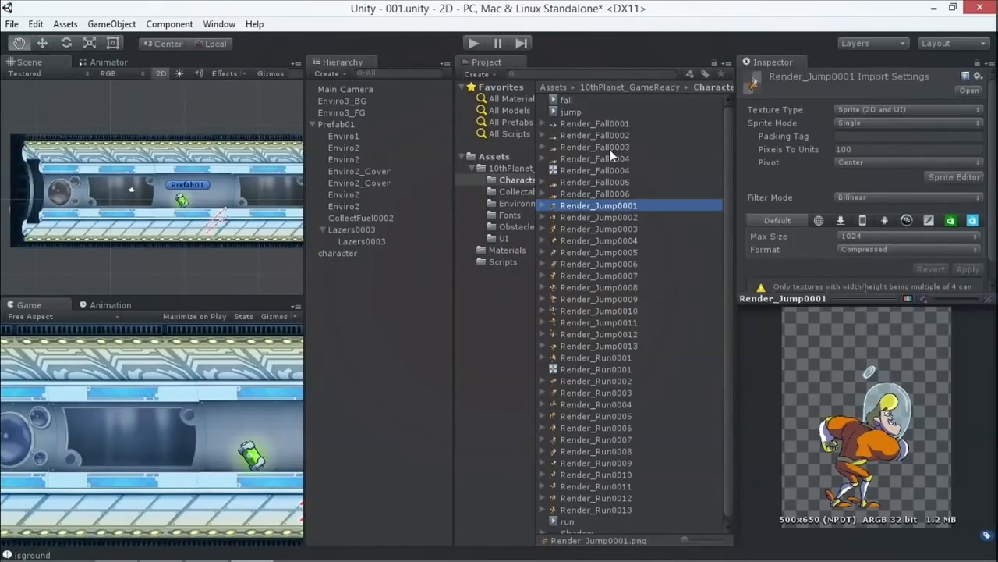
shift+click(613, 347)
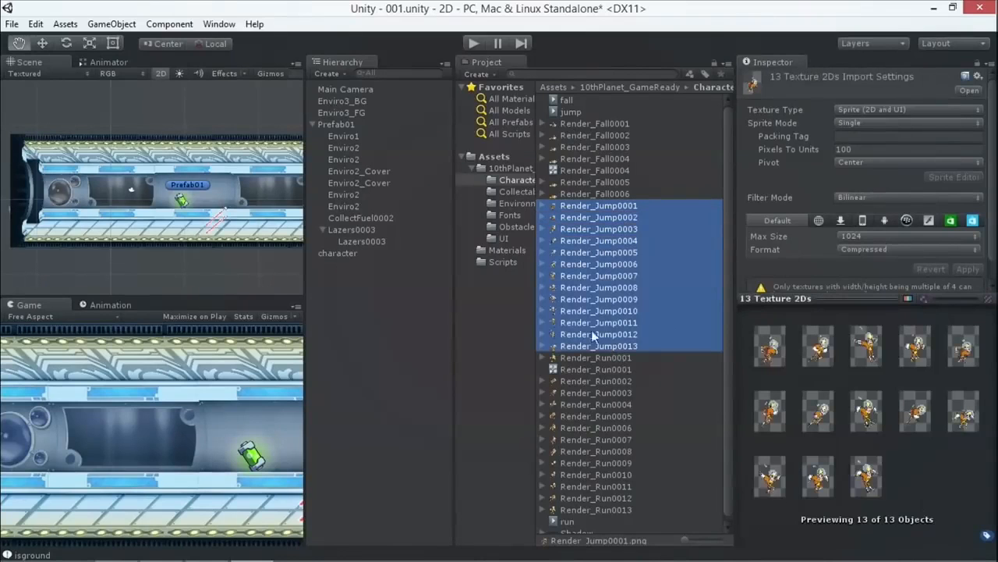
drag(616, 314, 226, 116)
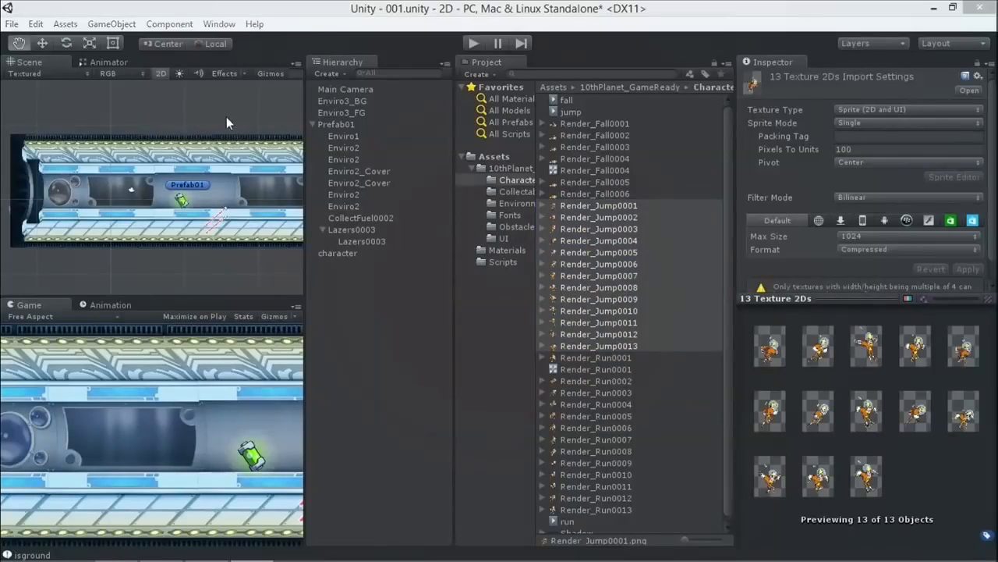